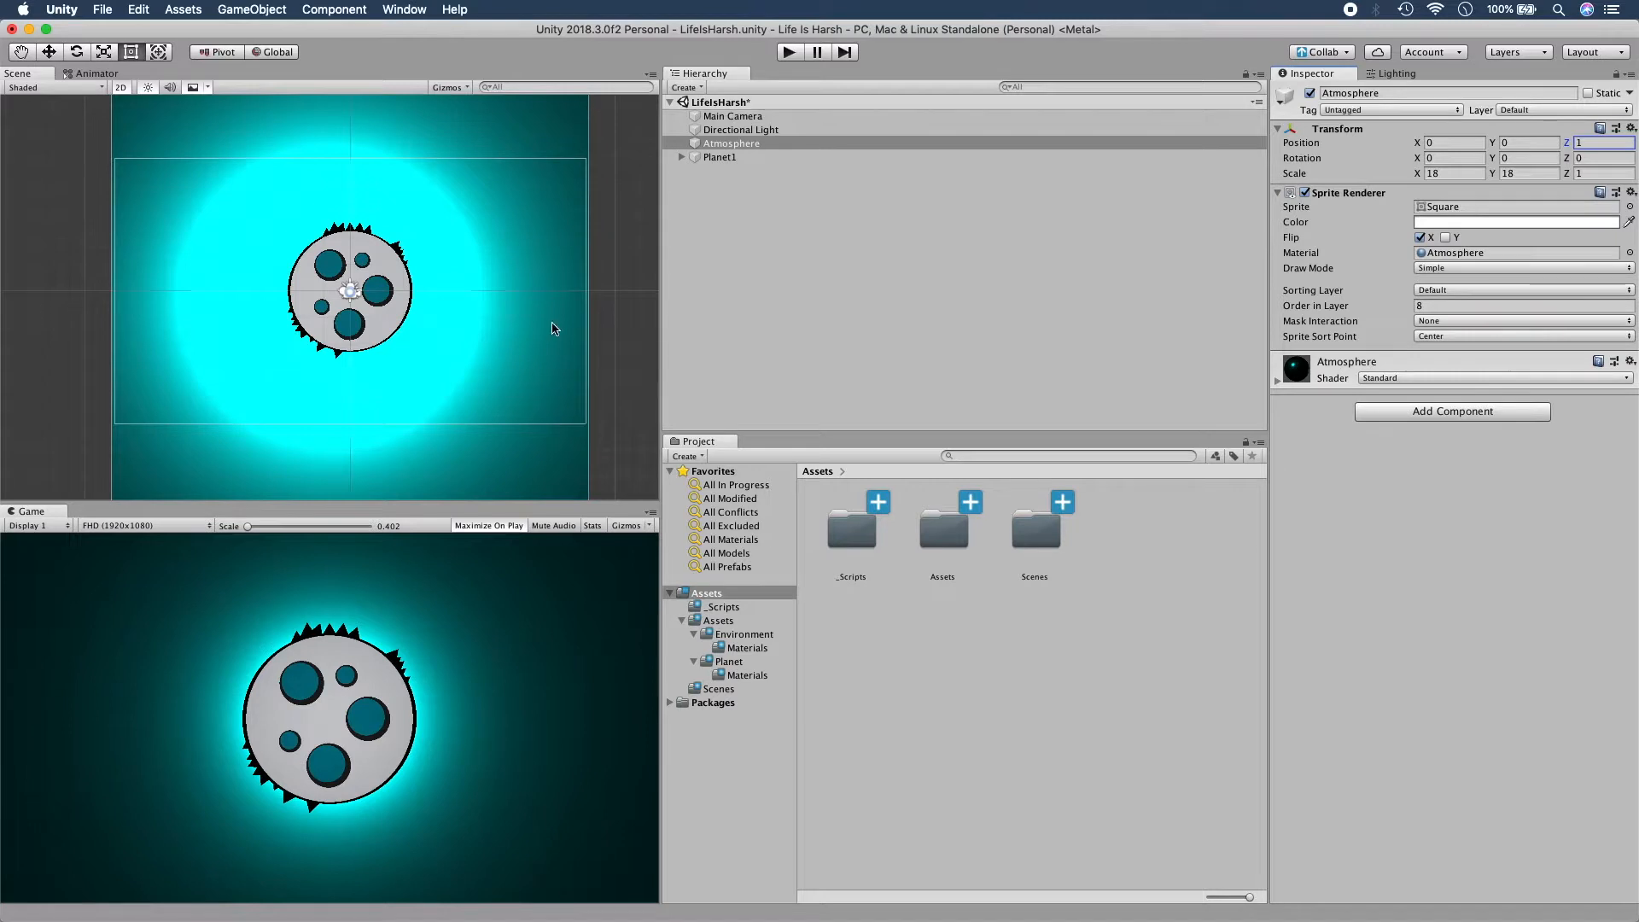
Set both Metallic and Smoothness to 0 on the Atmosphere material in the Environment Materials folder.
left_click(745, 635)
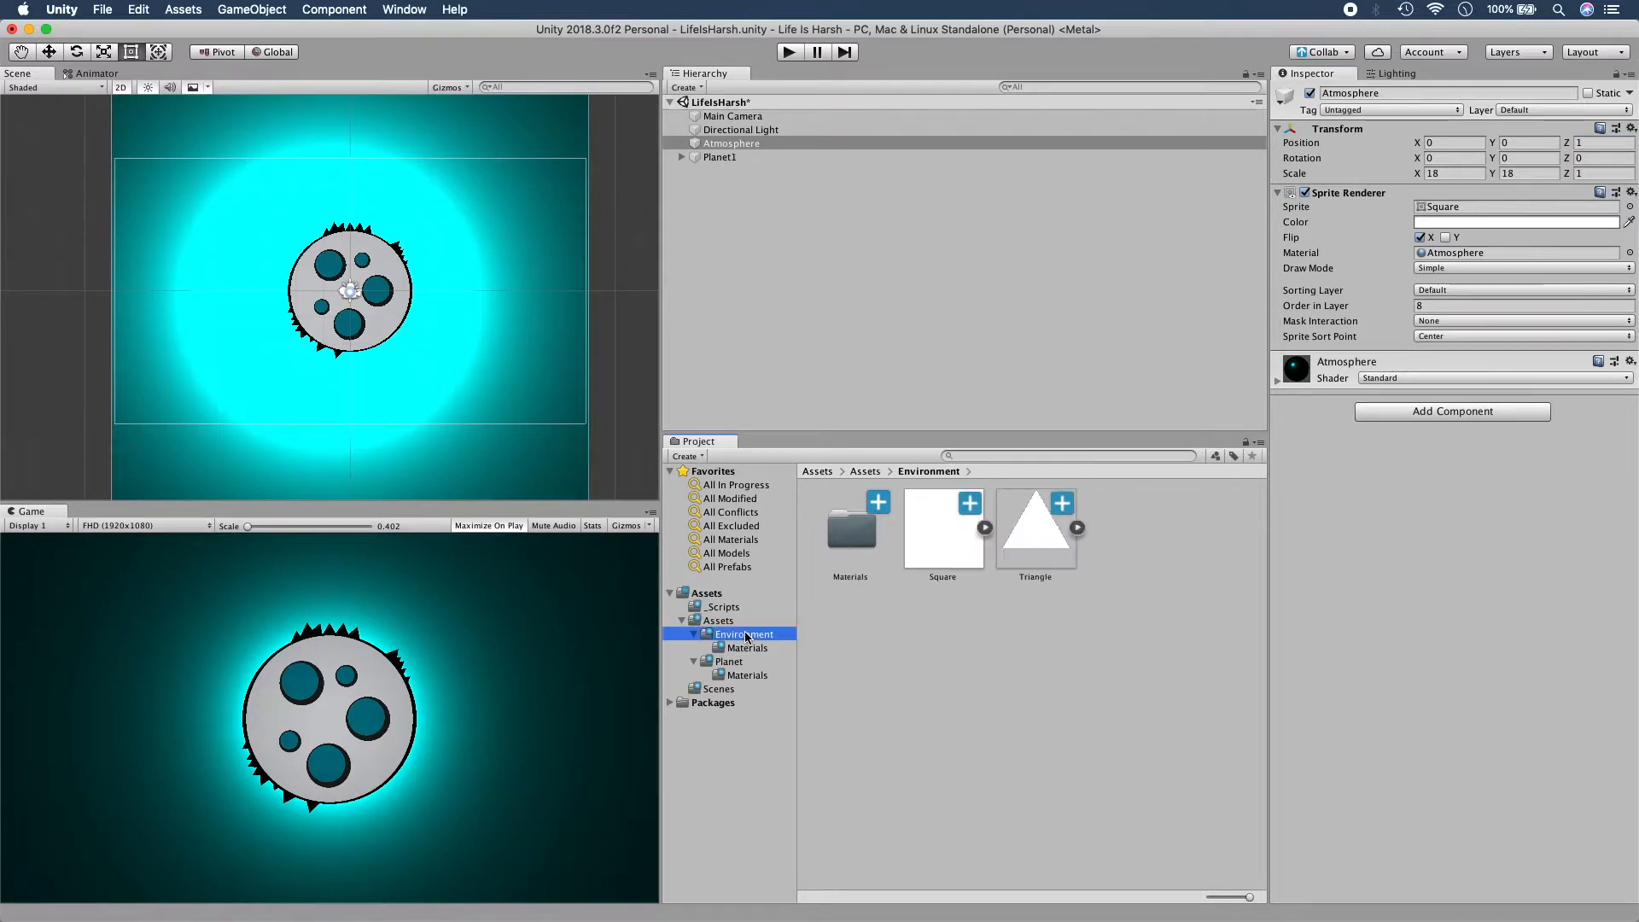
left_click(748, 648)
left_click(835, 557)
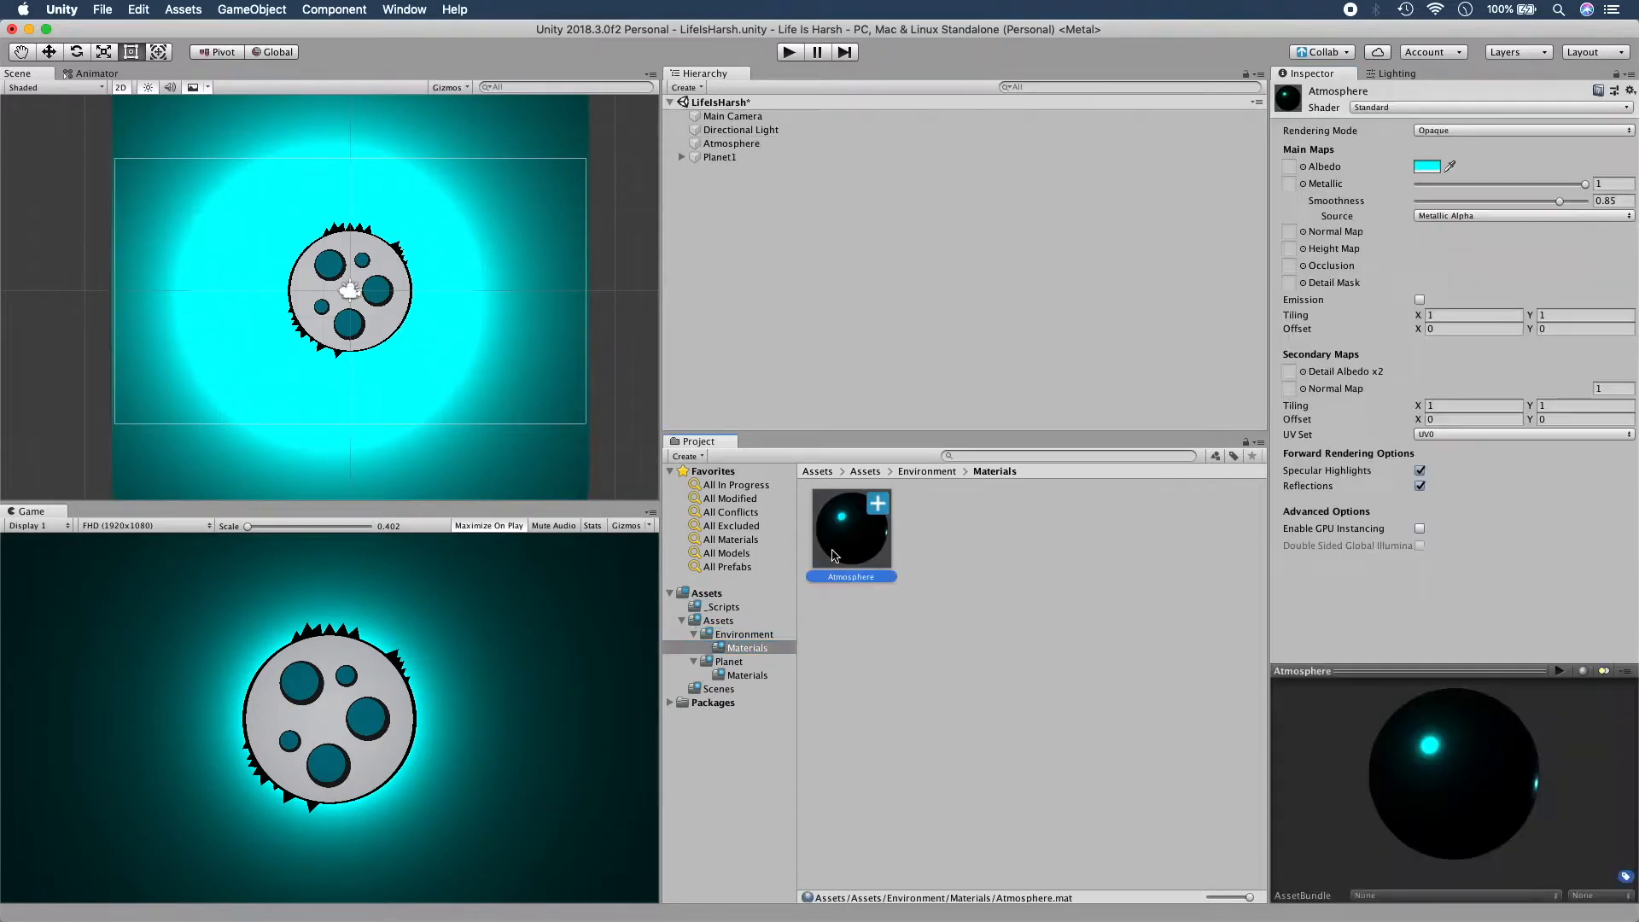
left_click_drag(1585, 184, 1407, 187)
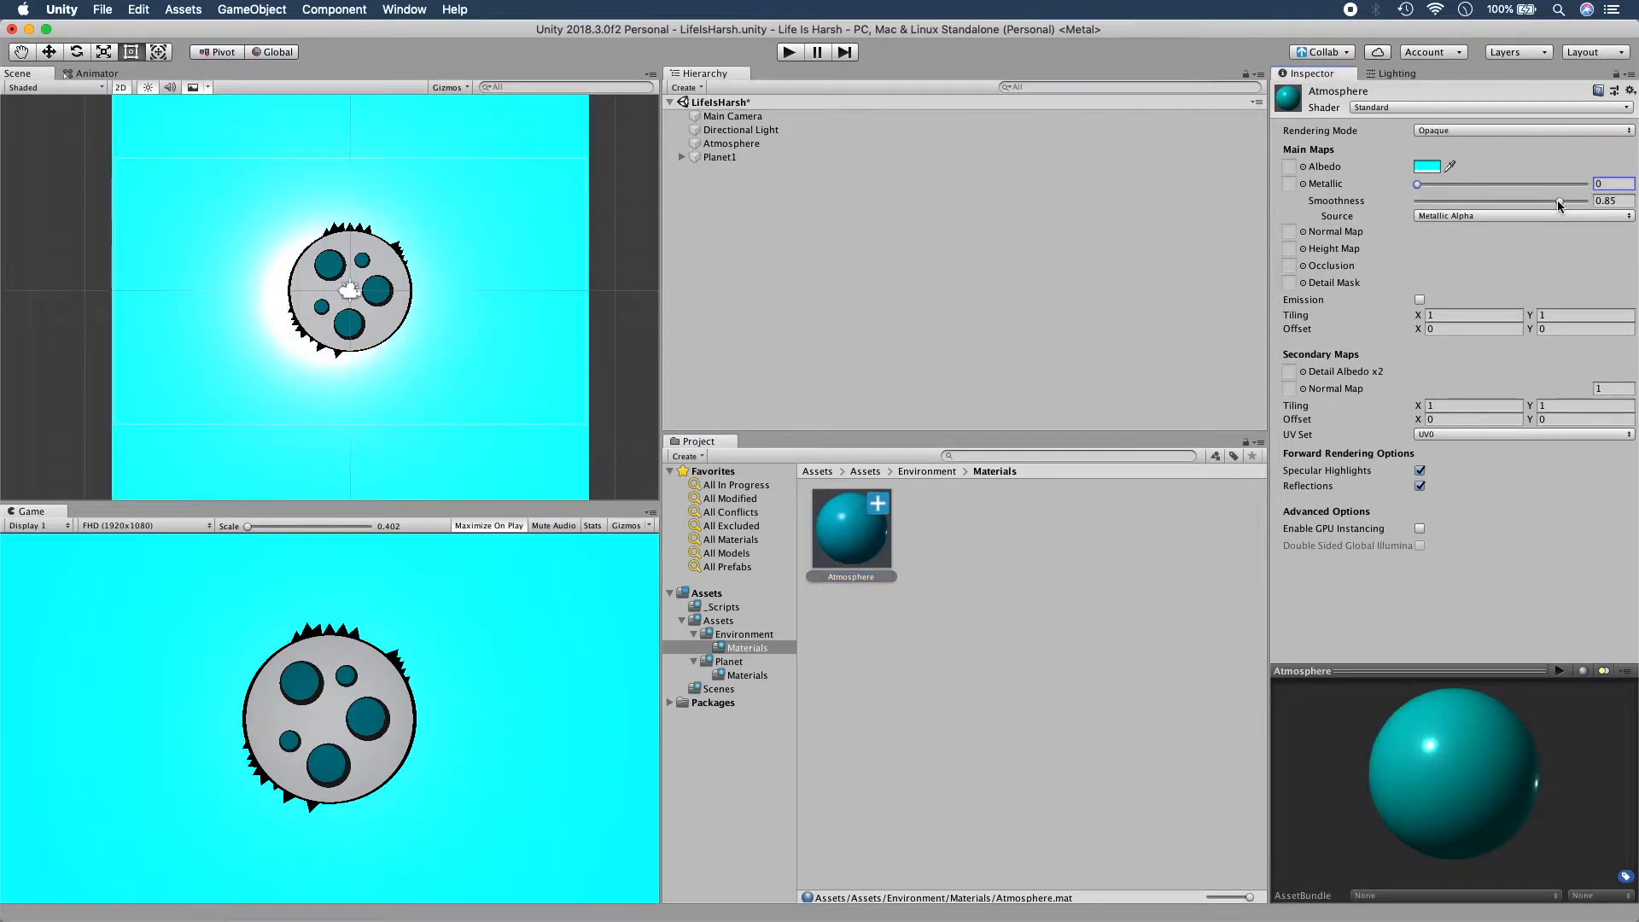
left_click_drag(1559, 203, 1409, 205)
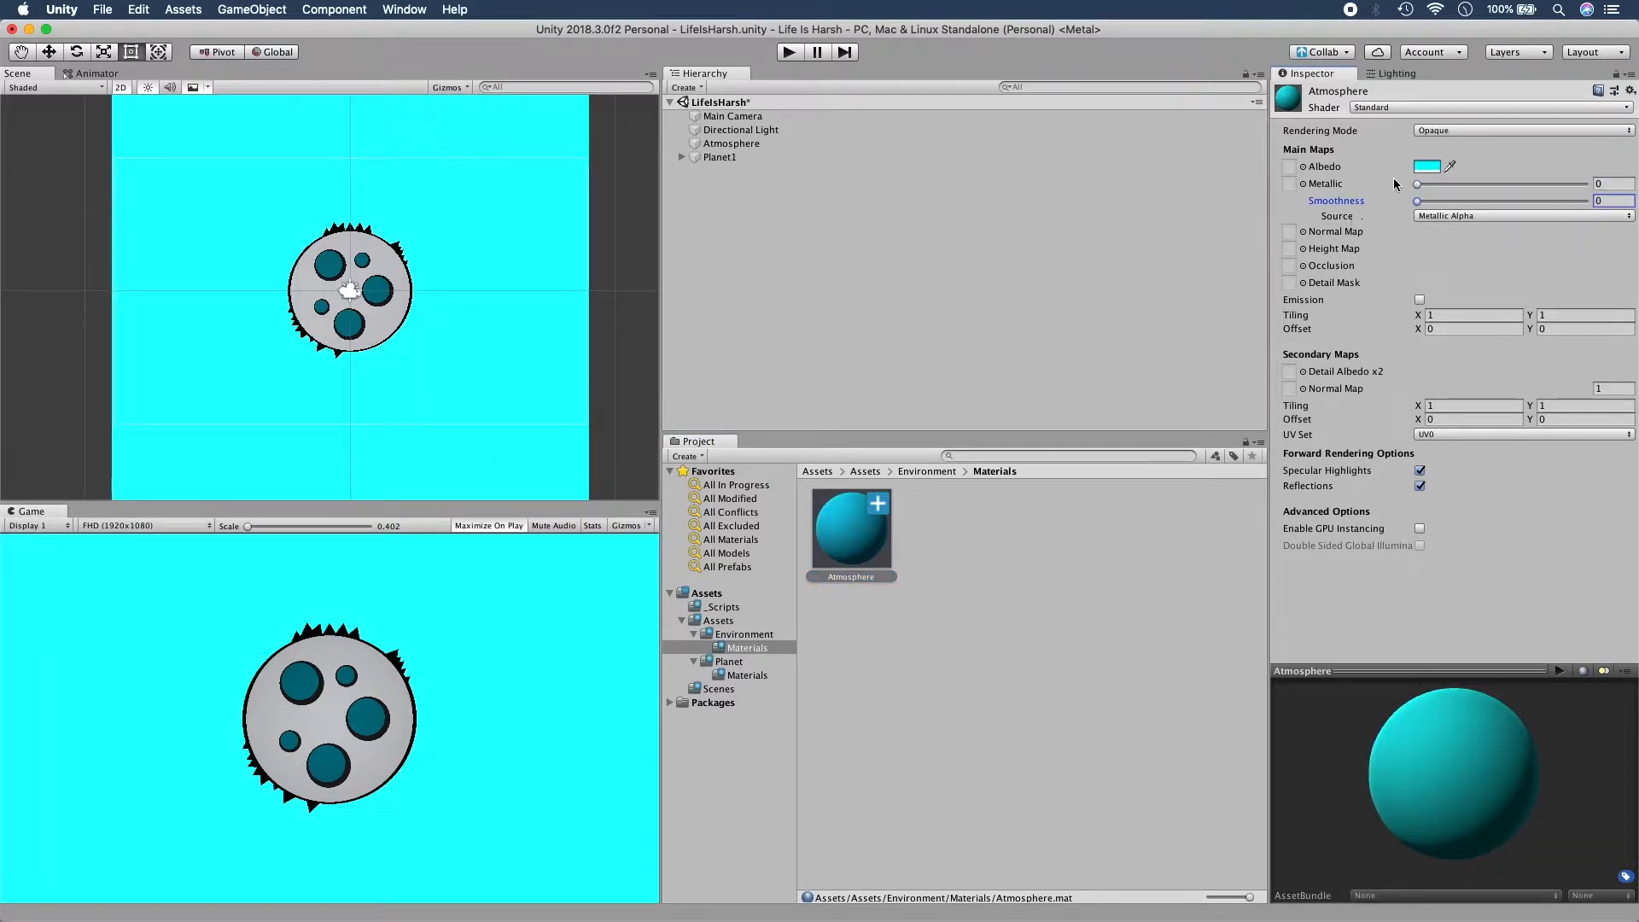
Change the Atmosphere material's albedo color to dark grey with RGB values 30, 30, 30.
left_click(1426, 165)
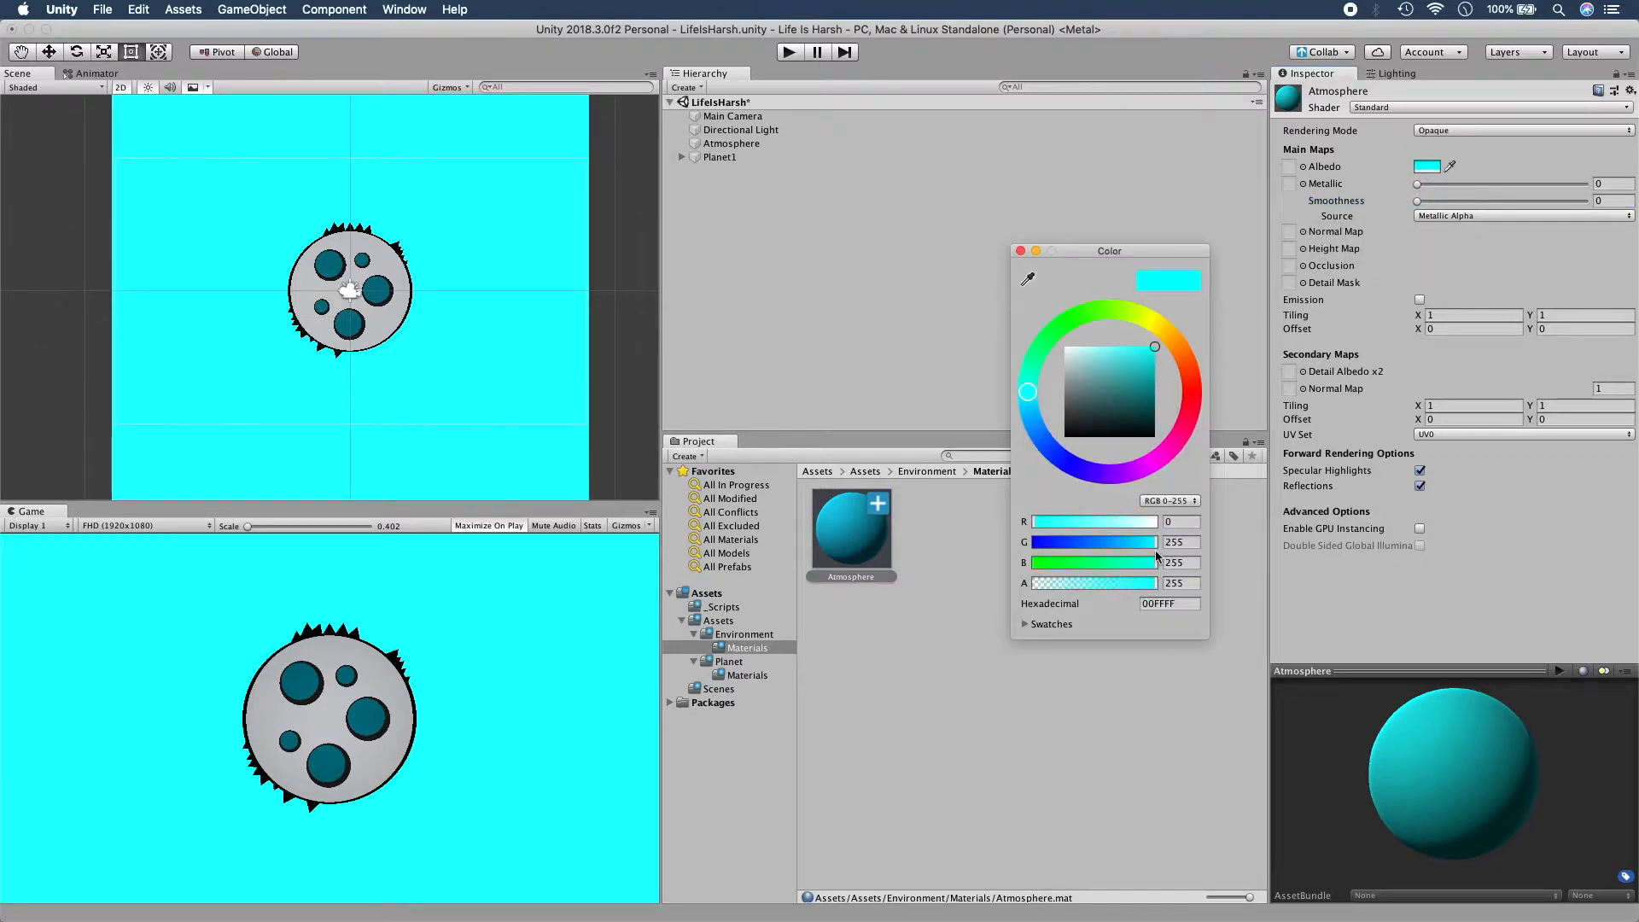
left_click(1187, 521)
type("30")
key("Tab")
type("30")
key("Tab")
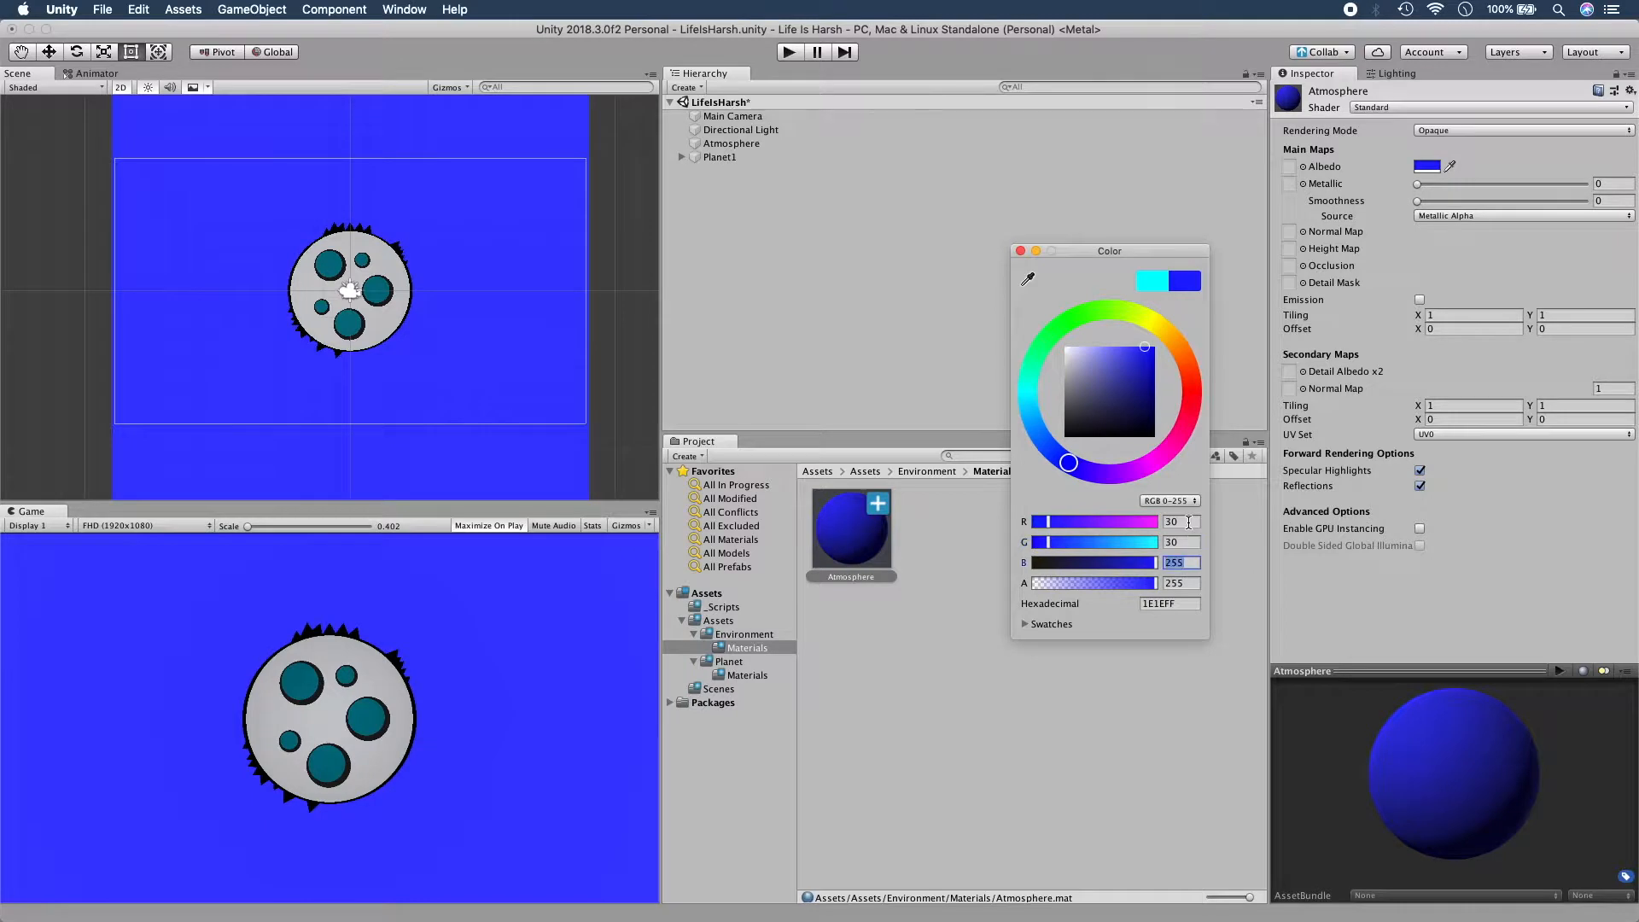
type("30")
key("Tab")
key("Return")
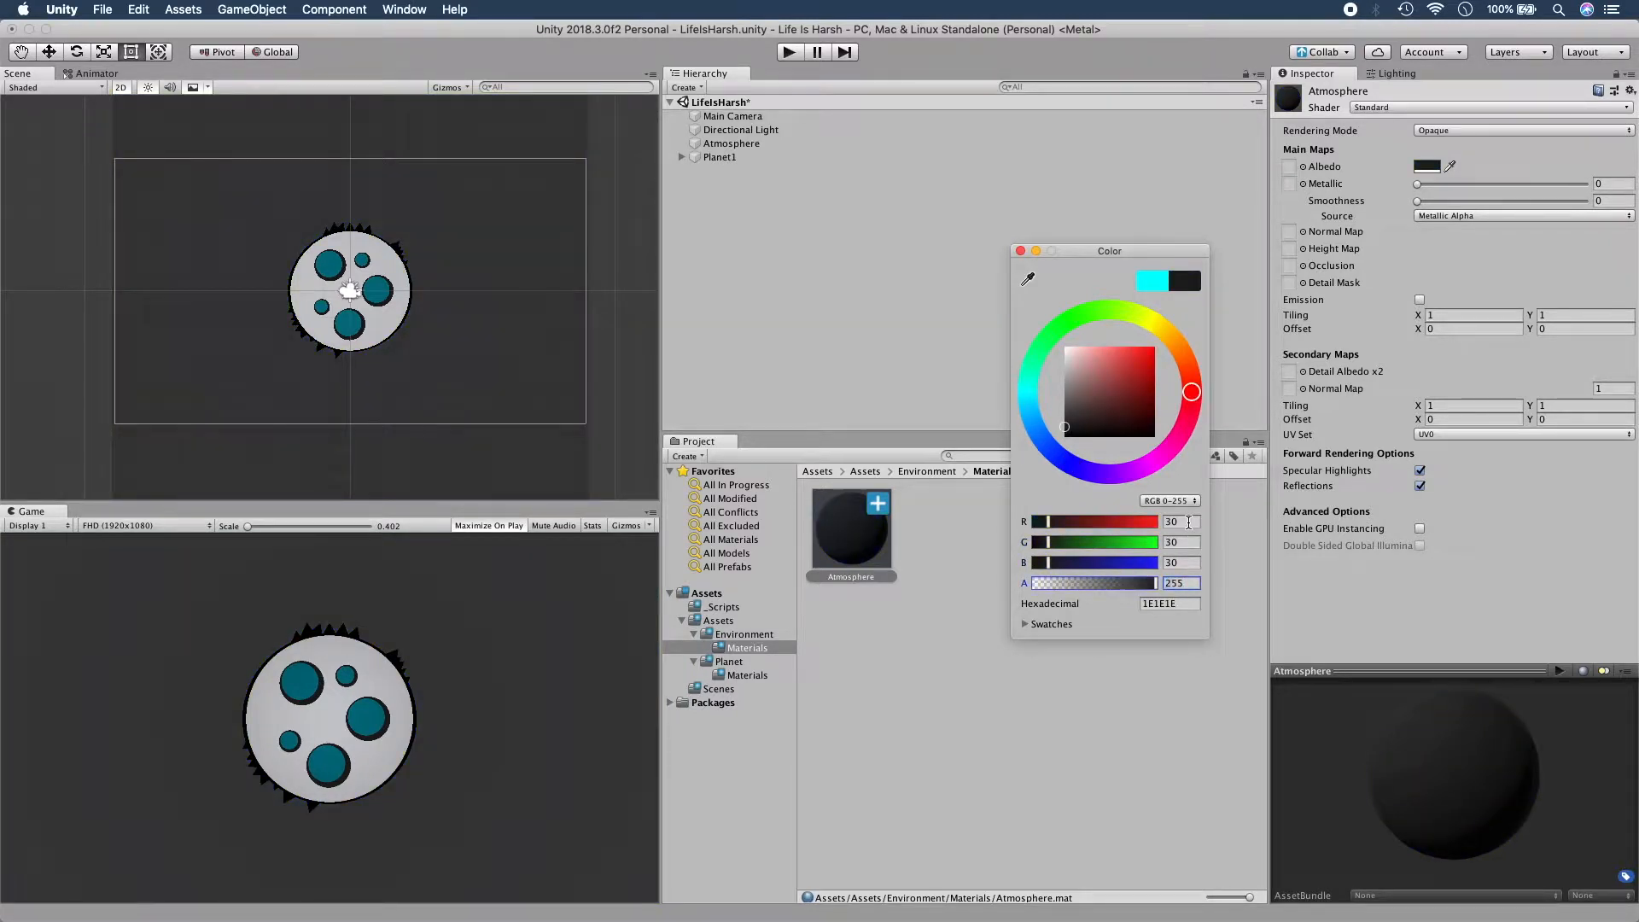
left_click(1020, 251)
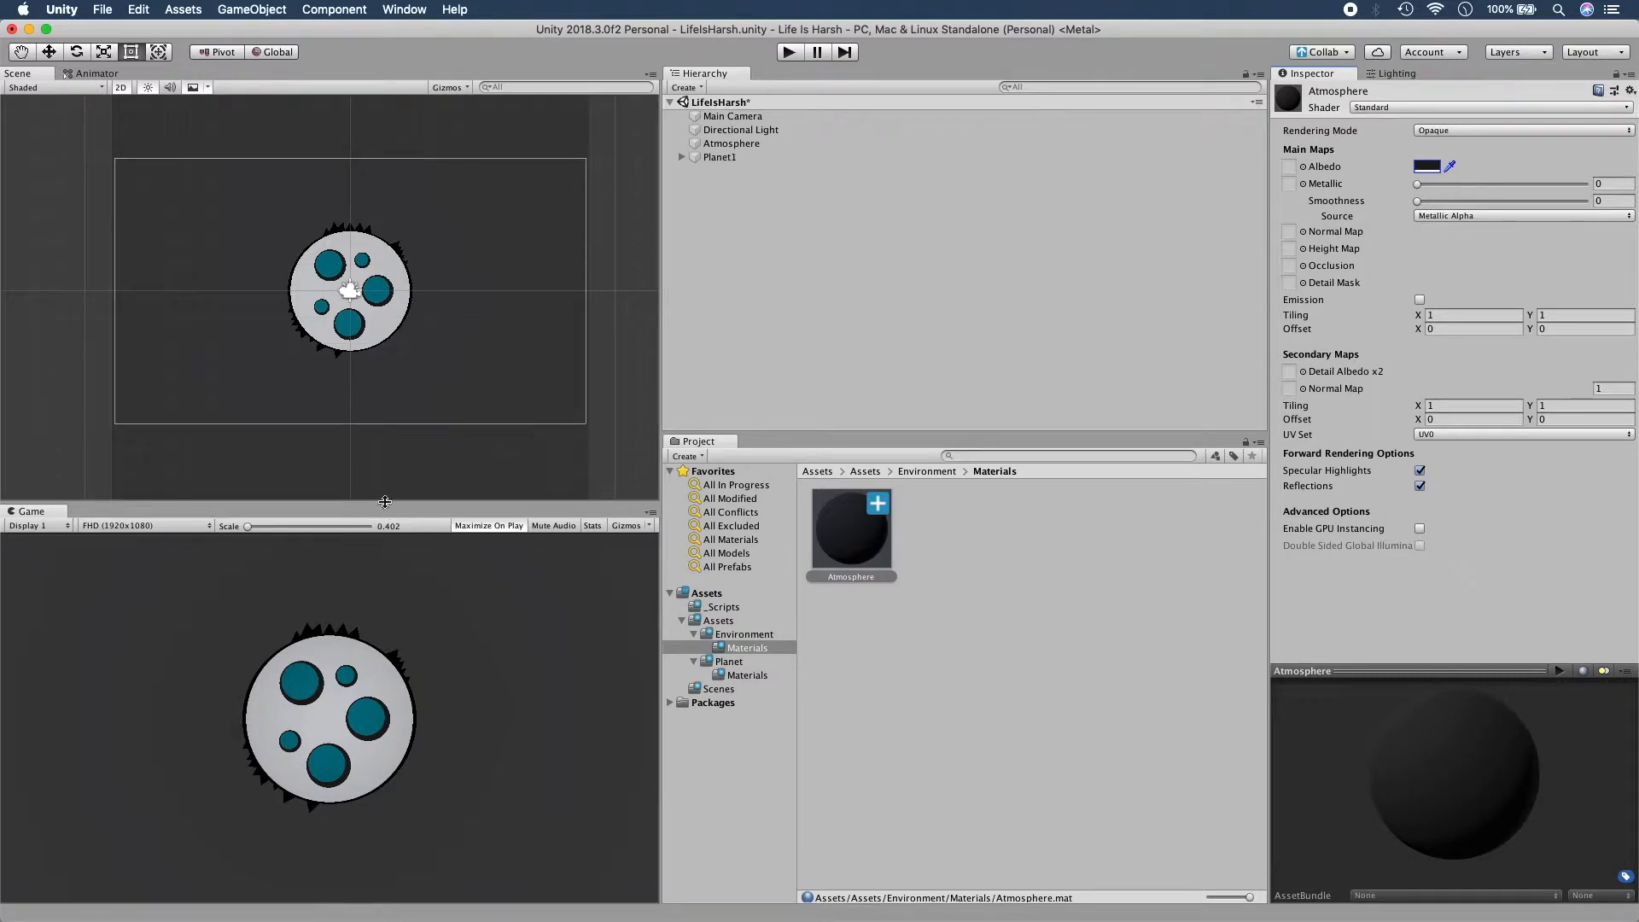
Try moving Planet1 leftward in the scene and undo the move.
left_click(756, 159)
key("w")
left_click_drag(423, 293, 253, 302)
key("super+z")
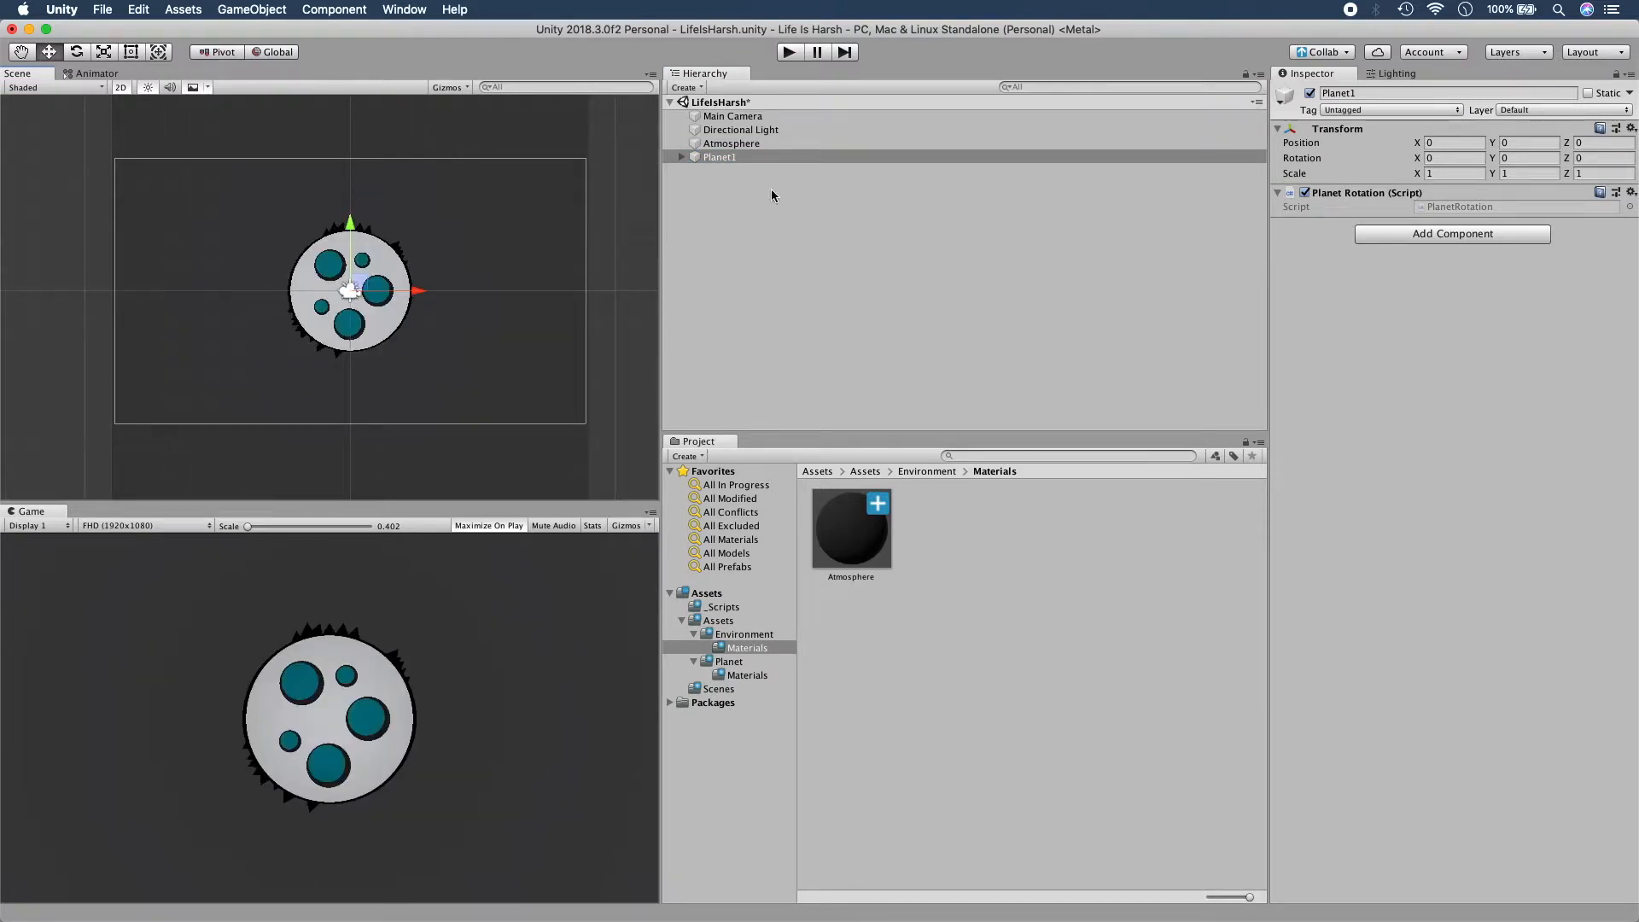
Create a point light and make it a child of Planet1.
left_click(685, 87)
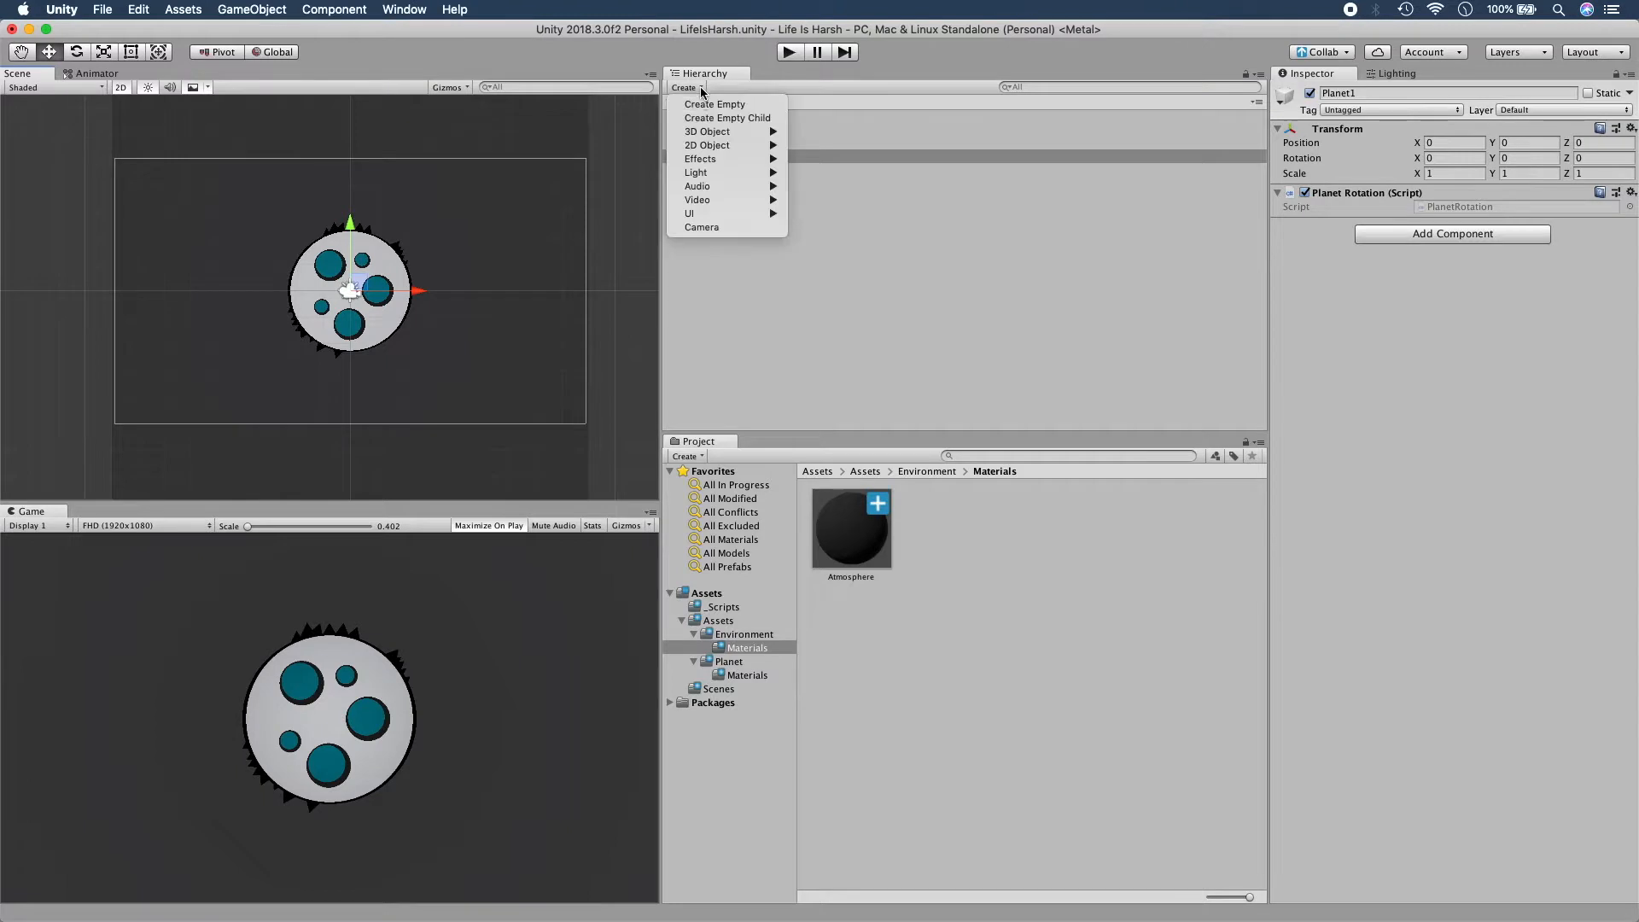
mouse_move(720, 175)
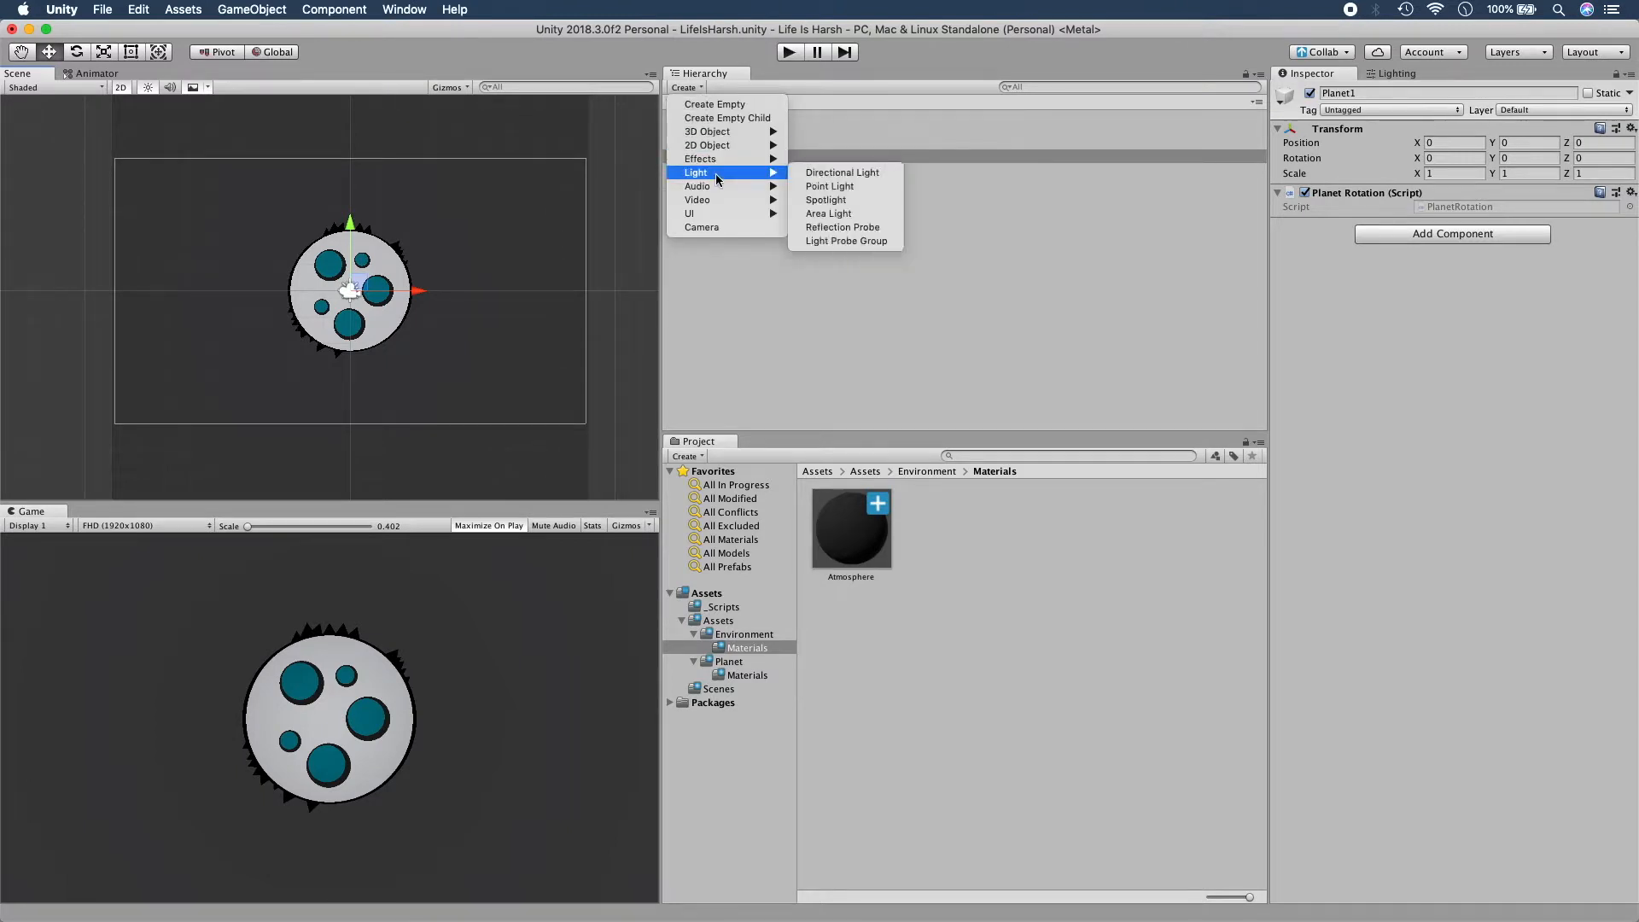
left_click(849, 188)
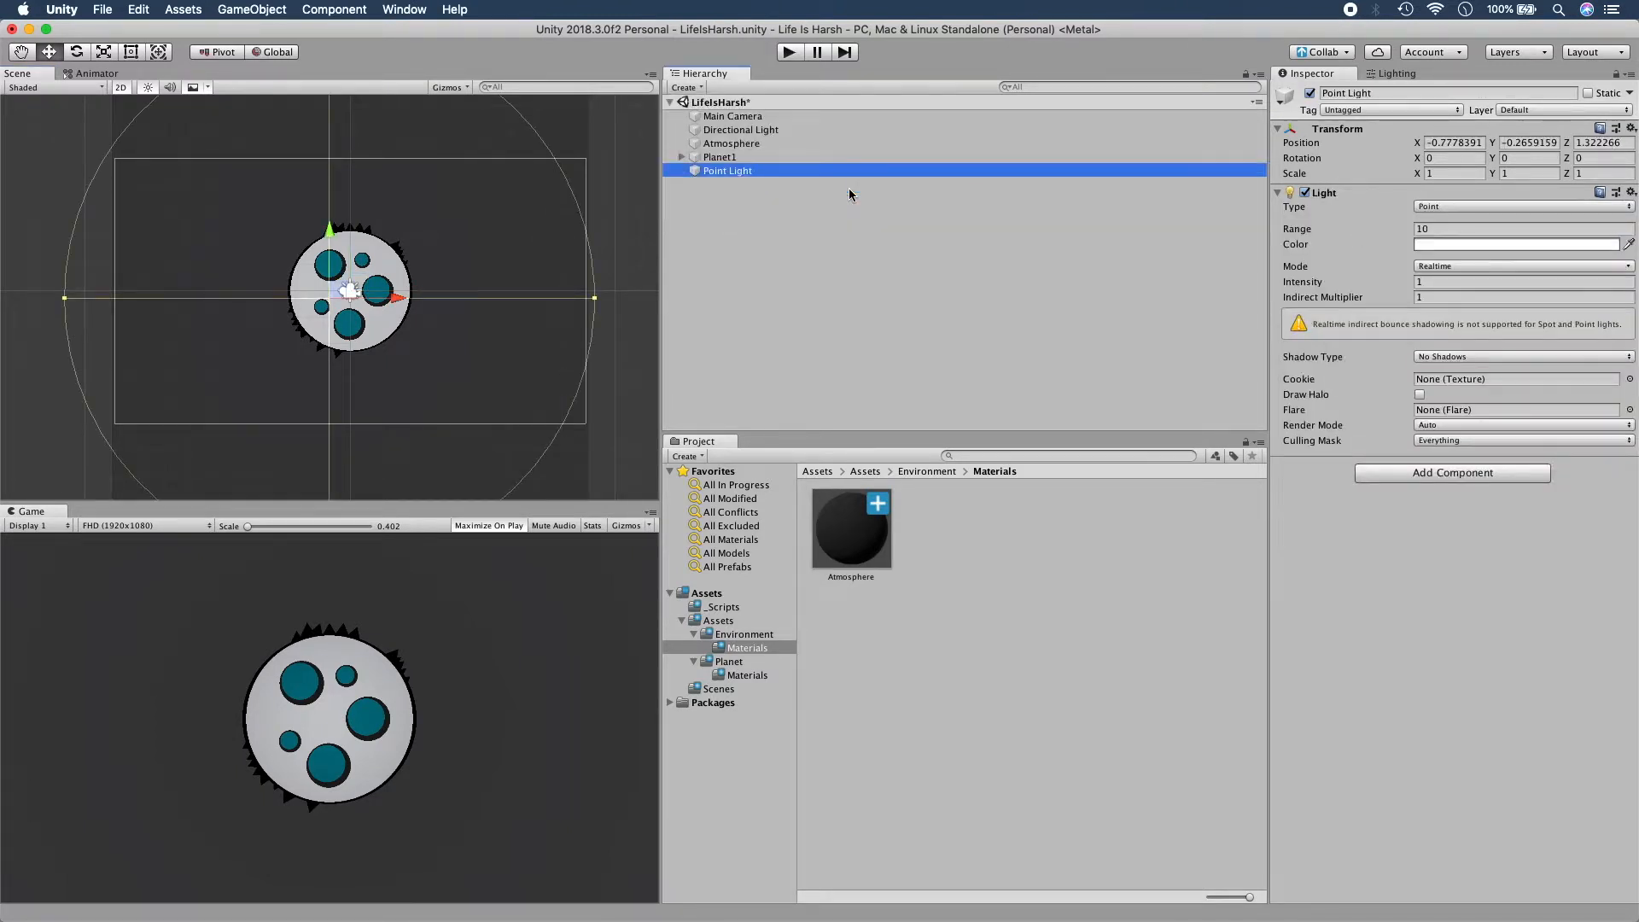
left_click_drag(777, 171, 939, 157)
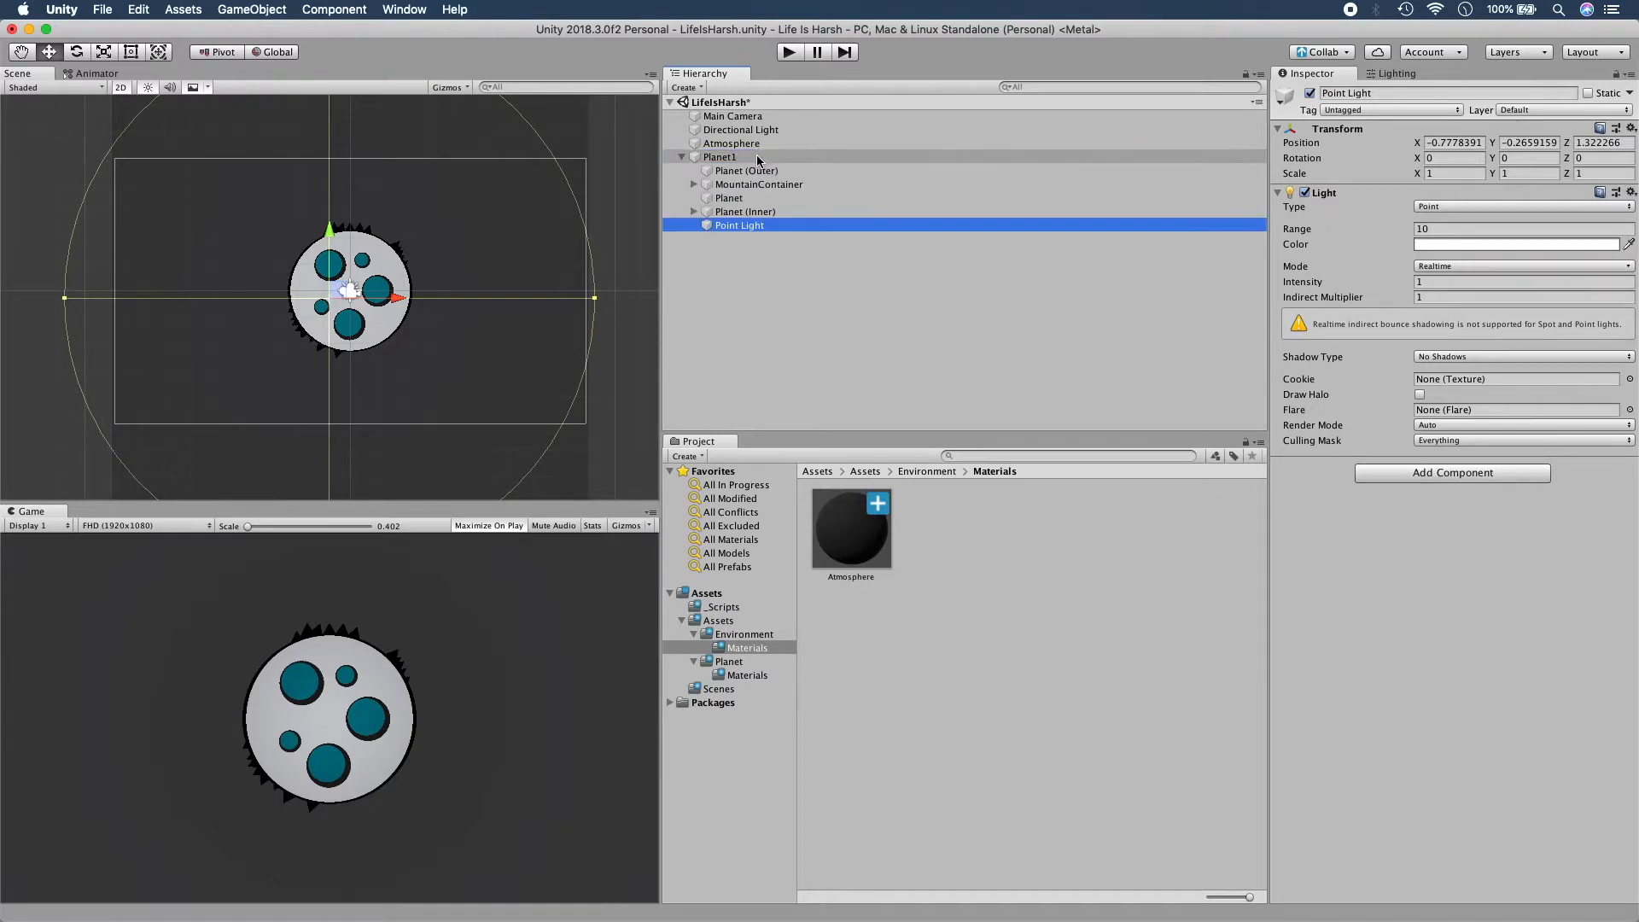
Set the new point light's X, Y and Z position to 0 relative to Planet1.
left_click(1440, 142)
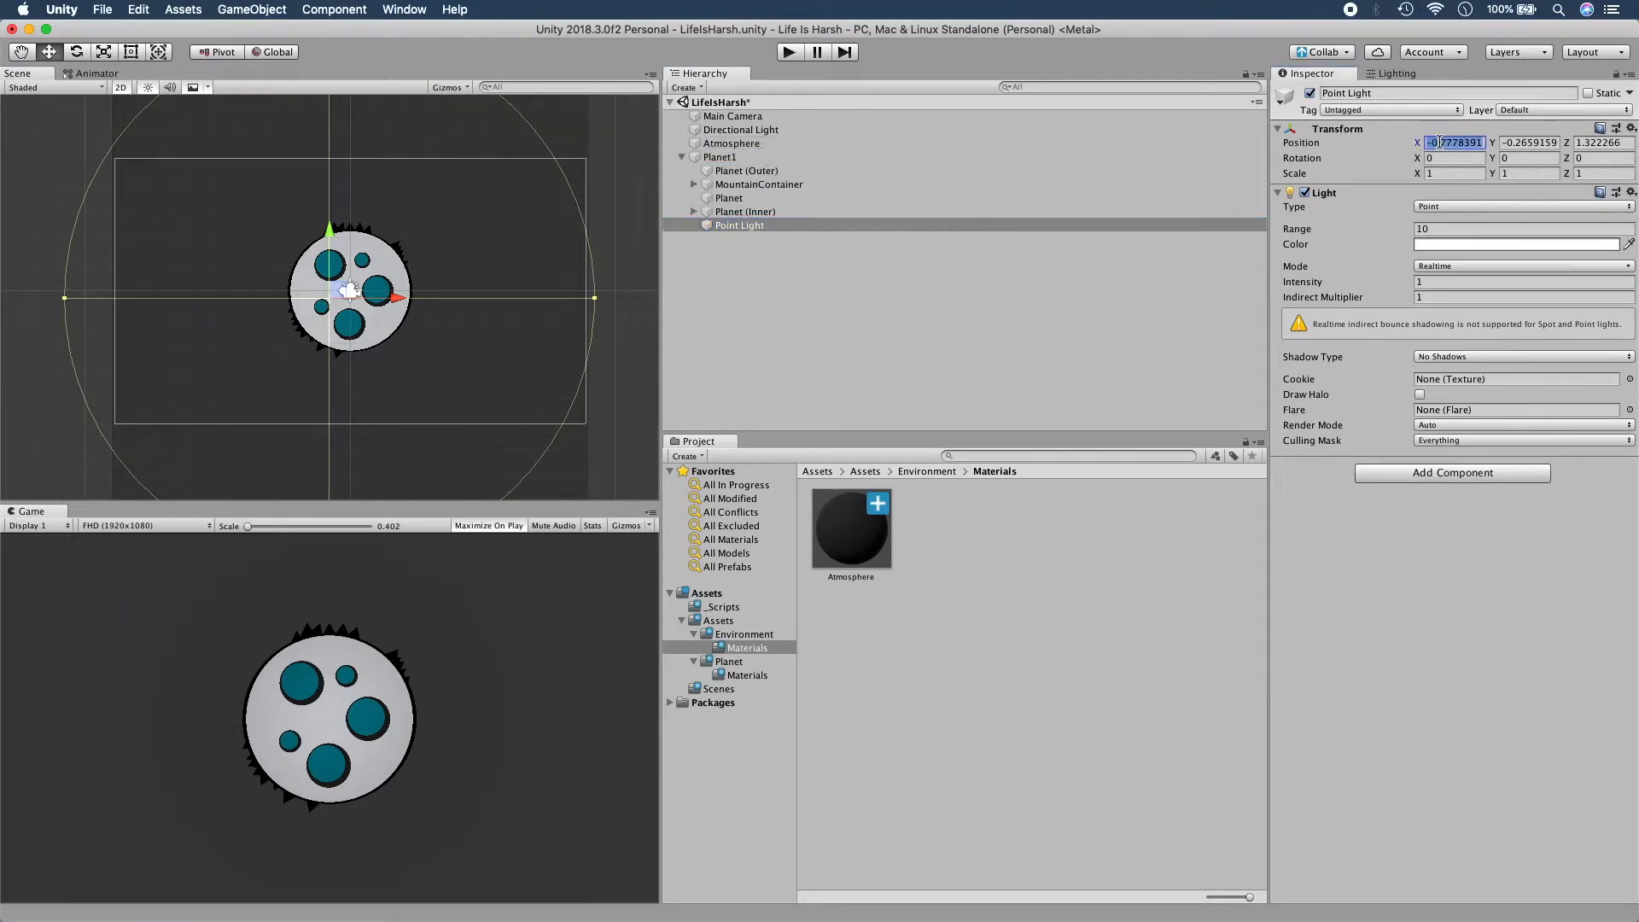
type("0")
key("Tab")
type("0")
key("Tab")
type("0")
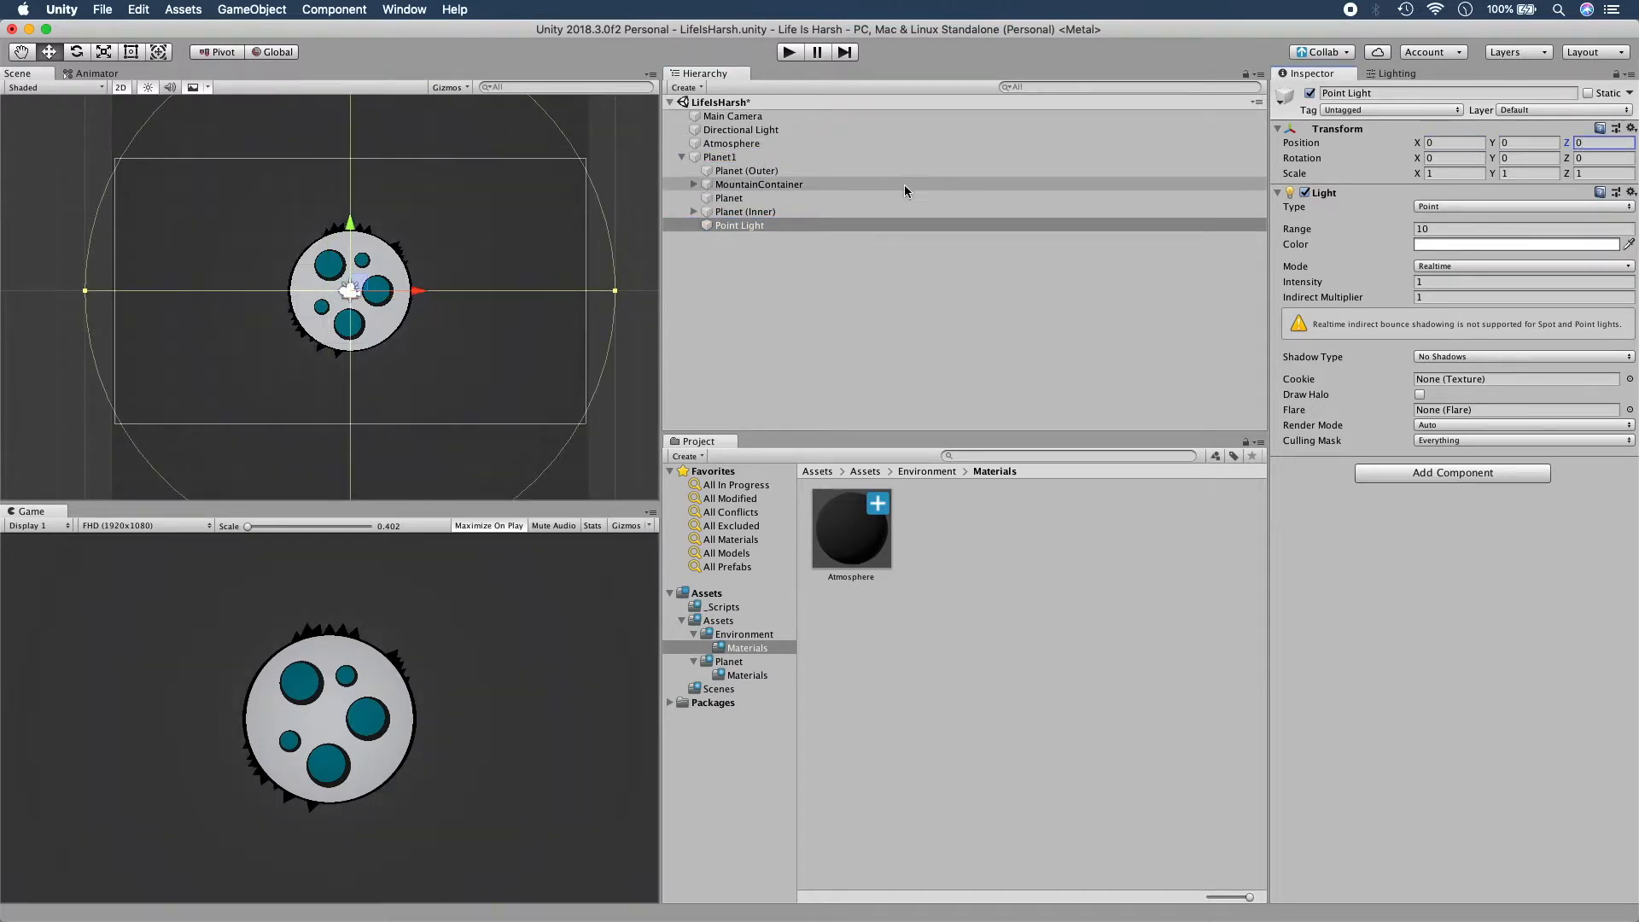
Rename the point light under Planet1 to PlanetAtmosphereLight.
left_click(857, 212)
left_click(857, 221)
left_click(857, 221)
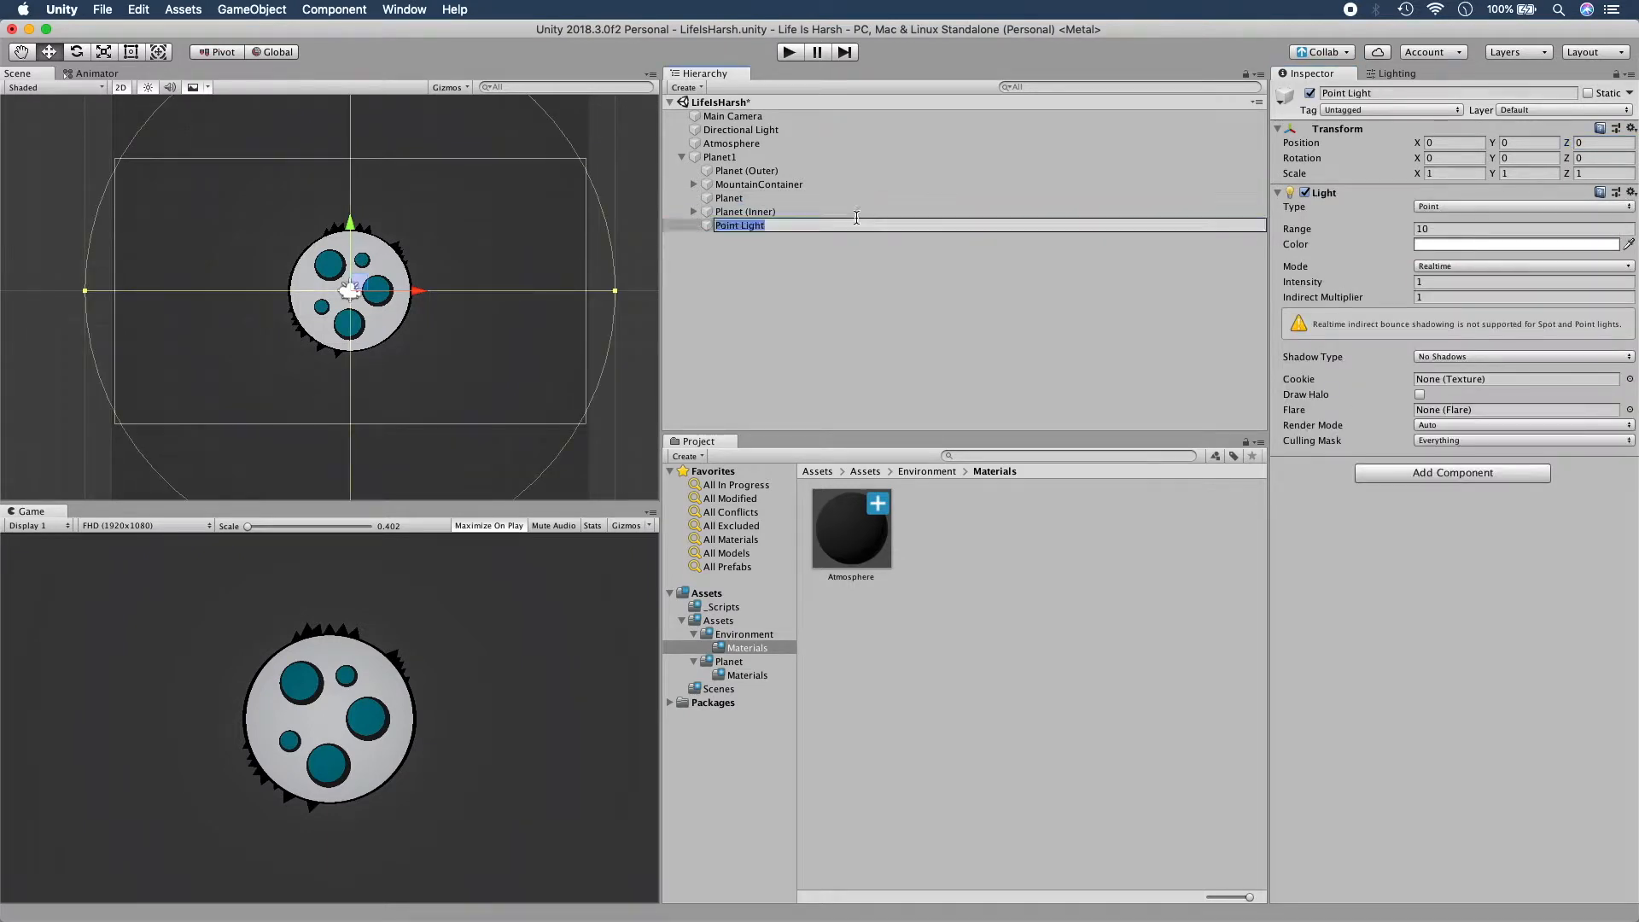
type("PlanetAtmosphere")
key("Return")
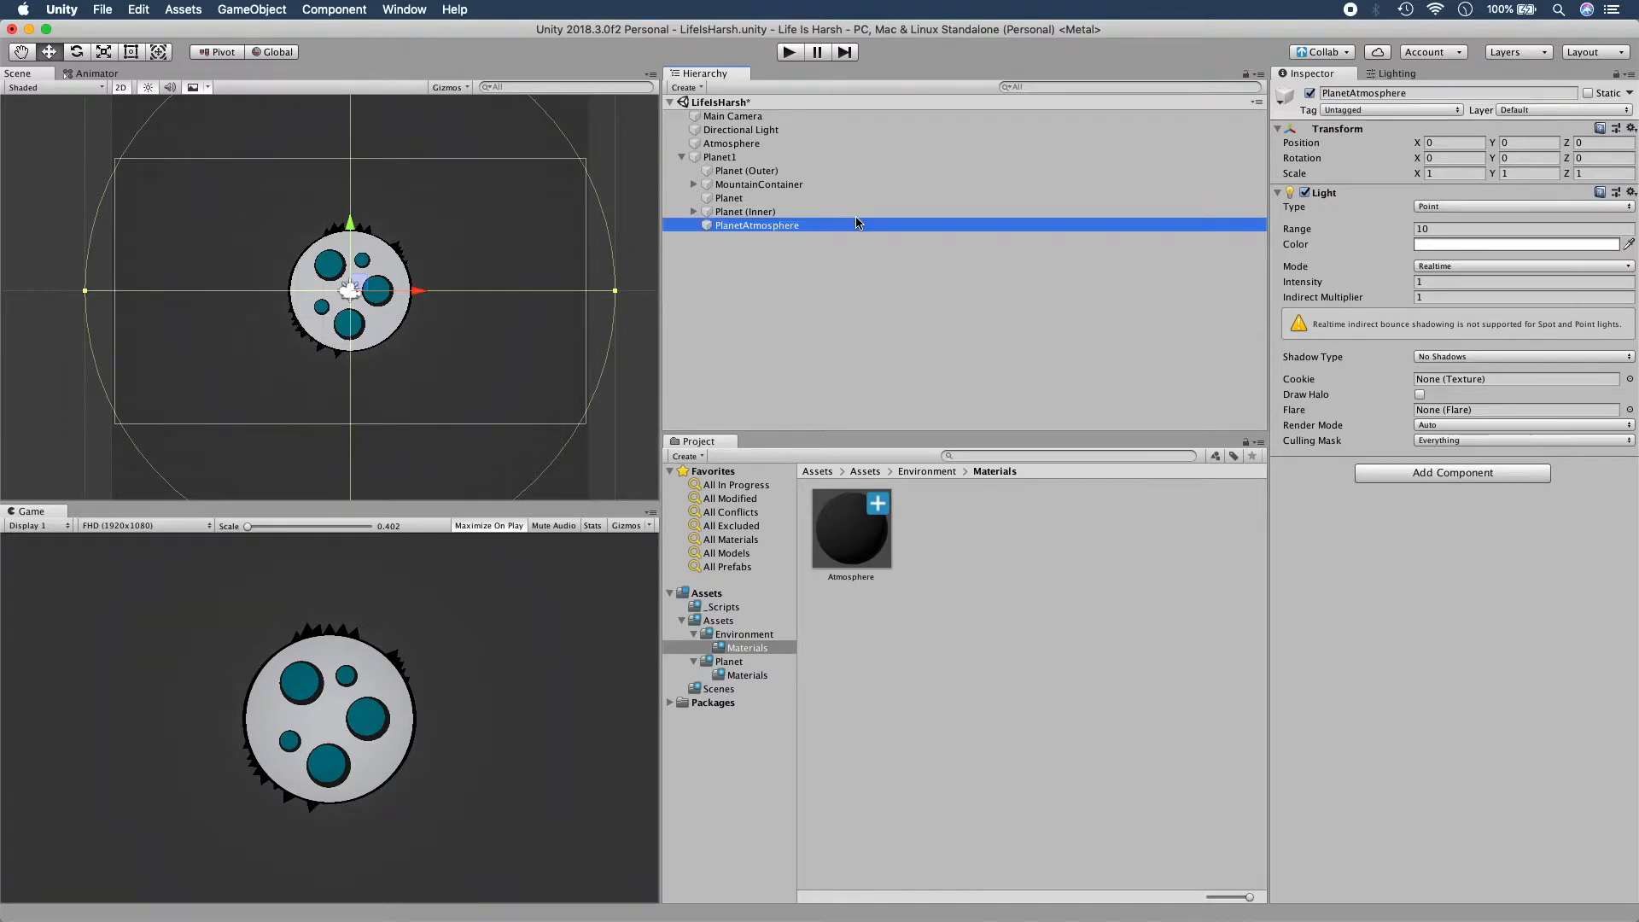
left_click(857, 223)
type("Lig")
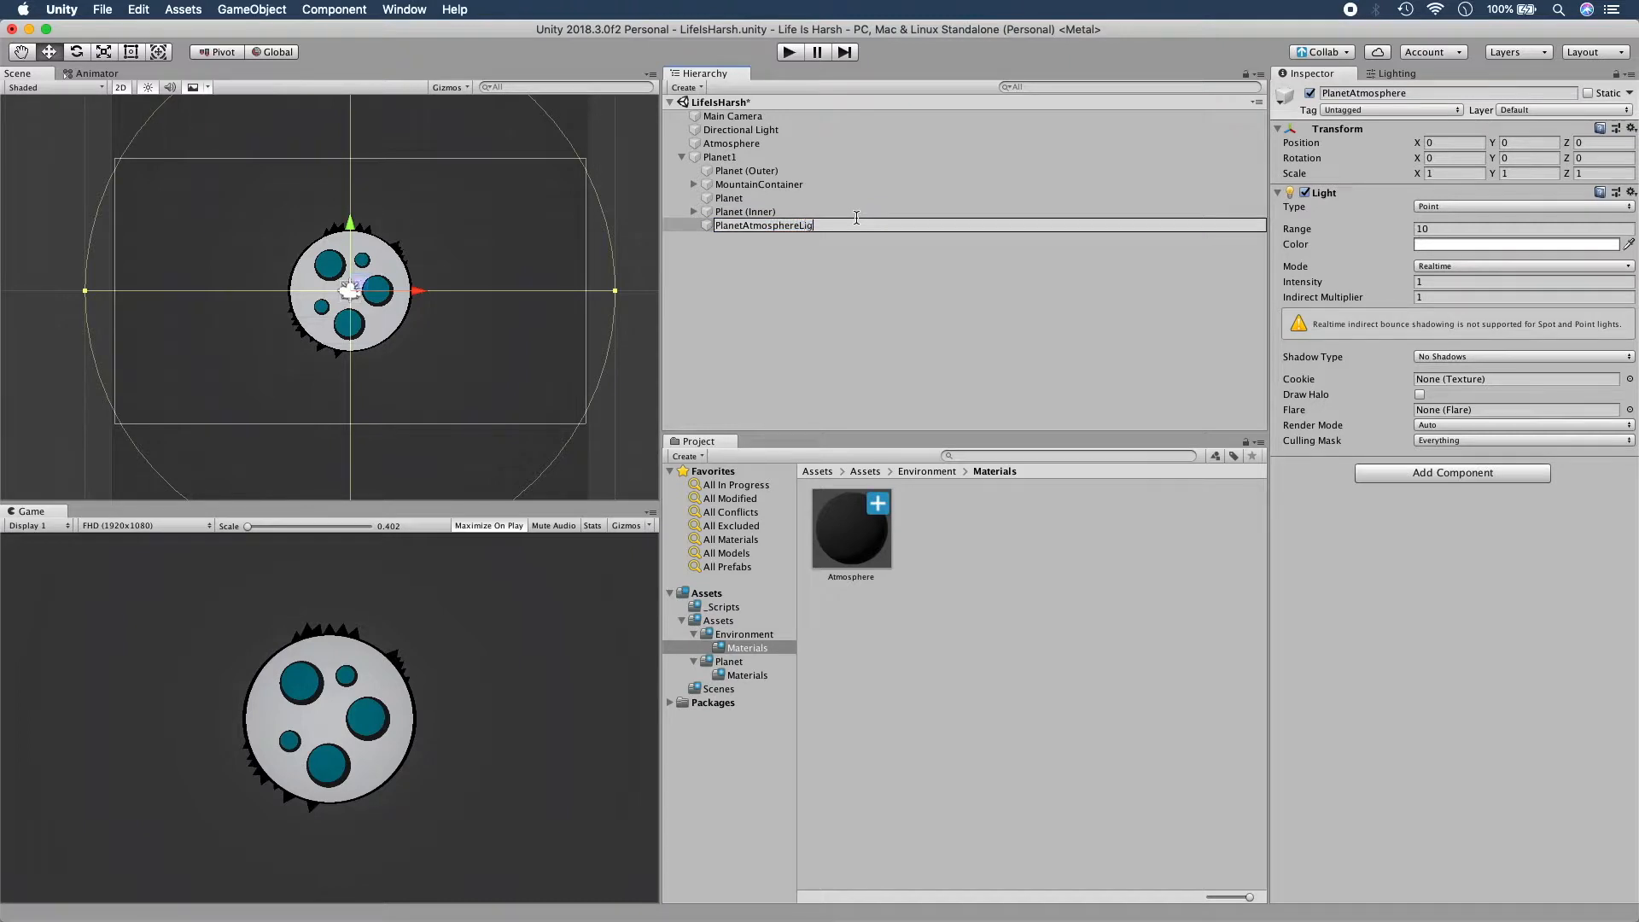
type("ht")
key("Return")
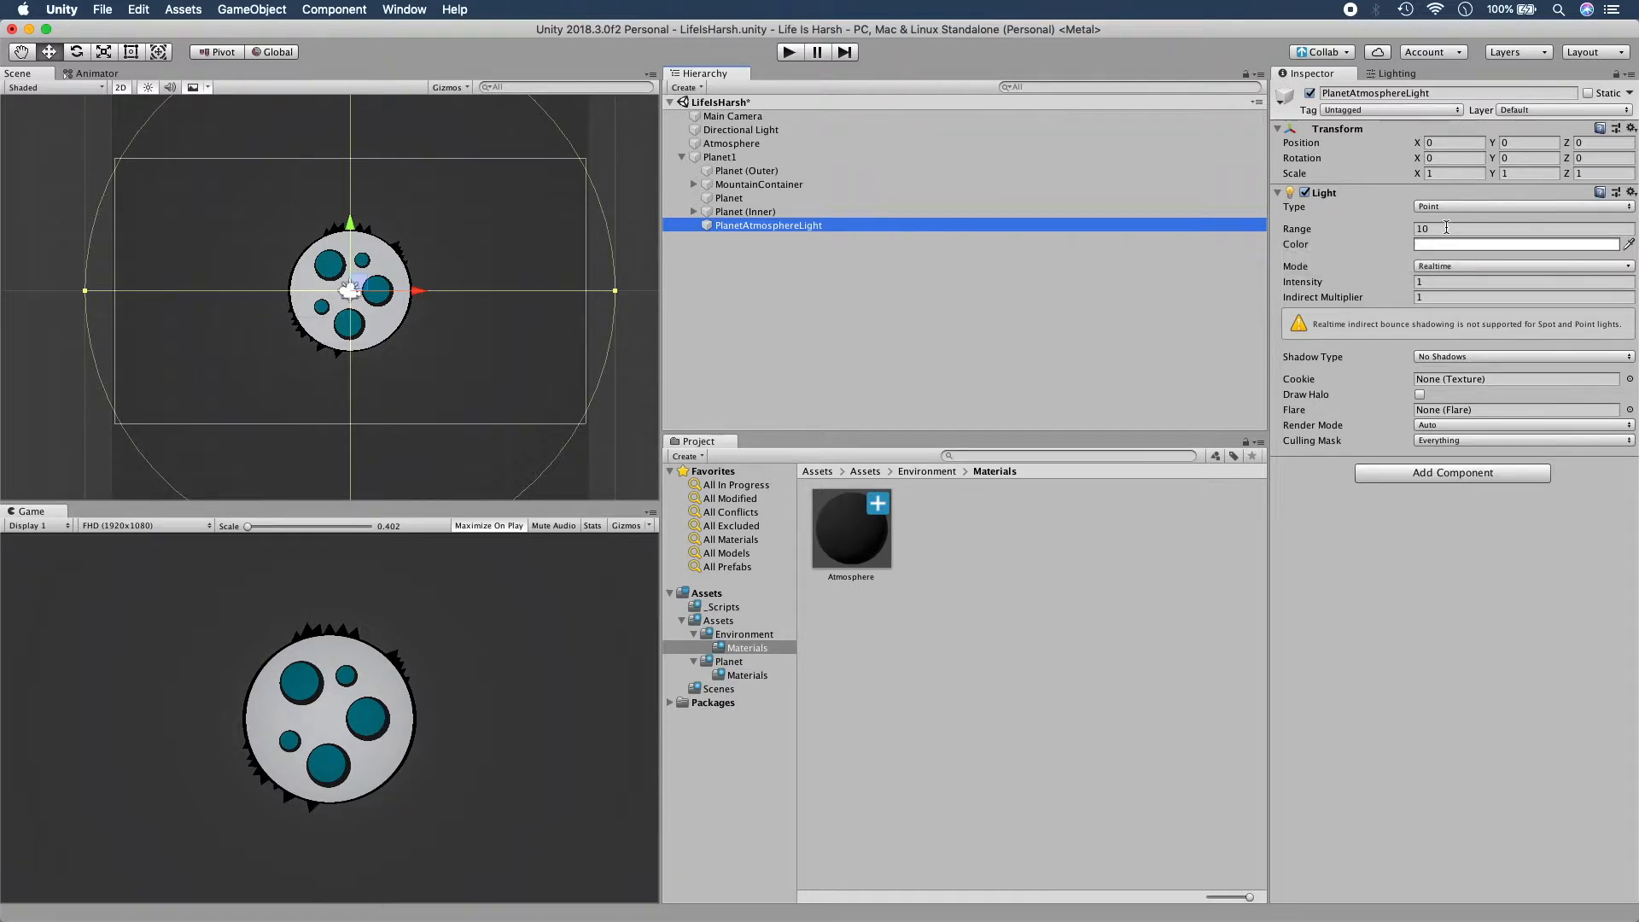
Scale Planet1 down to 0.3 on the X and Y axes.
left_click(820, 154)
left_click(1440, 173)
type("0.3")
key("Tab")
type("0.3")
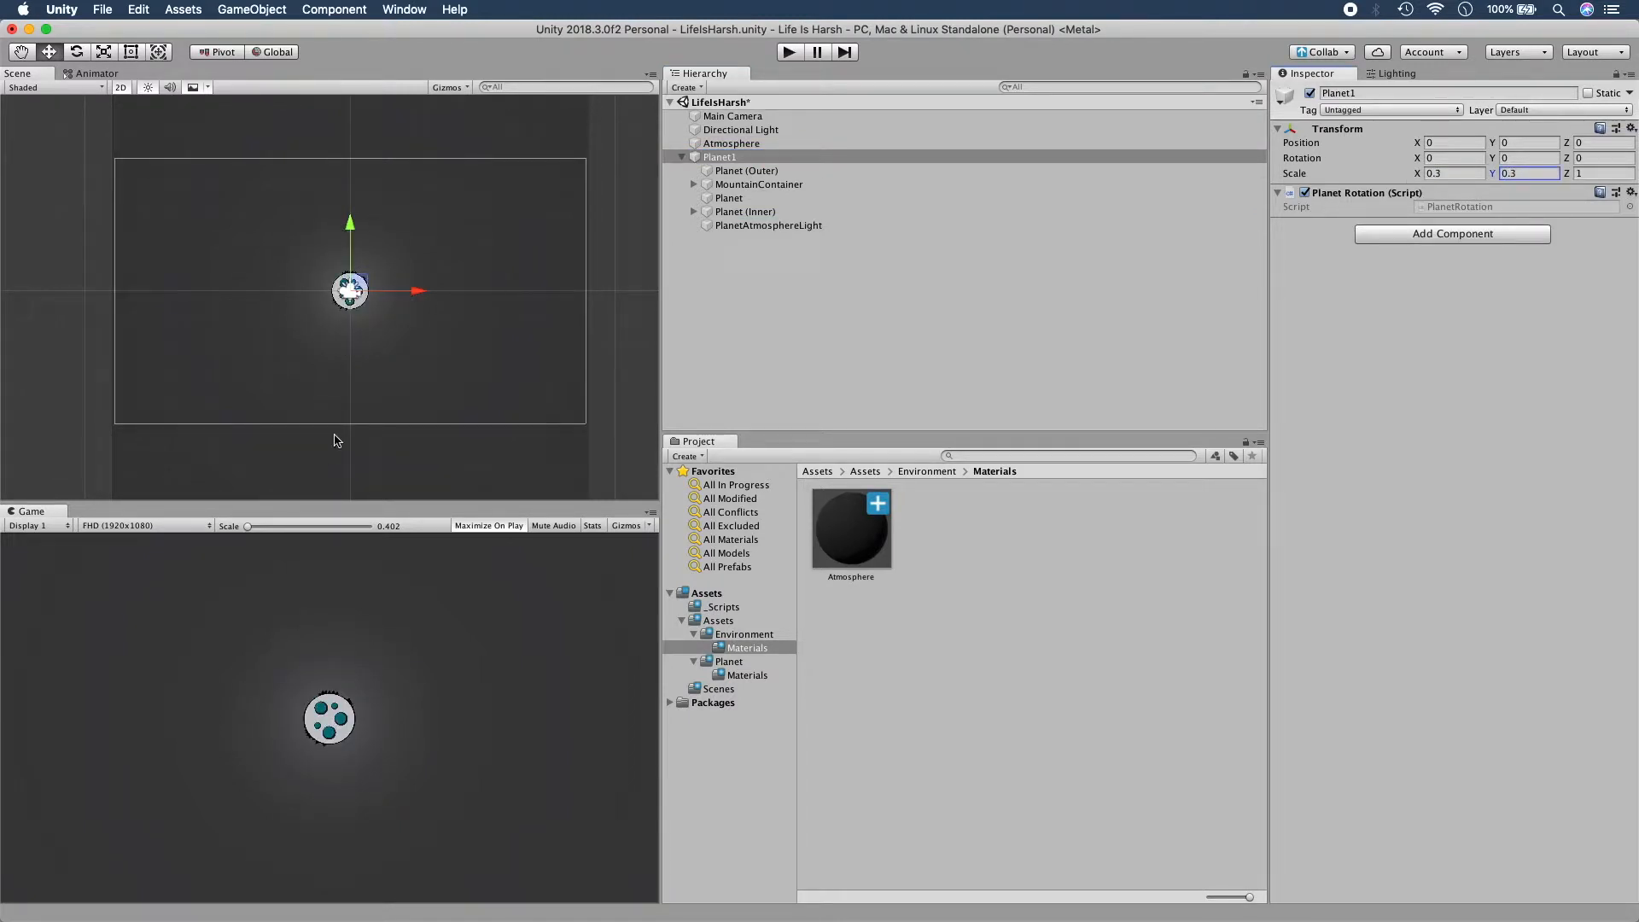
Give PlanetAtmosphereLight a range of 1.5 and an intensity of 50.
scroll(366, 264, "up", 5)
middle_click_drag(366, 264, 350, 211)
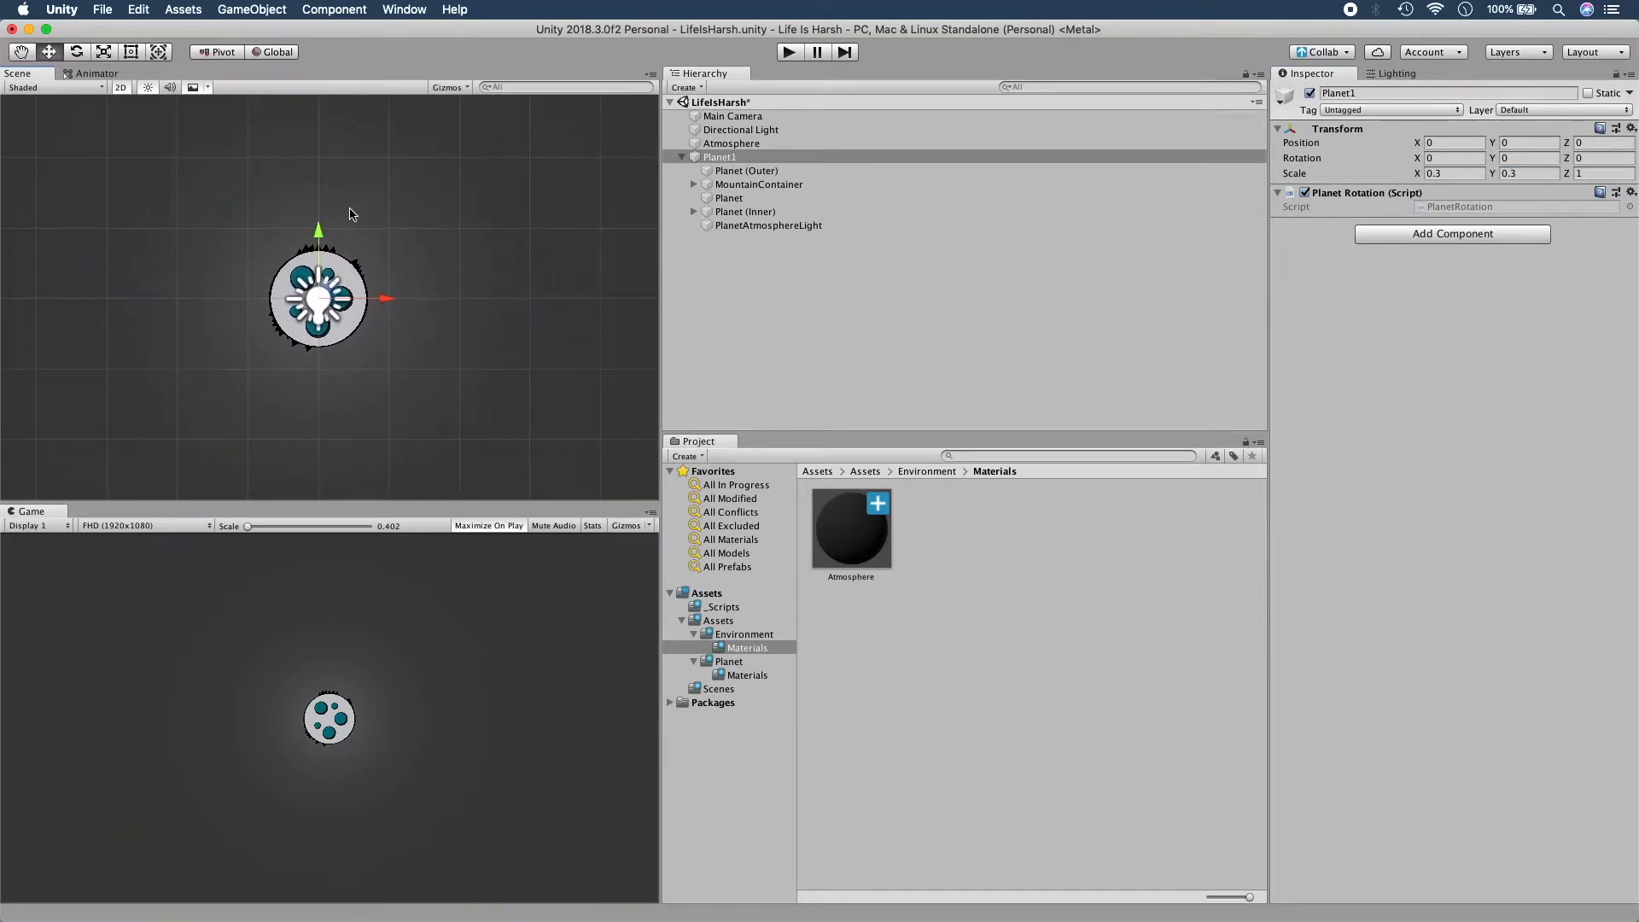
left_click(807, 226)
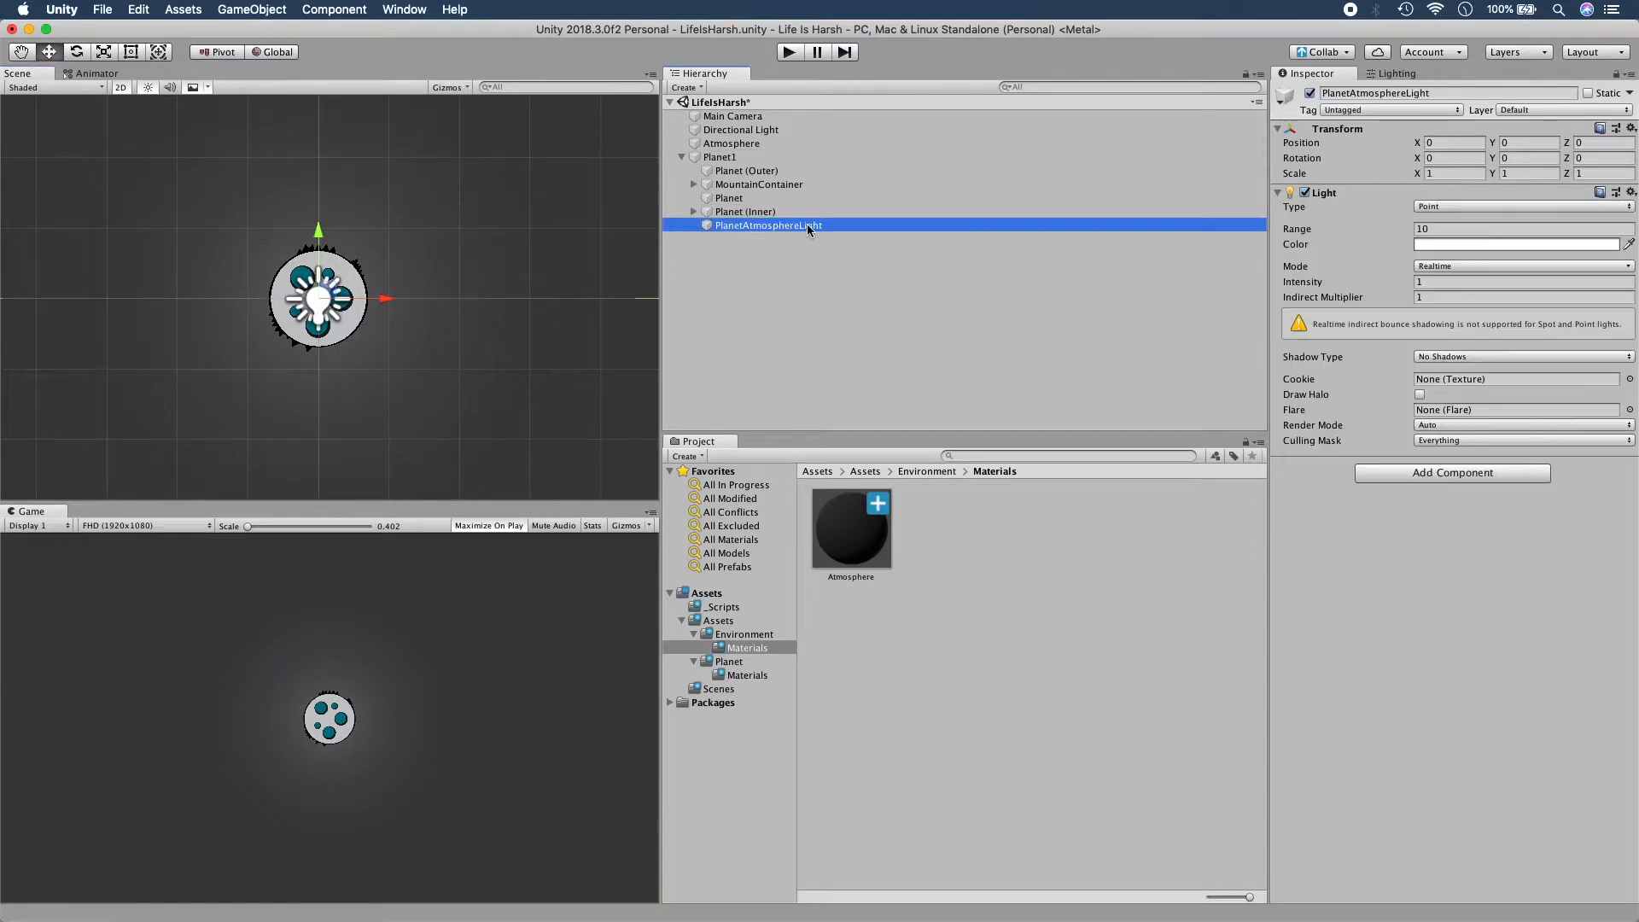
left_click(1448, 228)
type("1.5")
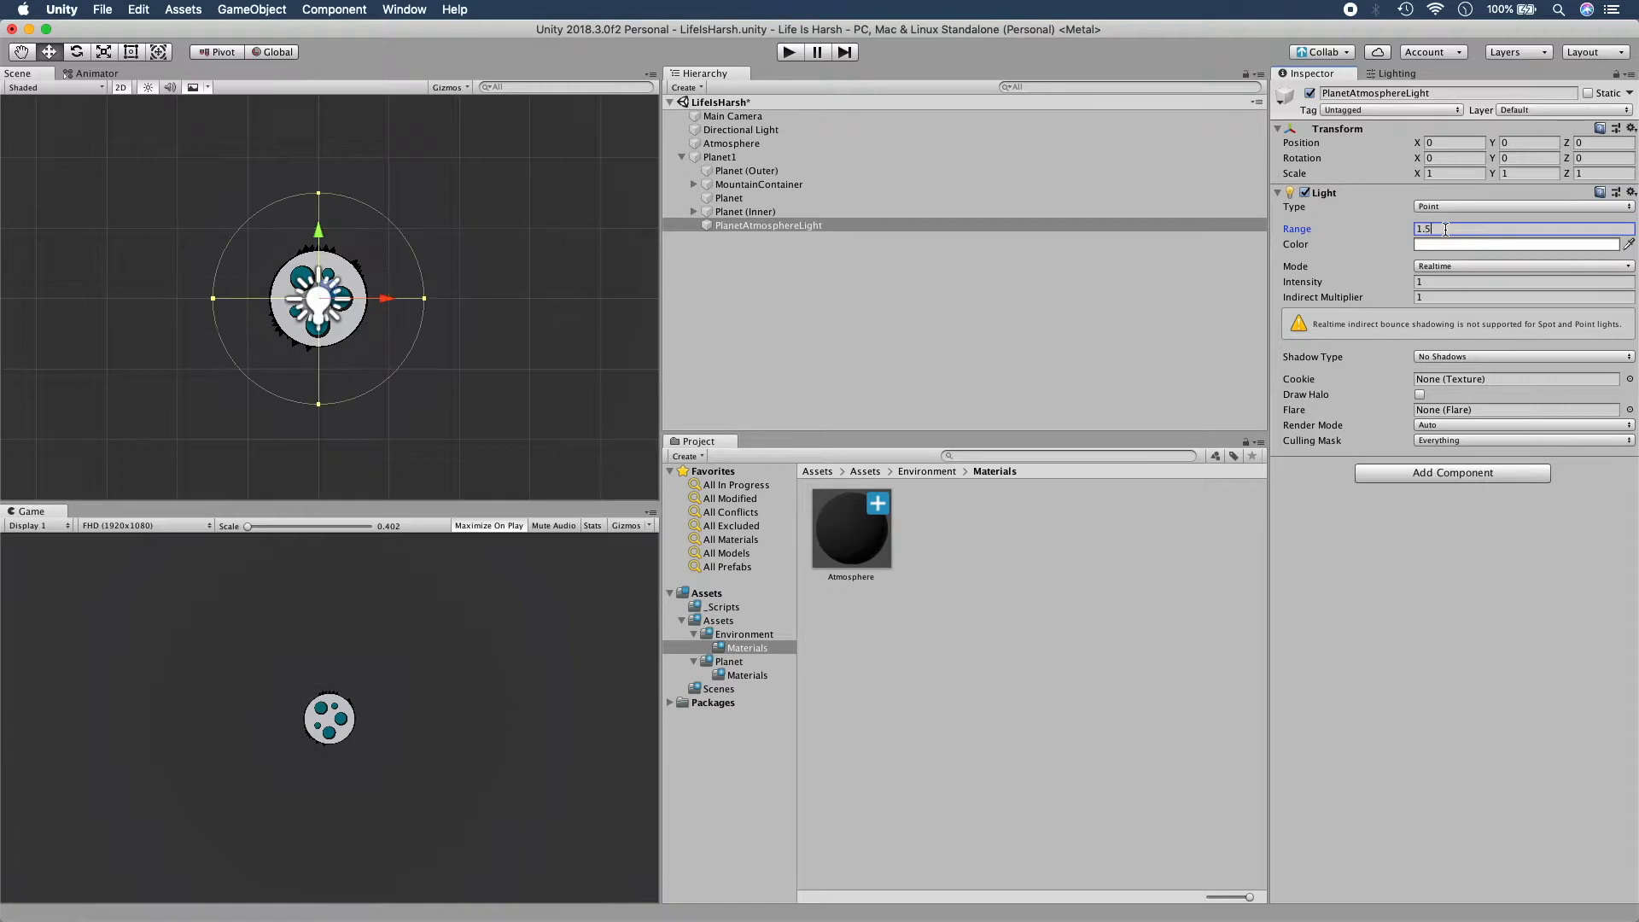
left_click(1441, 282)
type("50")
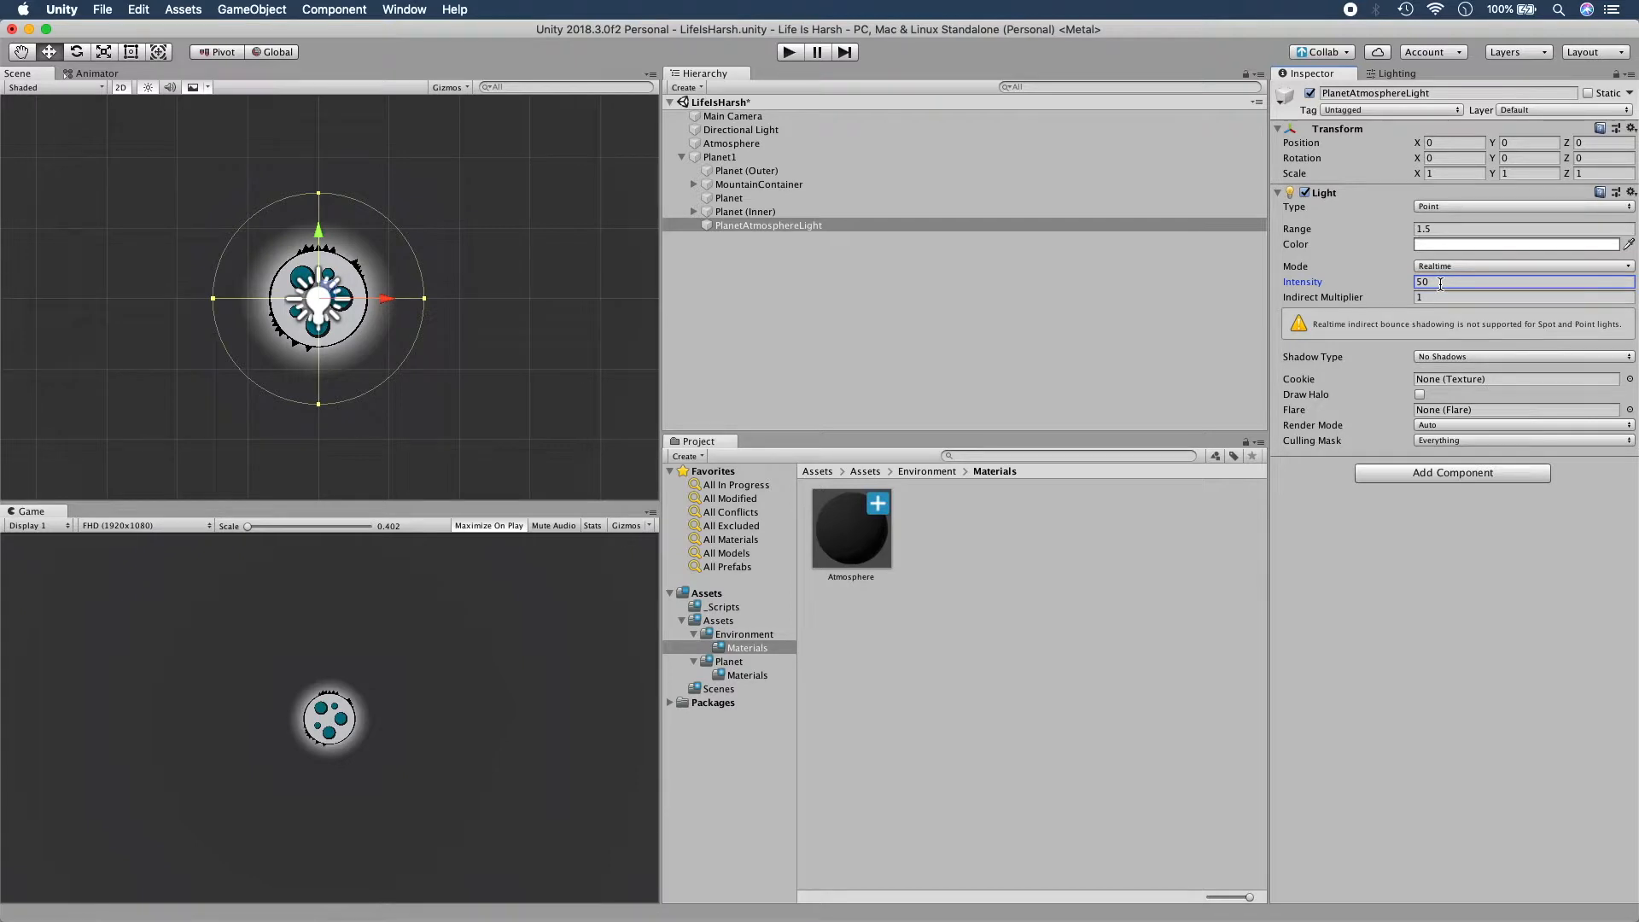
Change PlanetAtmosphereLight's color to cyan with RGB values 0, 255, 255.
left_click(1445, 246)
left_click_drag(1093, 387, 1200, 275)
left_click_drag(1170, 331, 987, 396)
left_click(1183, 543)
type("255")
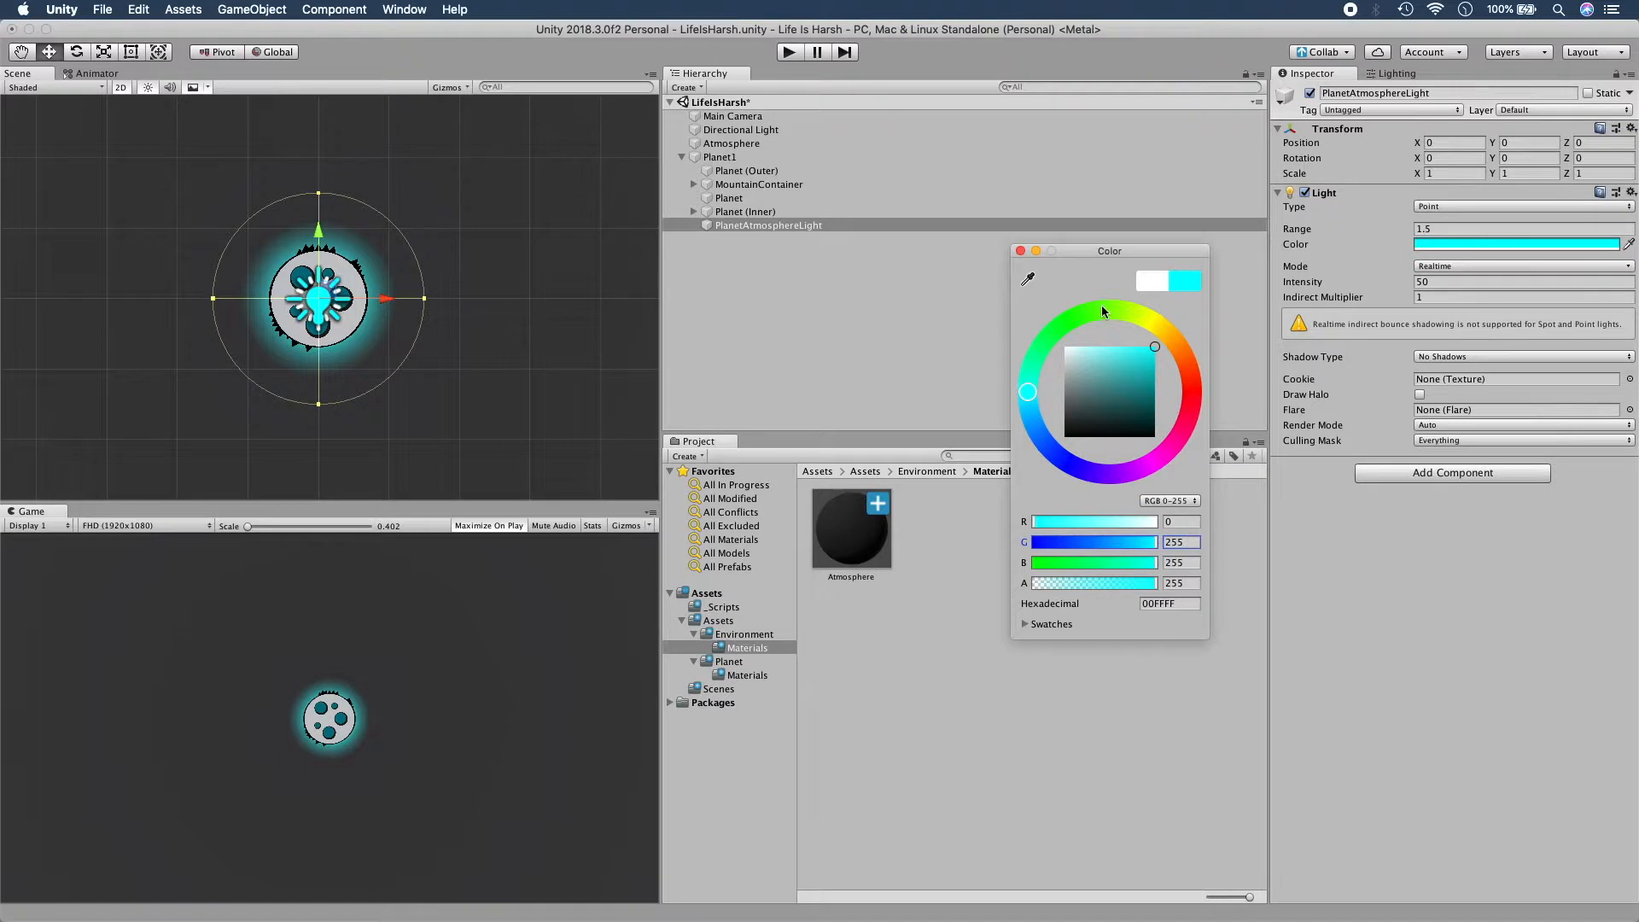
left_click(1020, 251)
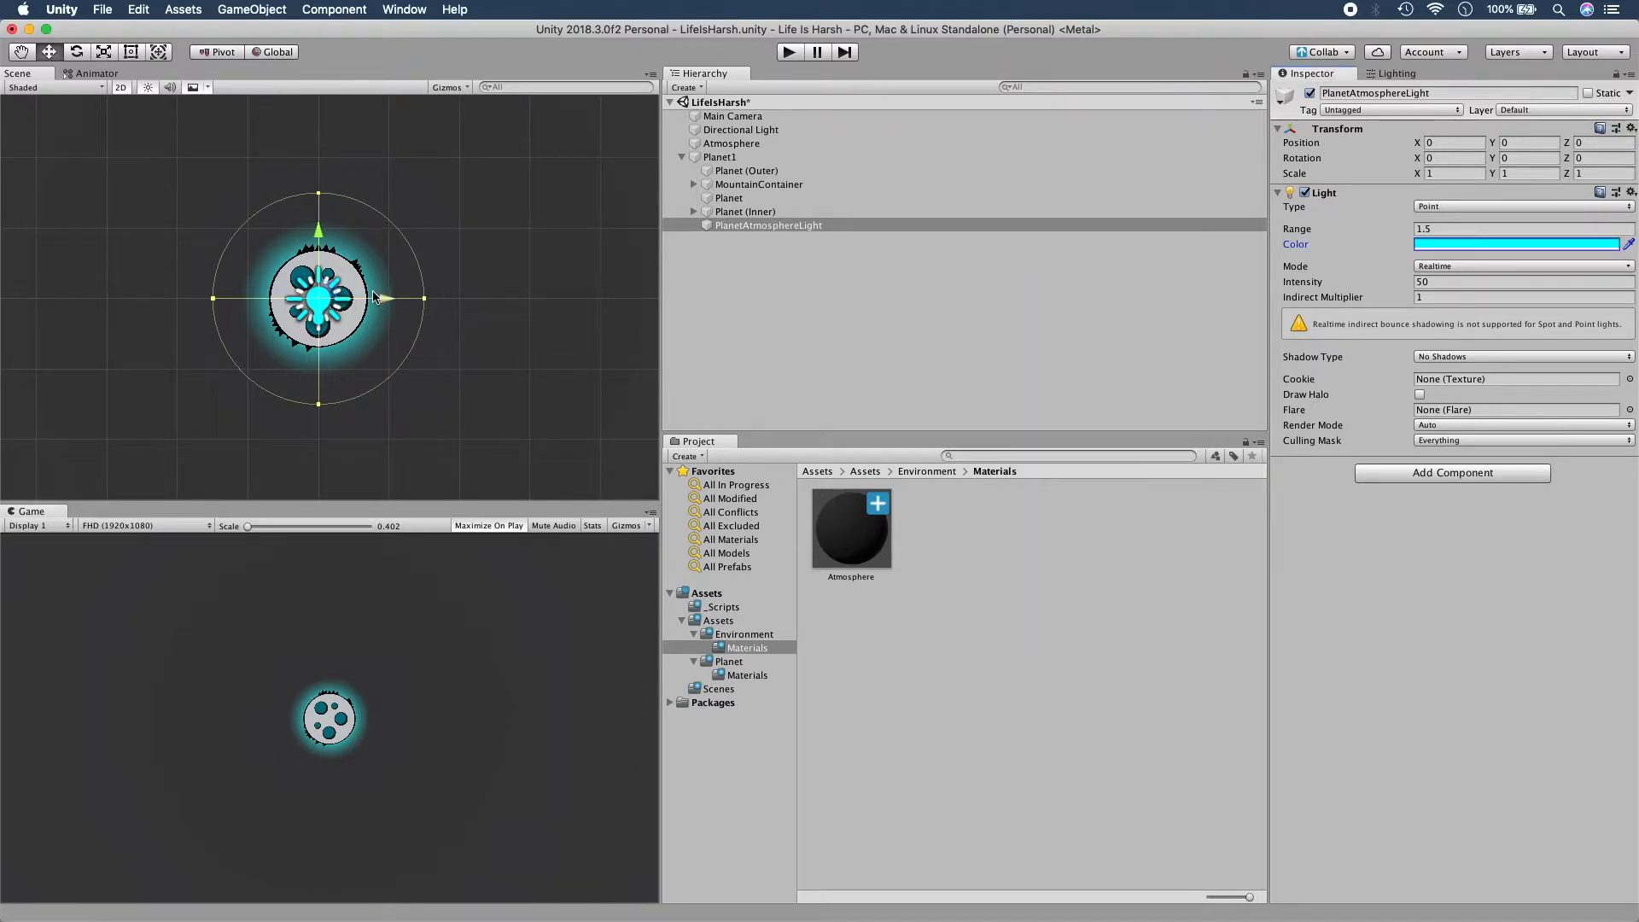
Try moving Planet1 leftward together with its atmosphere light, and undo the move.
left_click(760, 305)
left_click(720, 157)
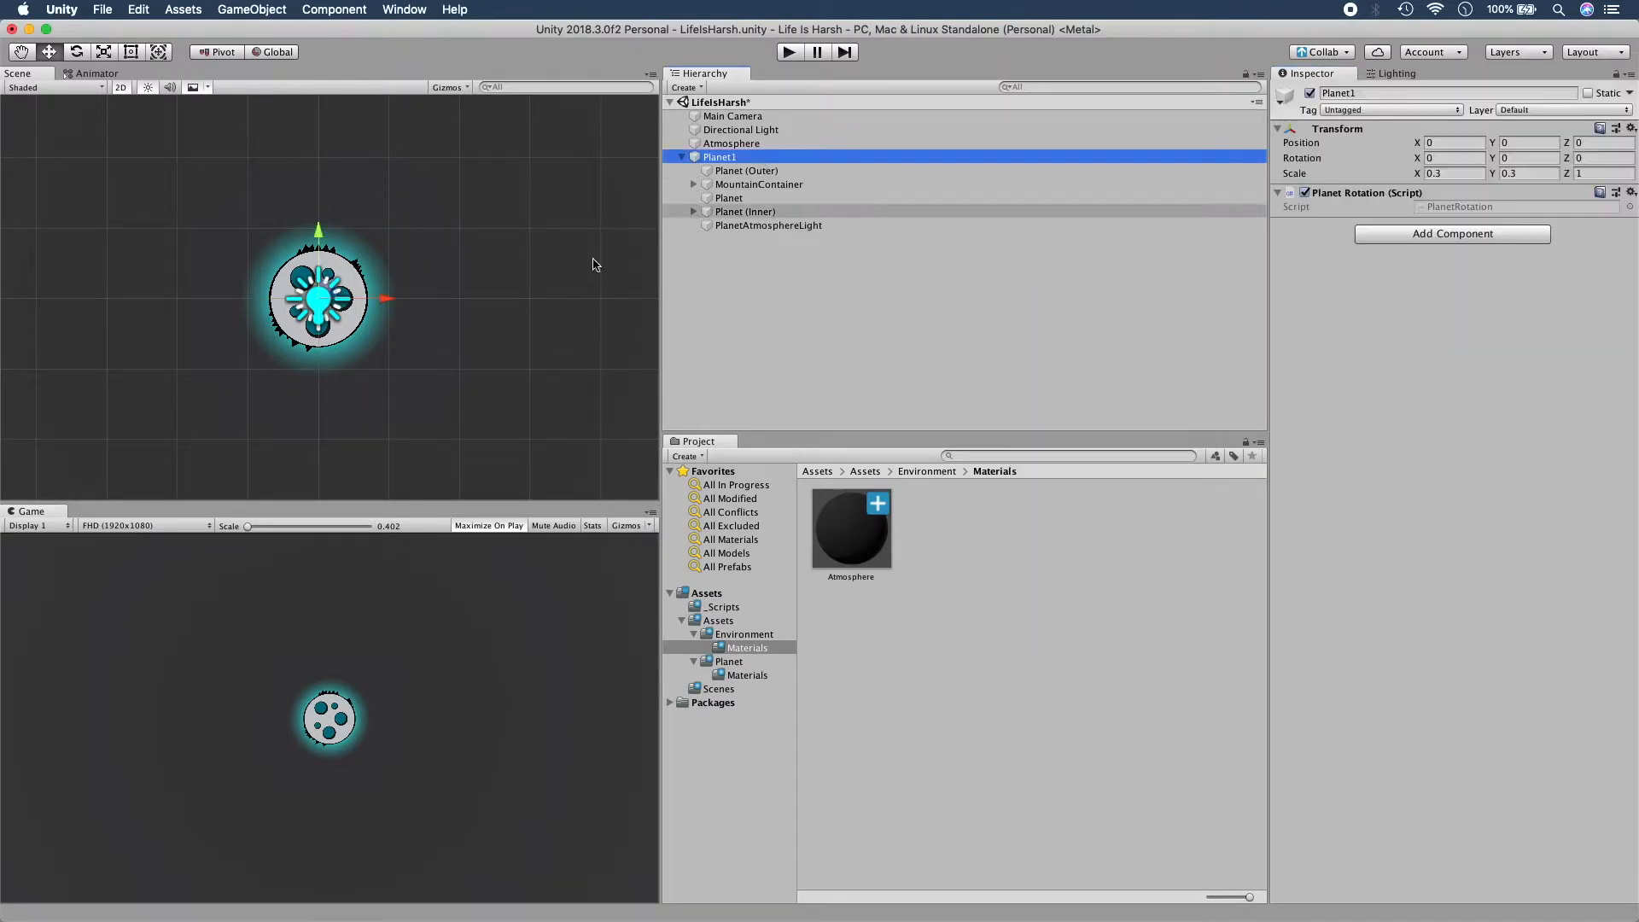
scroll(428, 365, "down", 3)
middle_click_drag(427, 363, 378, 326)
left_click_drag(395, 292, 231, 308)
key("super+z")
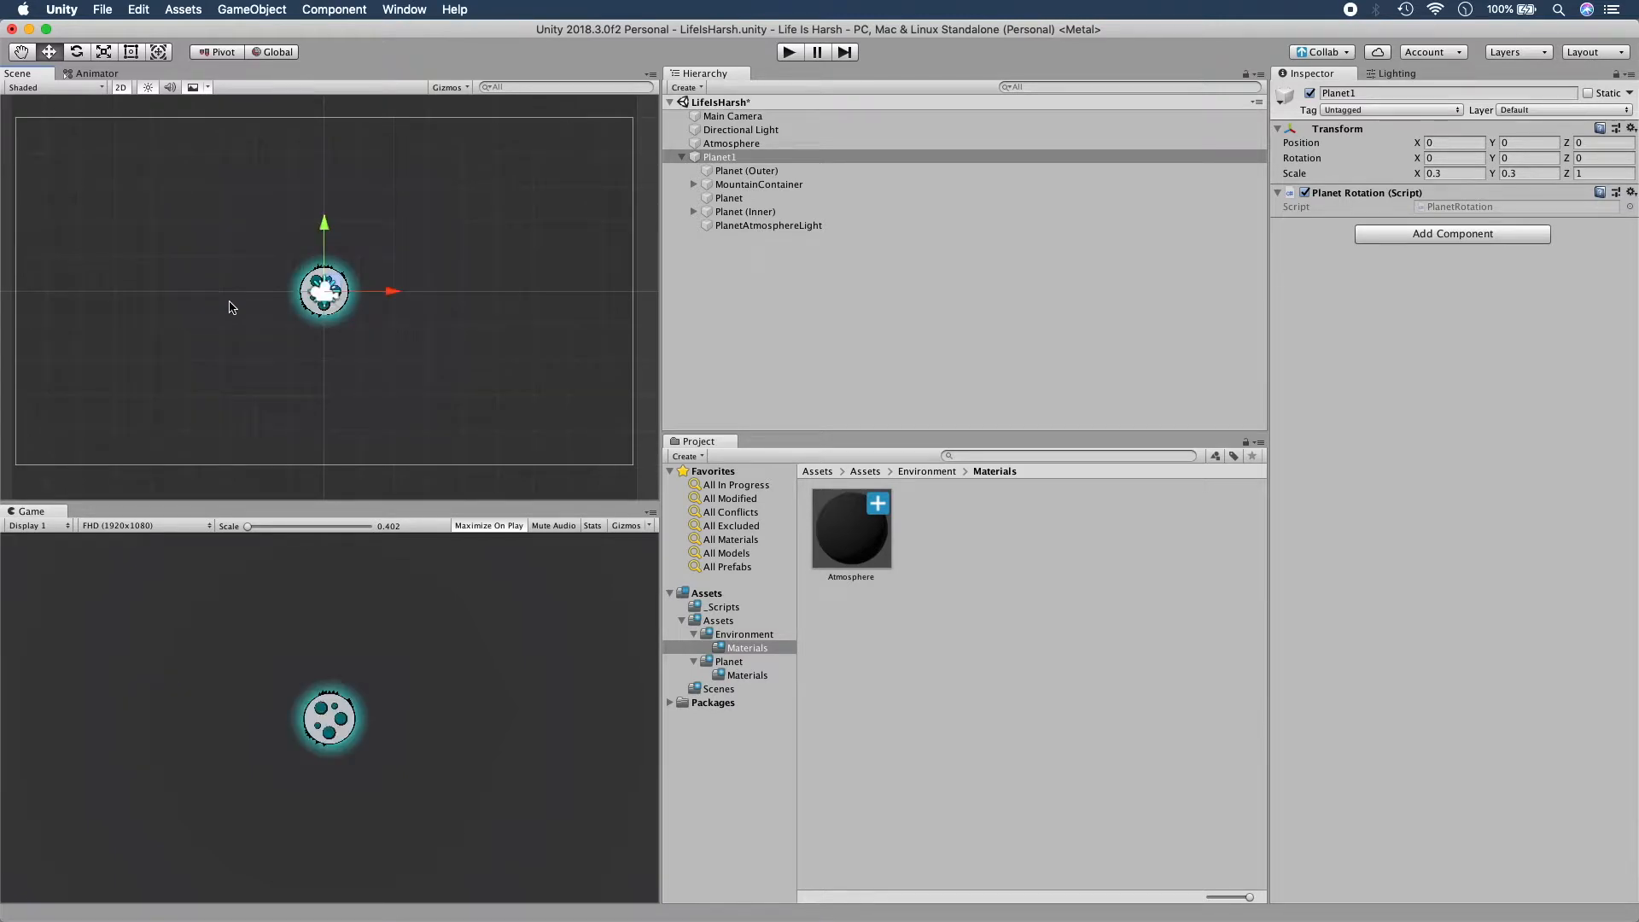
Run the scene in Play mode to check the planet with its atmosphere light.
left_click(792, 54)
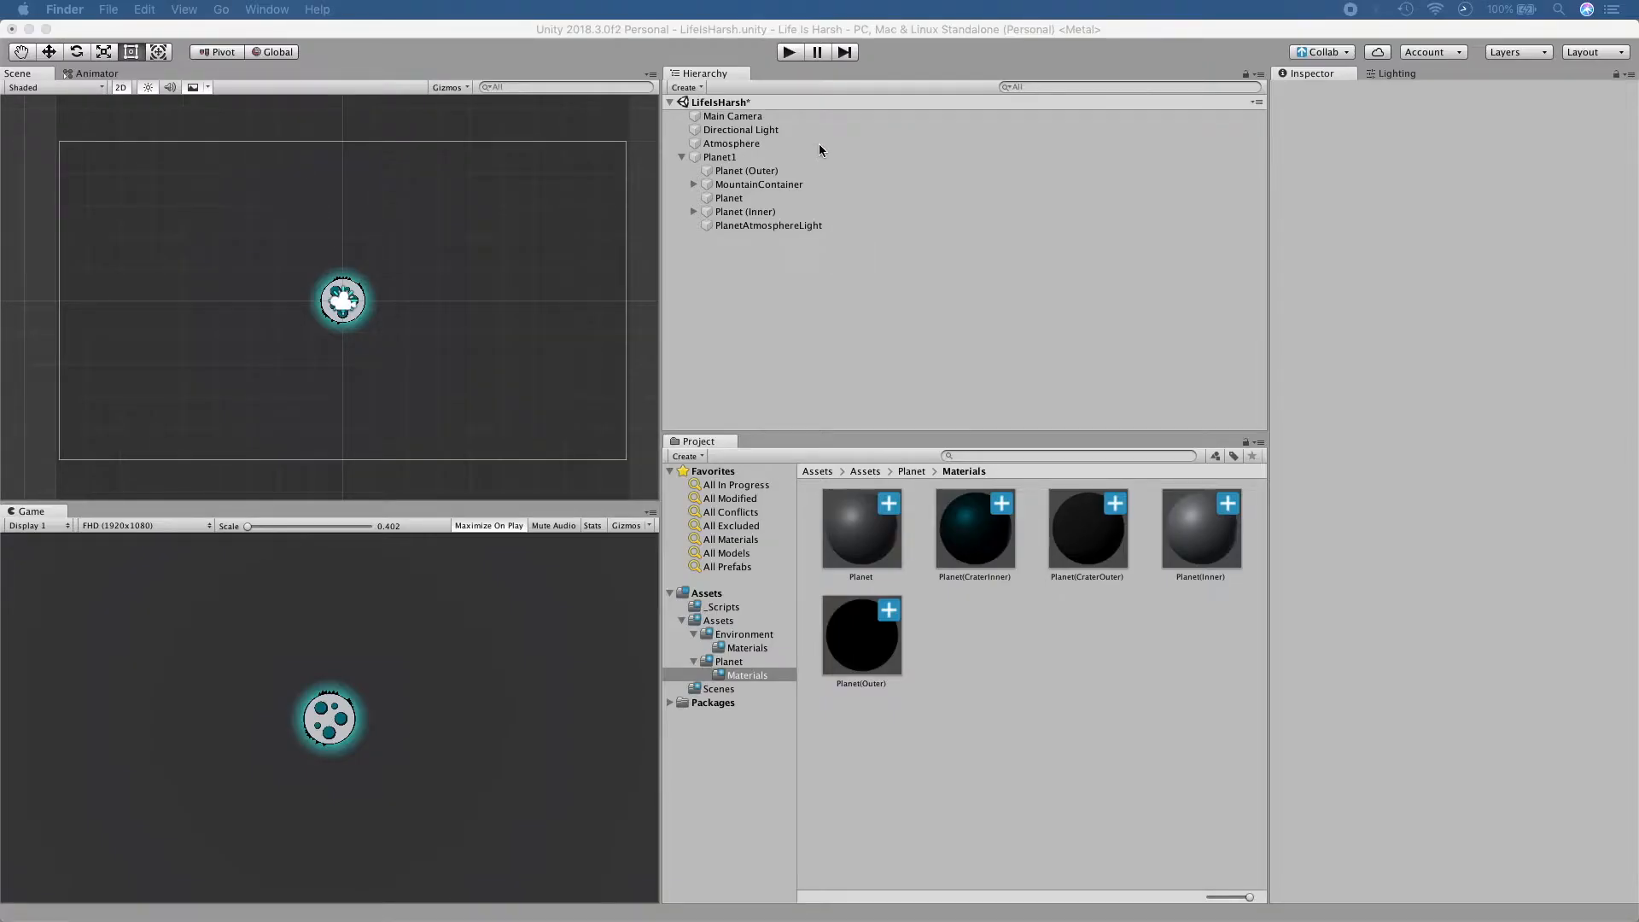
Rename the Atmosphere background object in the scene to Space.
left_click(819, 145)
left_click(818, 142)
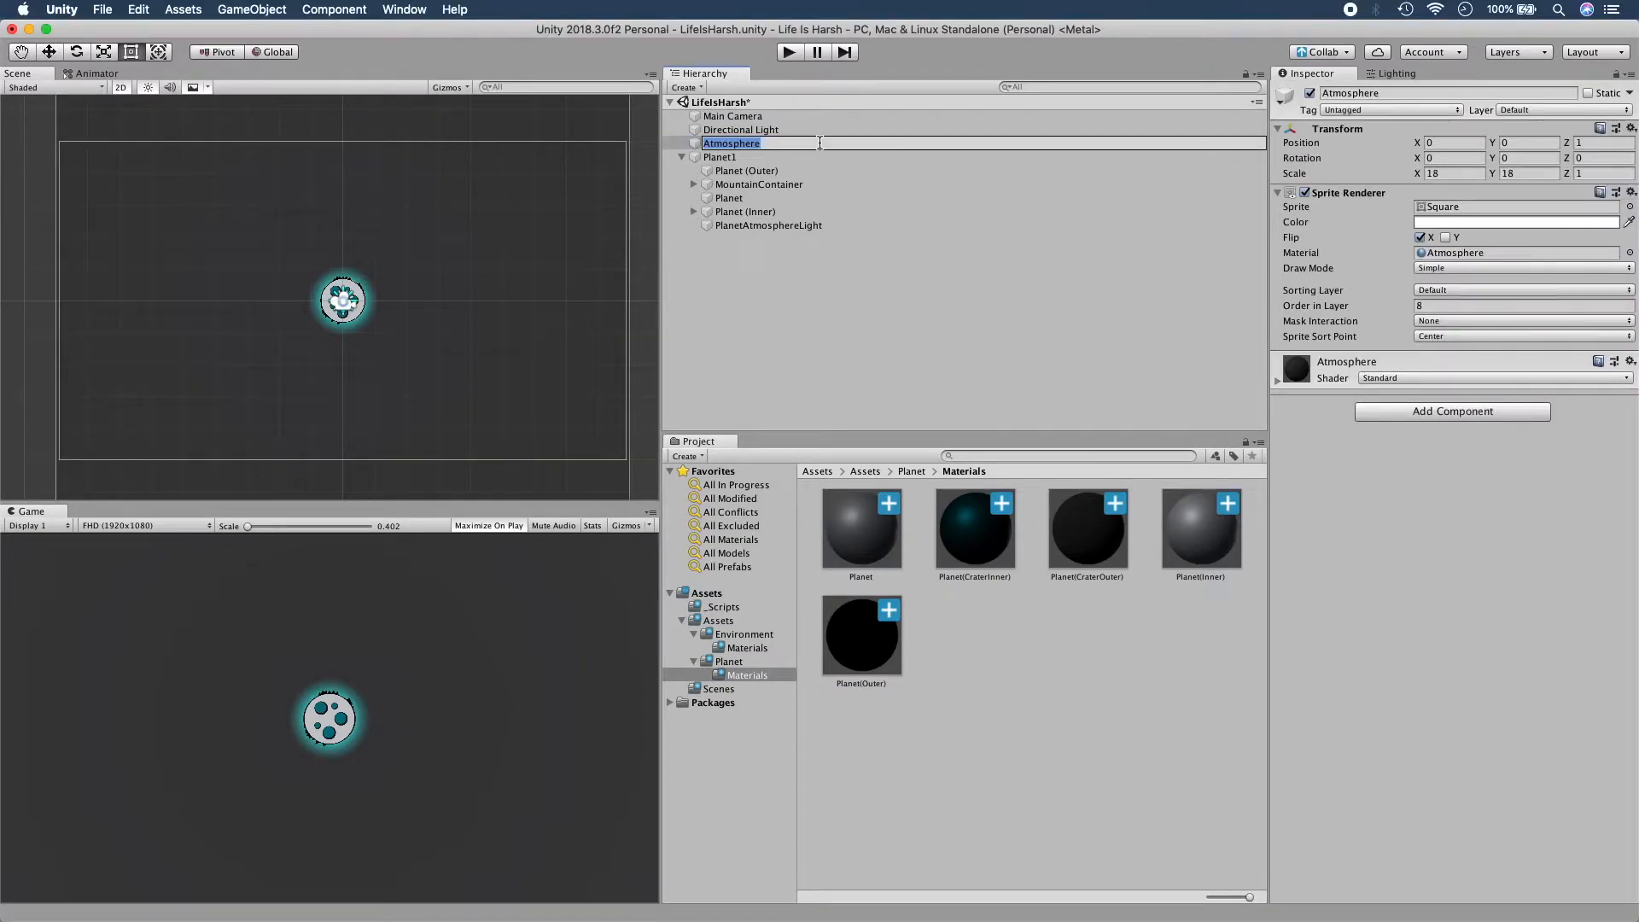
type("Space")
key("Return")
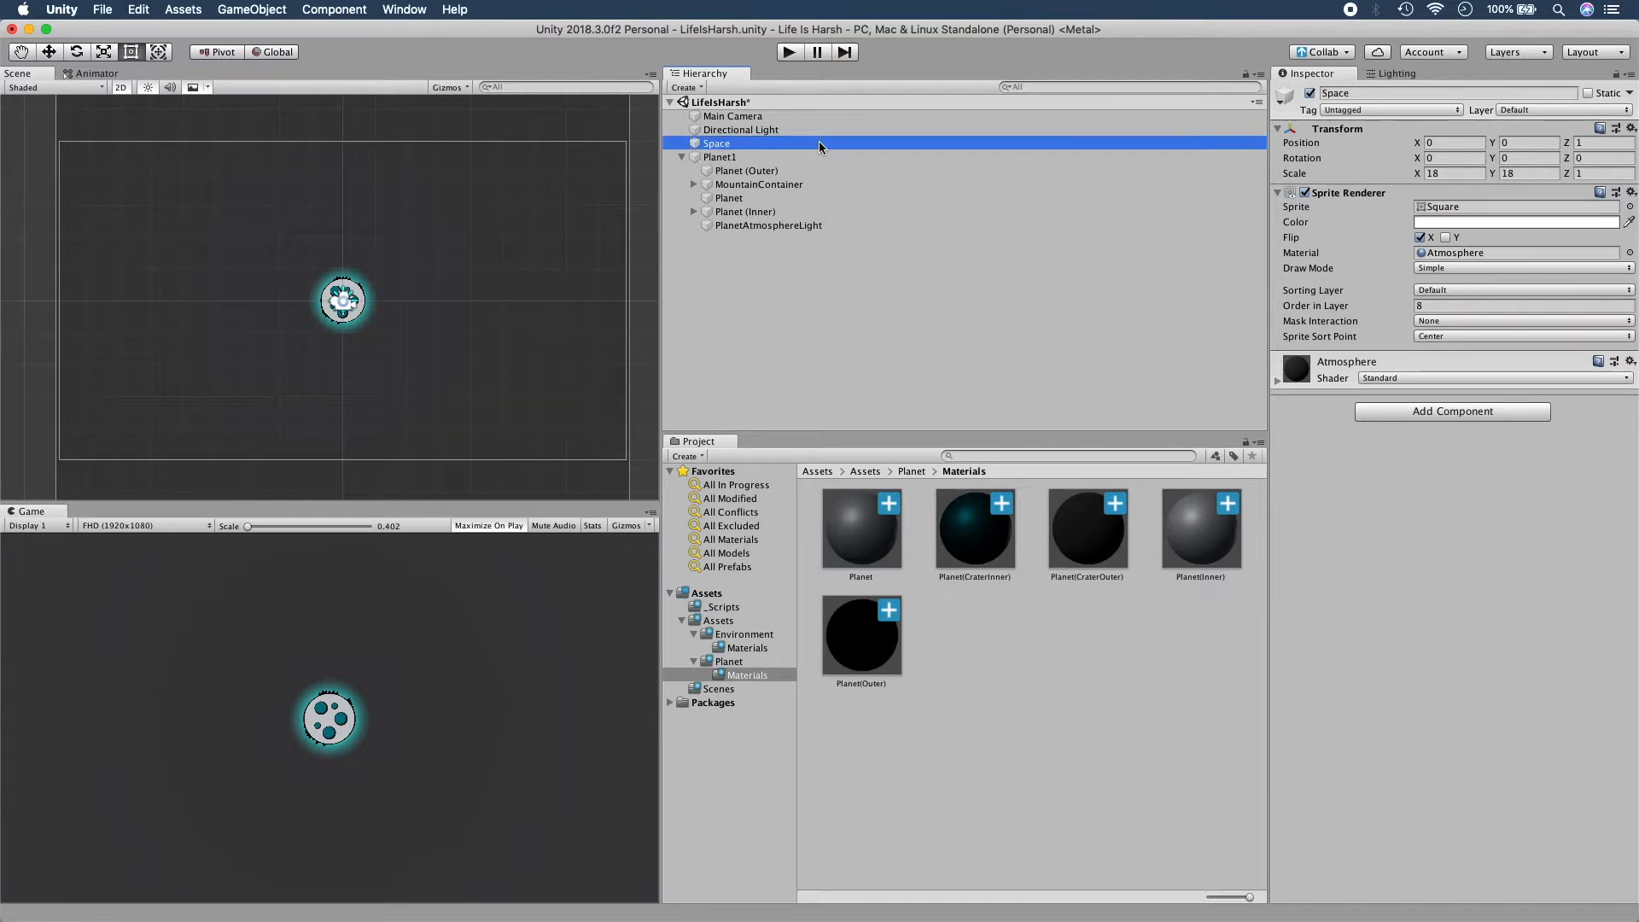
Scale Planet1 down to 0.15 on the X and Y axes.
left_click(815, 157)
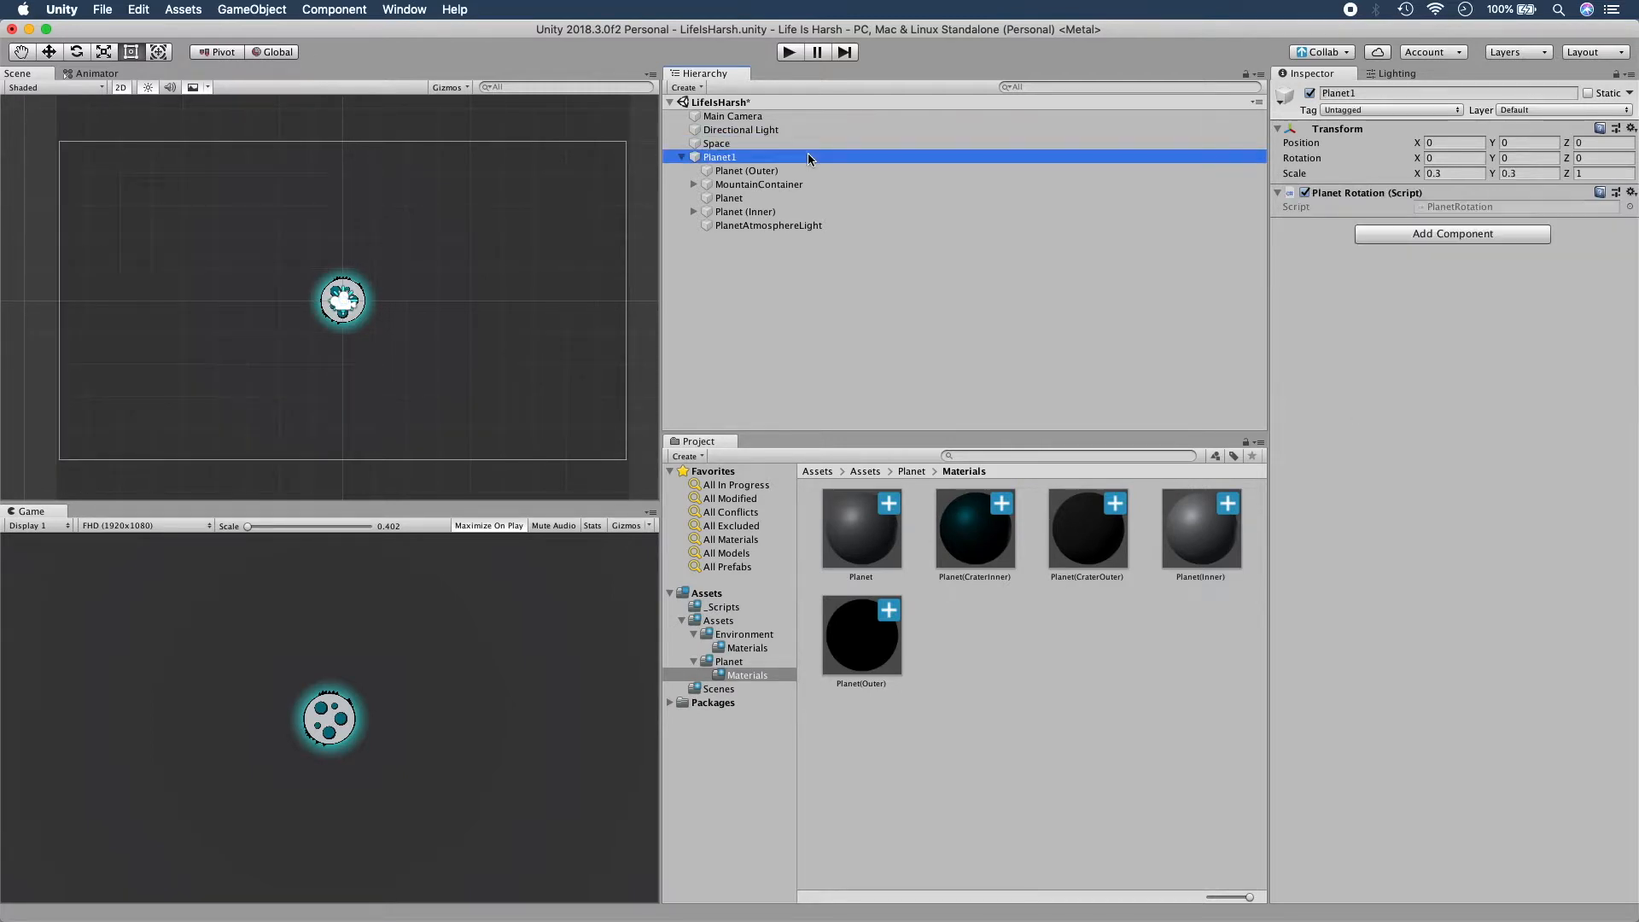
left_click(1482, 173)
type("0.15")
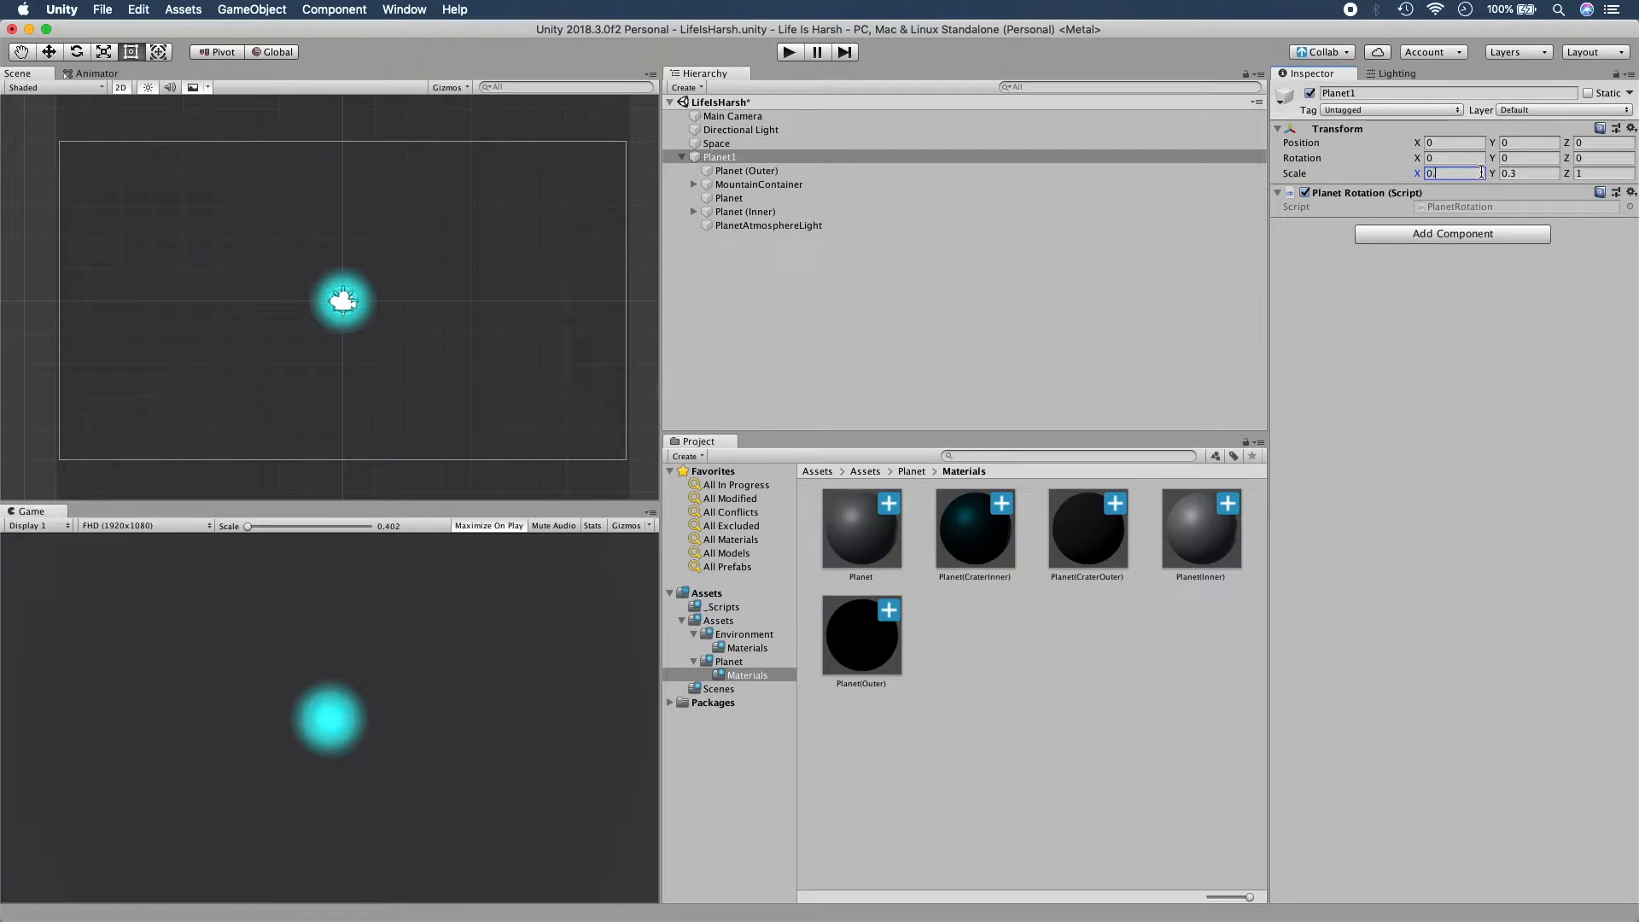
key("Tab")
type("0.15")
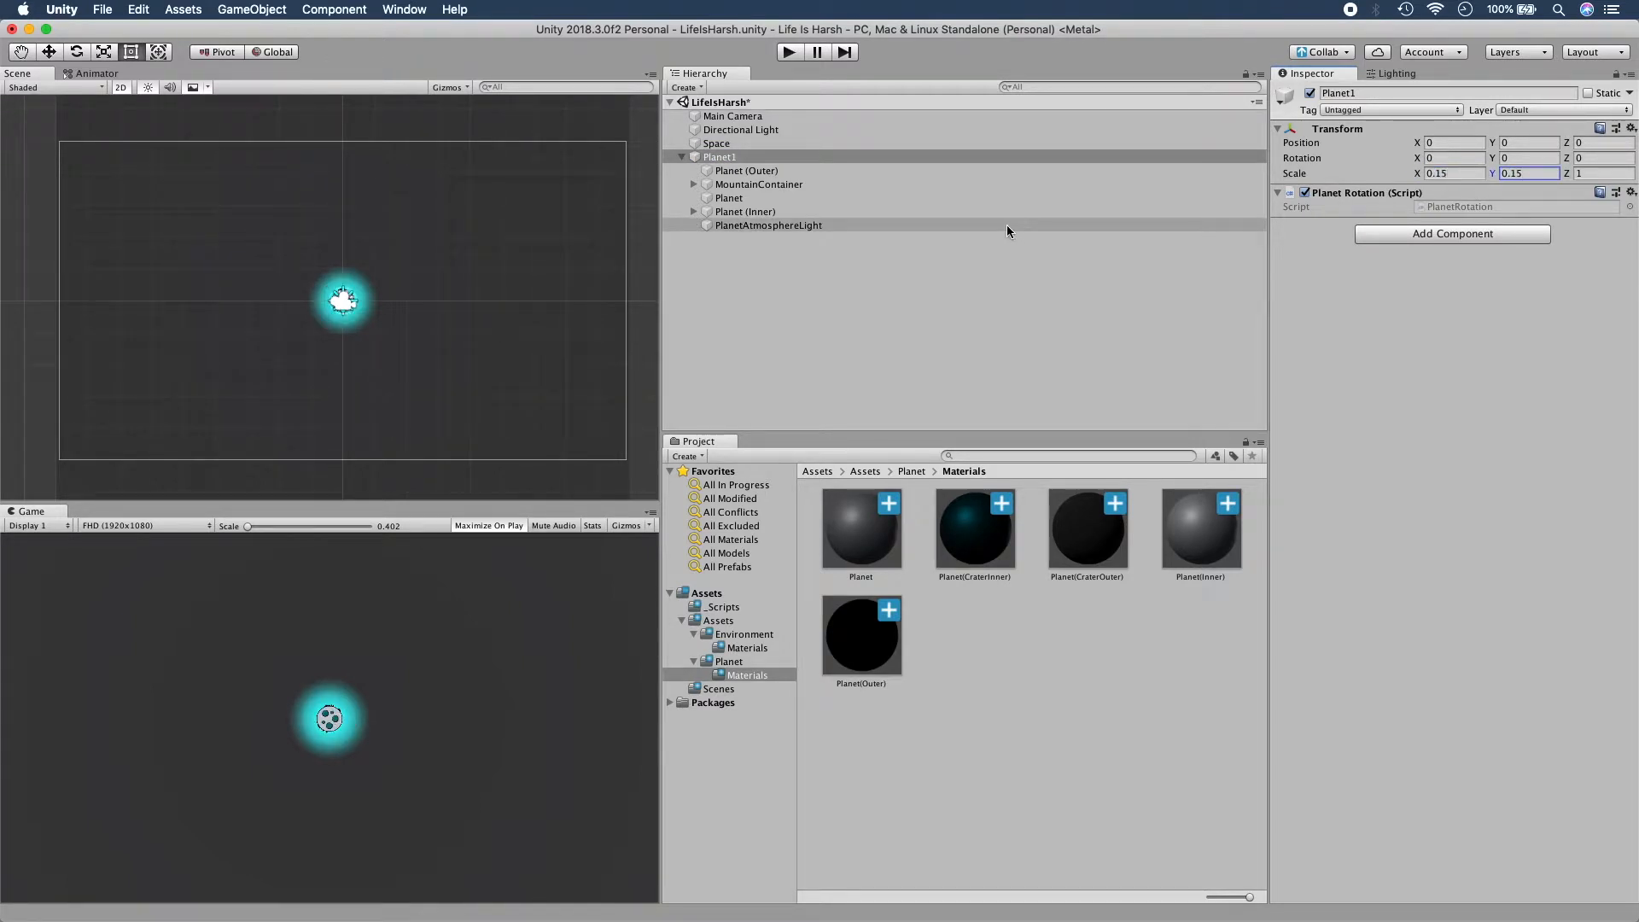
Set the PlanetAtmosphereLight's range to 1.15 and its intensity to 100, and check the glow in Play mode.
left_click(1006, 225)
left_click(1469, 229)
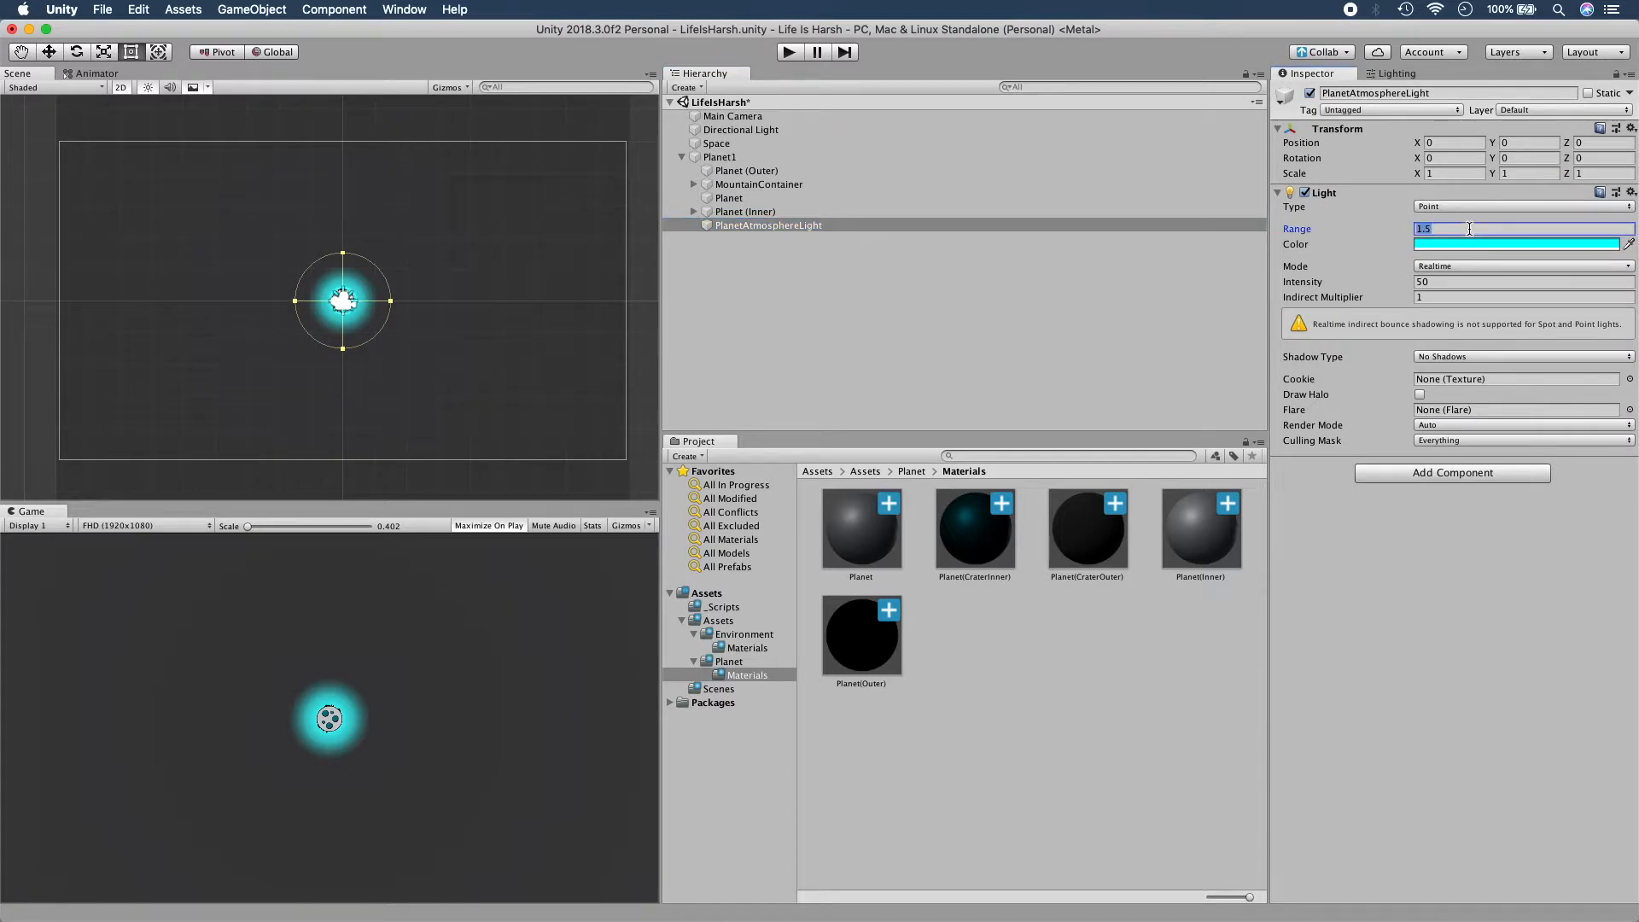
type("1.15")
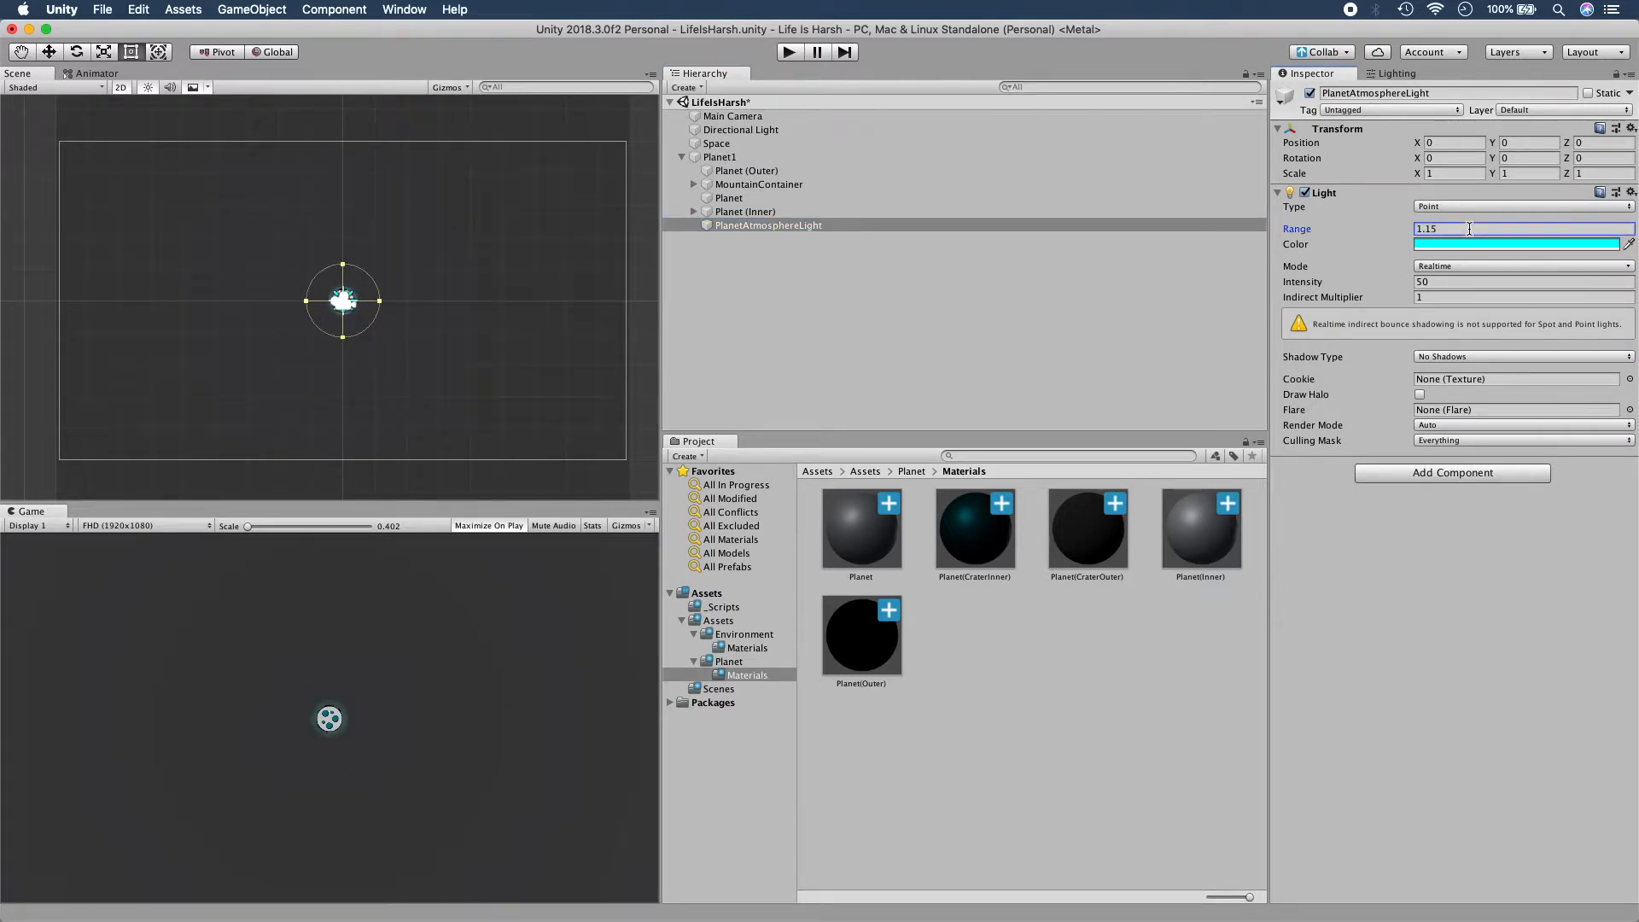
left_click(1483, 281)
type("100")
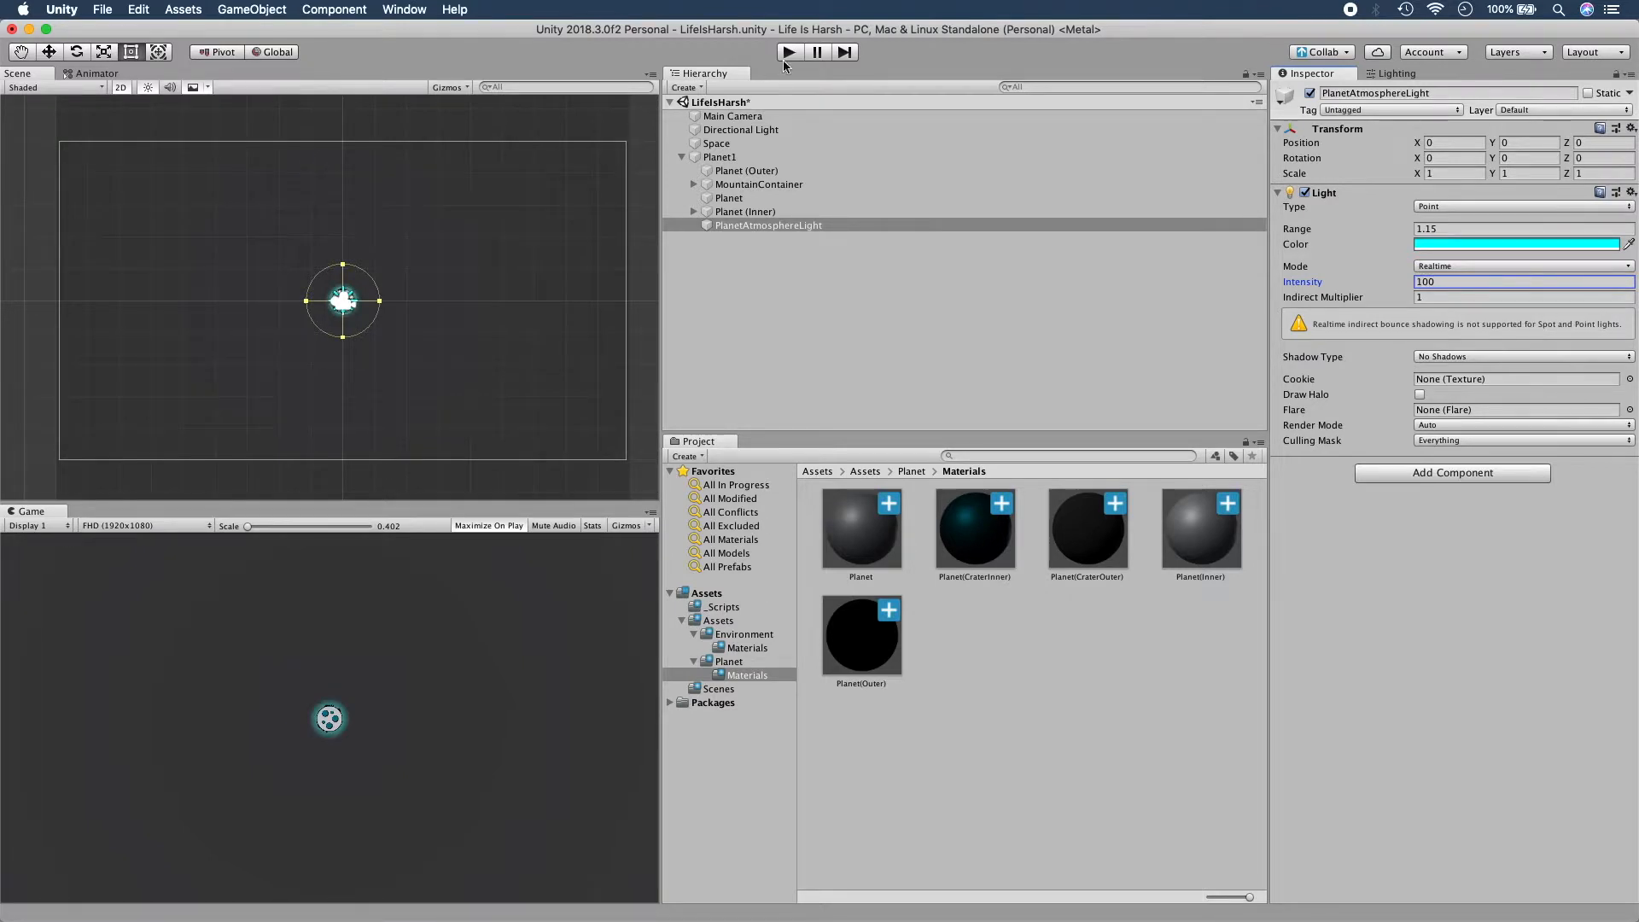
left_click(790, 54)
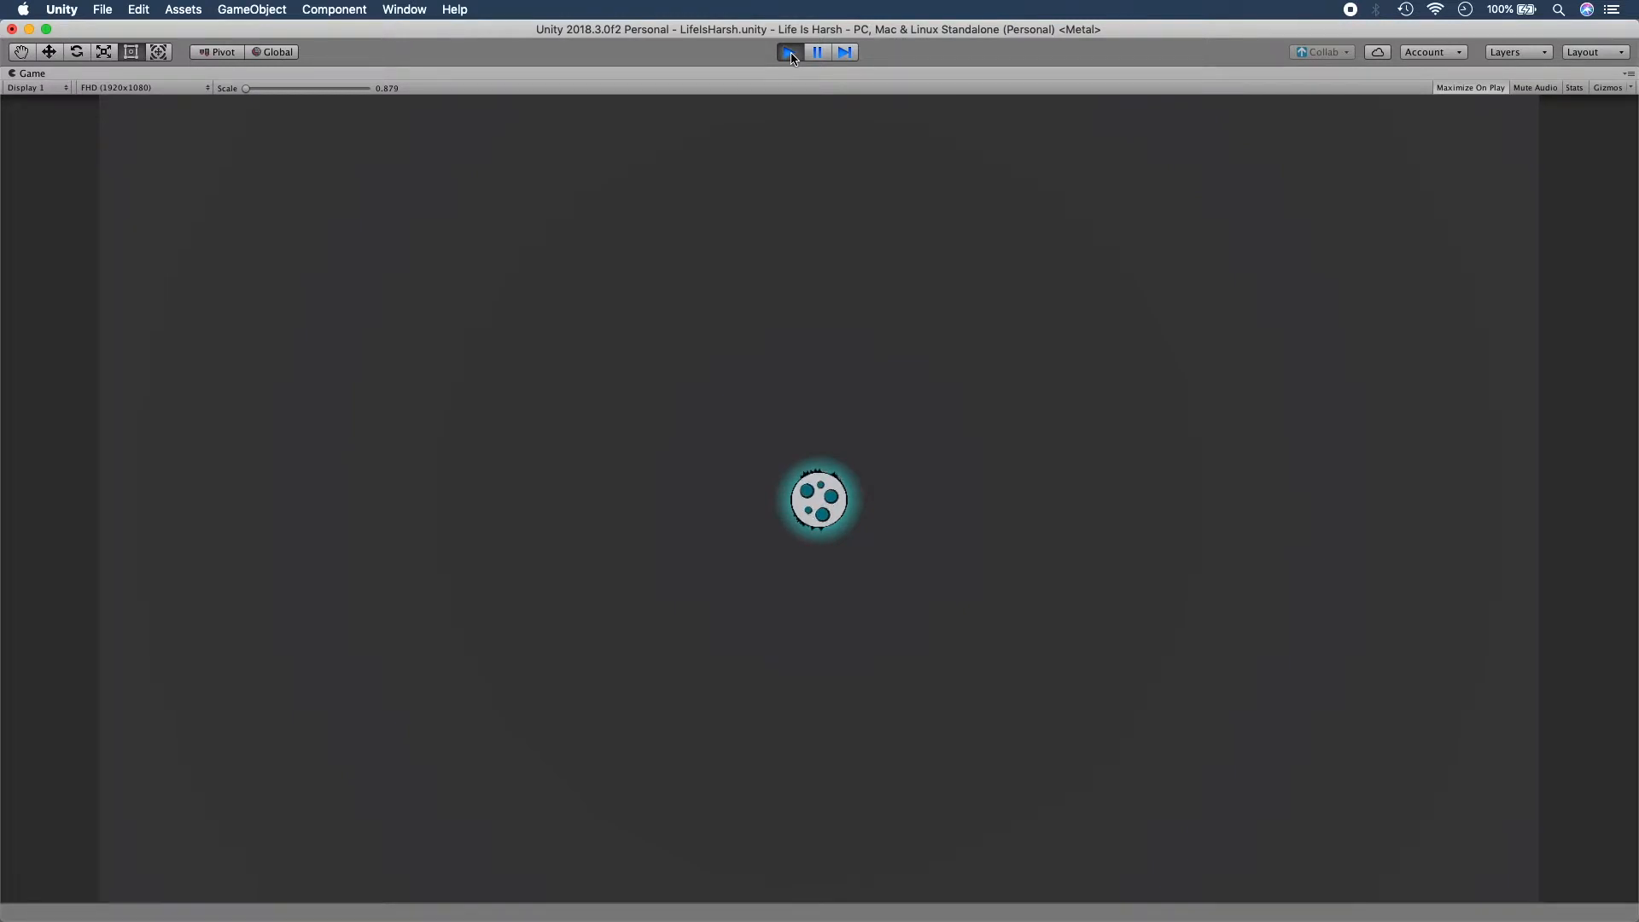
left_click(790, 54)
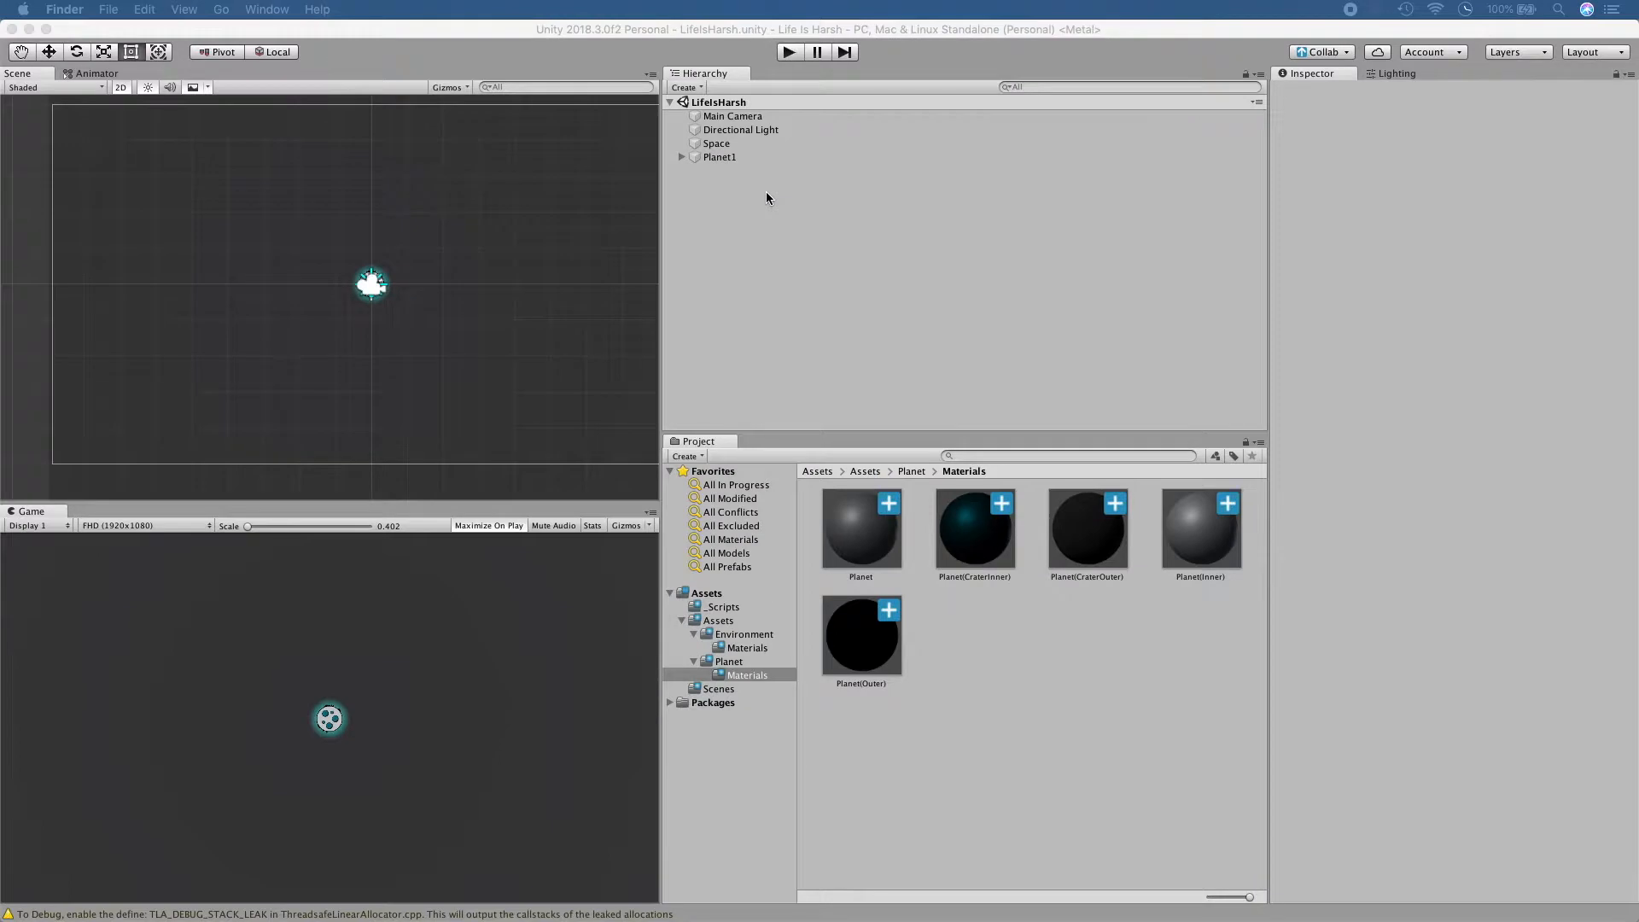
Move Planet1 away from the scene centre along the X axis to about -6.07.
left_click(766, 156)
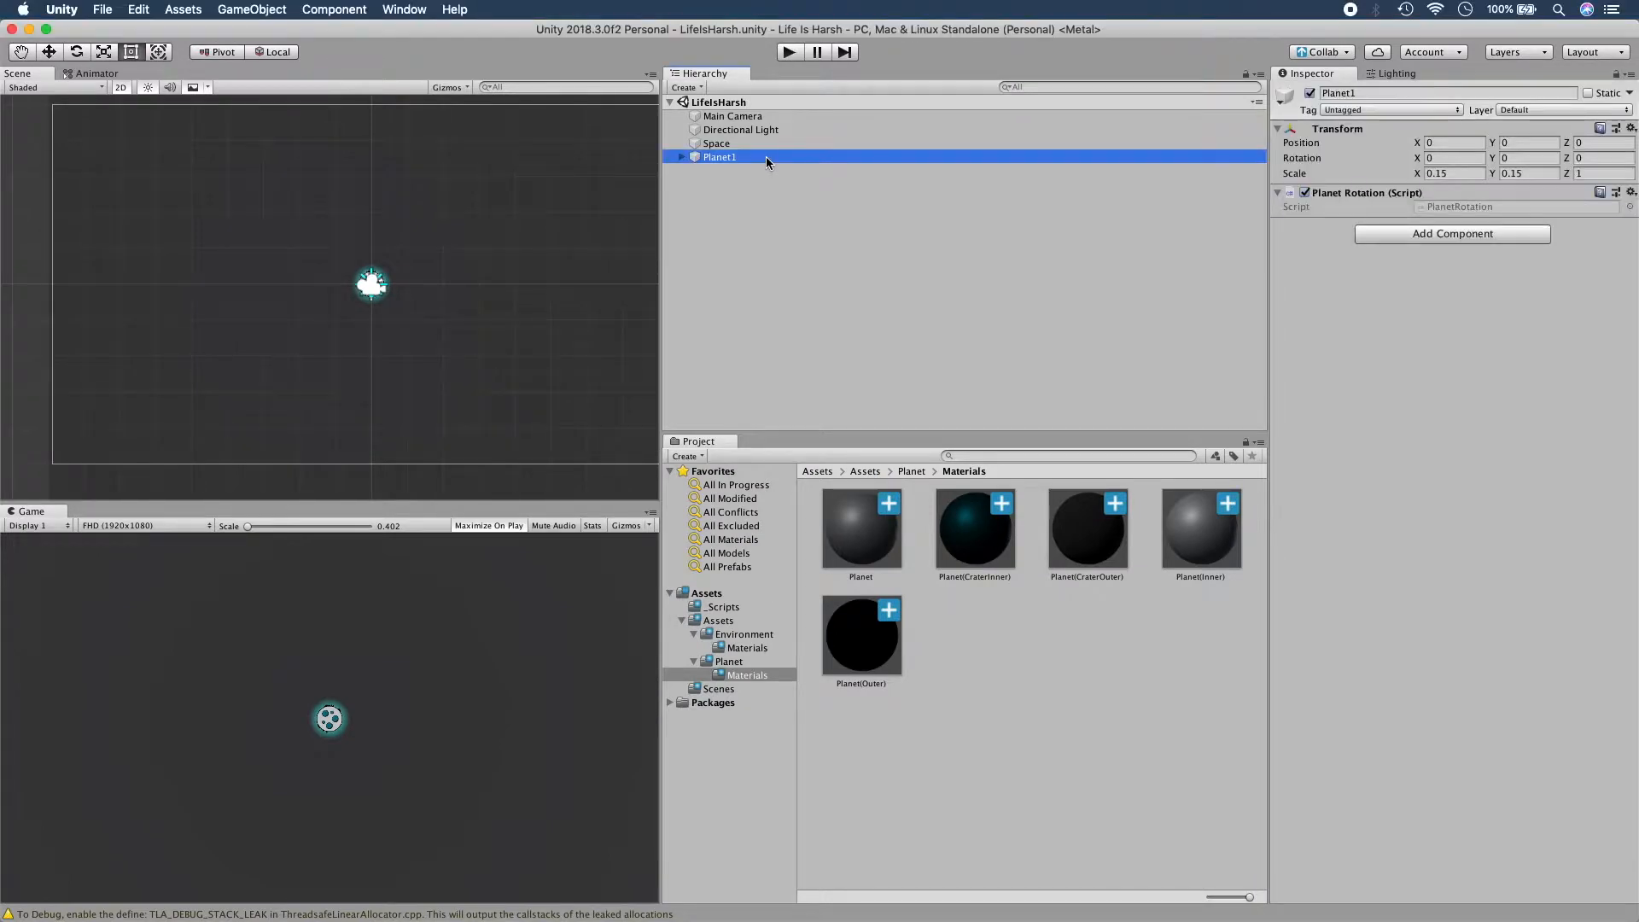
key("w")
left_click_drag(439, 286, 216, 279)
Duplicate Planet1 and place the copy at X position 0.
left_click(775, 155)
key("super+d")
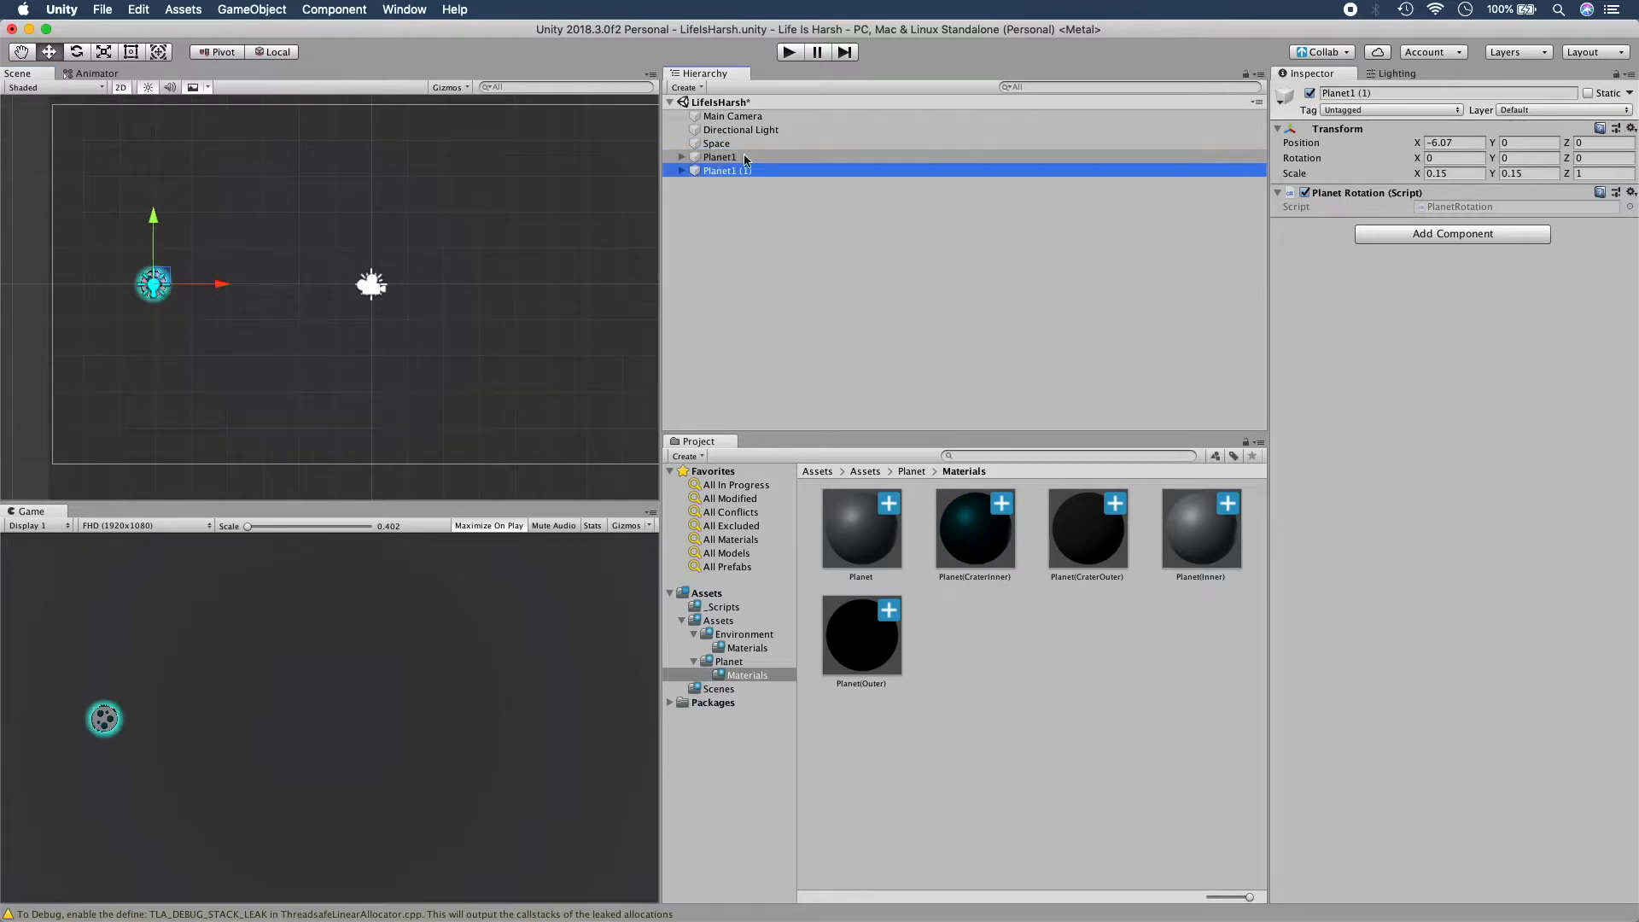
left_click(1462, 142)
type("0")
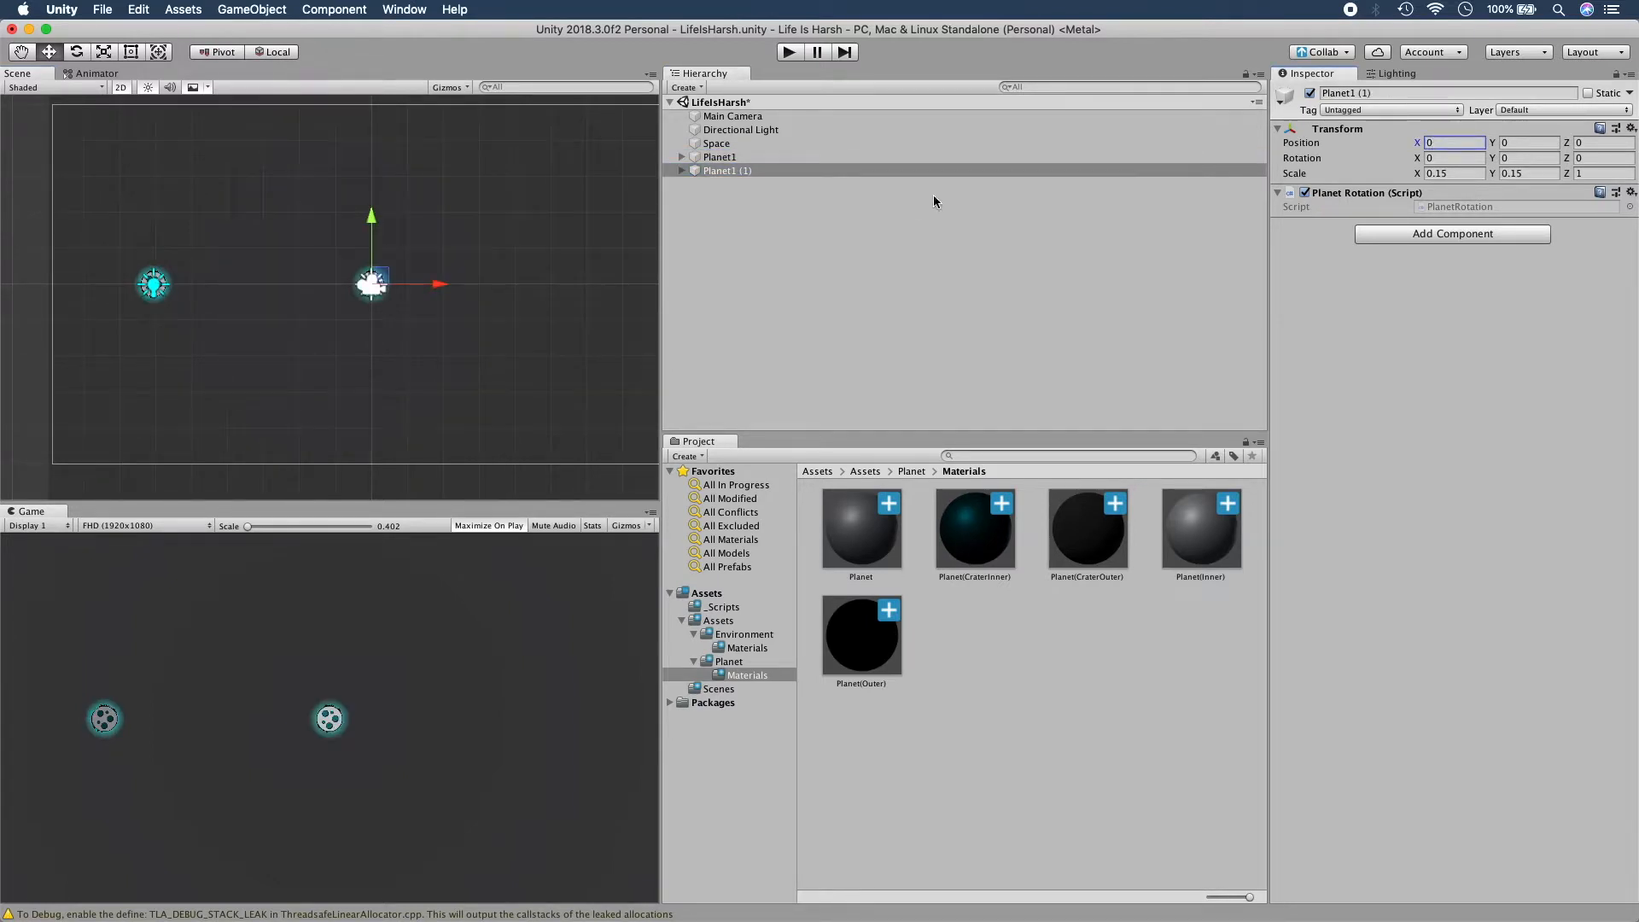
Rename the duplicated planet to Sun and set its scale to 0.5 on the X and Y axes.
left_click(1001, 166)
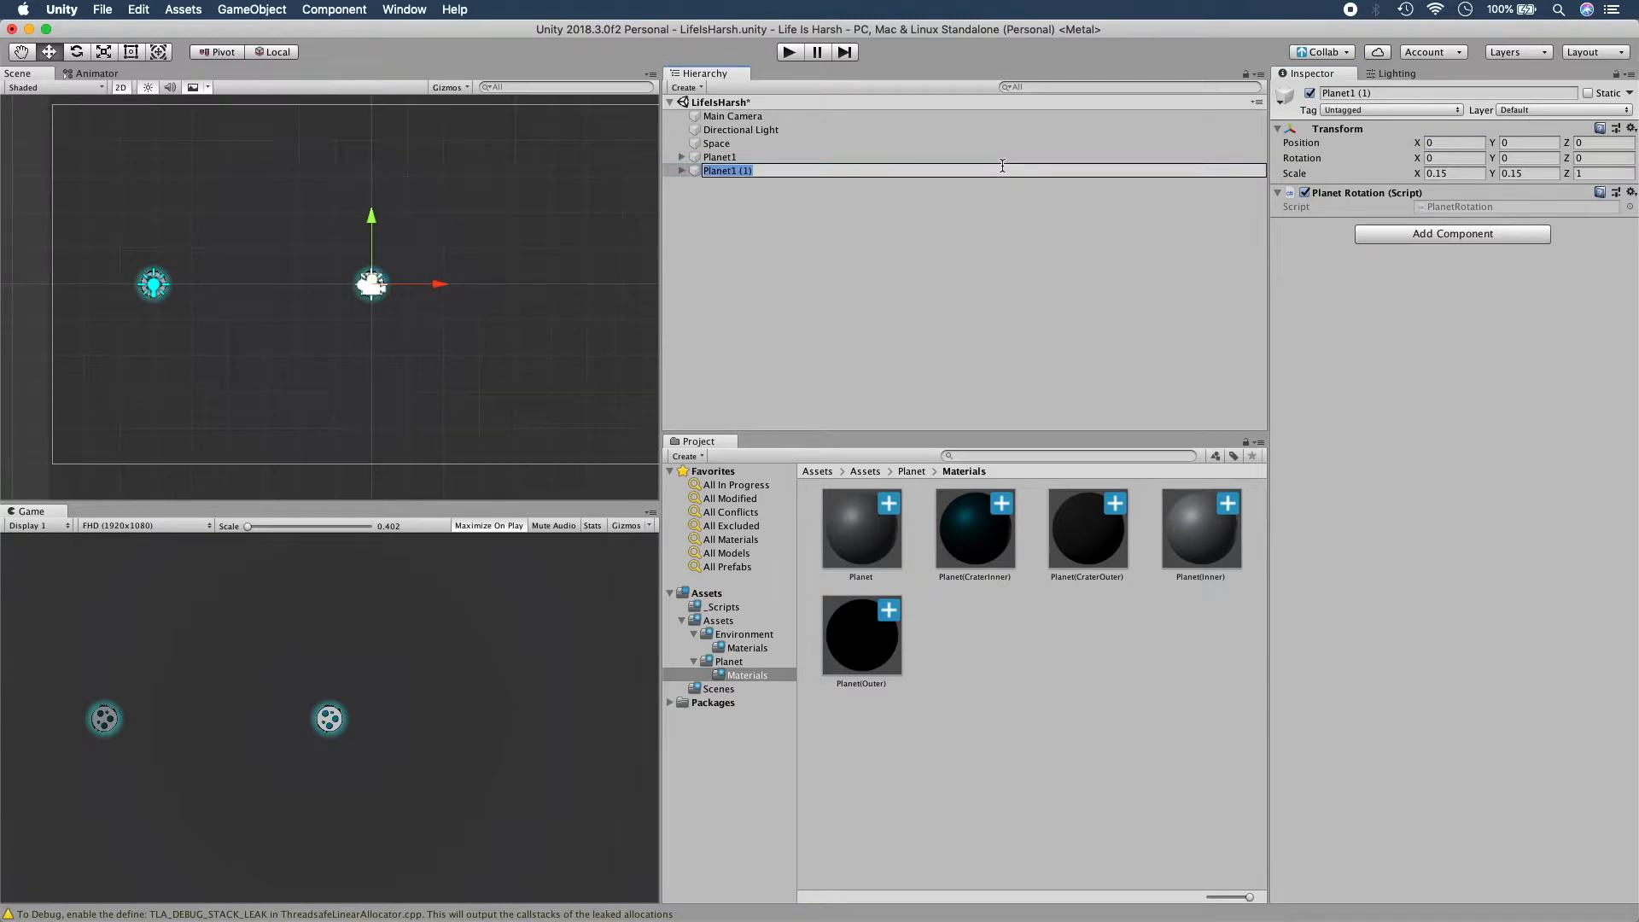
type("Sun")
key("Return")
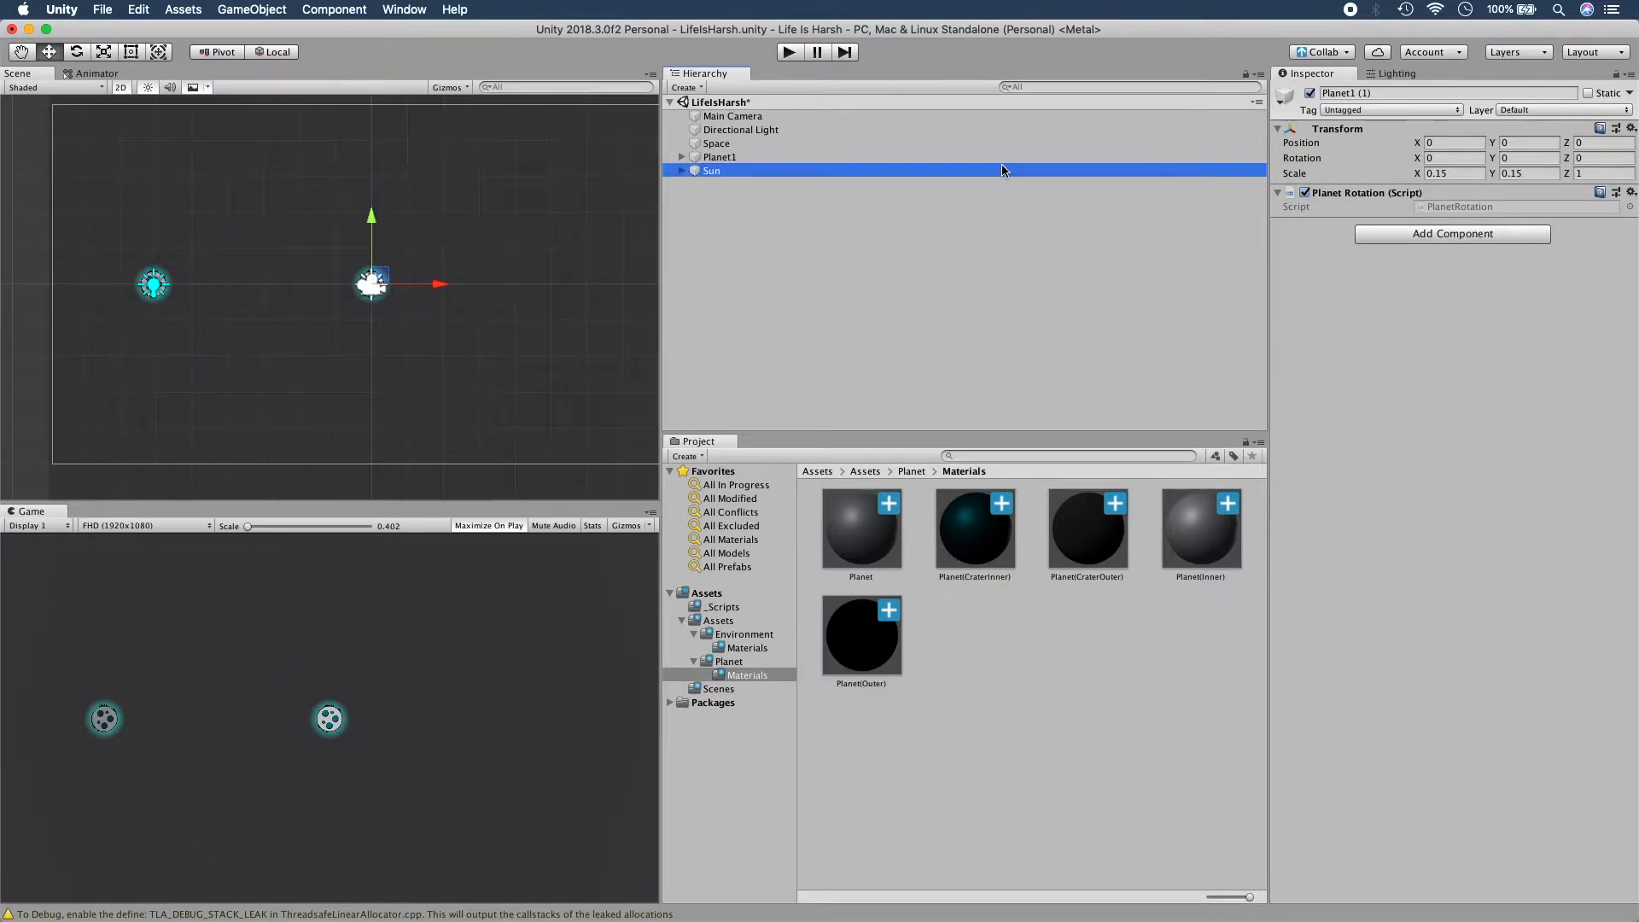
left_click(1454, 173)
type("0.5")
key("Tab")
type("0.5")
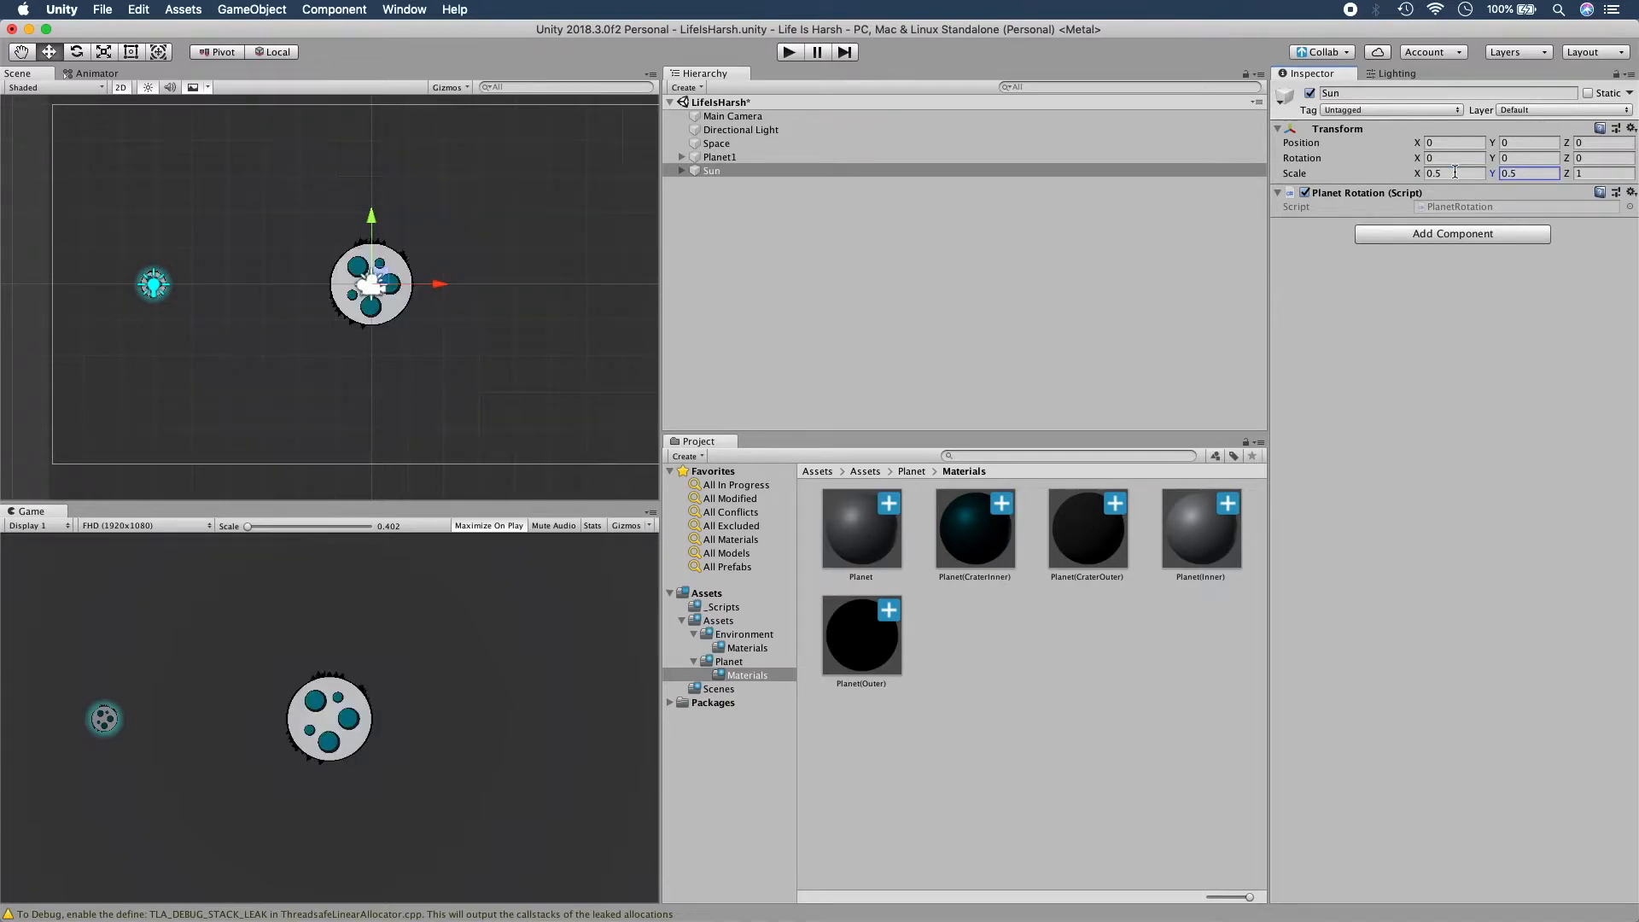
Rename the atmosphere light inside the Sun object to SunLight.
left_click(681, 171)
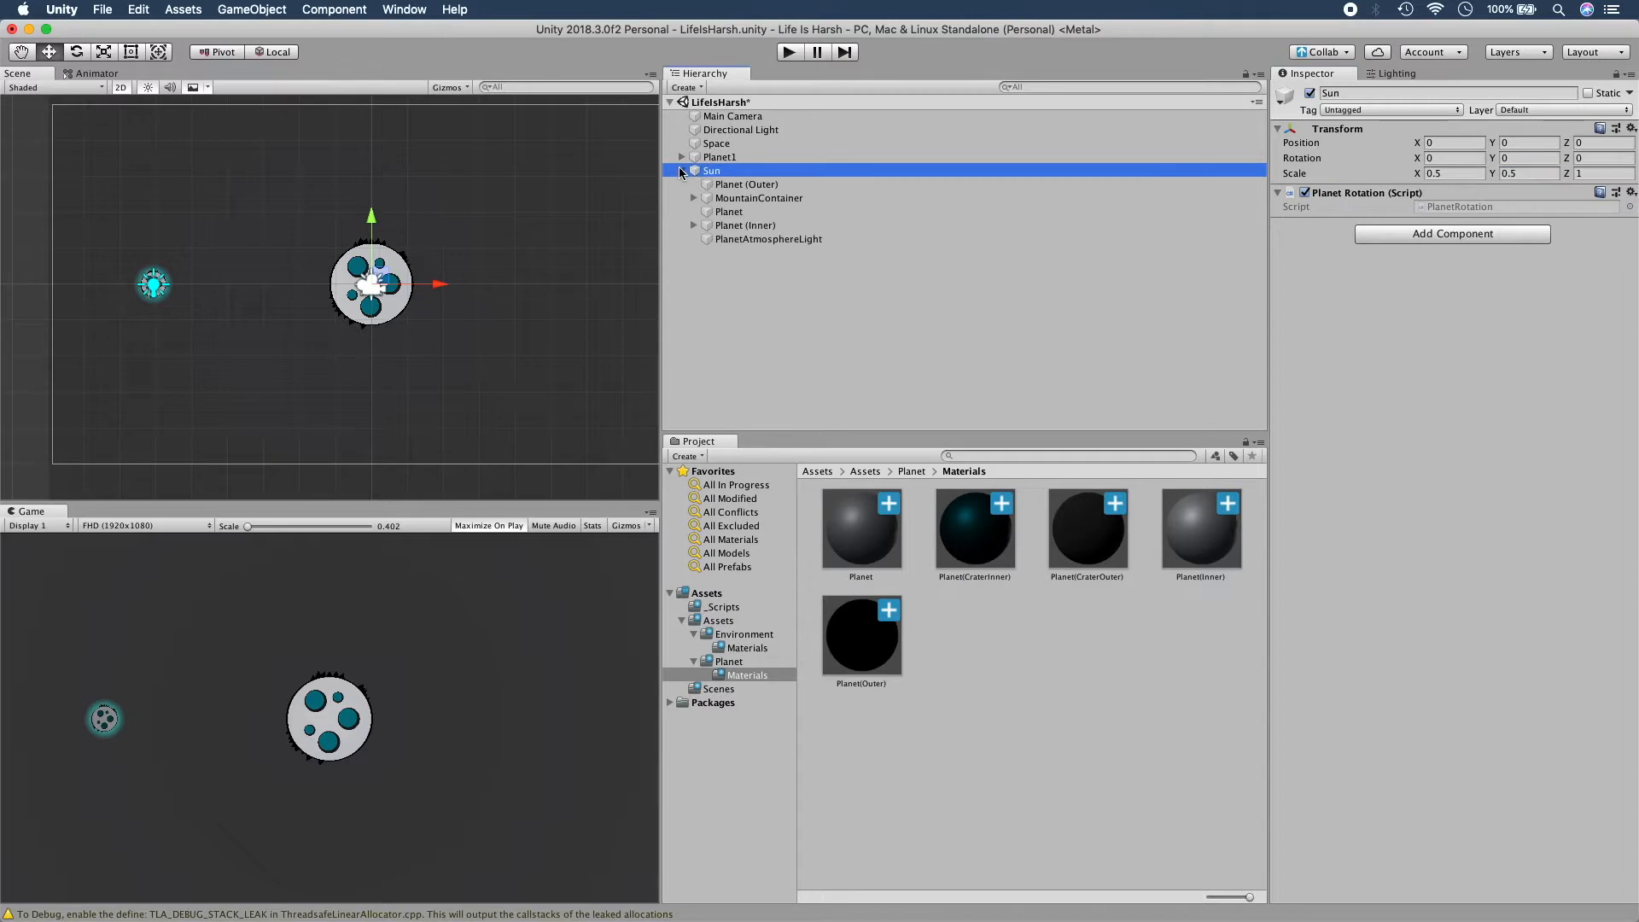
left_click(768, 239)
left_click(773, 239)
type("SunLight")
key("Return")
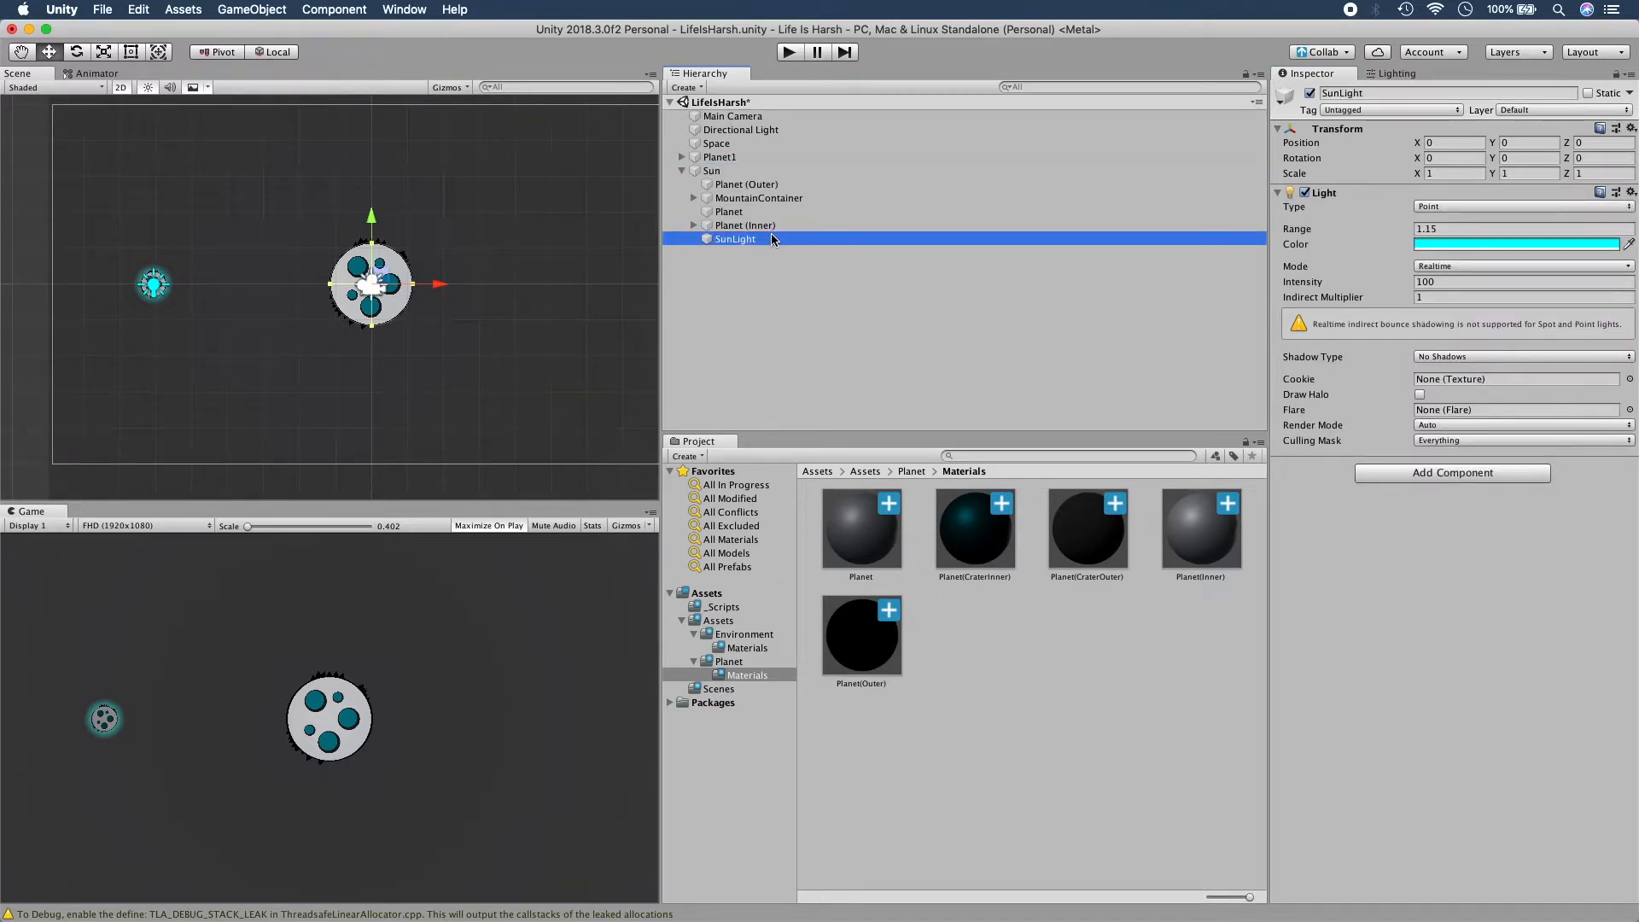
Set the SunLight's range to 10 and its intensity to 10.
left_click(1442, 229)
type("10")
left_click(1442, 282)
type("10")
Change the SunLight's colour to a pale yellow with green 250 and blue 190.
left_click(1452, 245)
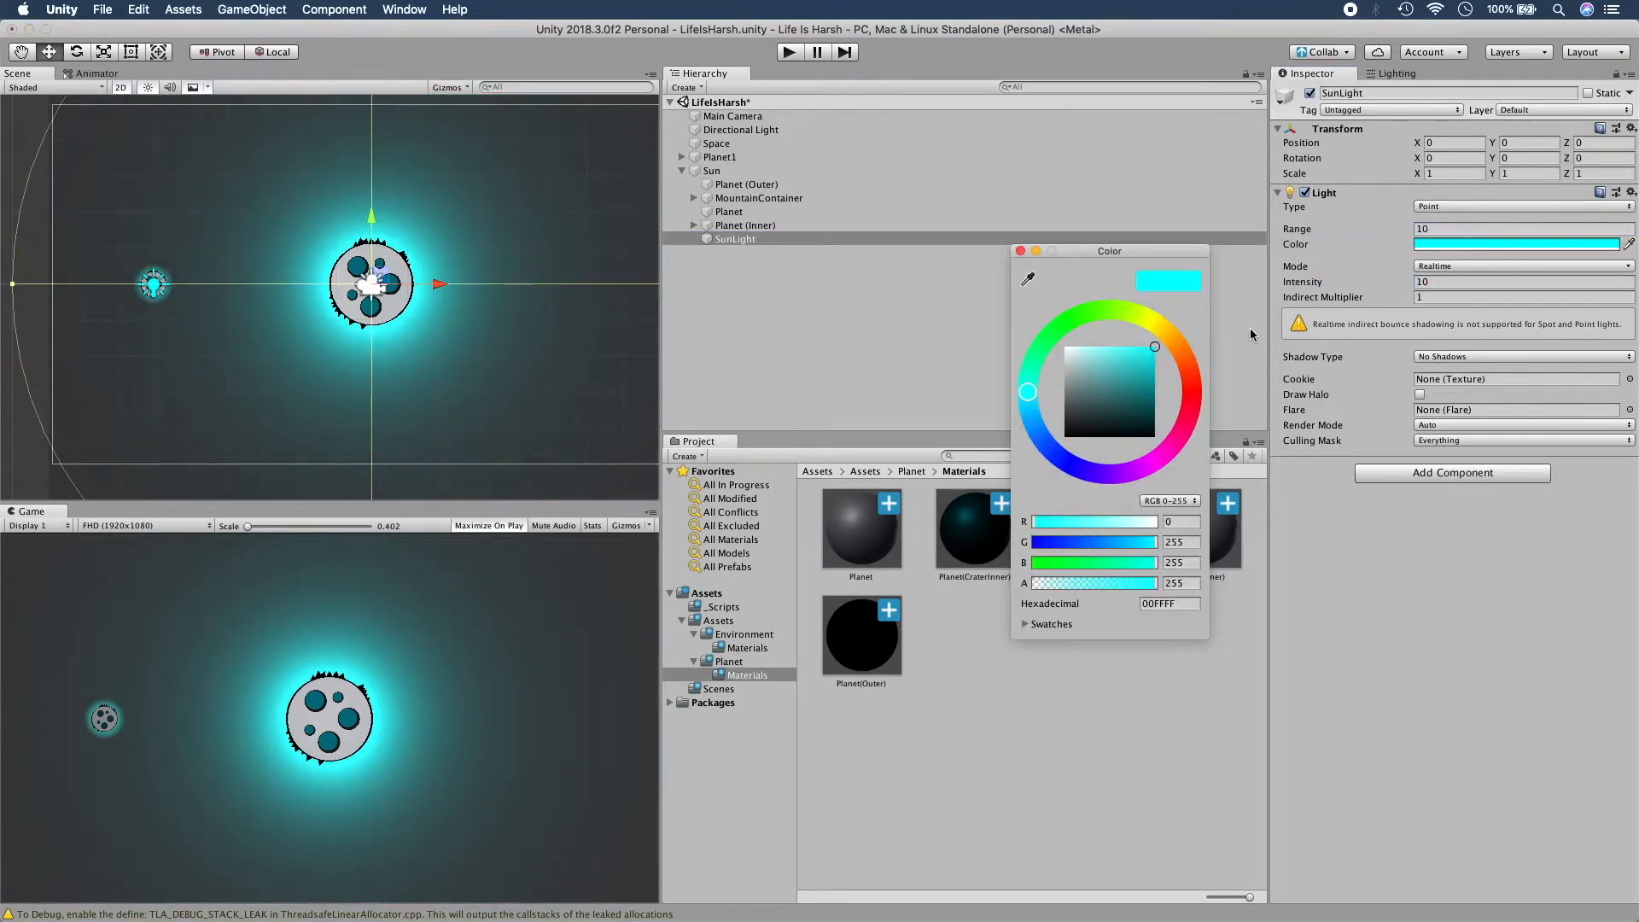
left_click_drag(1139, 310, 1089, 331)
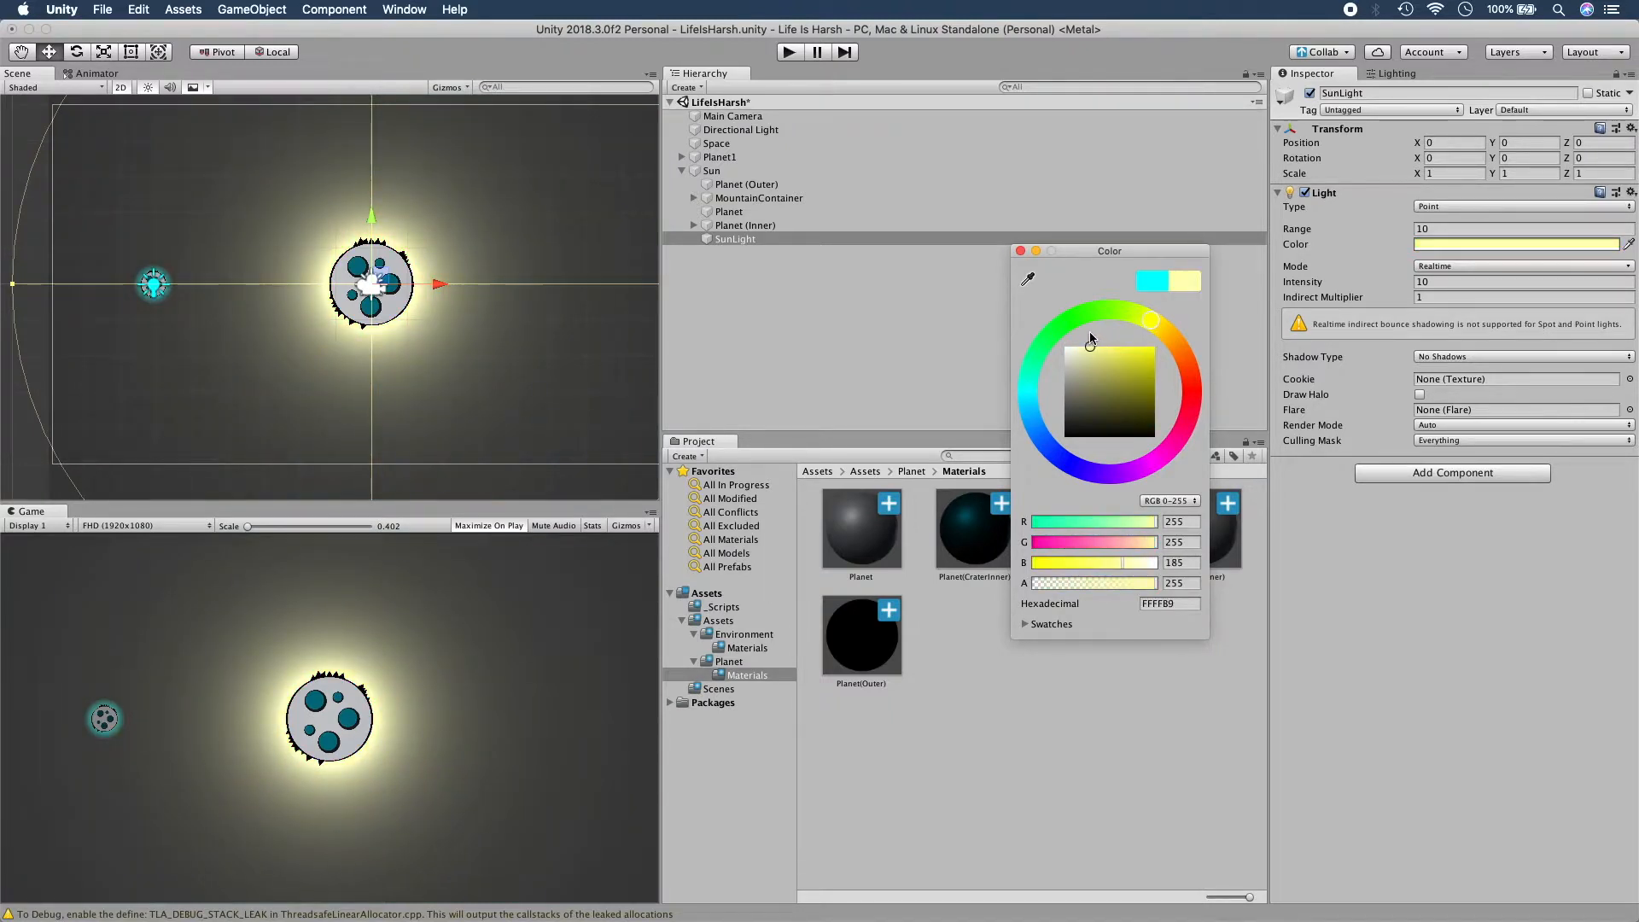
left_click(1192, 562)
type("190")
left_click(1190, 543)
type("250")
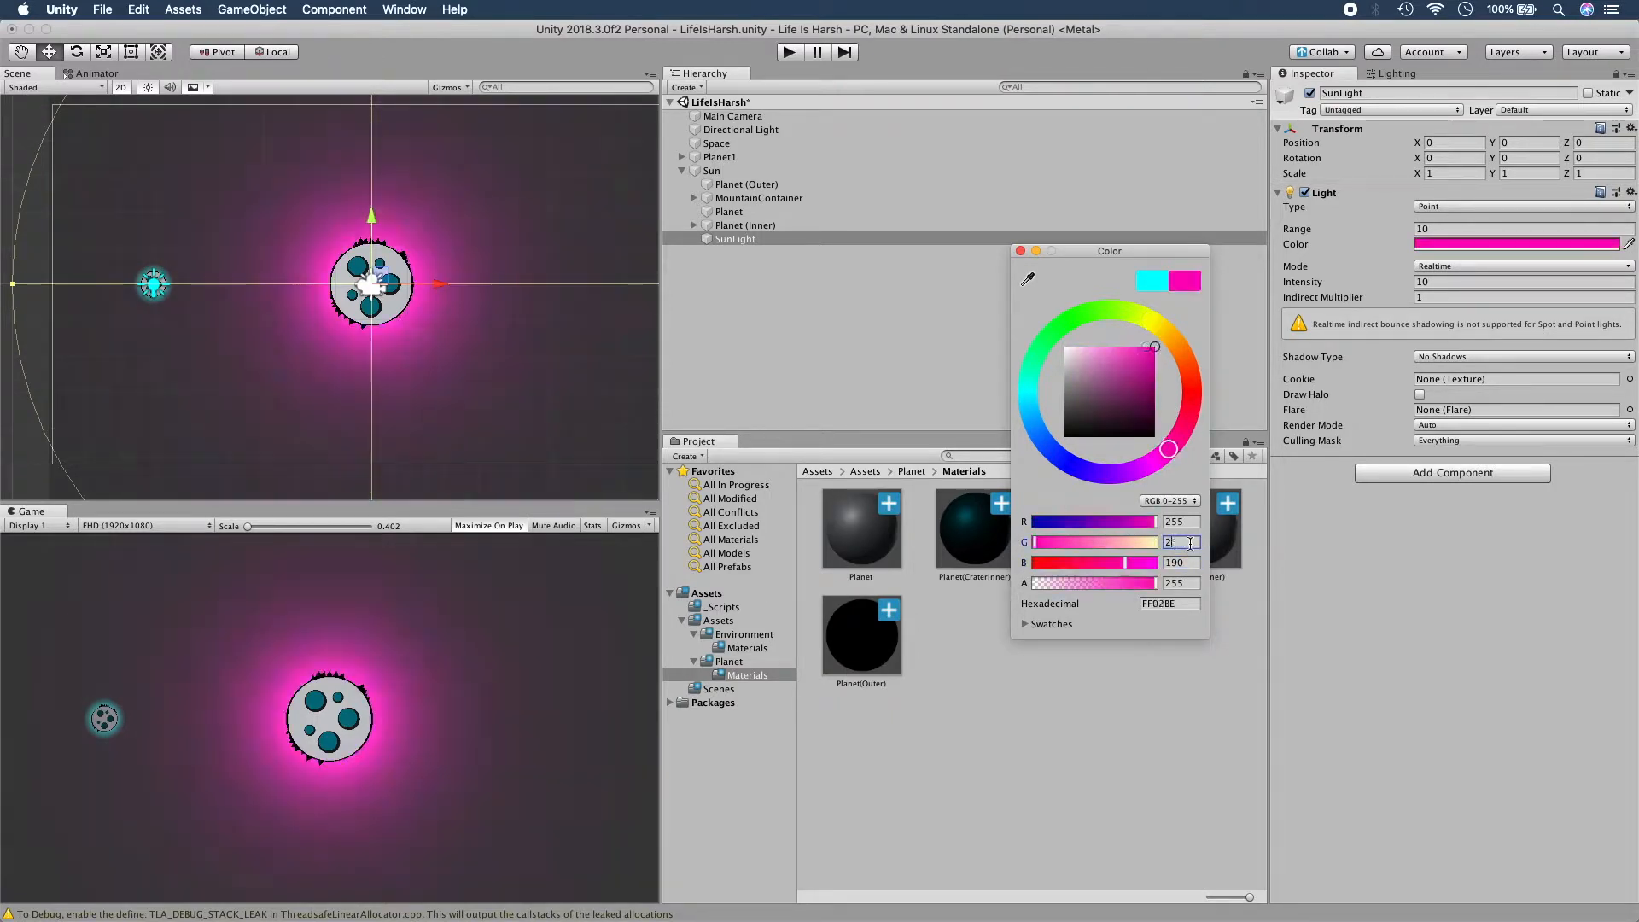
left_click(1021, 250)
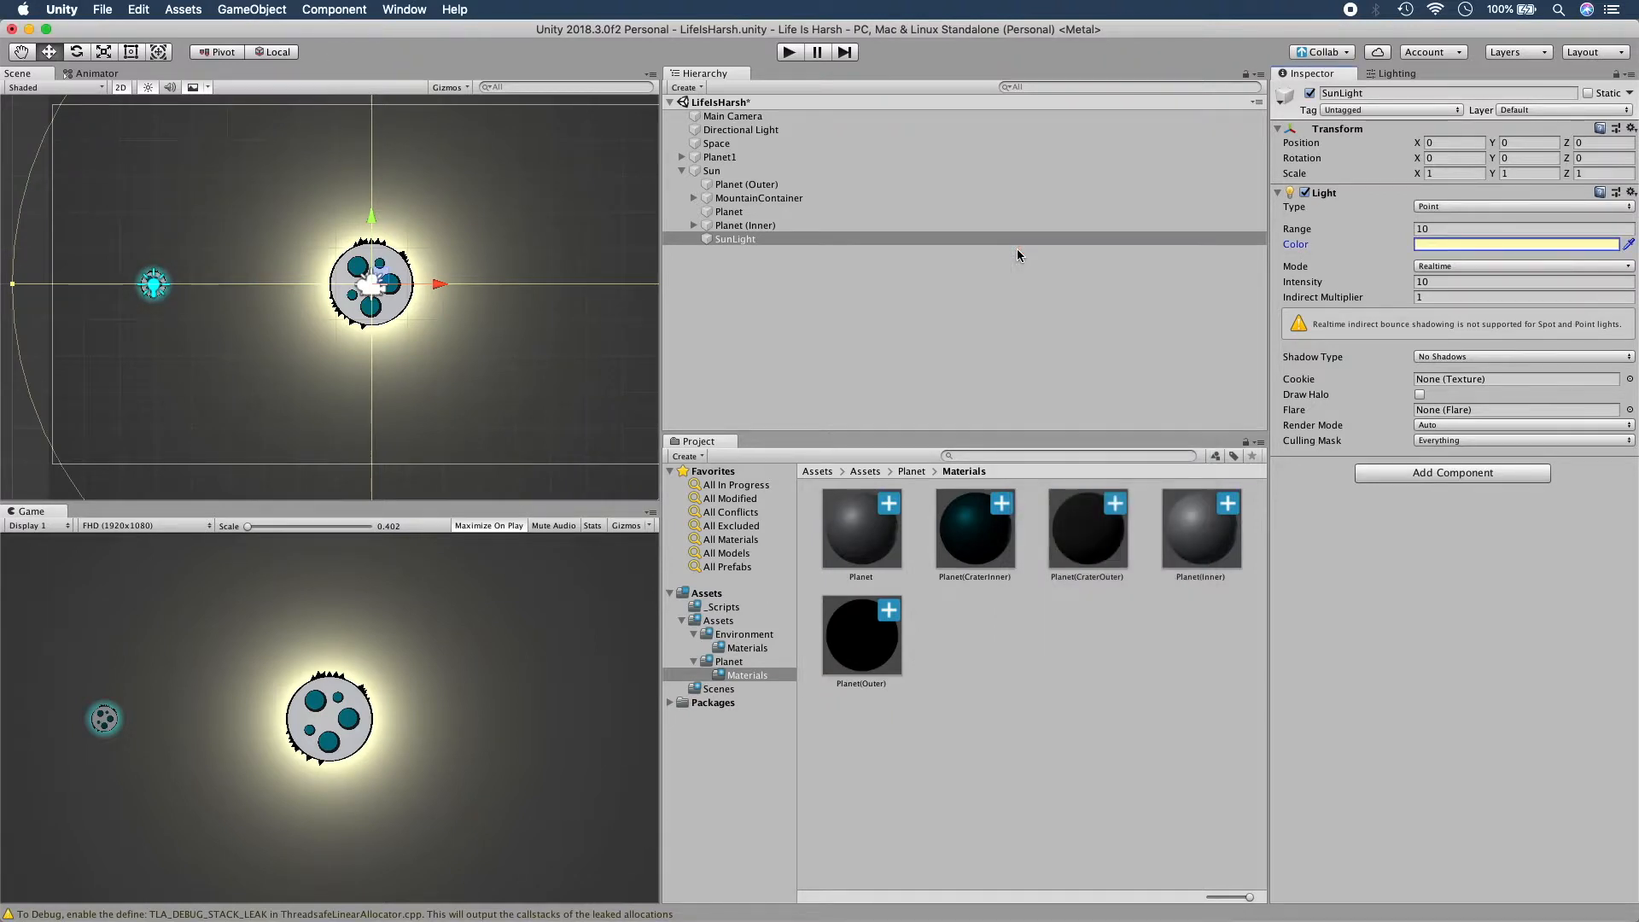
Deactivate the MountainContainer and Planet (Inner) objects inside the Sun.
left_click(804, 171)
left_click(801, 197)
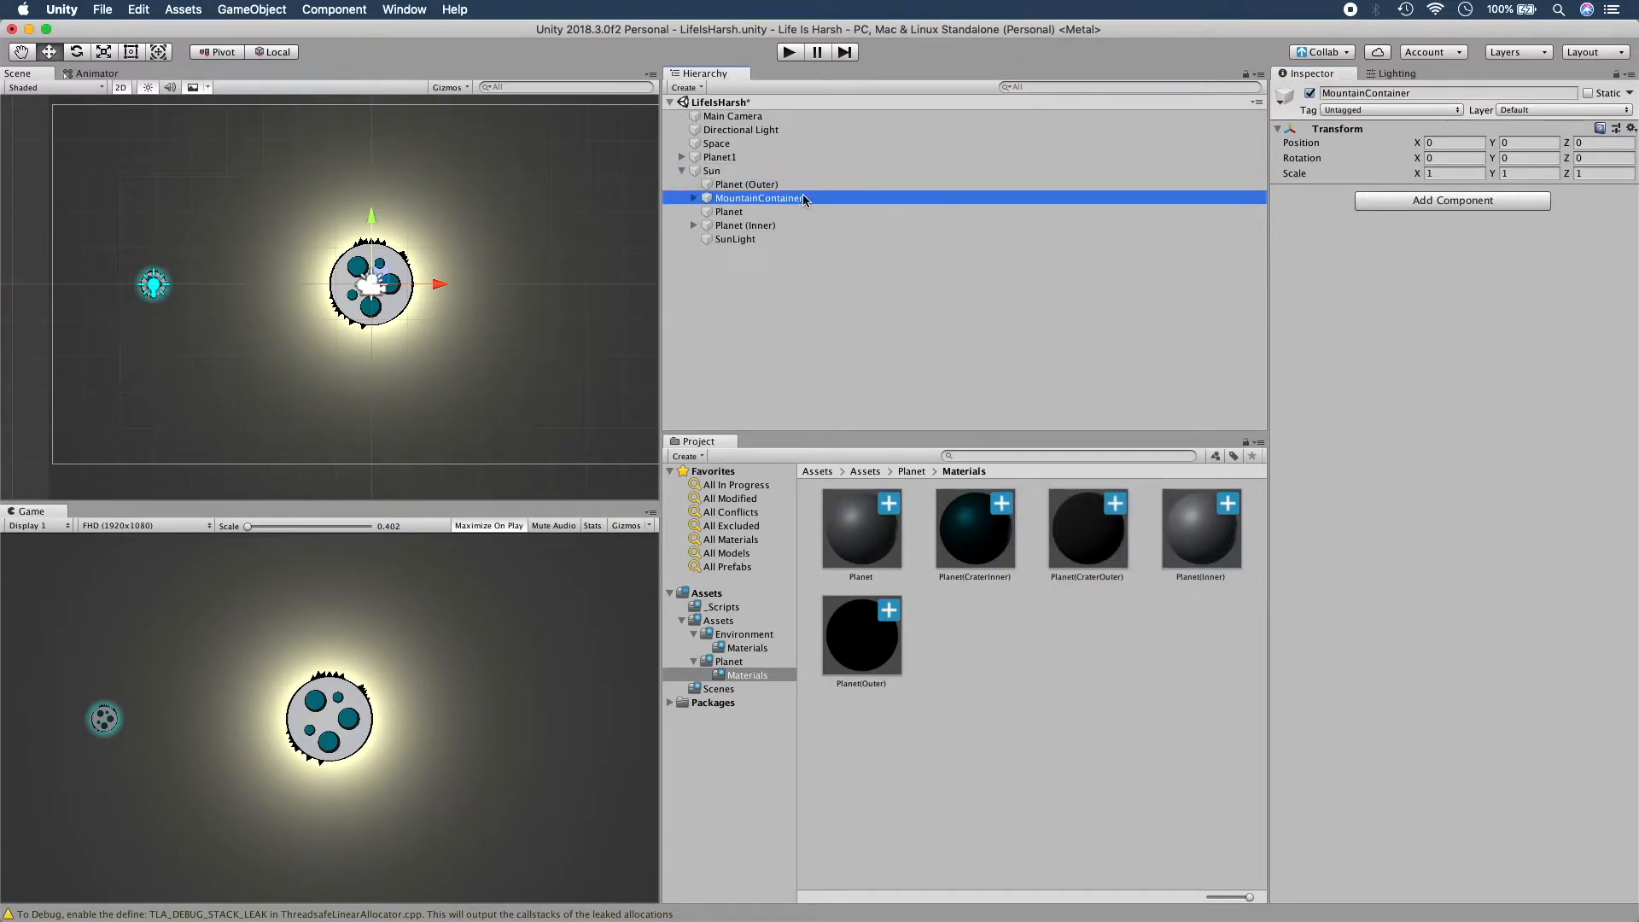
left_click(1309, 94)
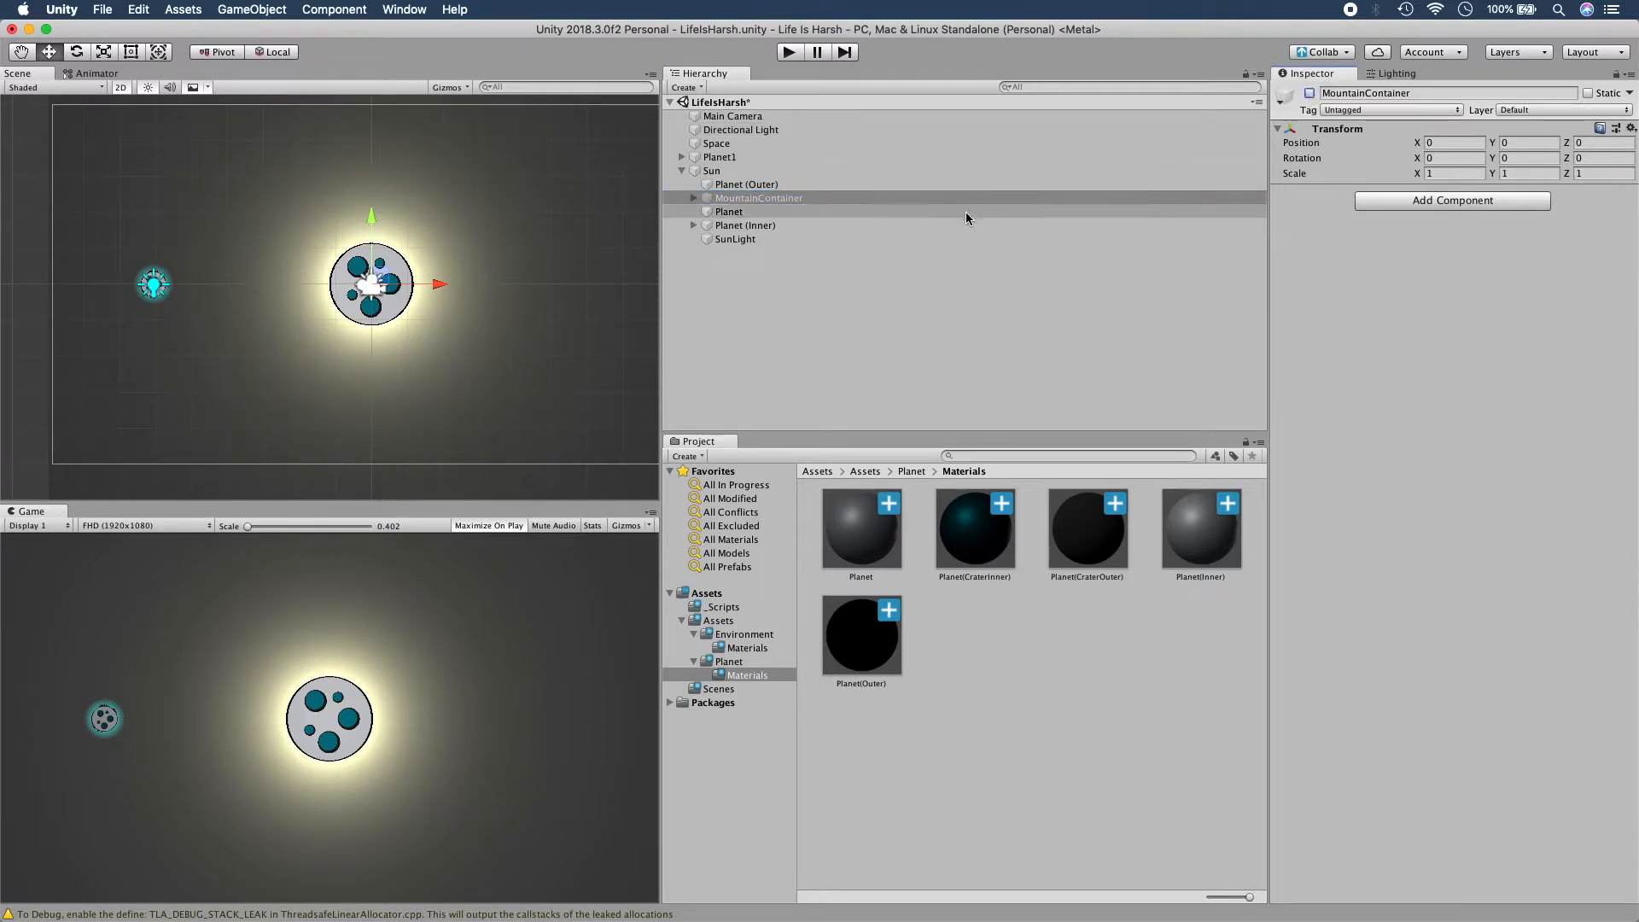
left_click(963, 222)
left_click(1311, 95)
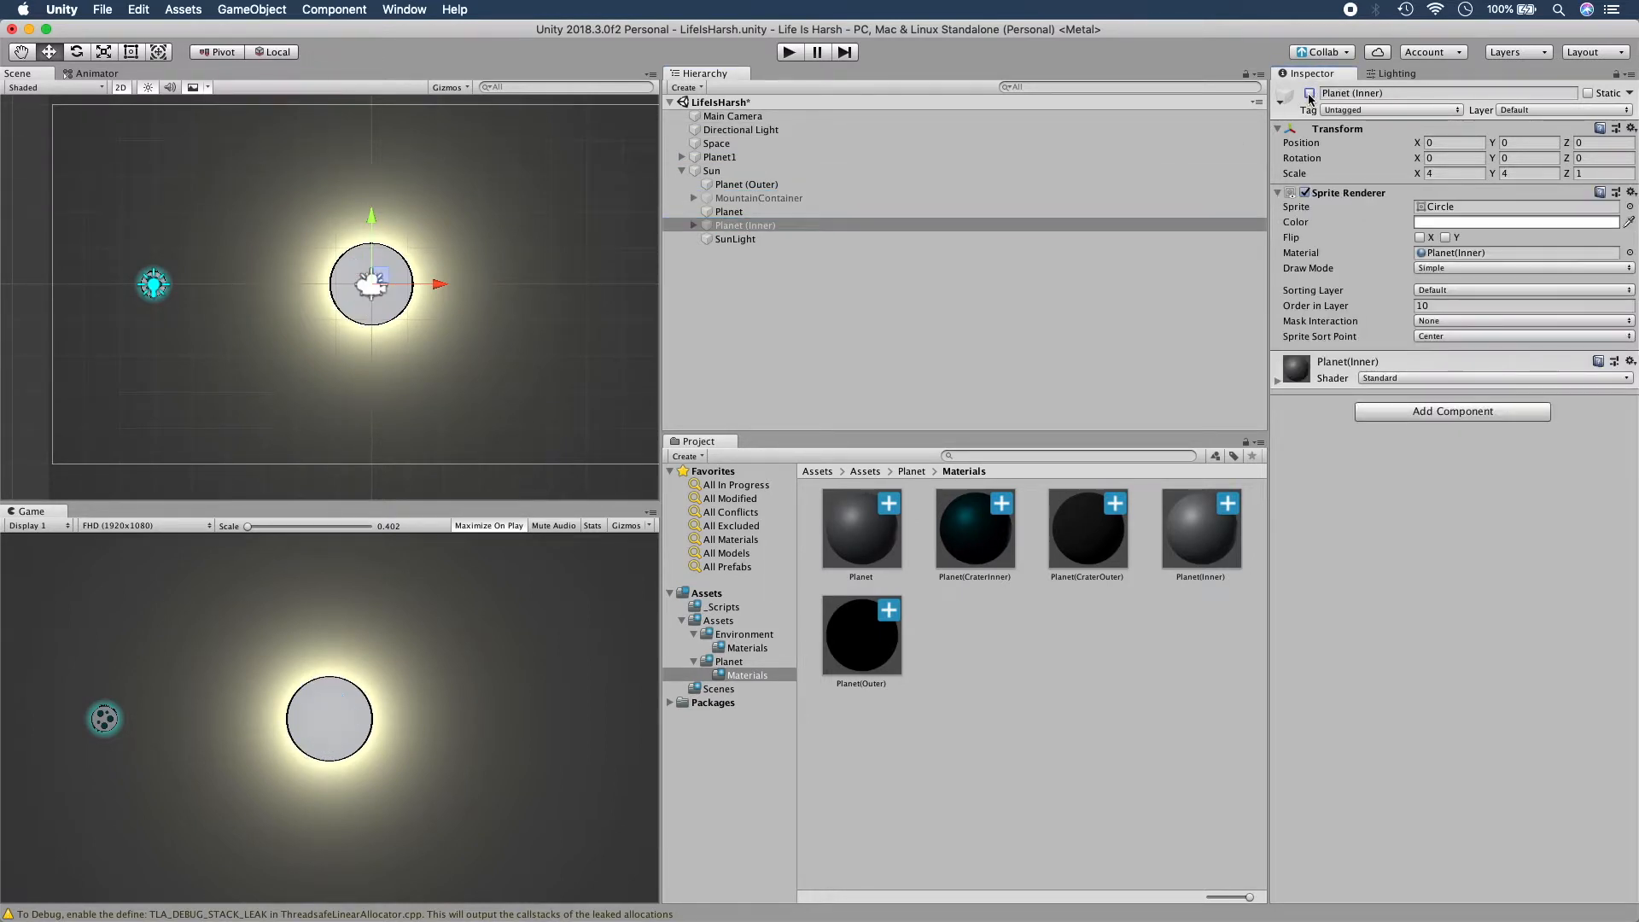
Duplicate the Planet material used by the Sun's Planet sprite and name the copy Sun.
left_click(942, 212)
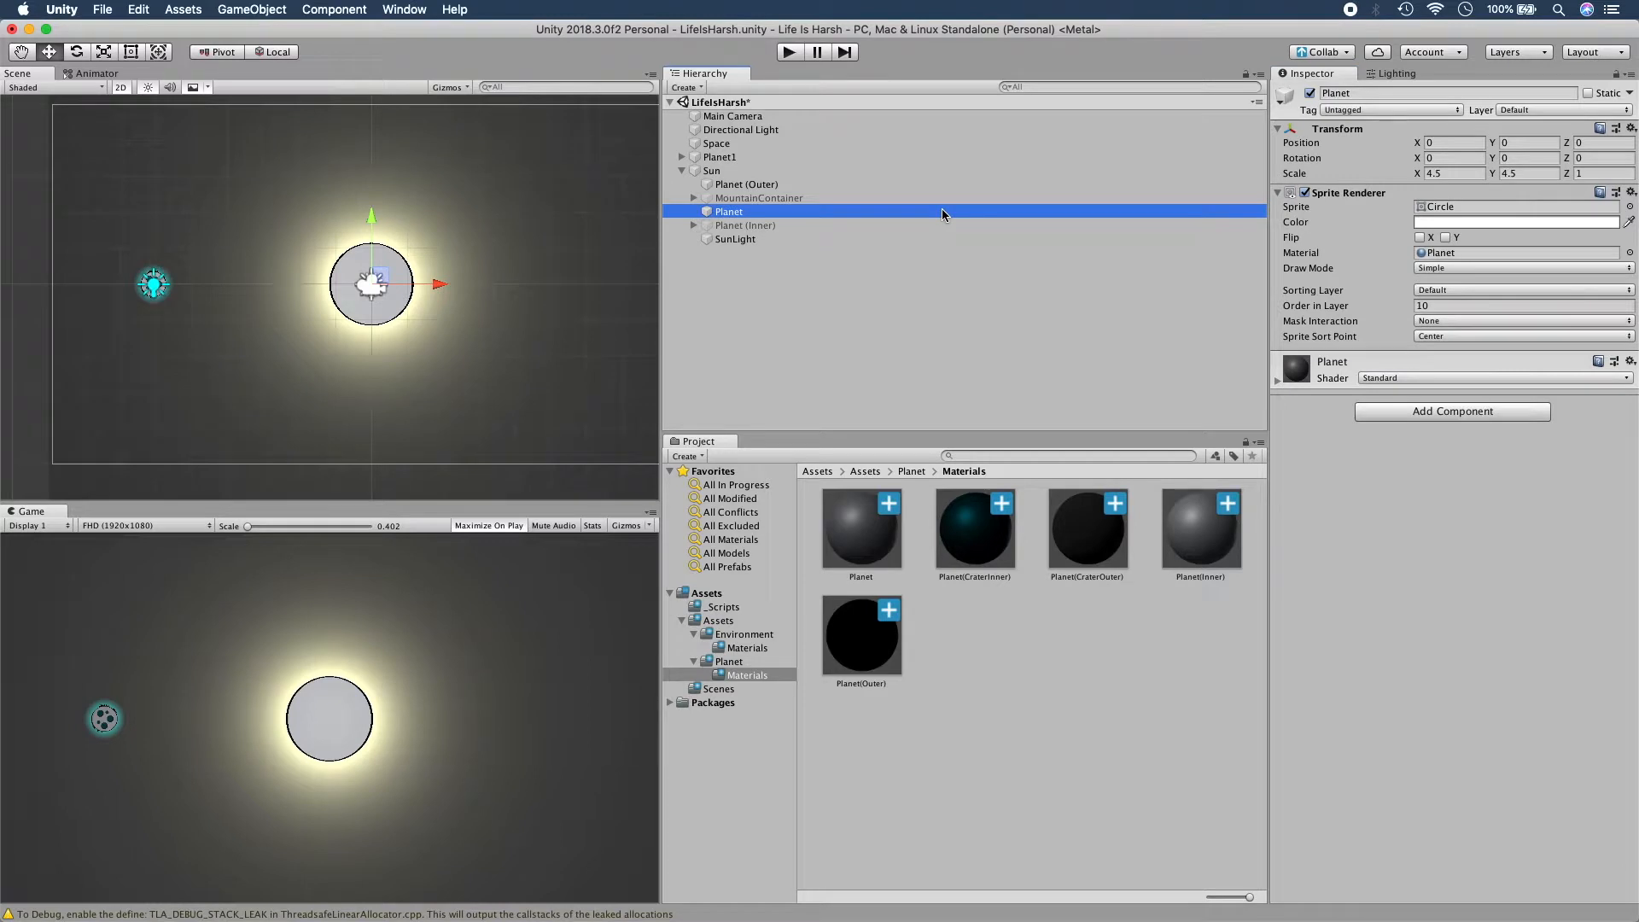
left_click(873, 517)
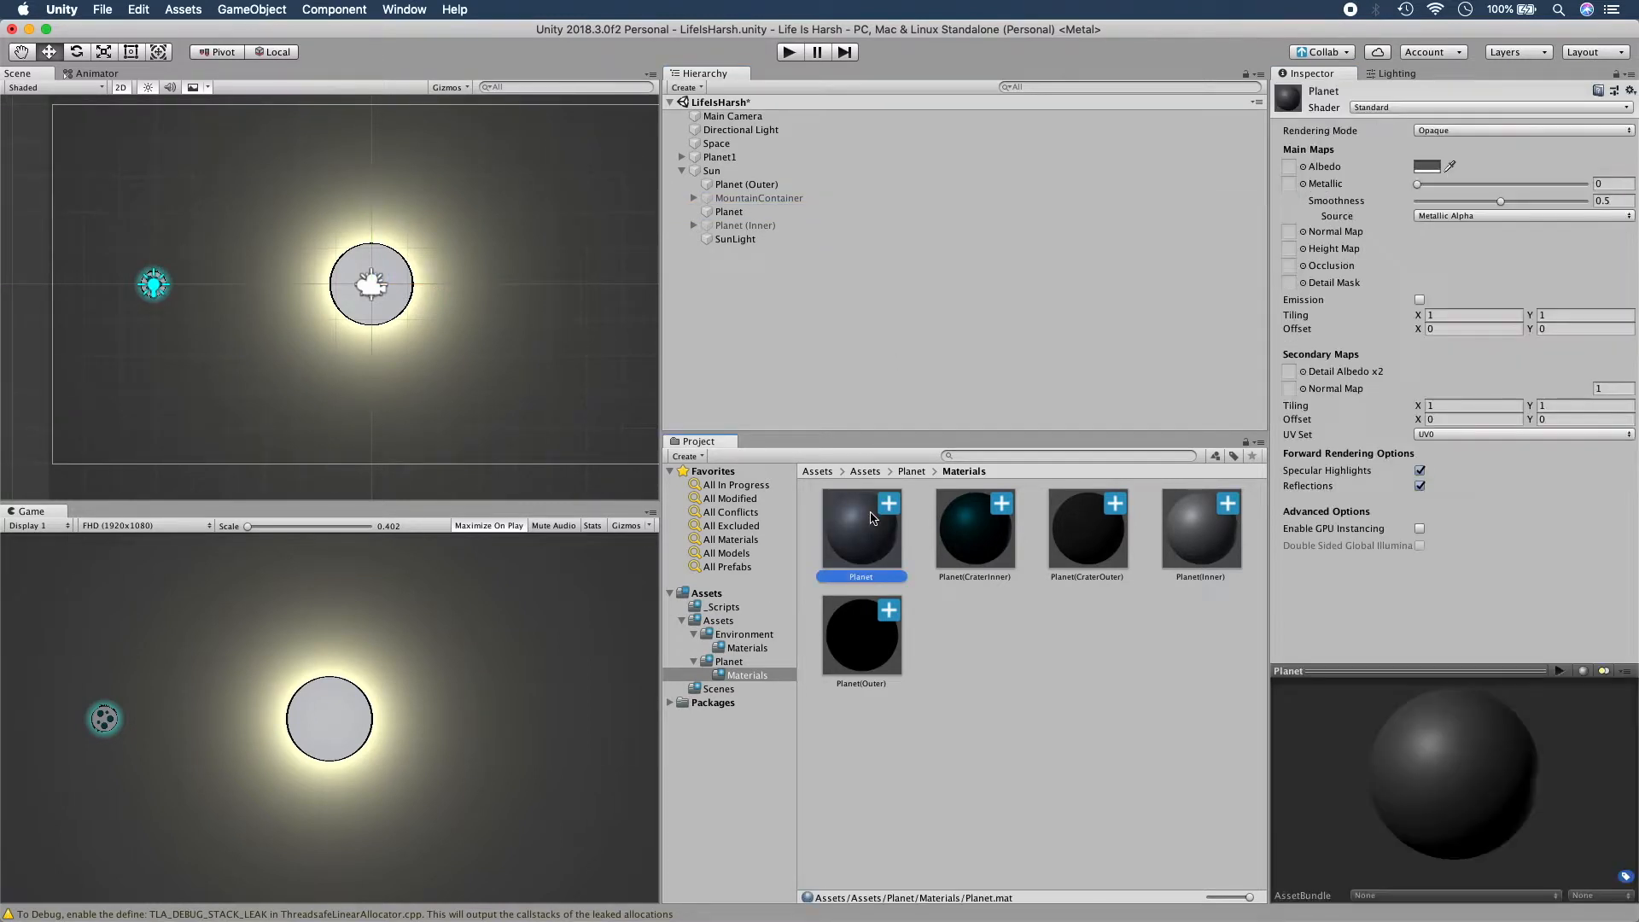
key("super+d")
key("Return")
type("Sun")
key("Return")
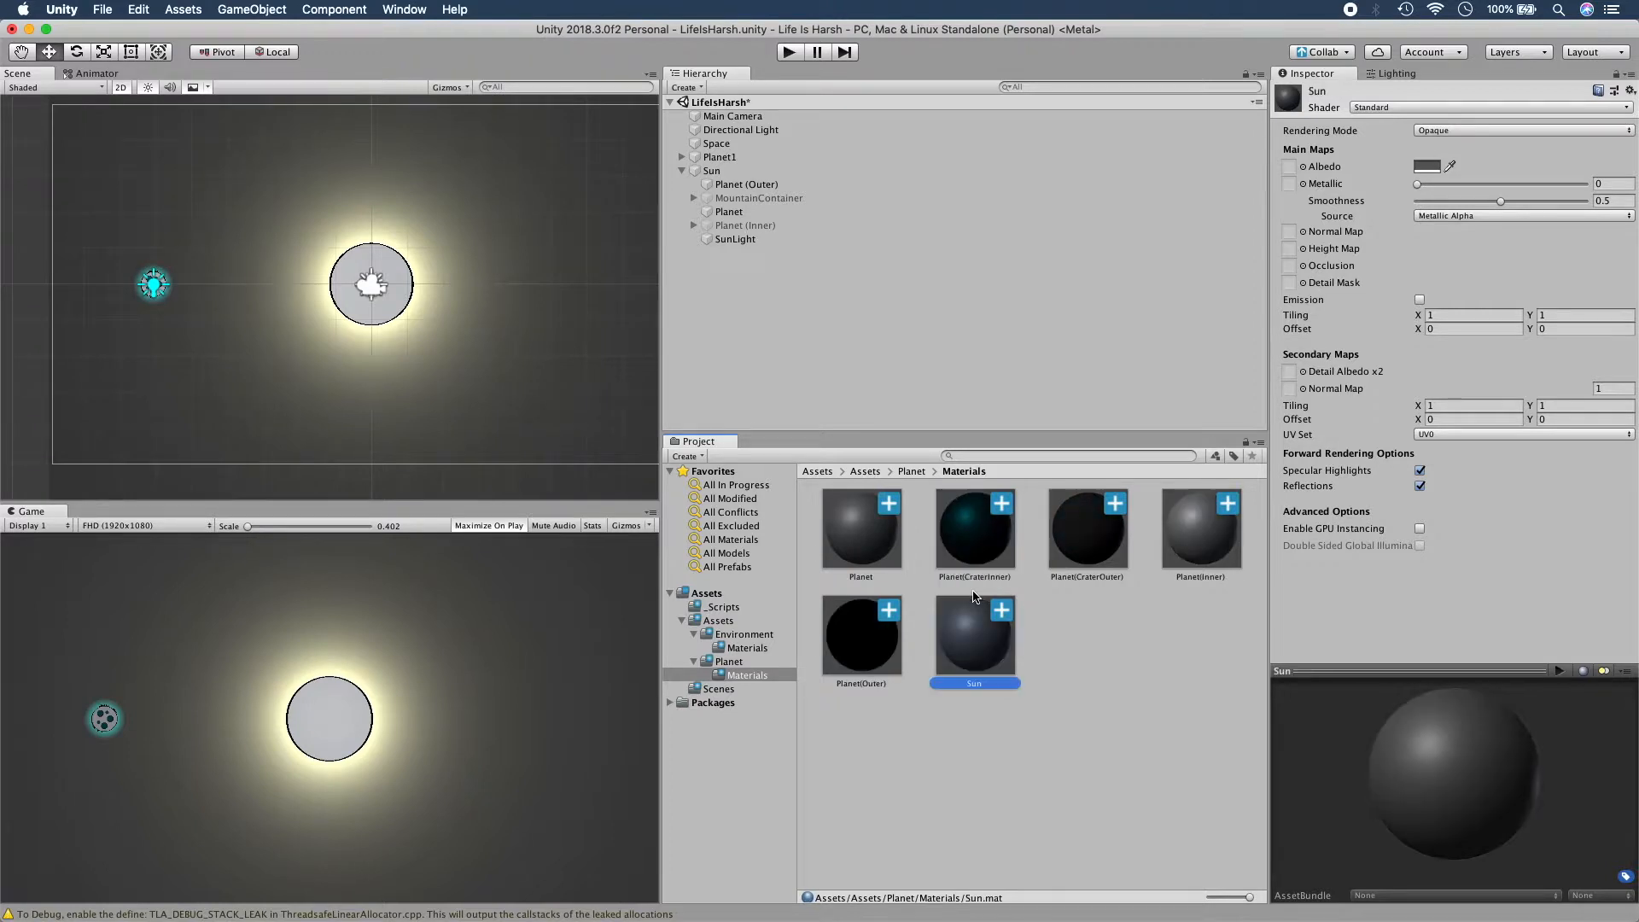
Apply the Sun material to the Sun's Planet sprite and set the material's albedo to light yellow FFF16D.
left_click_drag(964, 637, 1250, 215)
left_click(1431, 168)
left_click(1161, 328)
mouse_move(1145, 350)
left_mouse_down()
mouse_move(1123, 355)
mouse_move(1195, 303)
mouse_move(1159, 325)
mouse_move(1134, 310)
mouse_move(1160, 330)
mouse_move(1117, 345)
left_mouse_up()
left_click(1020, 251)
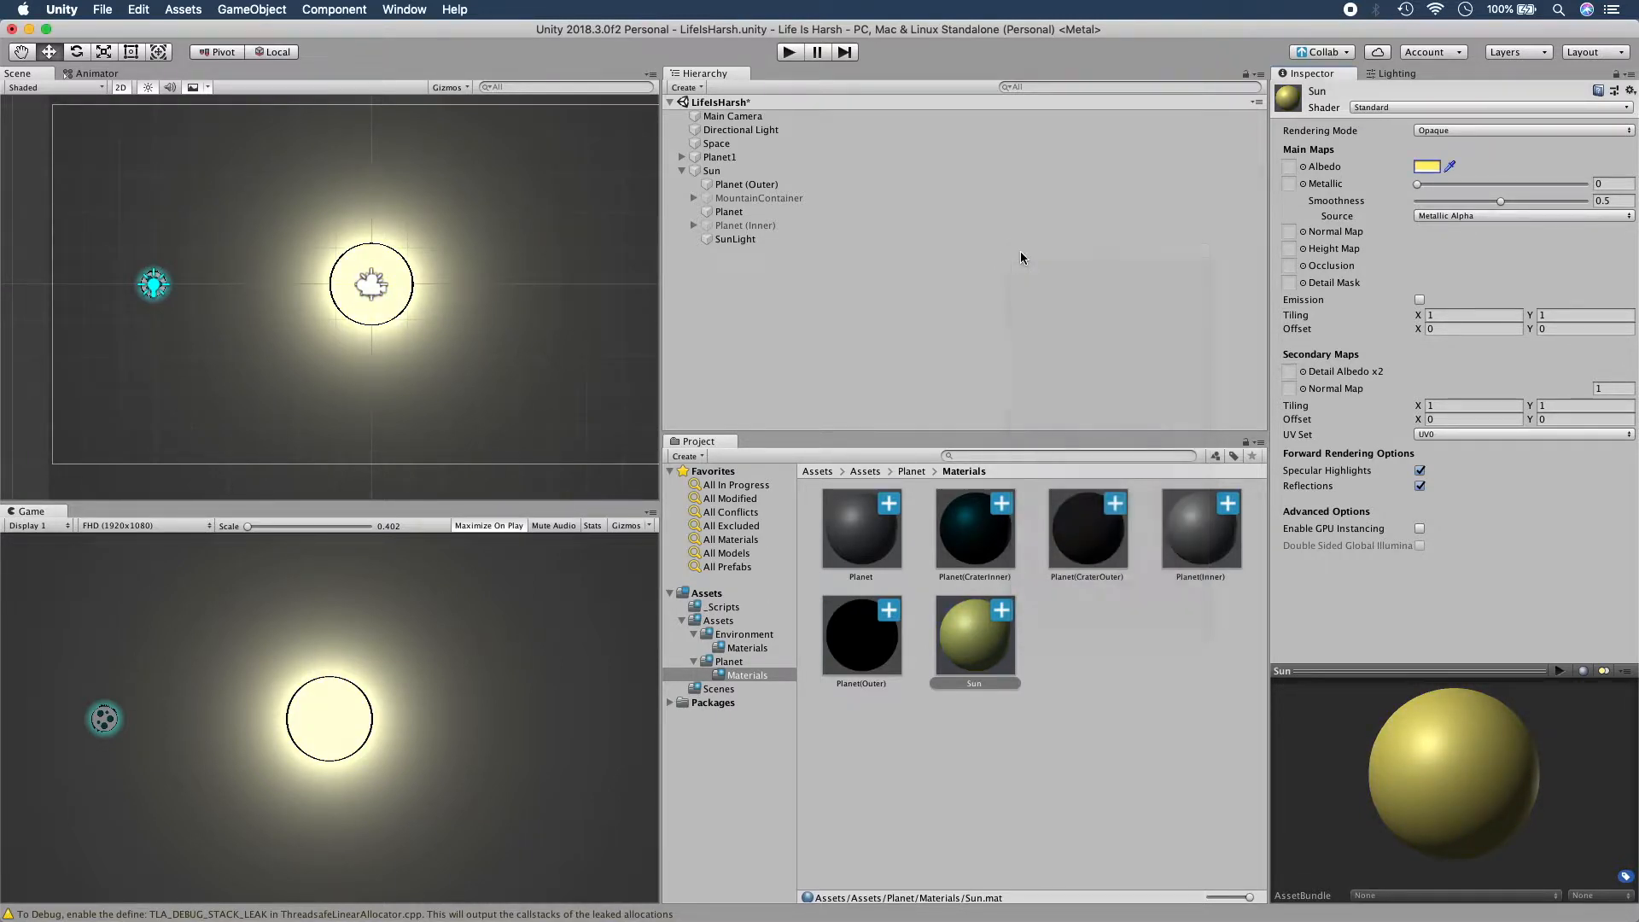
Raise the Sun material's smoothness to about 0.9 and change its albedo to orange FFAB00.
left_click_drag(1501, 201, 1569, 203)
left_click(1428, 166)
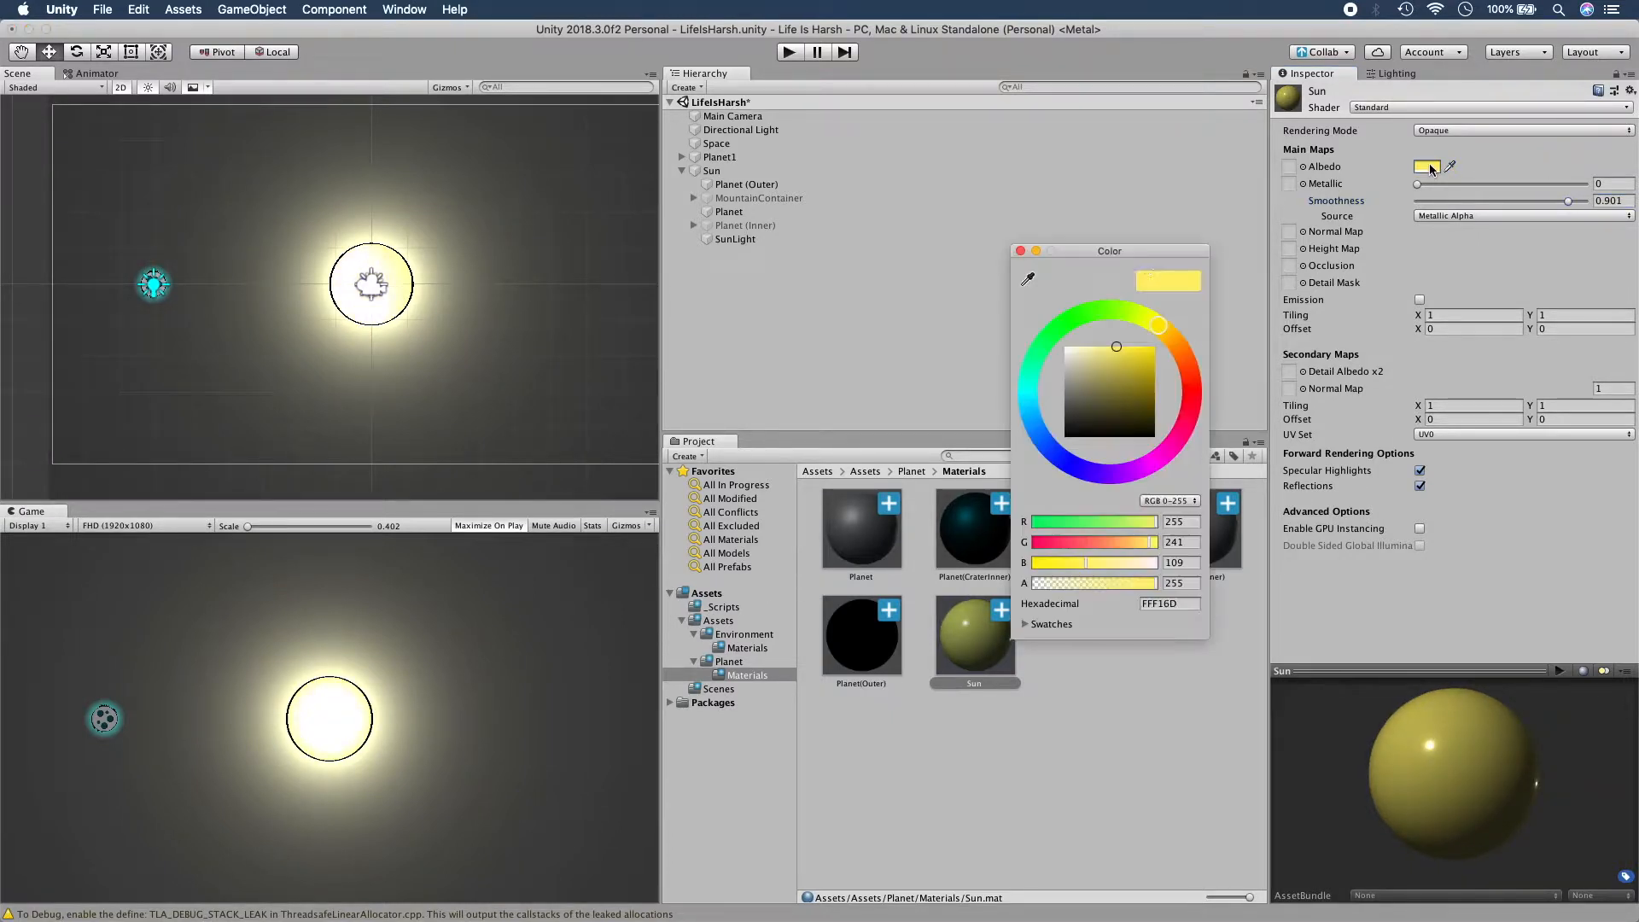
mouse_move(1138, 355)
left_mouse_down()
mouse_move(1190, 320)
mouse_move(1166, 332)
mouse_move(1176, 342)
left_mouse_up()
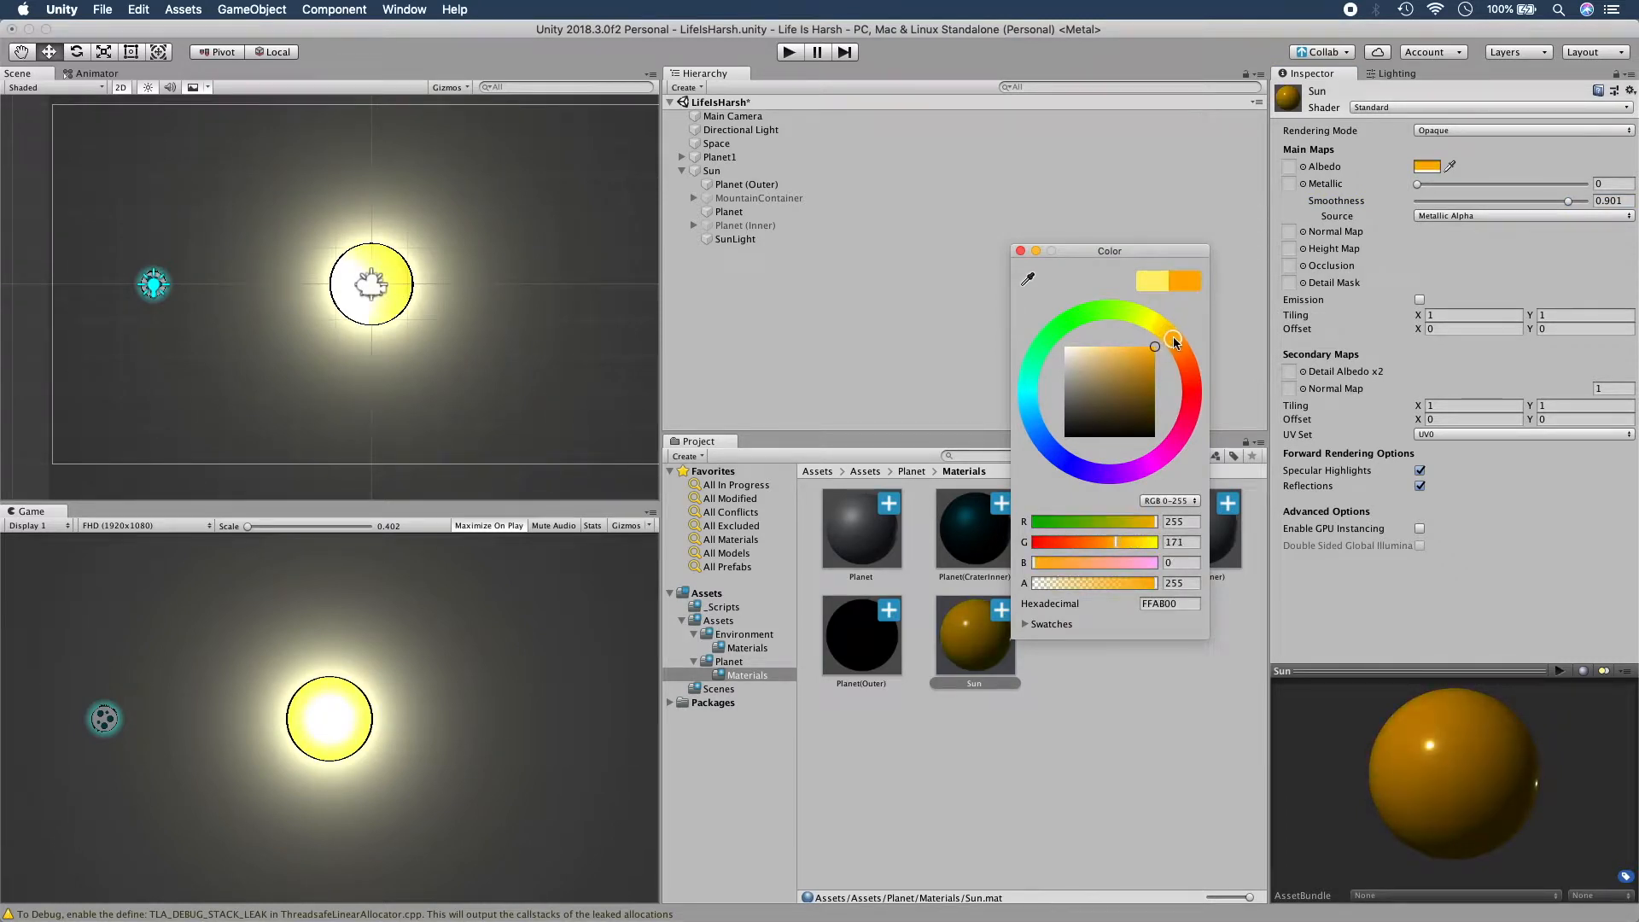
left_click(1021, 251)
Try smoothness values of 0.9 and 0.95 on the Sun material and settle on 0.93.
left_click_drag(1567, 201, 1573, 202)
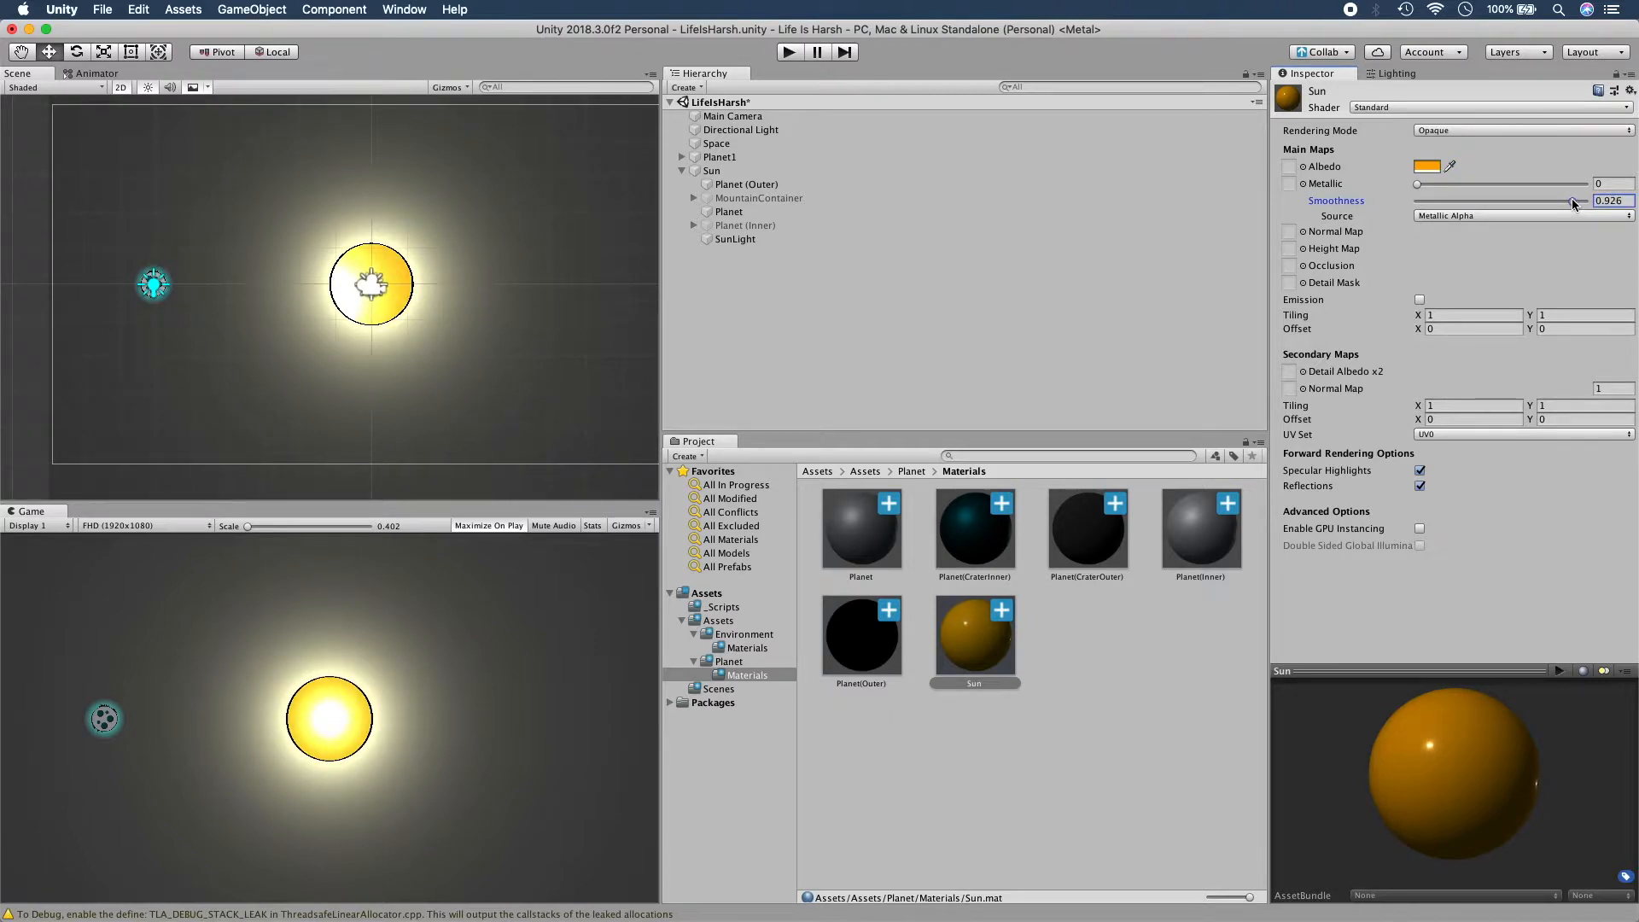
double_click(1612, 202)
type("0.9")
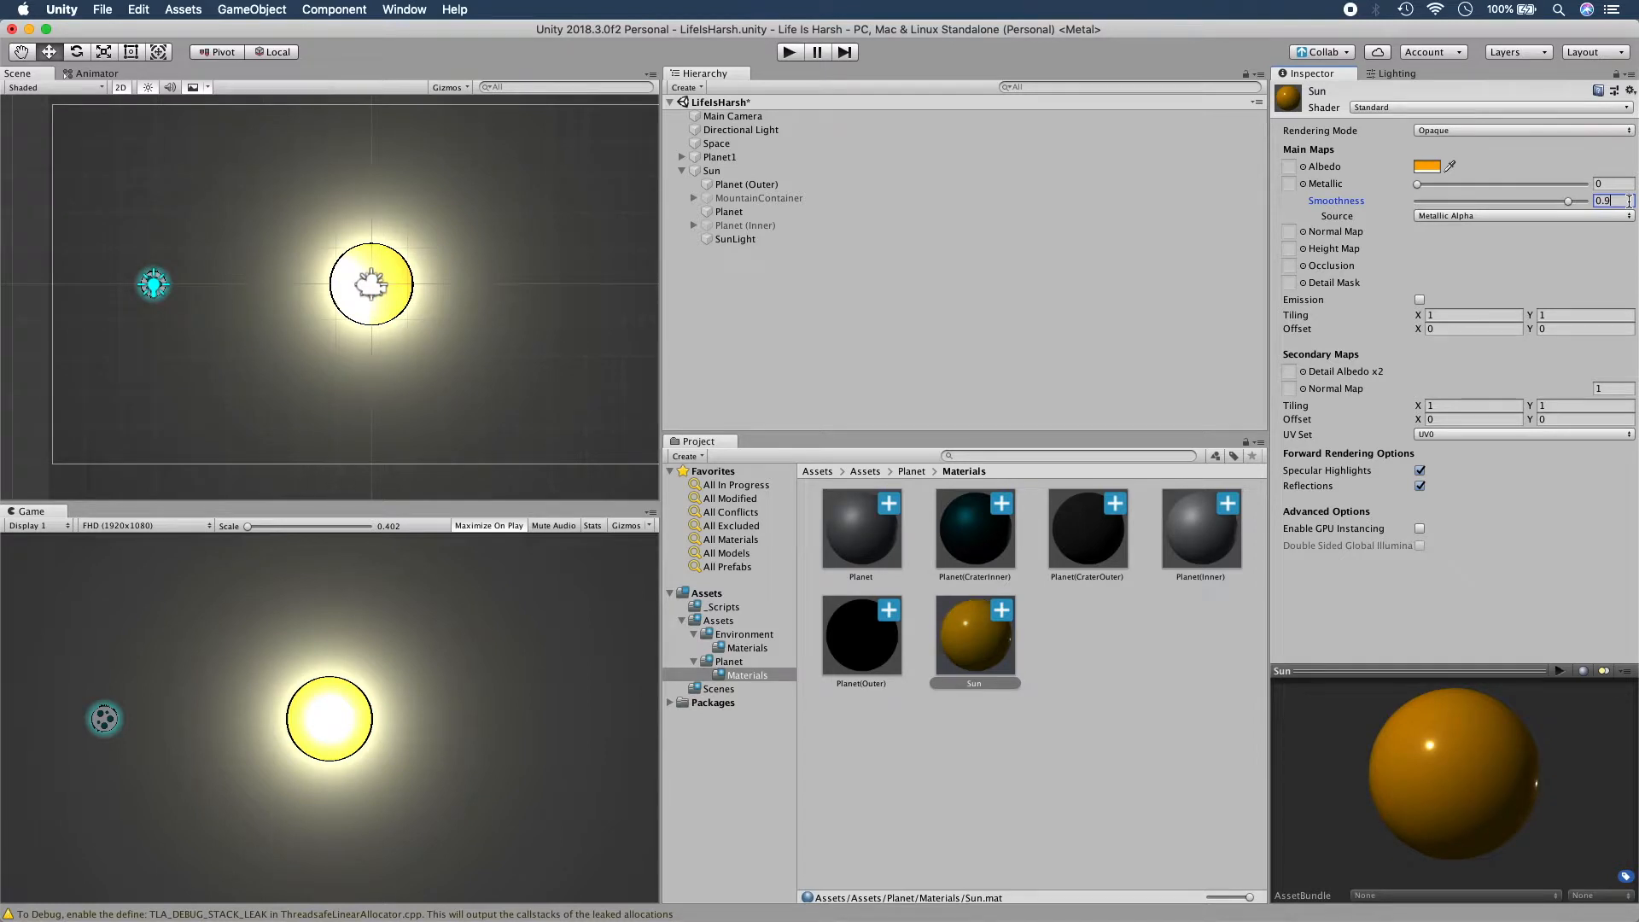
type("2")
key("BackSpace")
type("5")
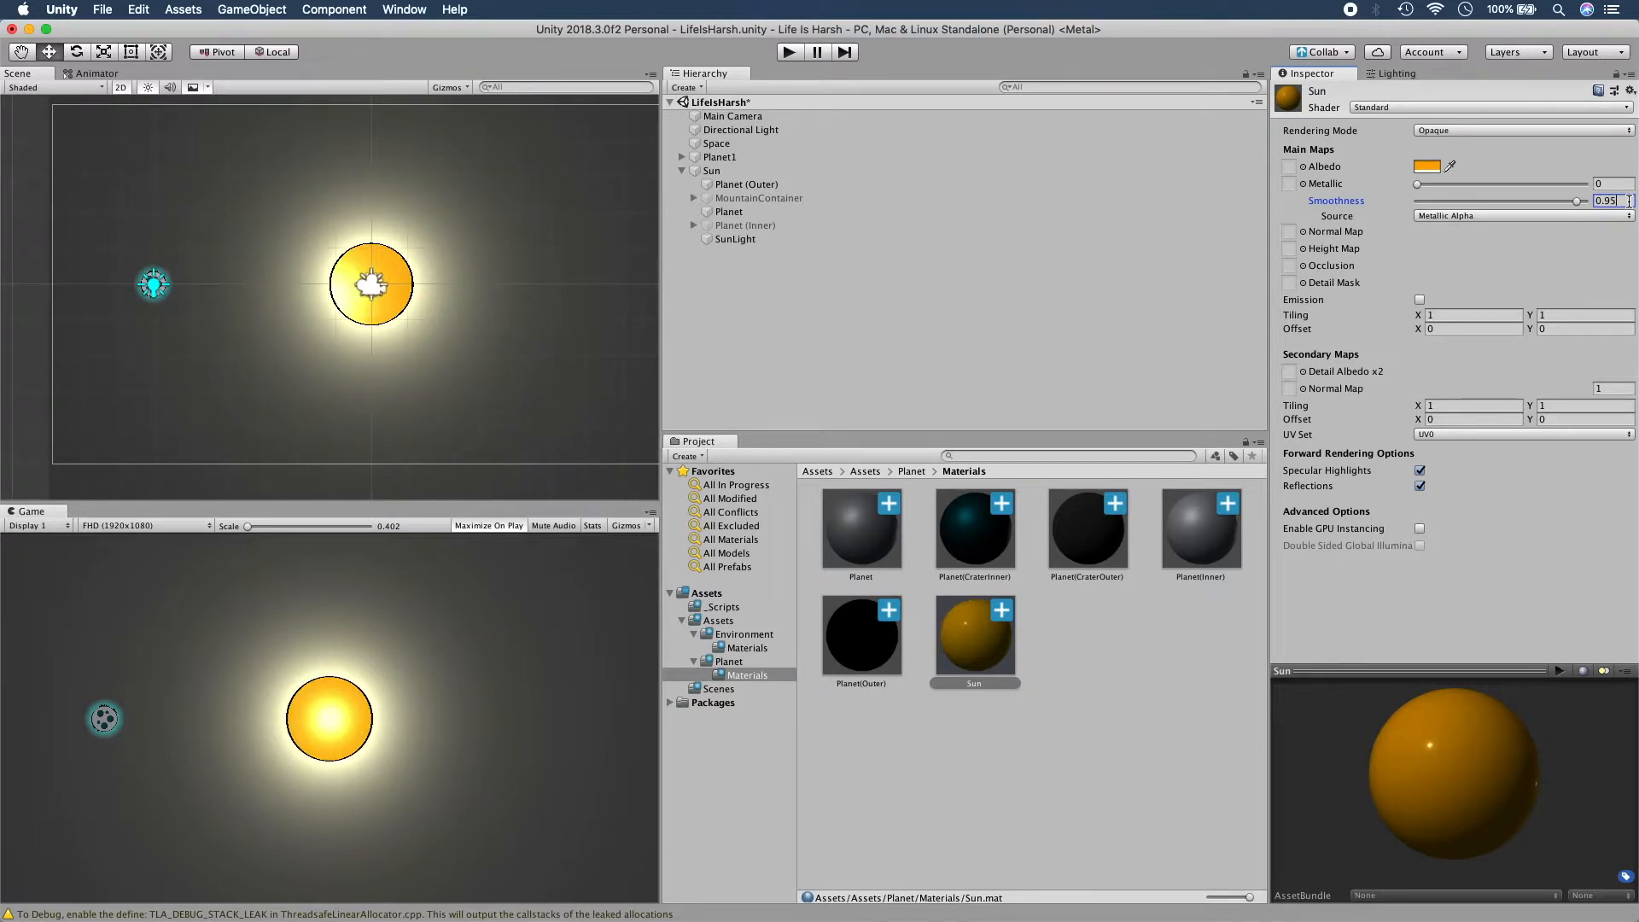
key("BackSpace")
type("3")
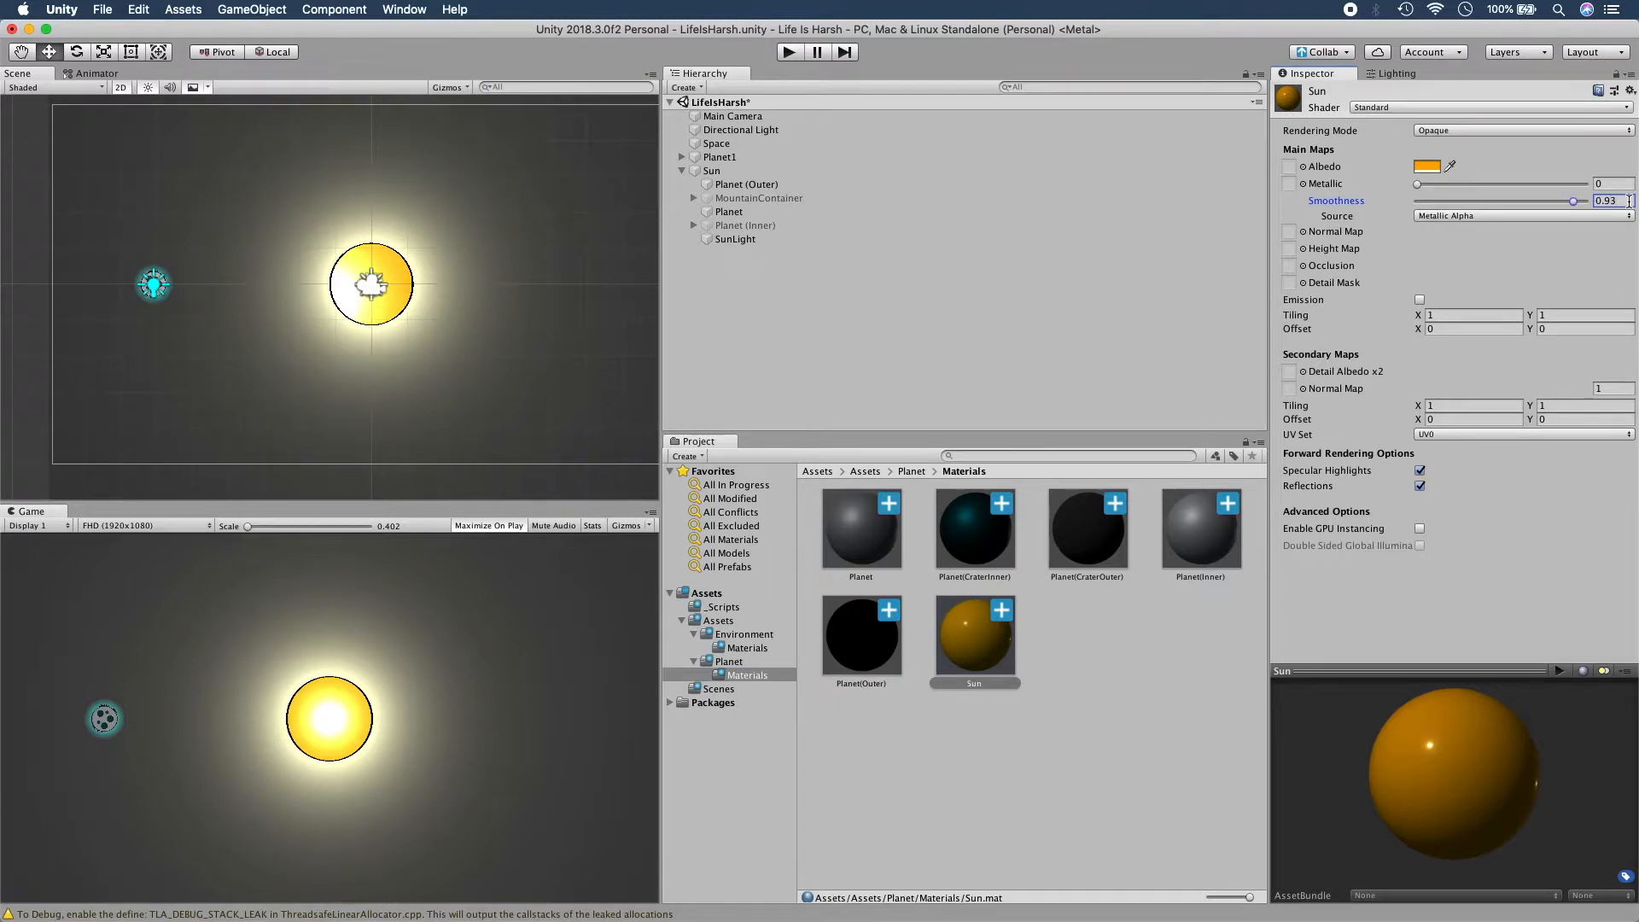
Rename the Planet sprite inside the Sun object to Sun, then collapse and select the parent Sun object.
middle_click_drag(468, 318, 425, 332)
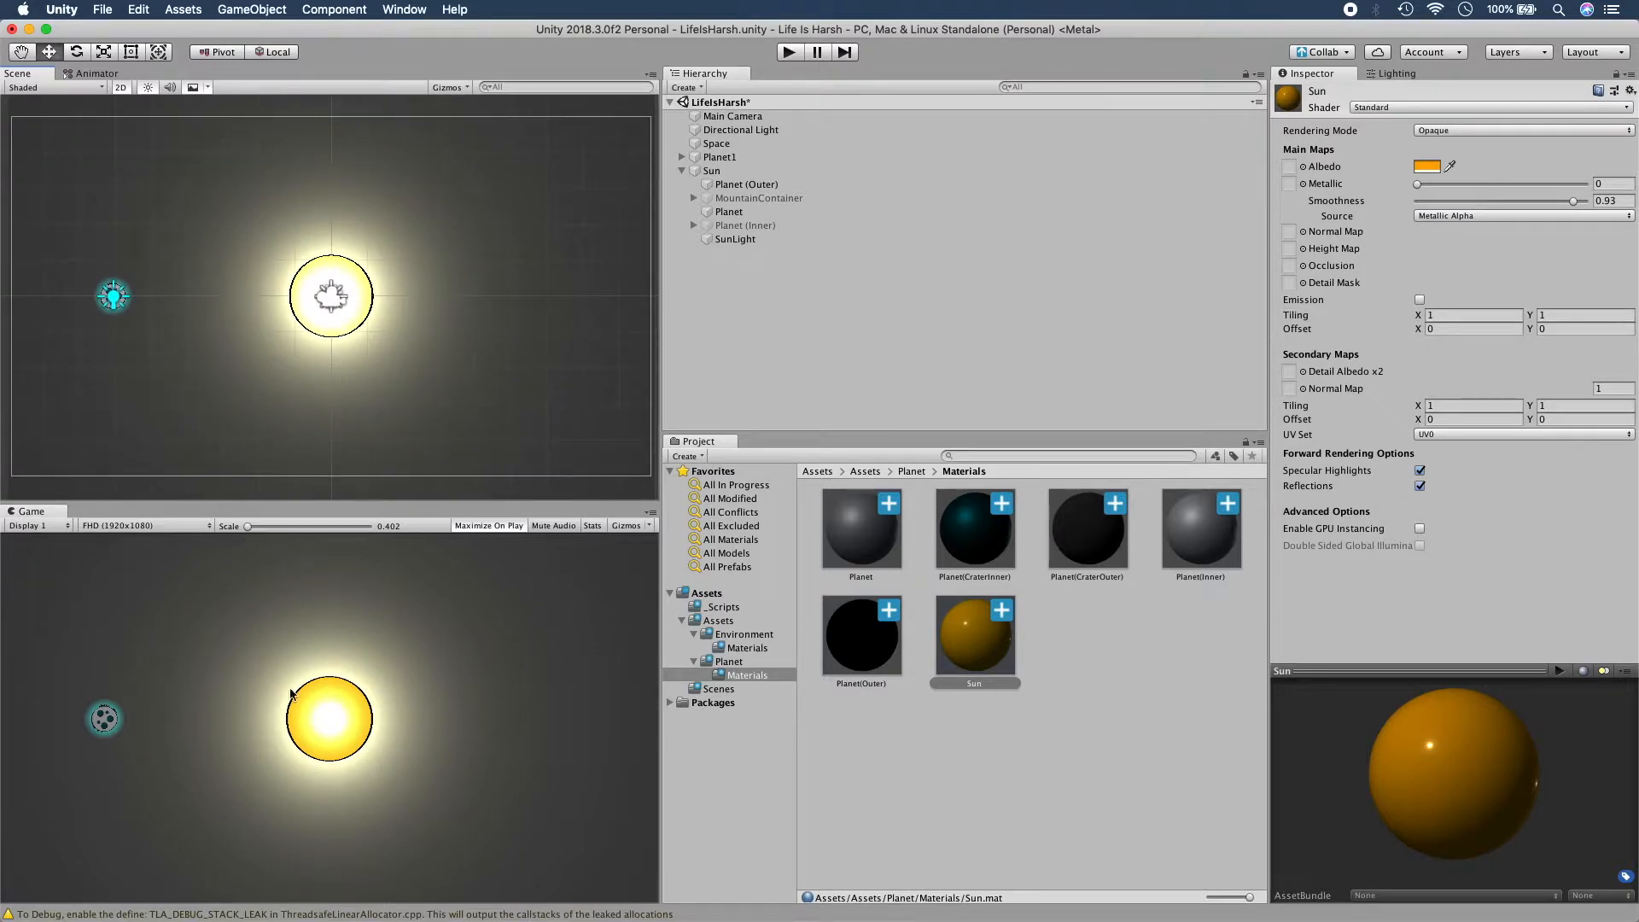
left_click(779, 366)
left_click(696, 172)
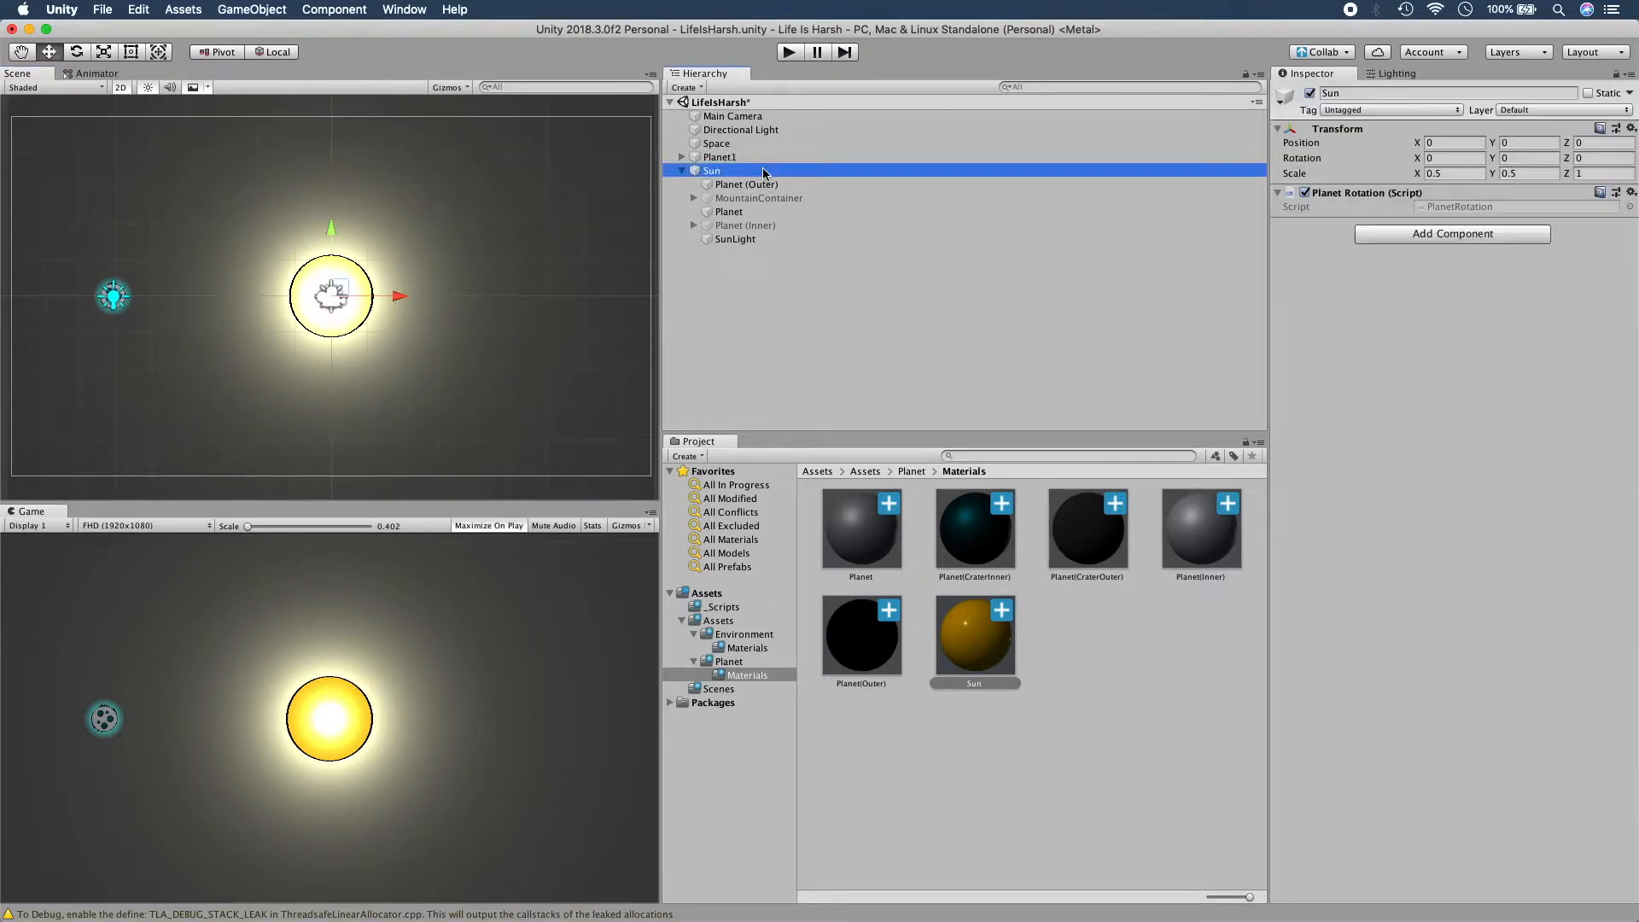
left_click(755, 212)
left_click(755, 213)
type("Sun")
key("Return")
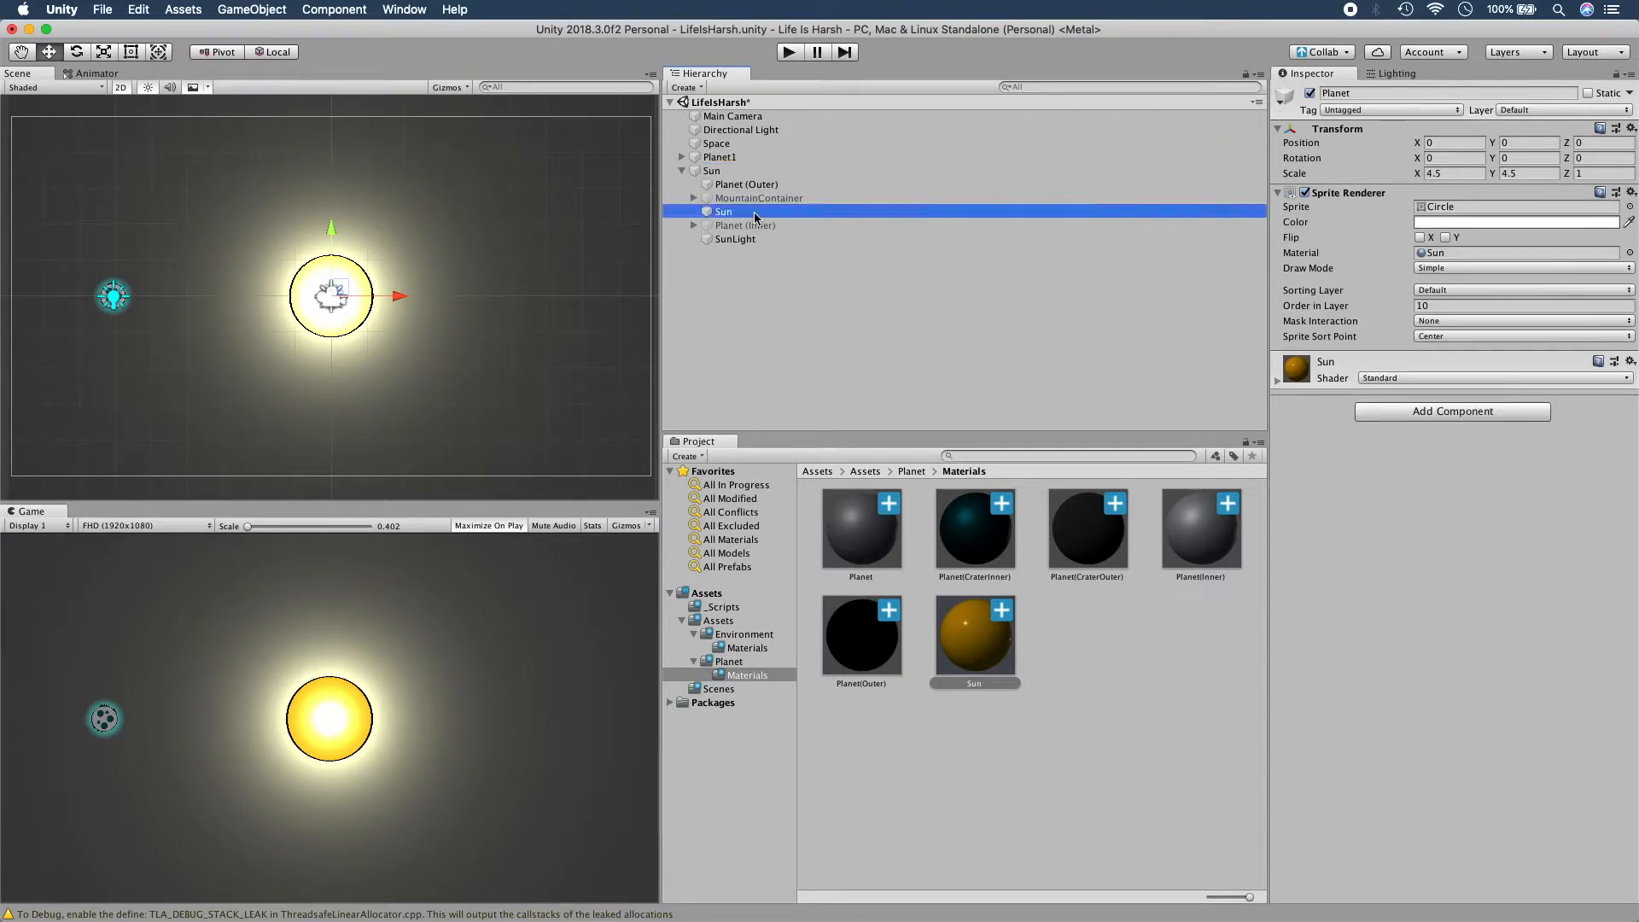
left_click(680, 171)
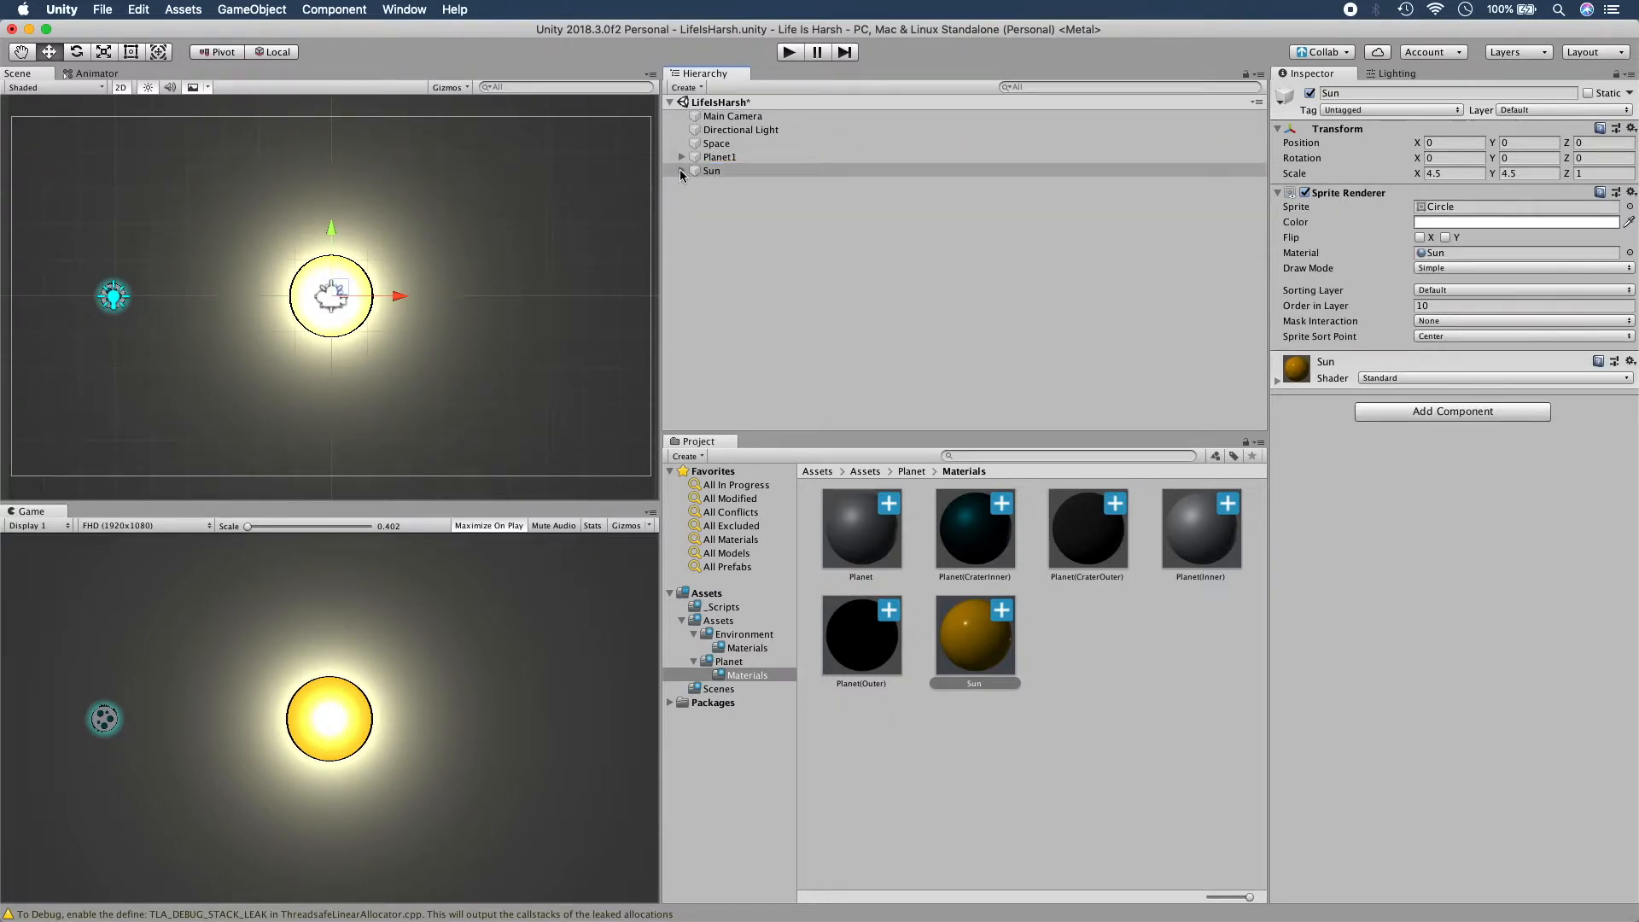
left_click(744, 170)
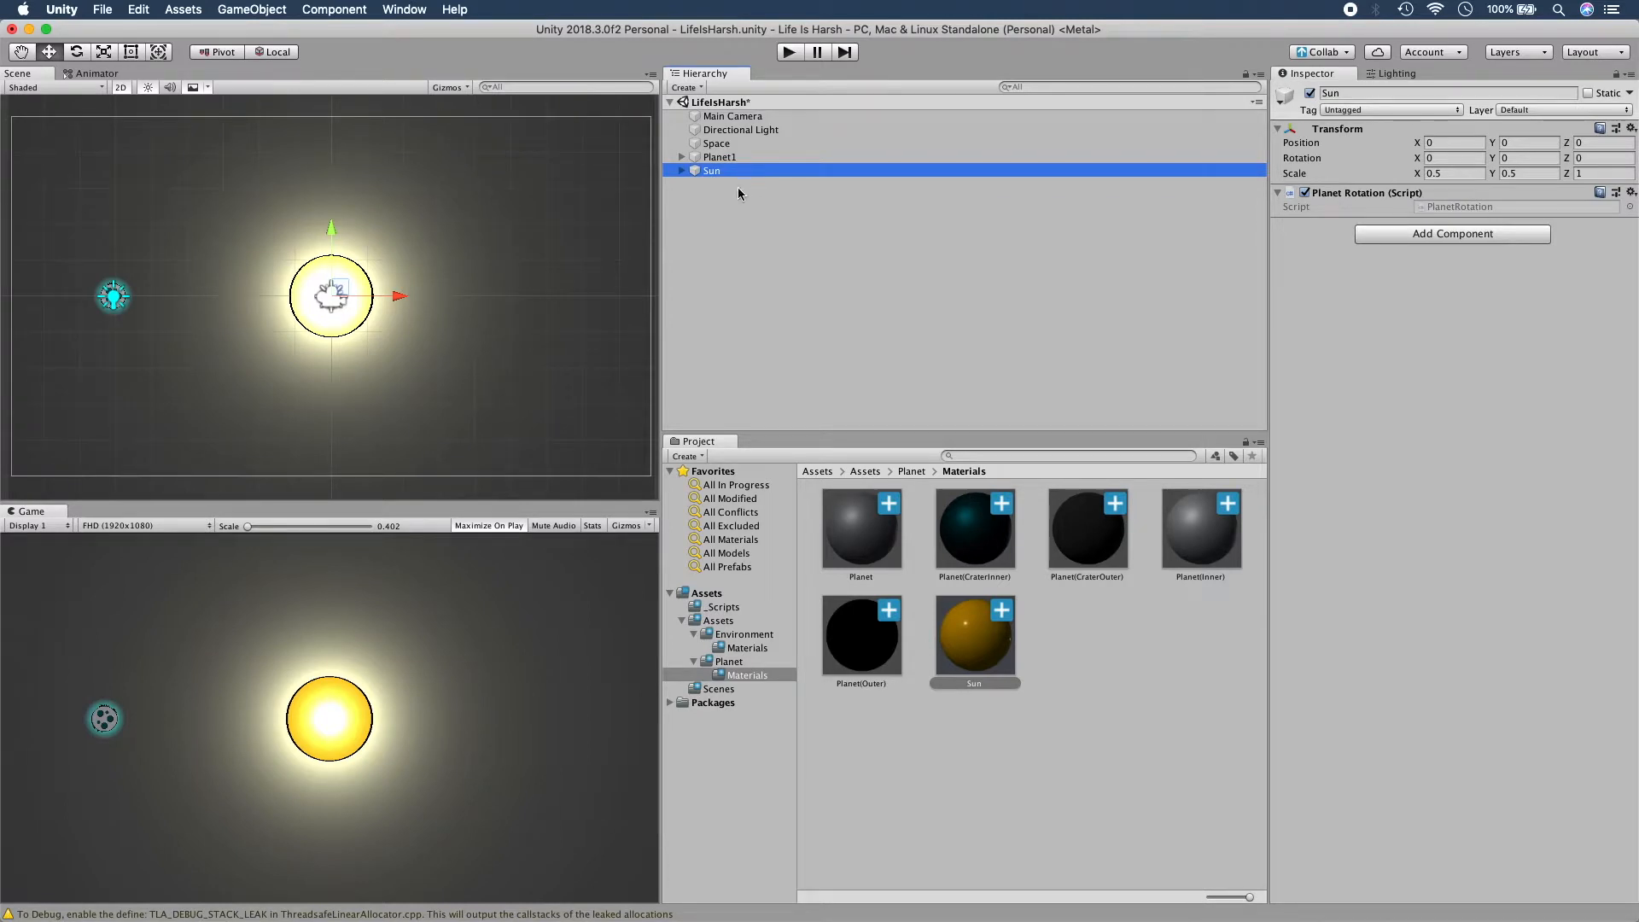
Play the scene to preview the rotating planet and Sun, stop playback, and clear the object selection.
left_click(785, 54)
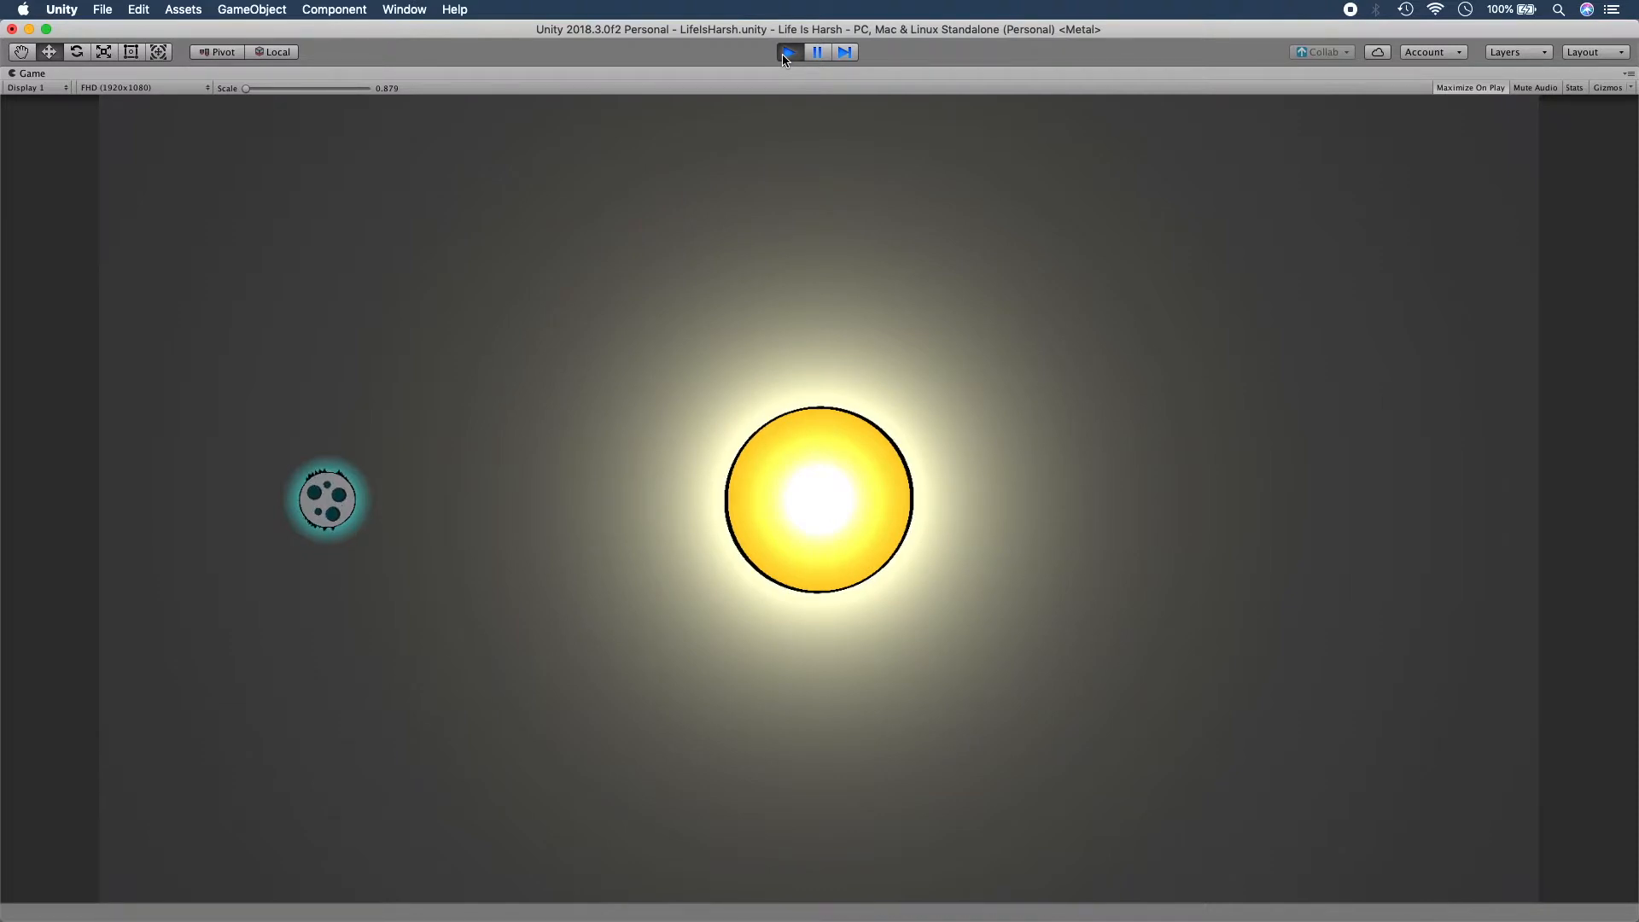
left_click(782, 53)
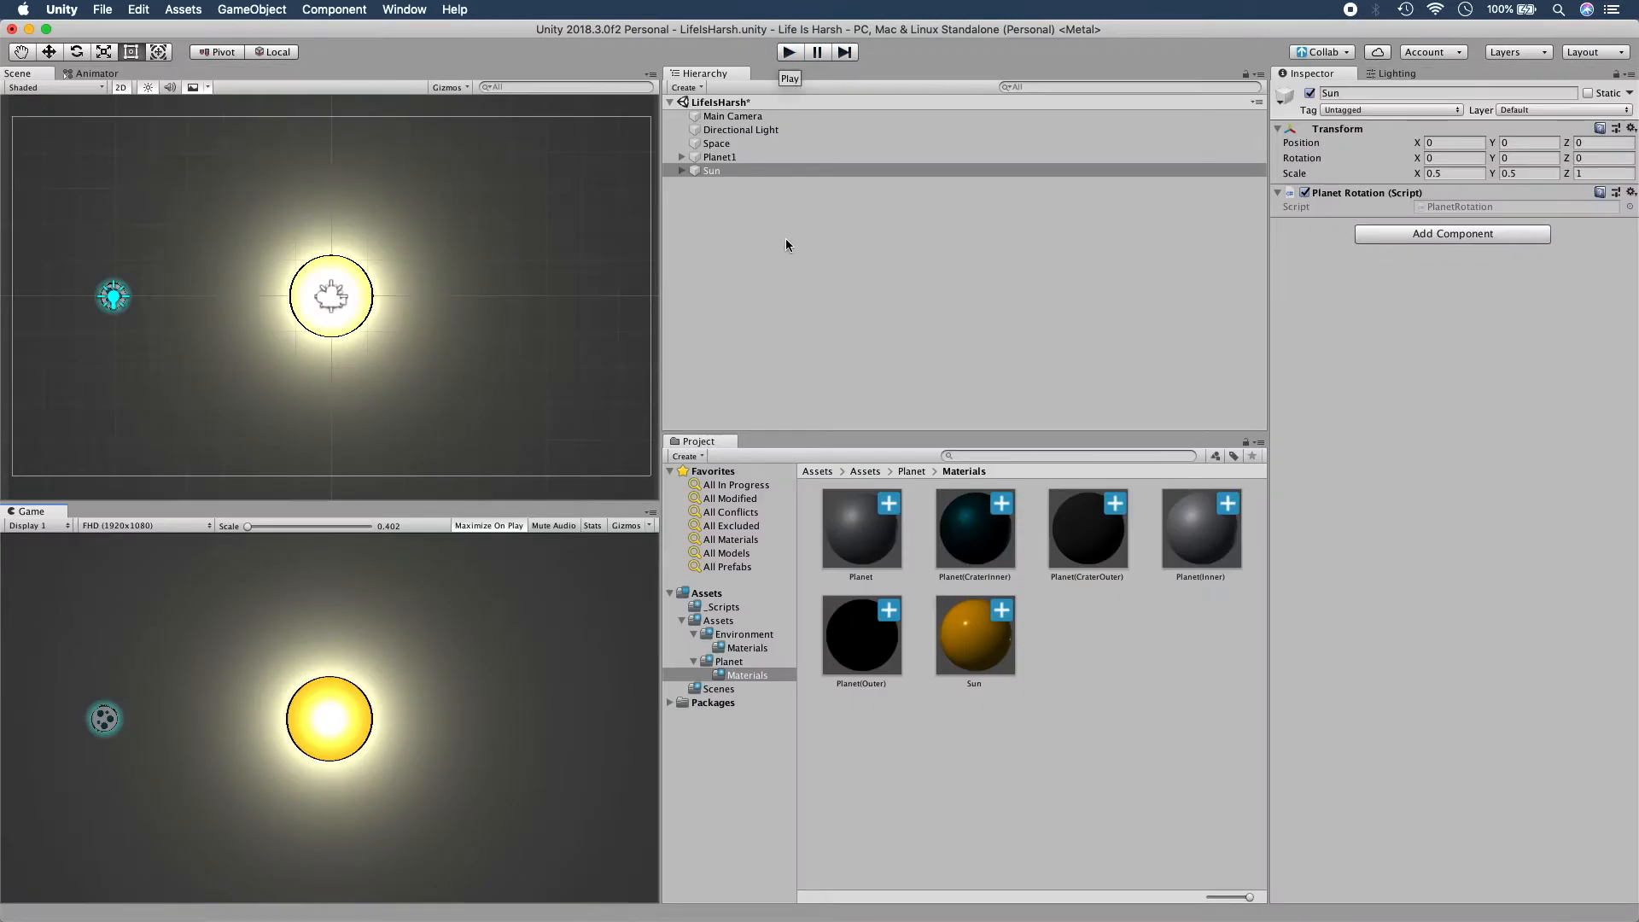
left_click(786, 245)
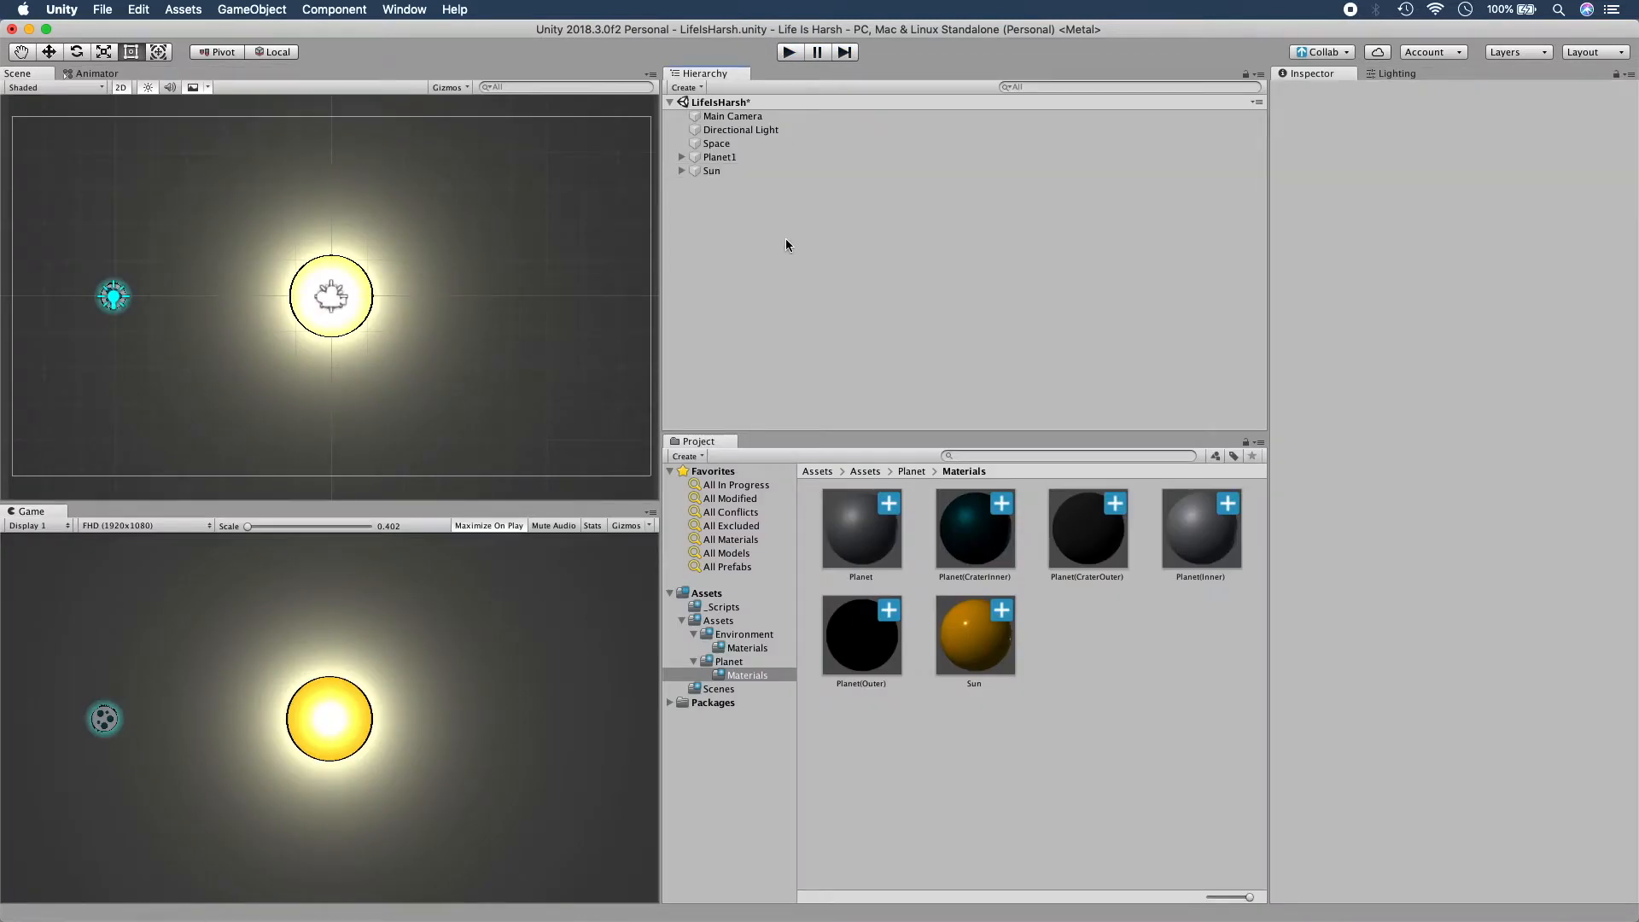
Create a Particle System effect in the scene and set its position to 0, 0, 0.
left_click(697, 89)
mouse_move(743, 159)
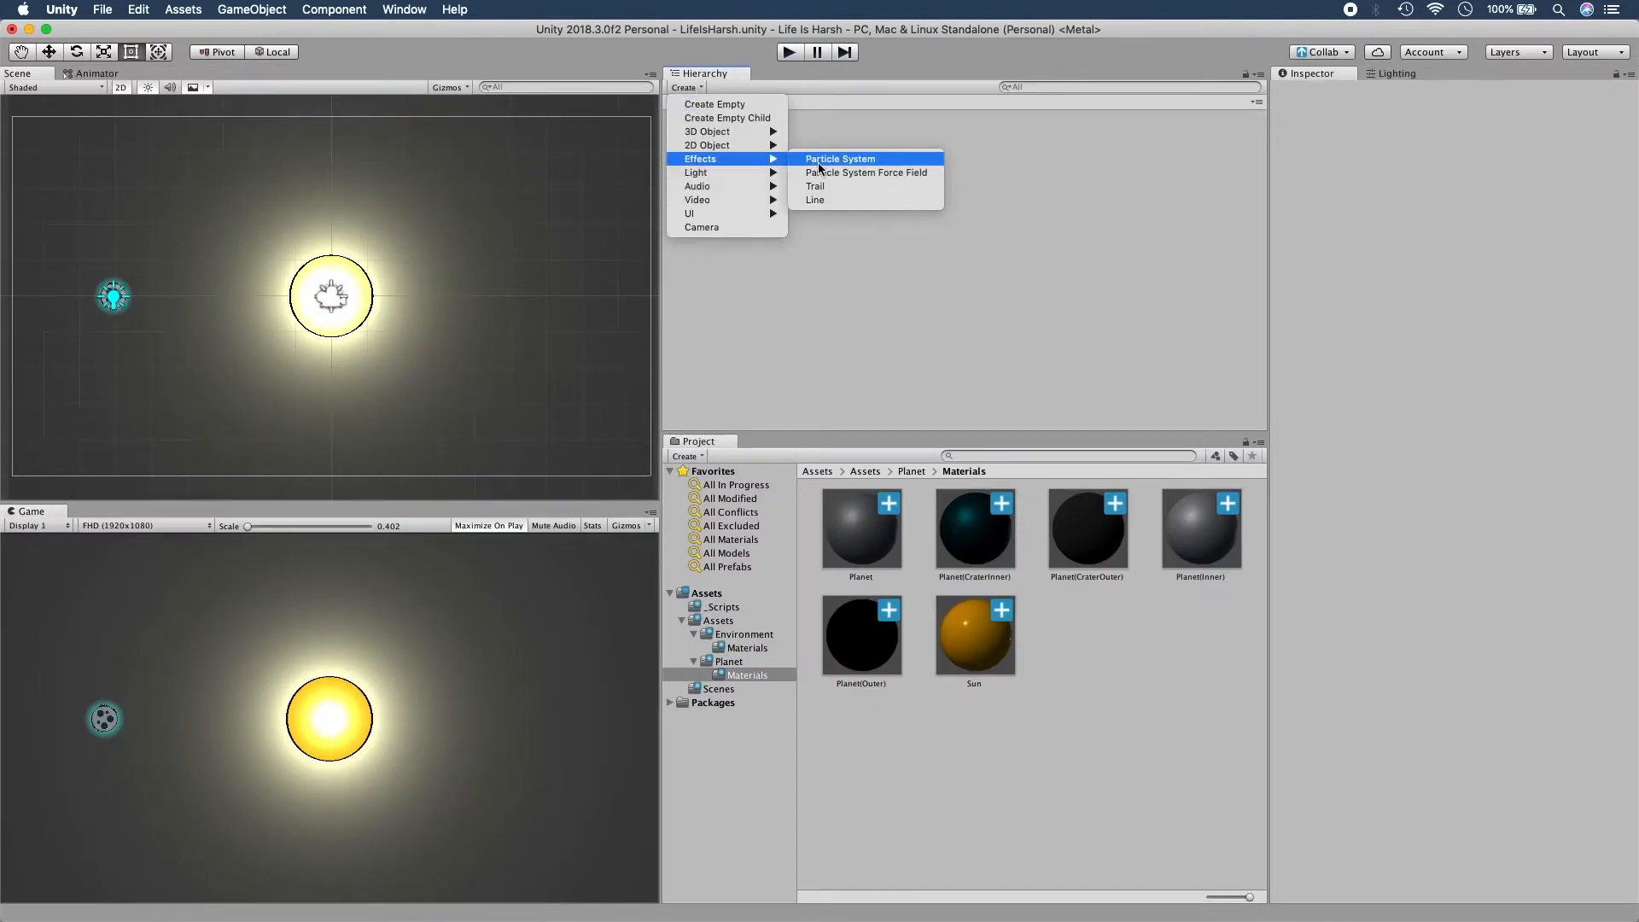
left_click(818, 161)
left_click(1447, 143)
type("0")
key("Tab")
type("0")
key("Tab")
type("0")
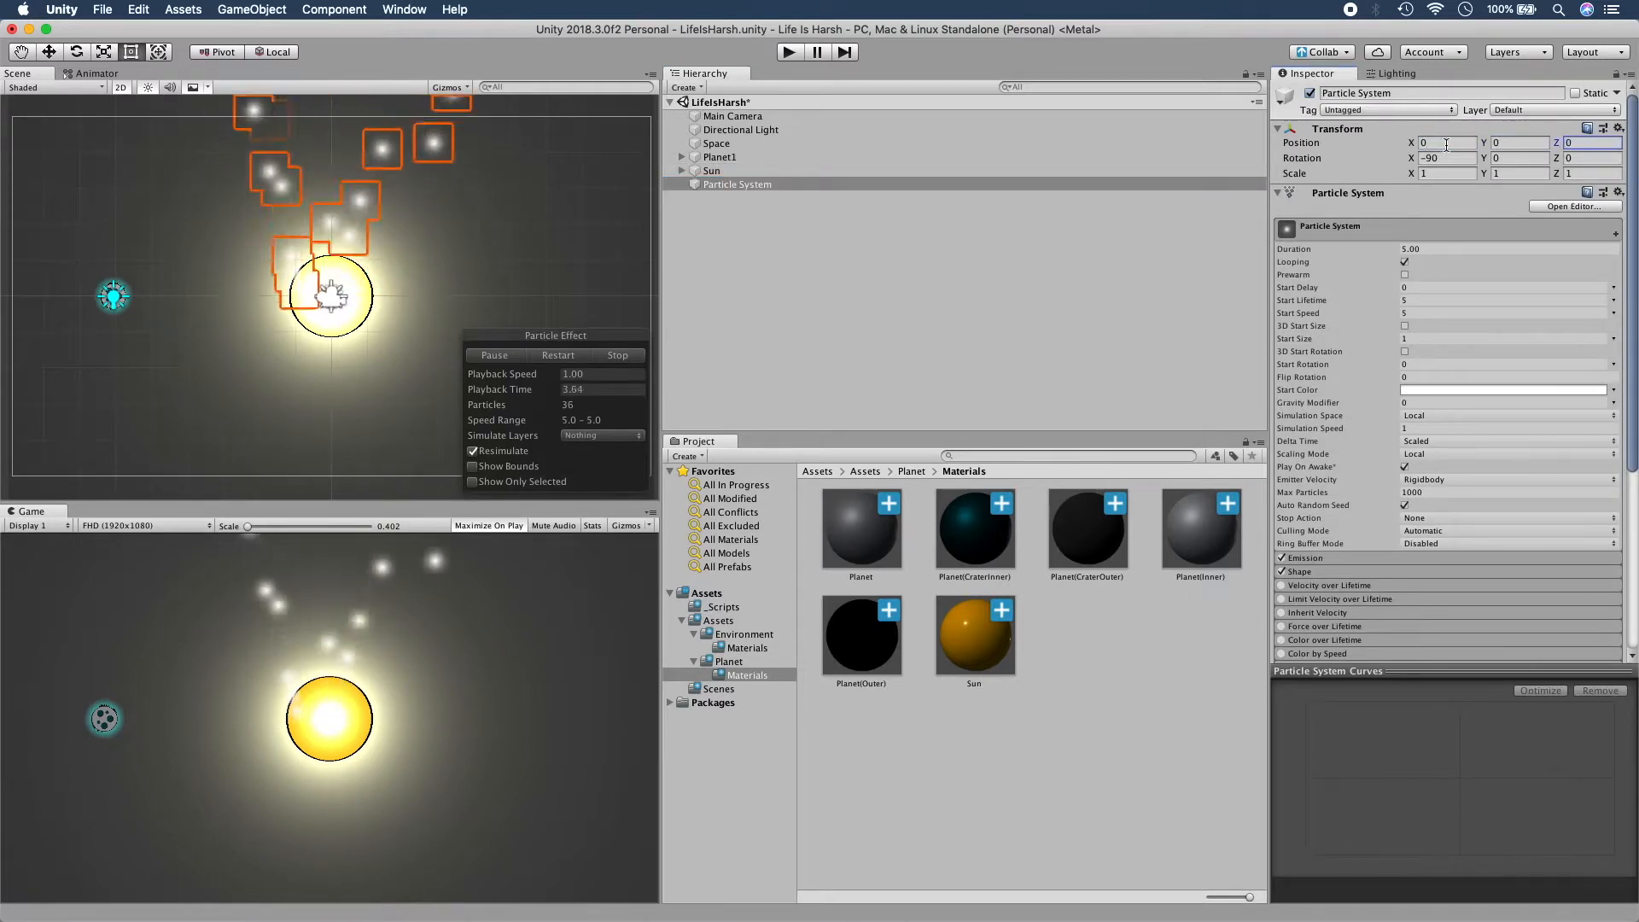
Scale the Particle System to 0.3 in X and Y and set its X rotation to 0.
left_click(1447, 173)
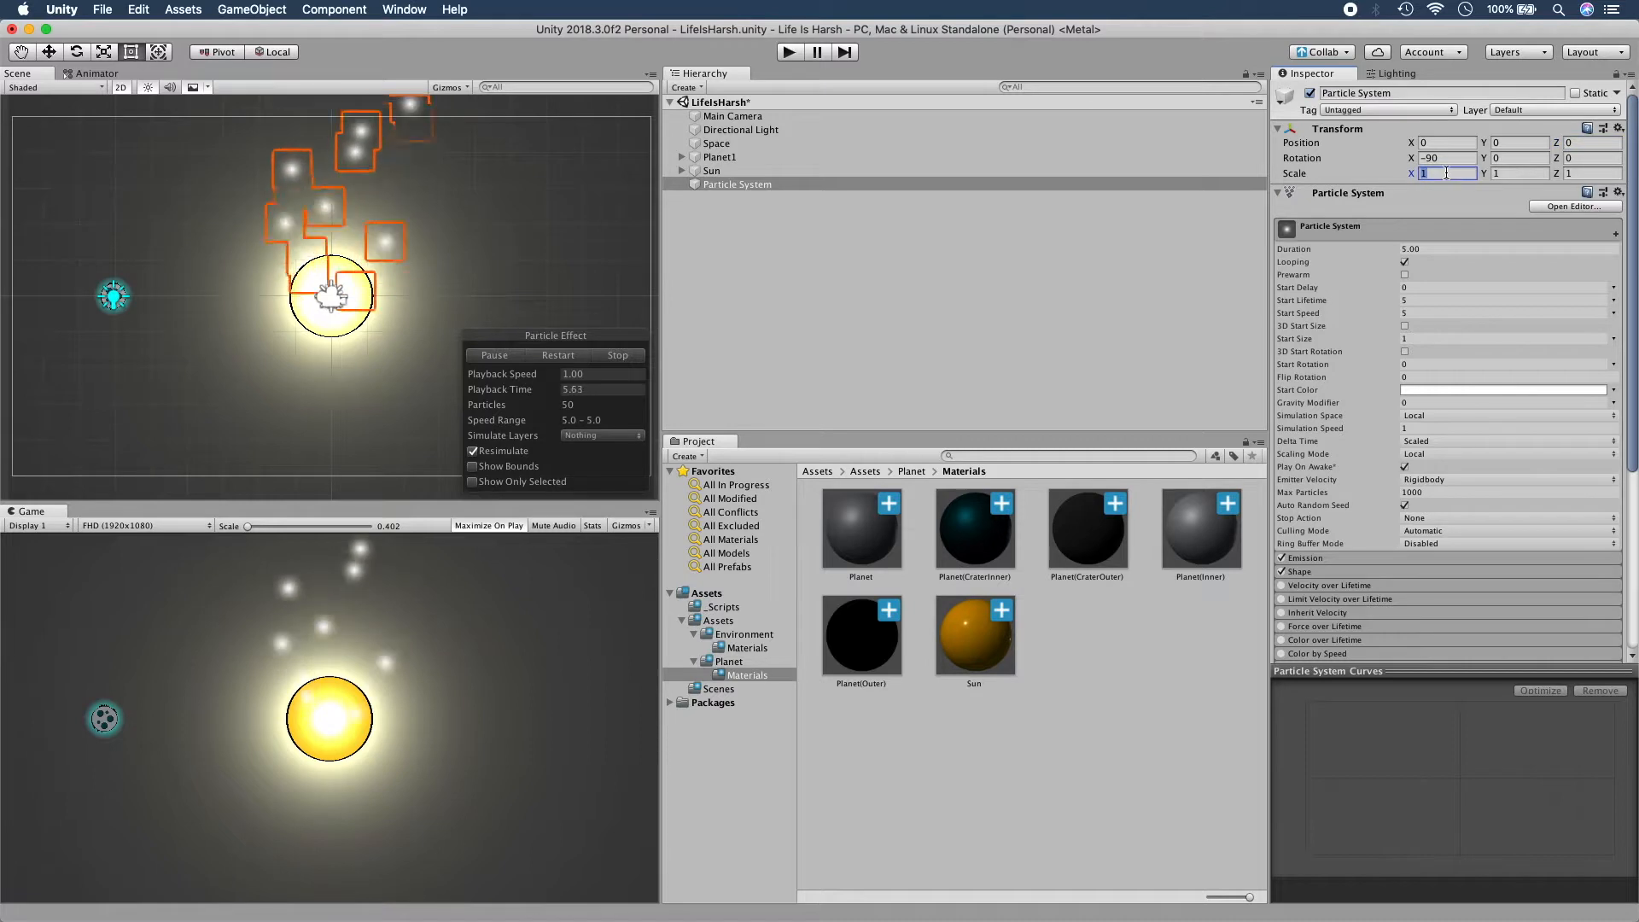
type("0.3")
key("Tab")
type("0.3")
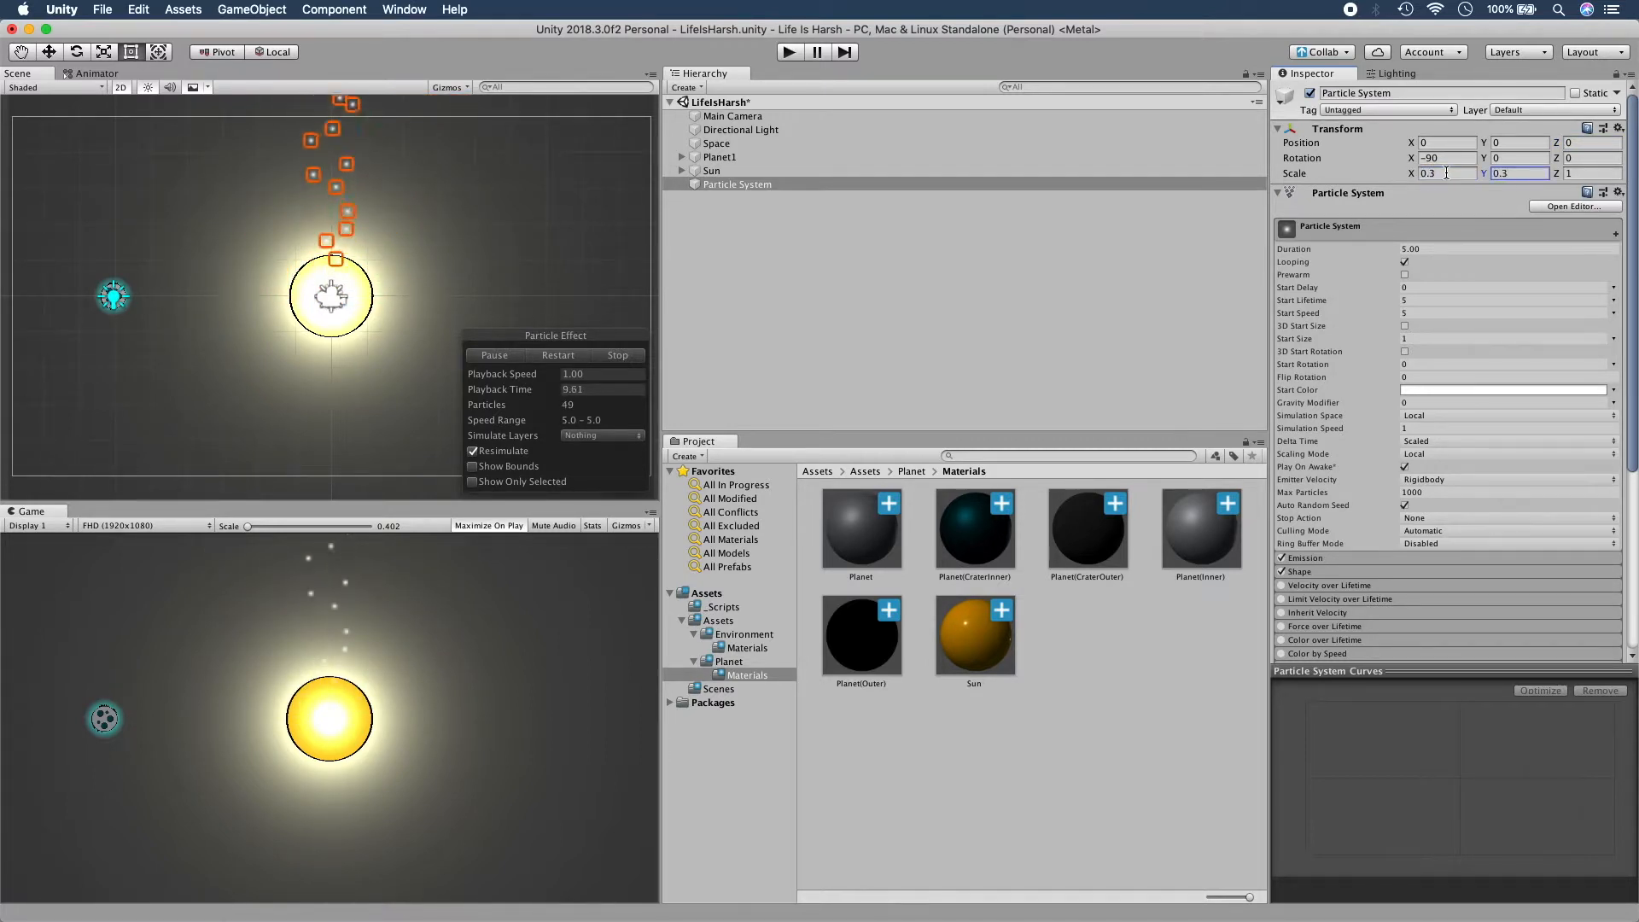
left_click(1450, 158)
type("0")
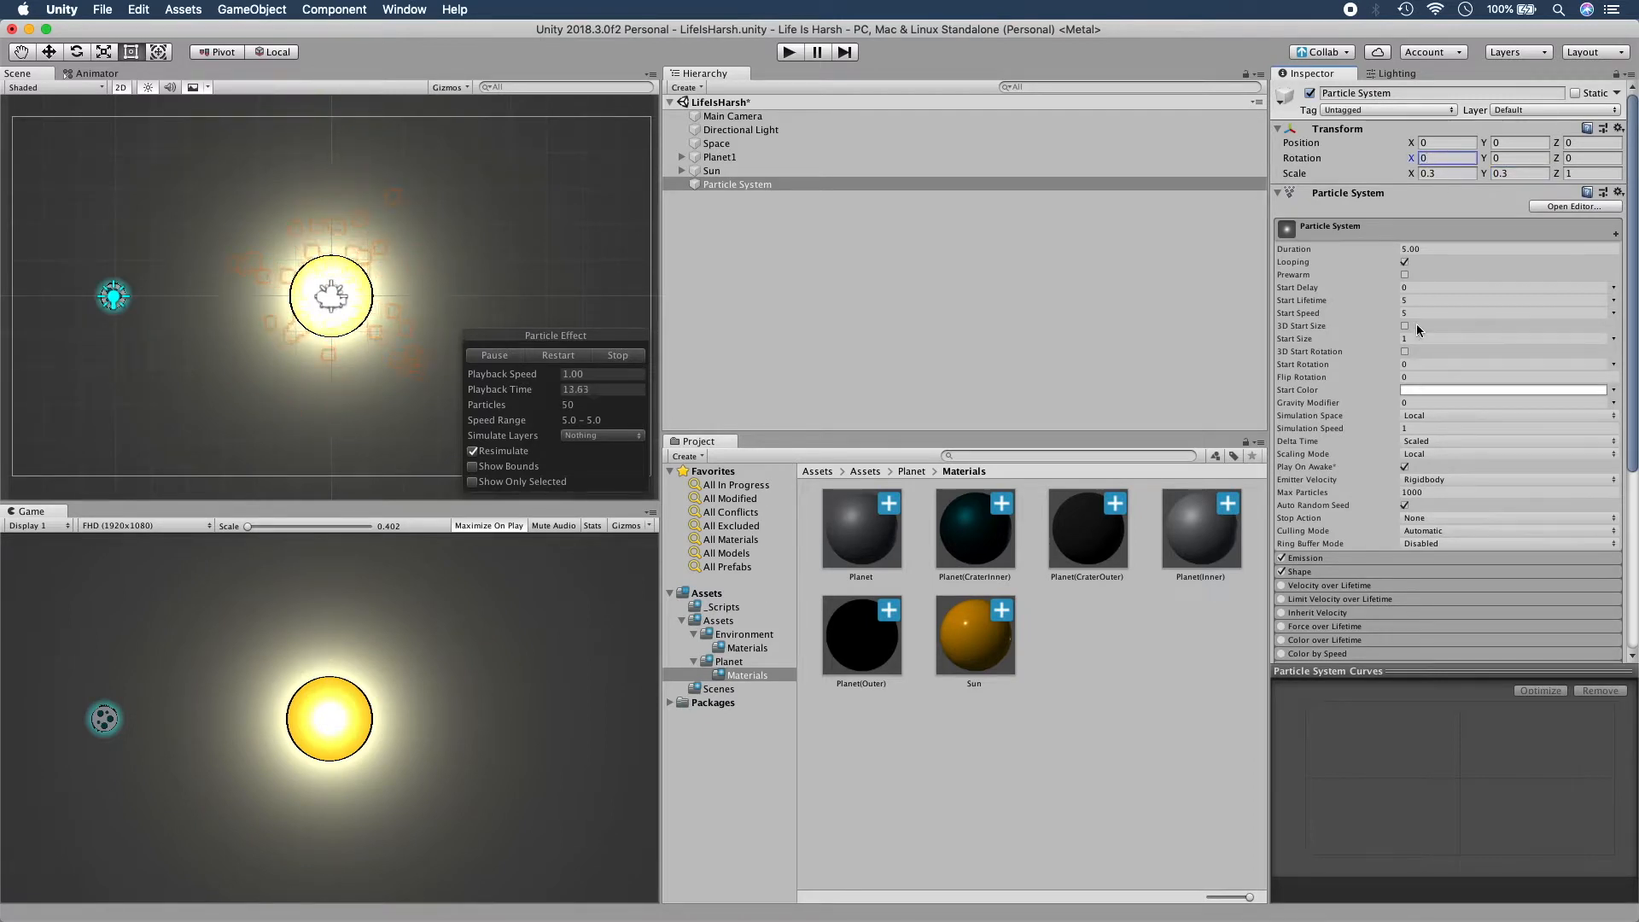
Change the Particle System's emitter shape to Circle and collapse the Shape module.
left_click(1396, 569)
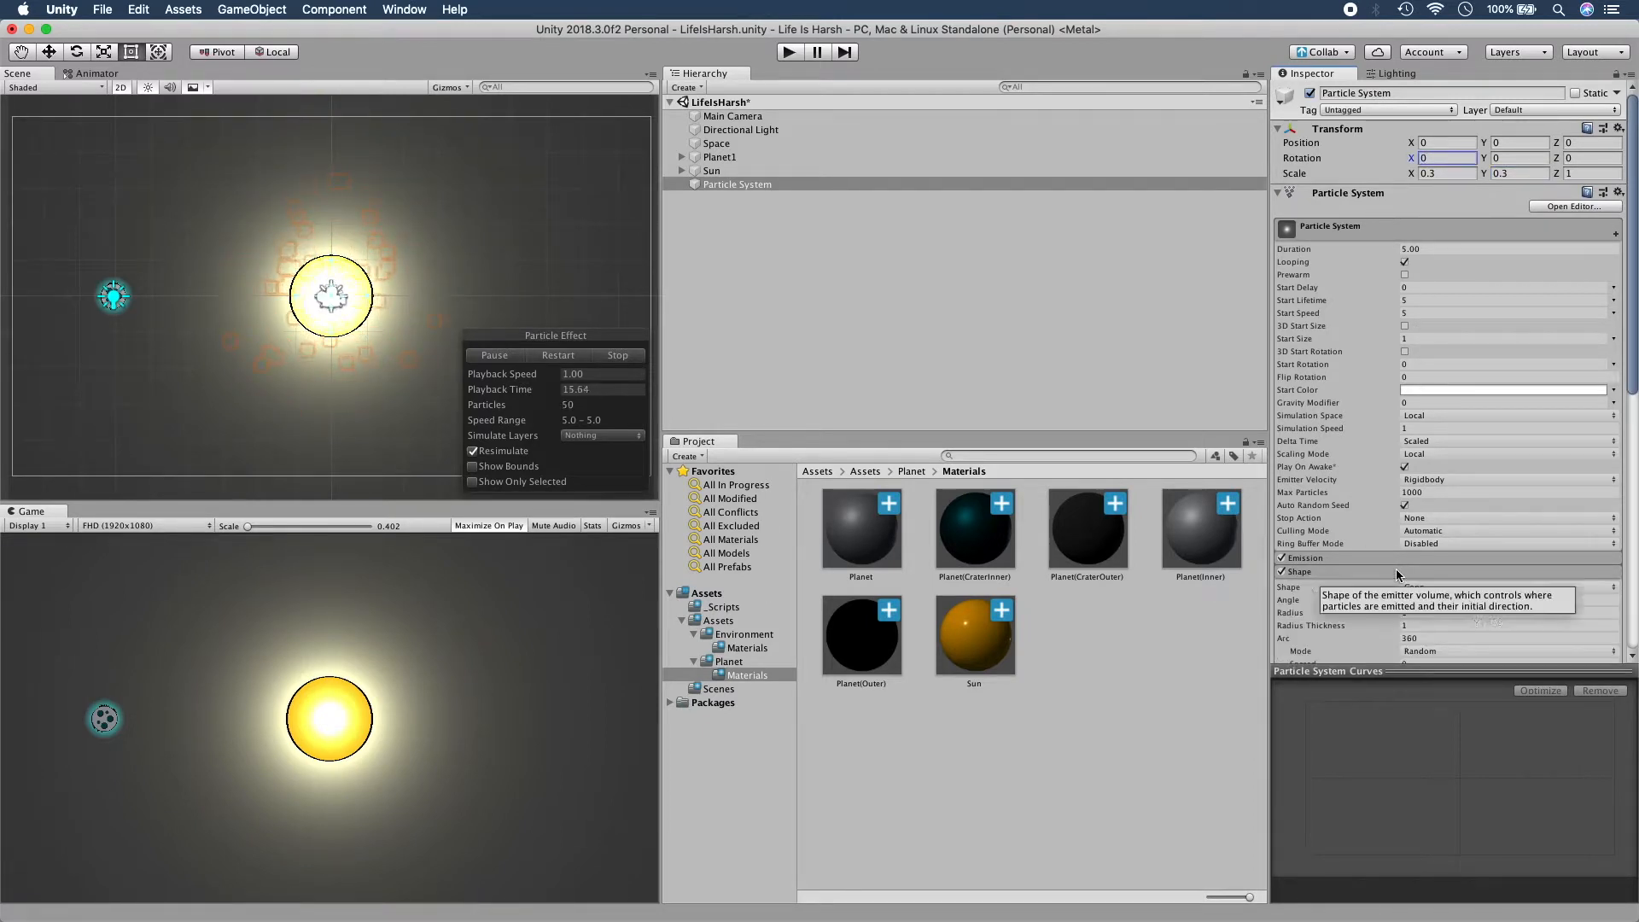
scroll(1409, 547, "down", 3)
left_click(1443, 488)
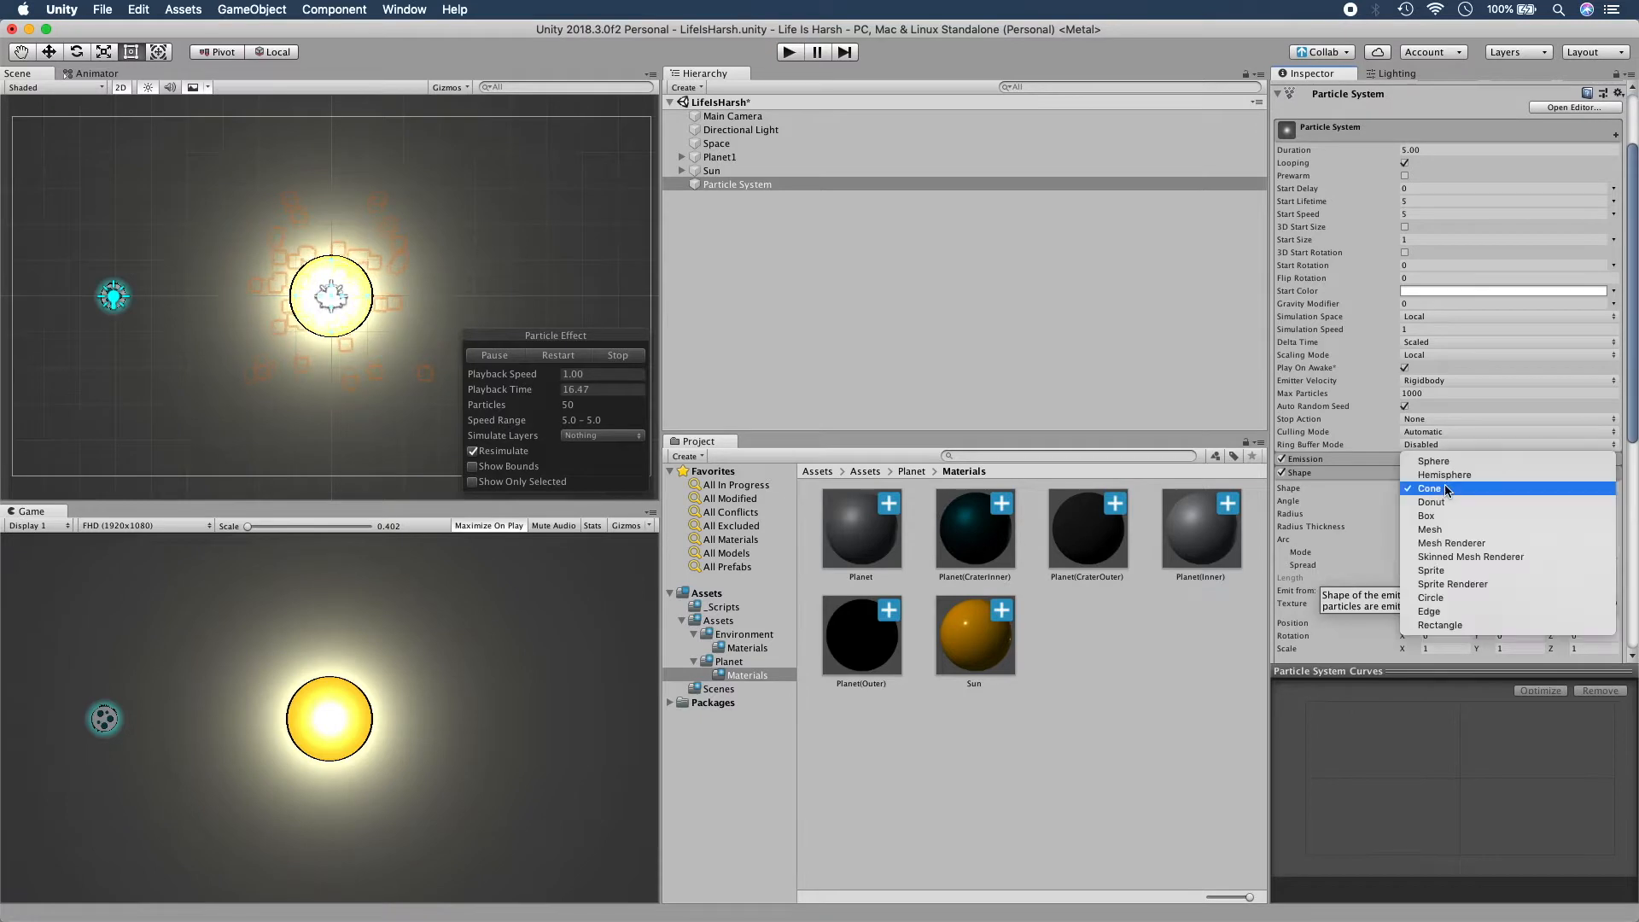
left_click(1443, 597)
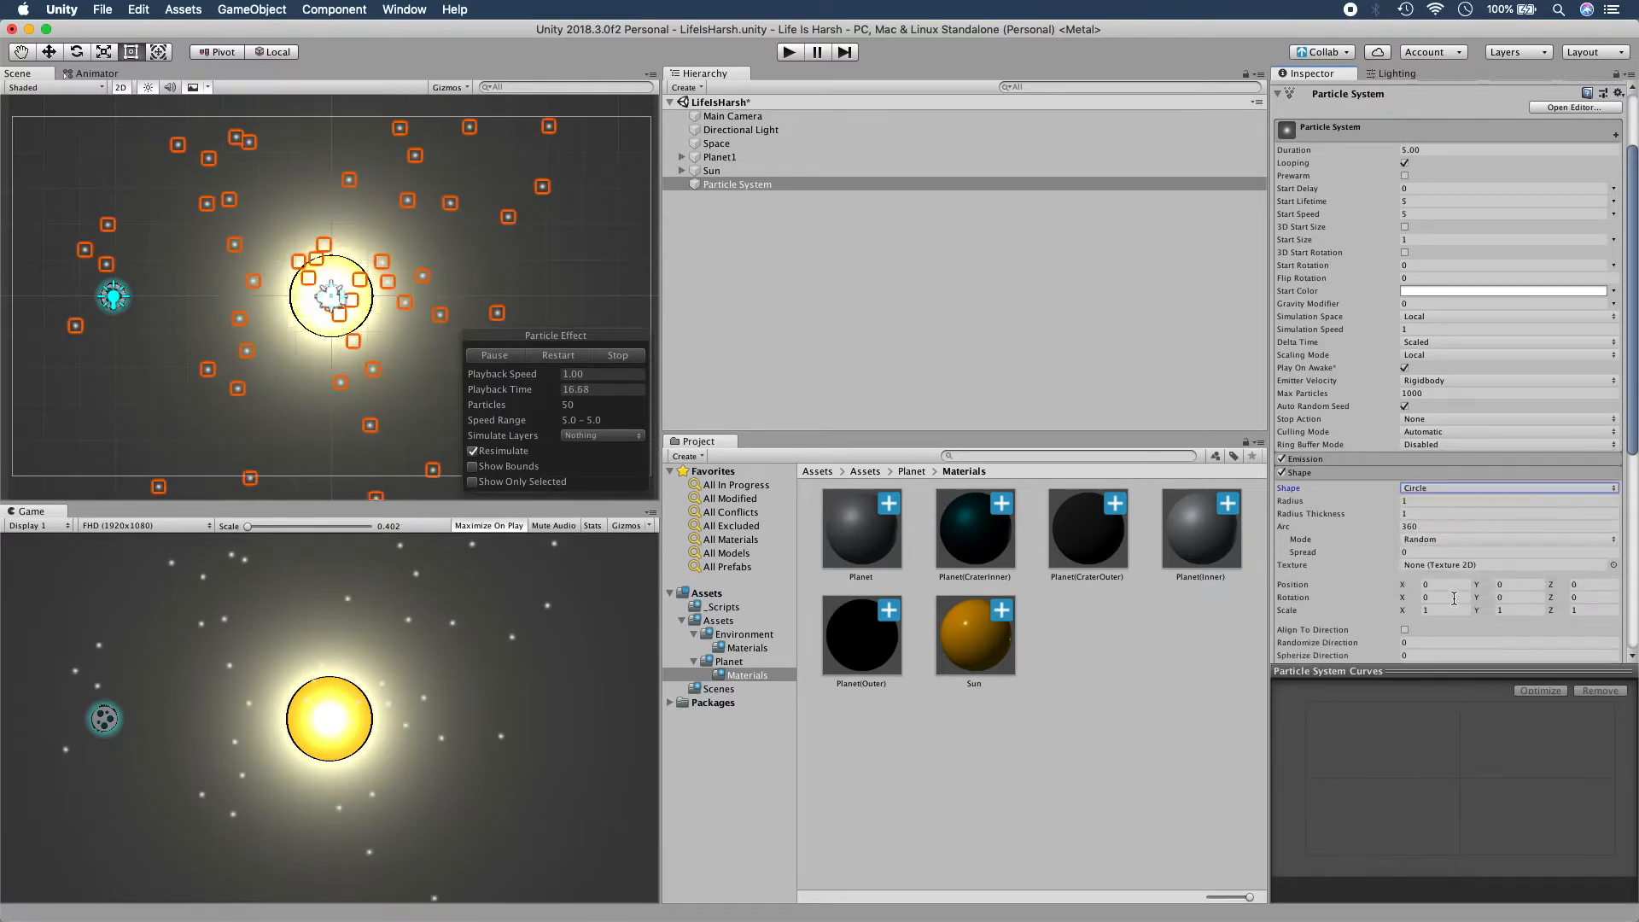
left_click(1411, 472)
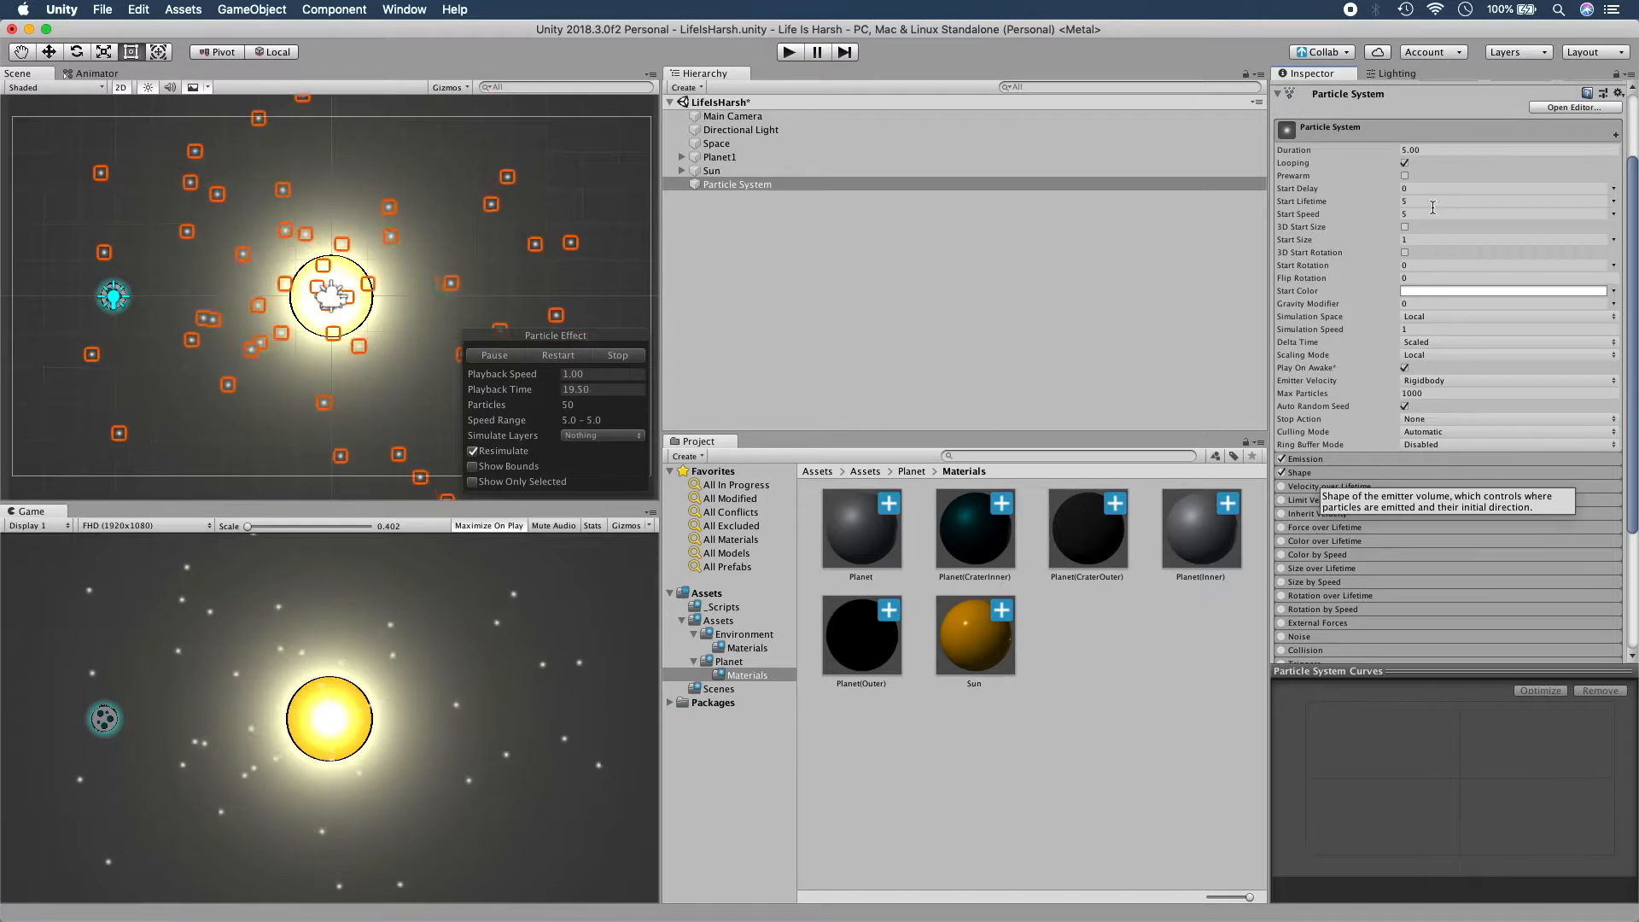
Set the Particle System's duration to 1 and its start speed to 1.
left_click(1451, 149)
type("1")
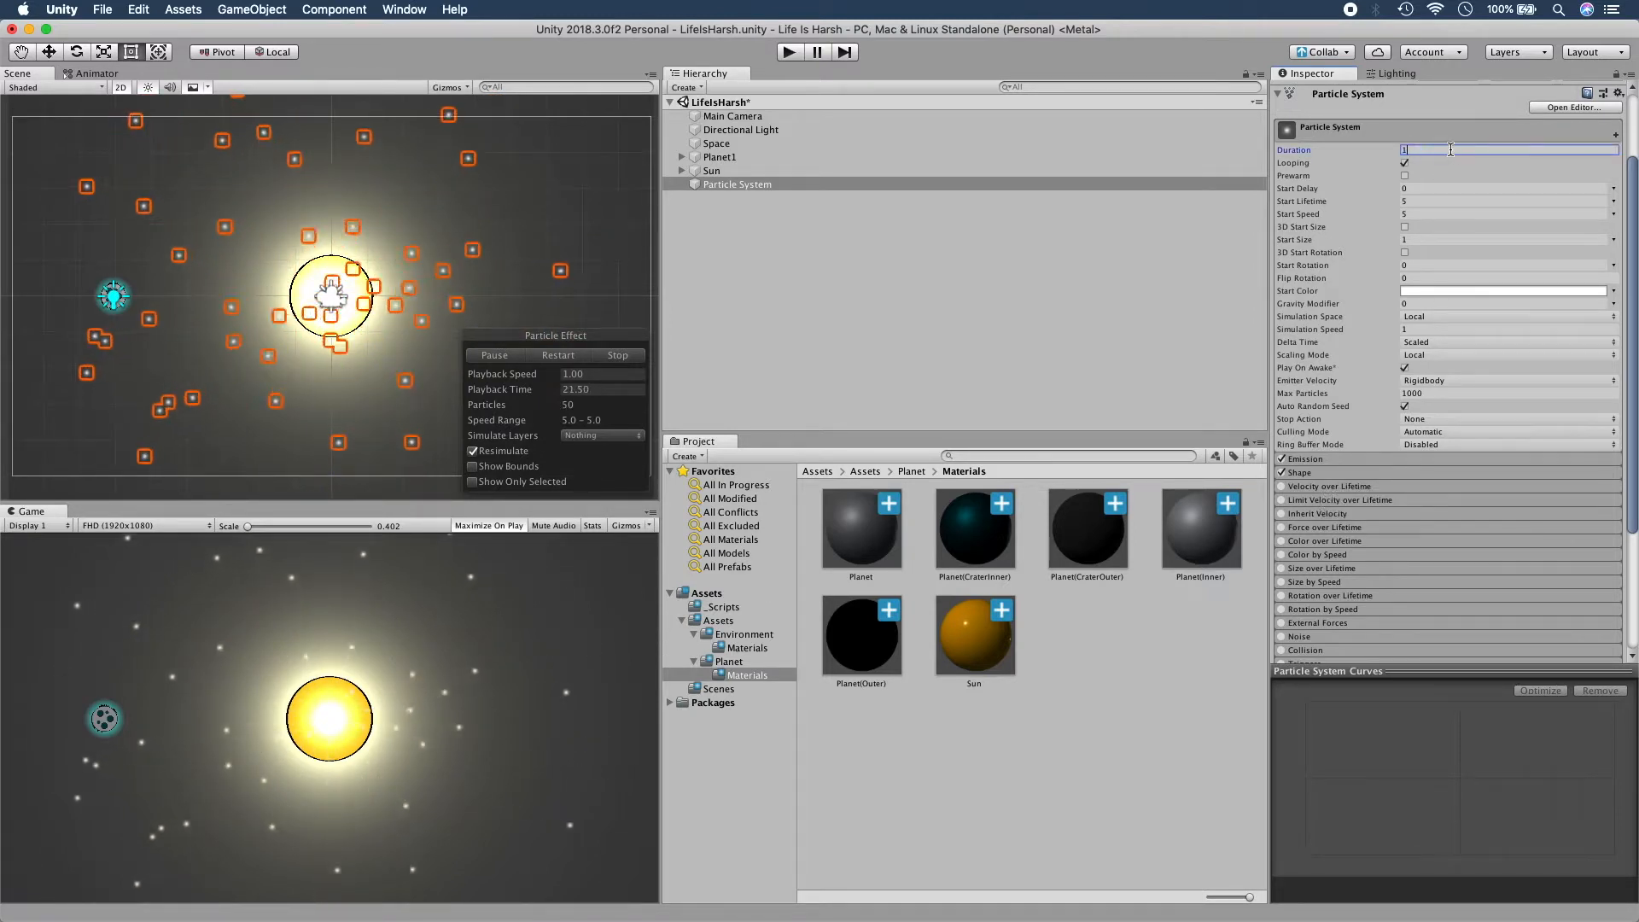
left_click(1431, 214)
type("1")
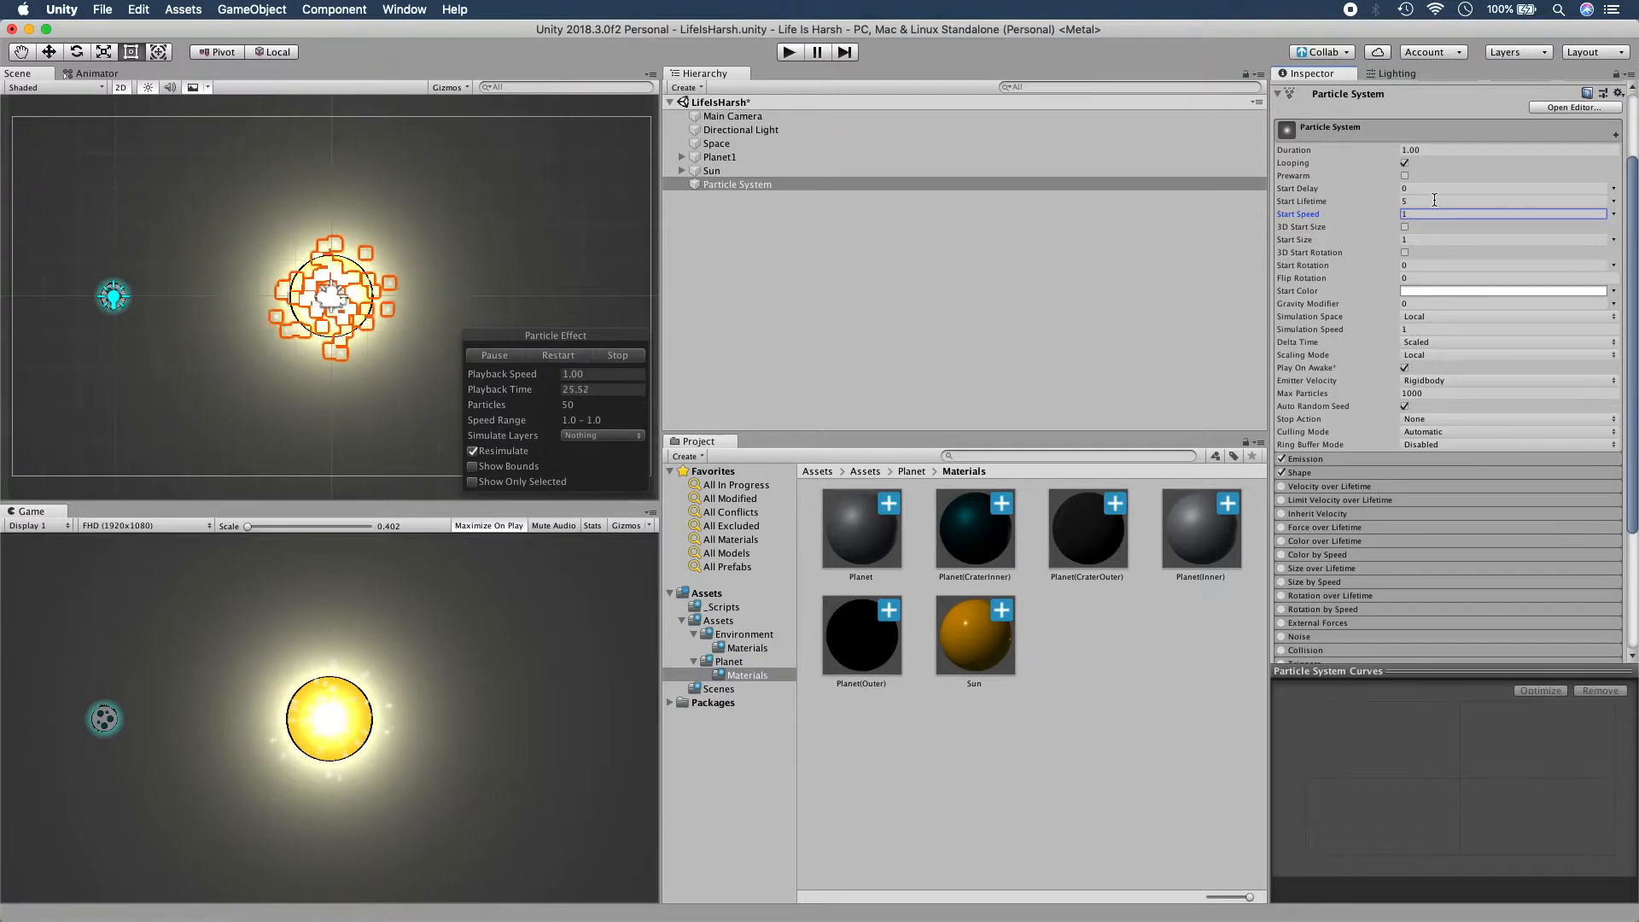
Try a start lifetime of 30 for the particles and set it back to 5.
left_click(1434, 199)
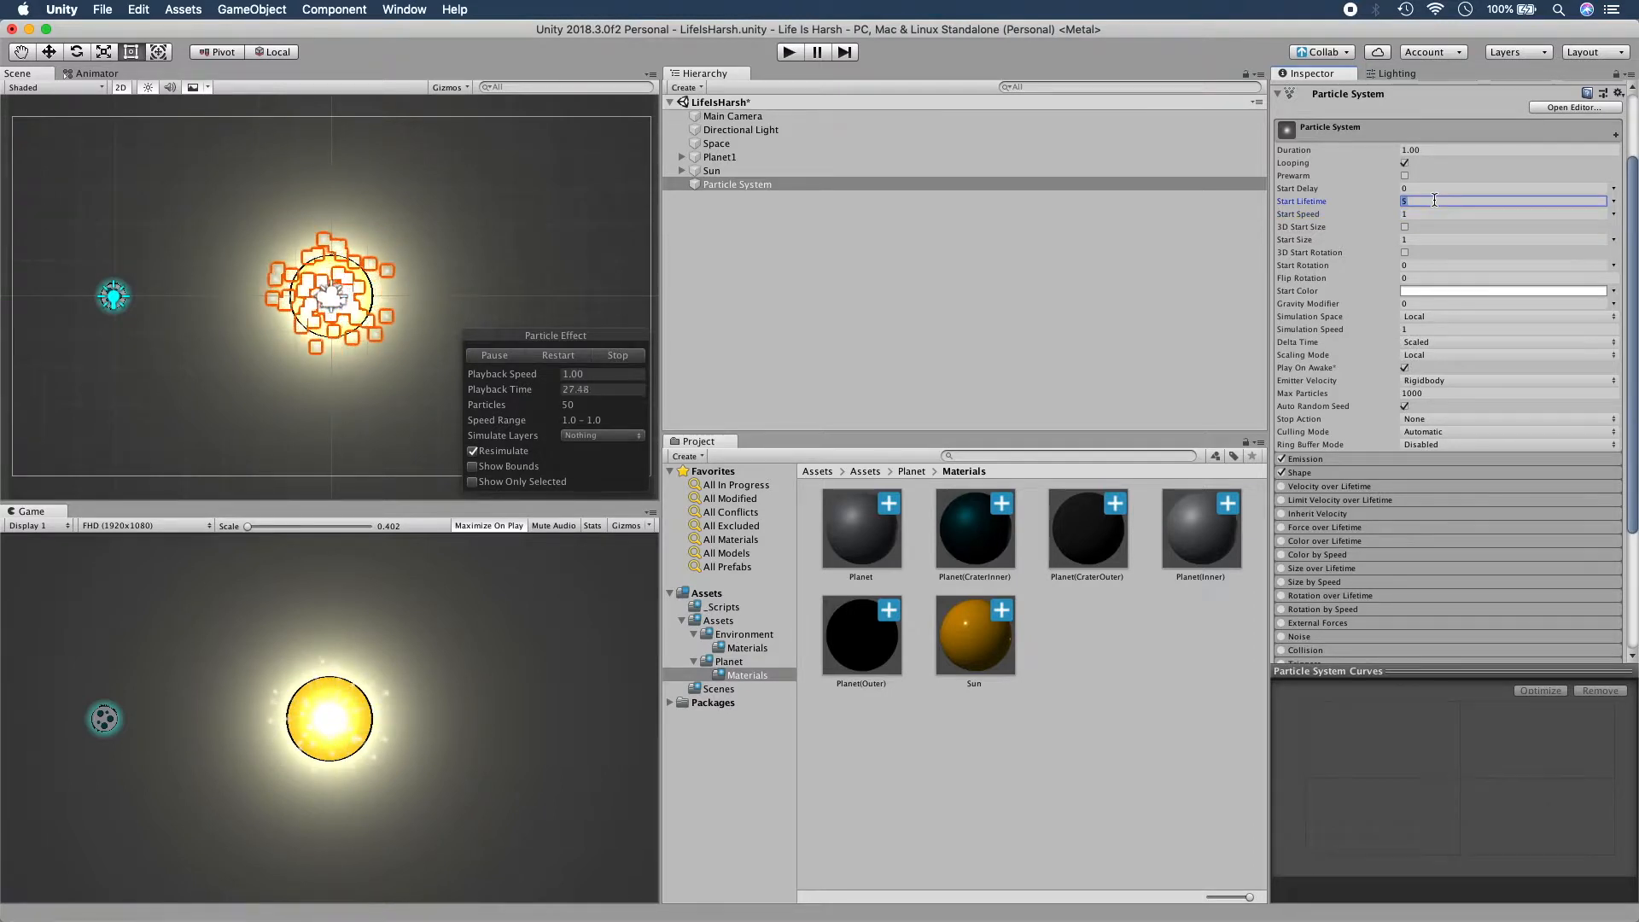
type("30")
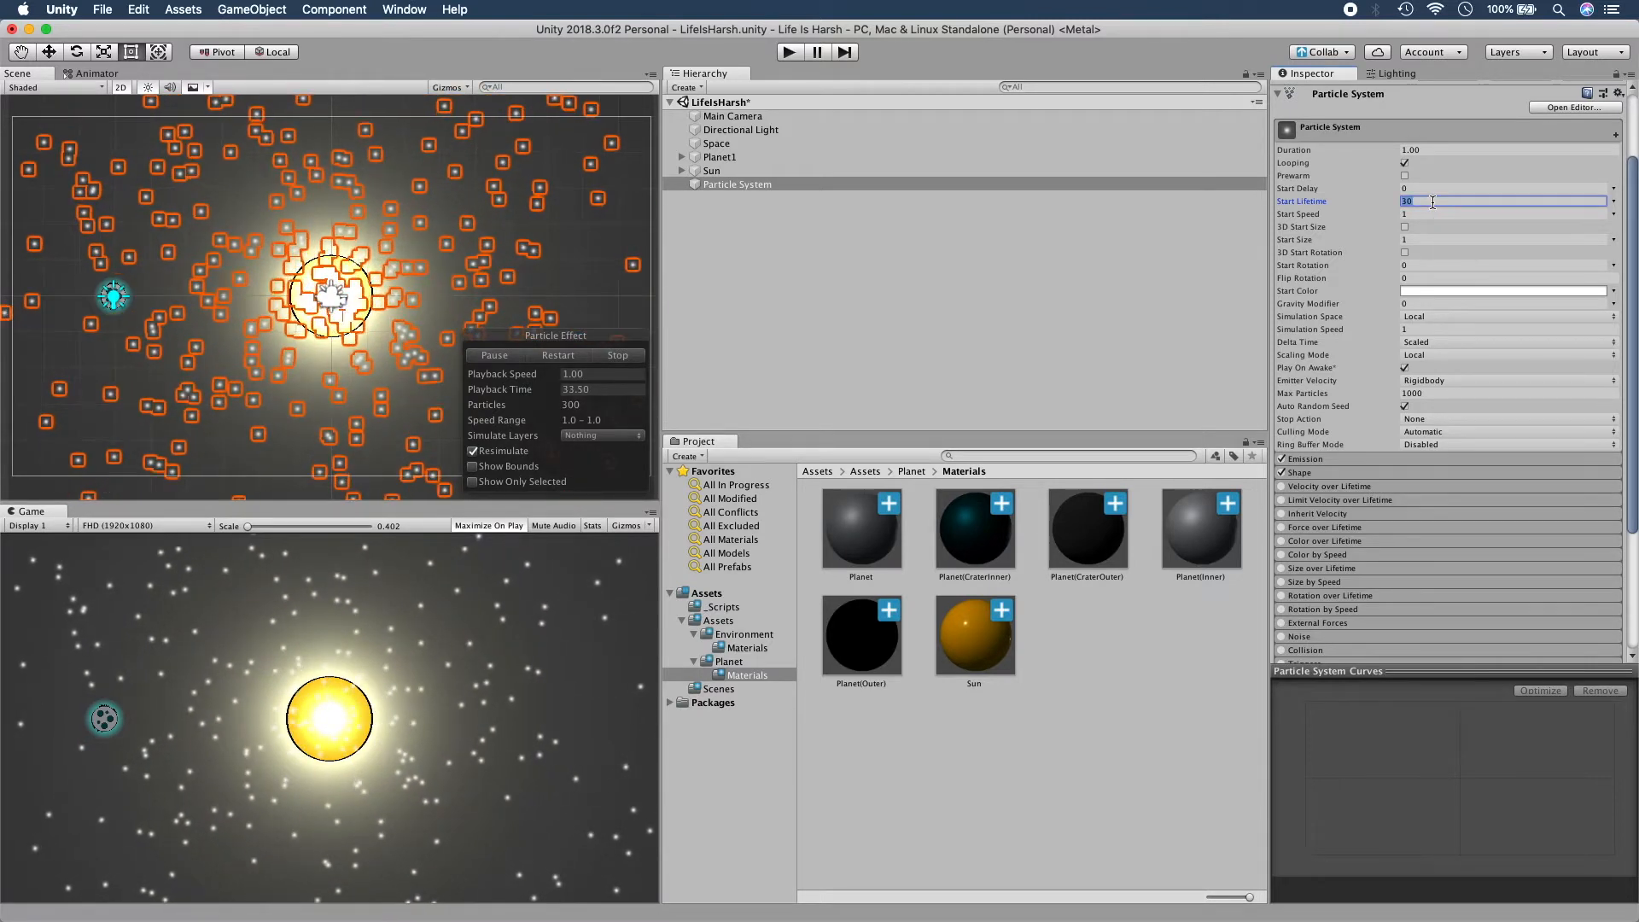
key("Return")
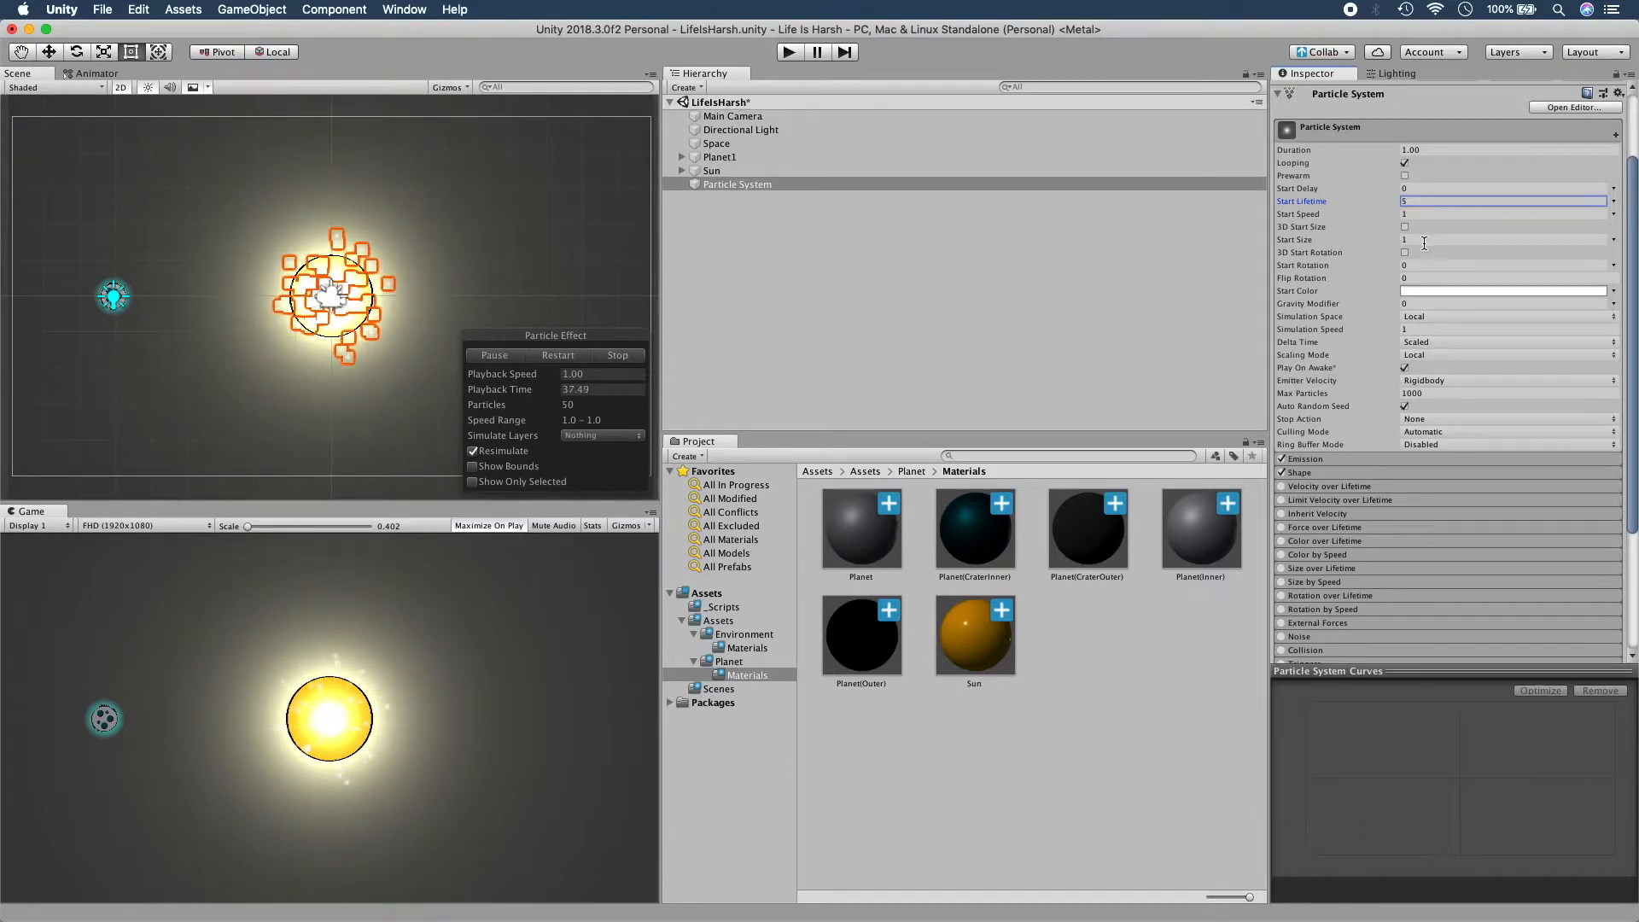
Set the render mode in the Particle System's Renderer module to Stretched Billboard.
scroll(1423, 243, "down", 5)
left_click(1366, 564)
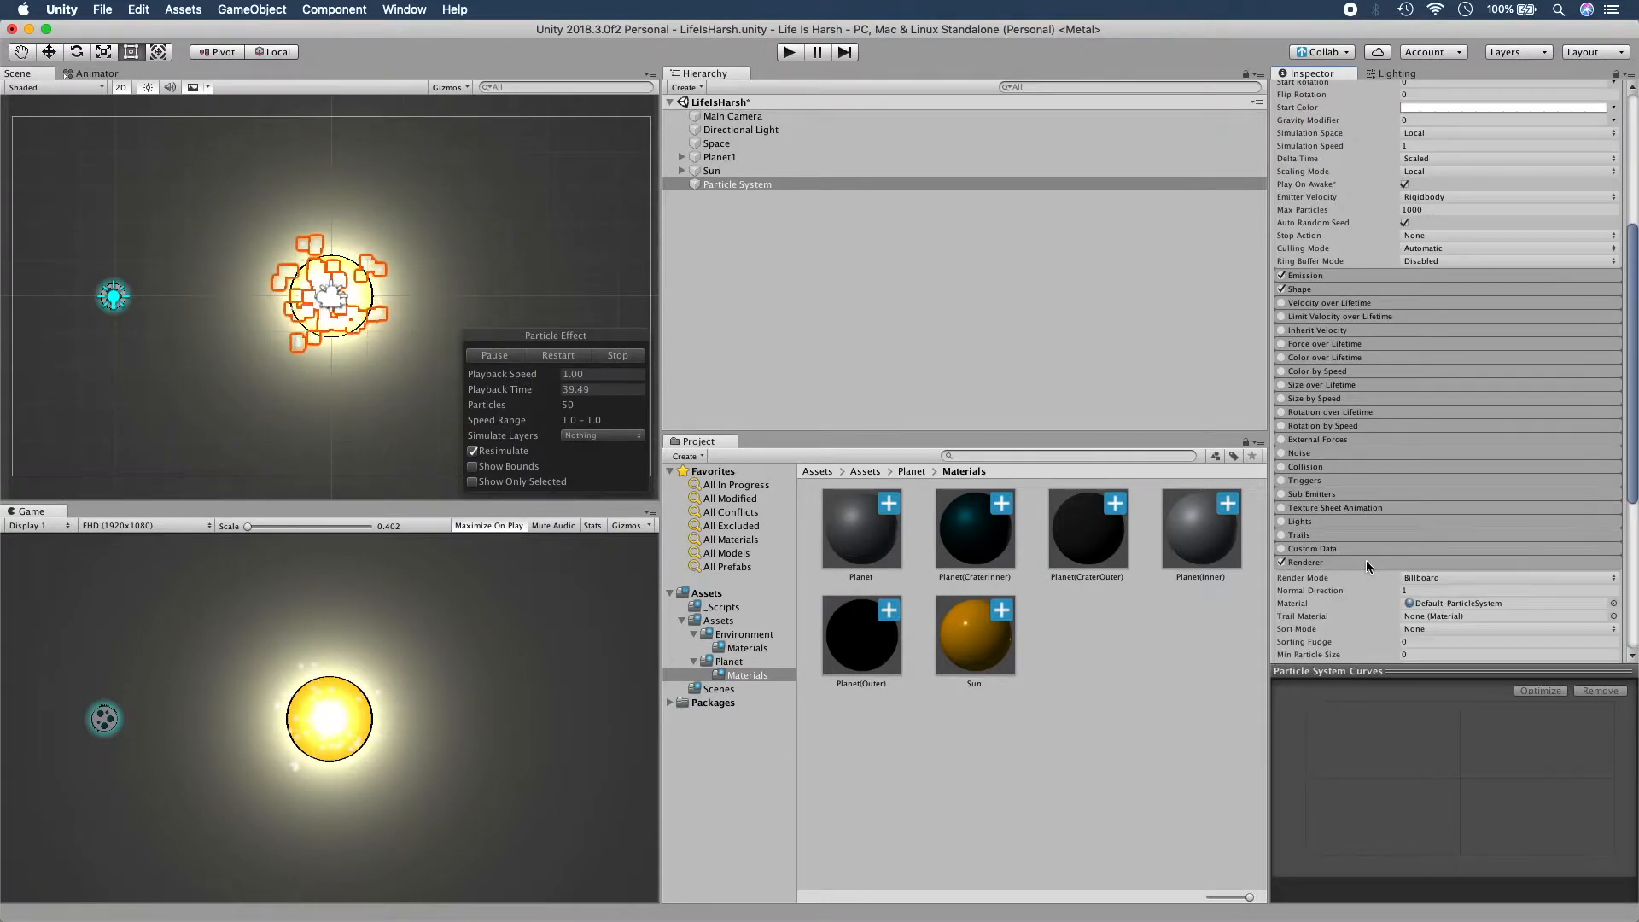
scroll(1366, 560, "down", 5)
left_click(1457, 388)
left_click(1456, 402)
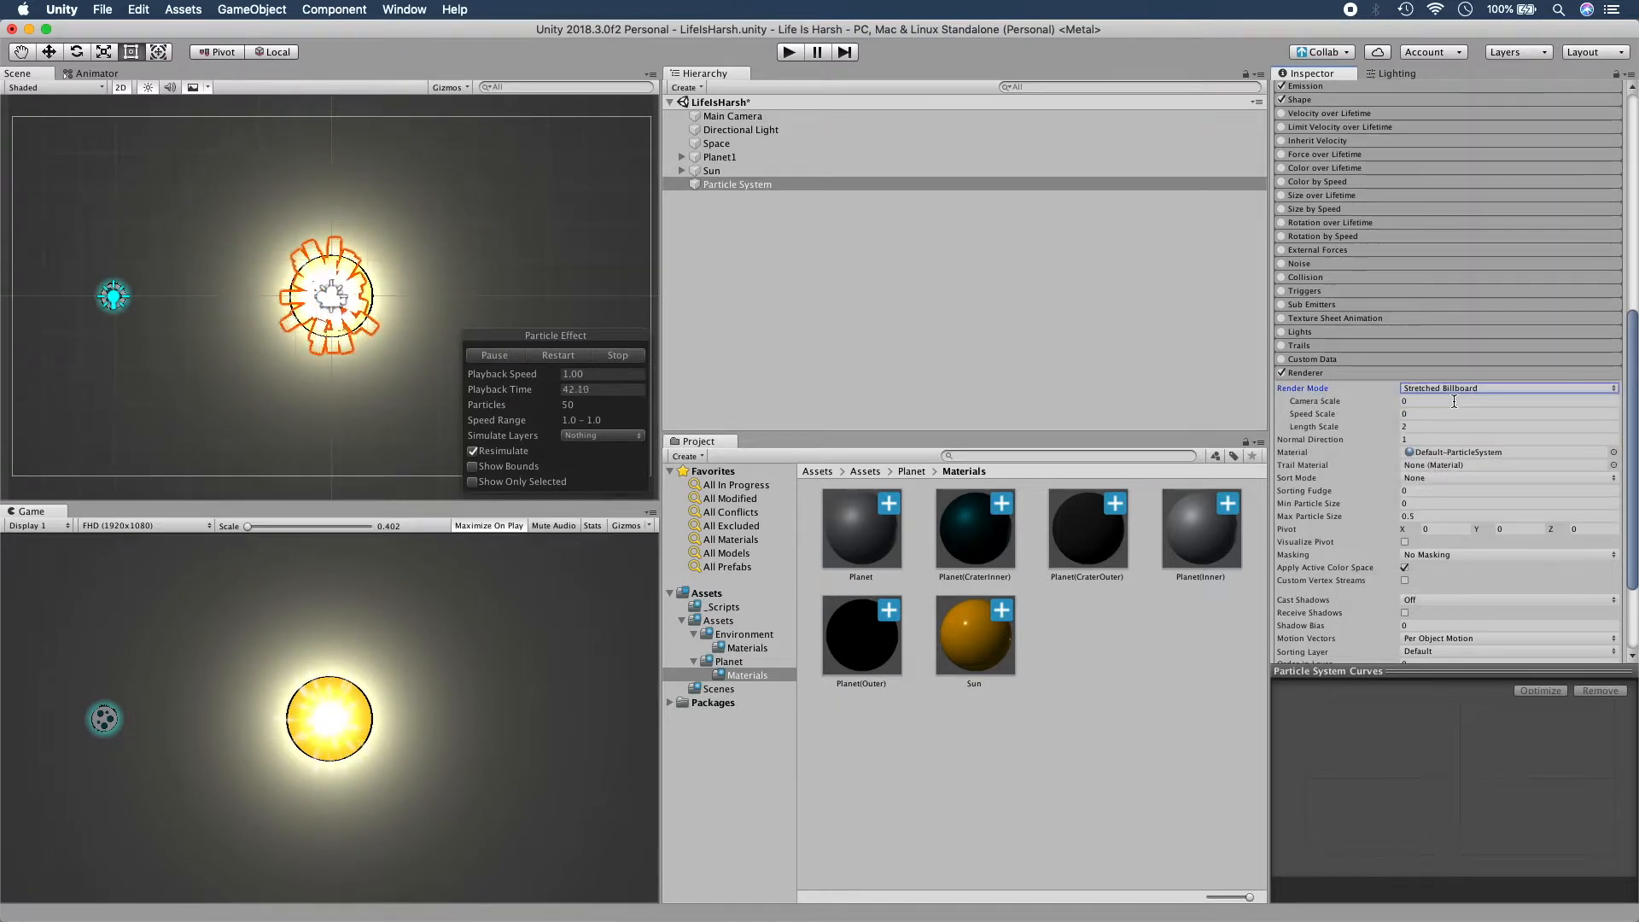
Set the particle emission's rate over time to 30 and preview the effect by playing and stopping the scene.
scroll(1417, 381, "up", 9)
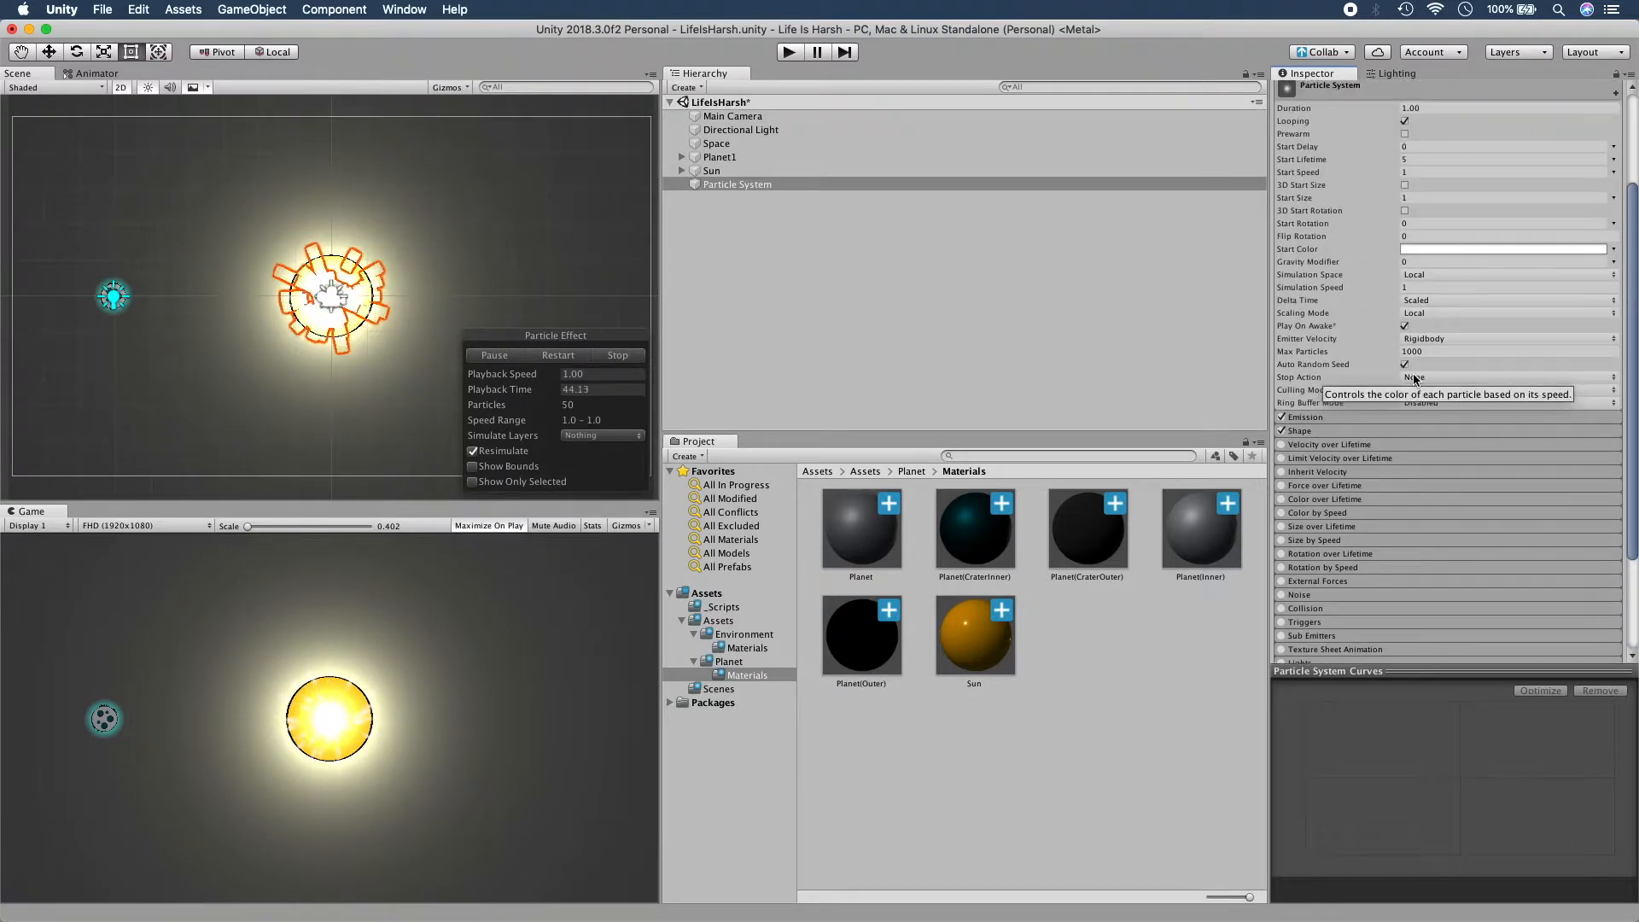
left_click(1396, 417)
left_click(1417, 432)
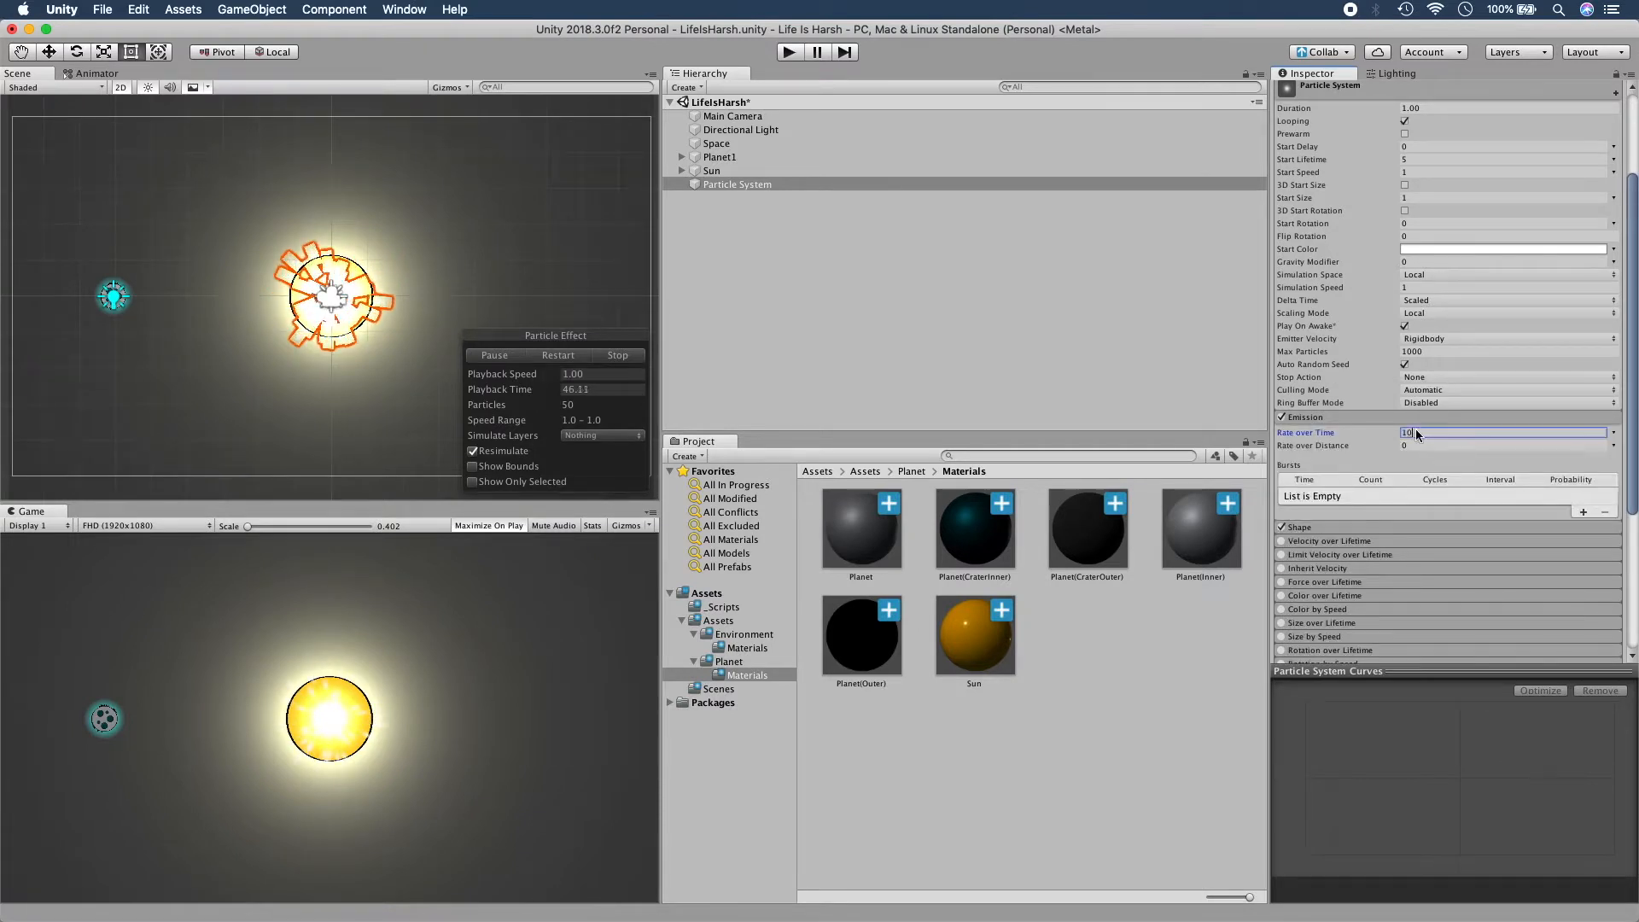
type("30")
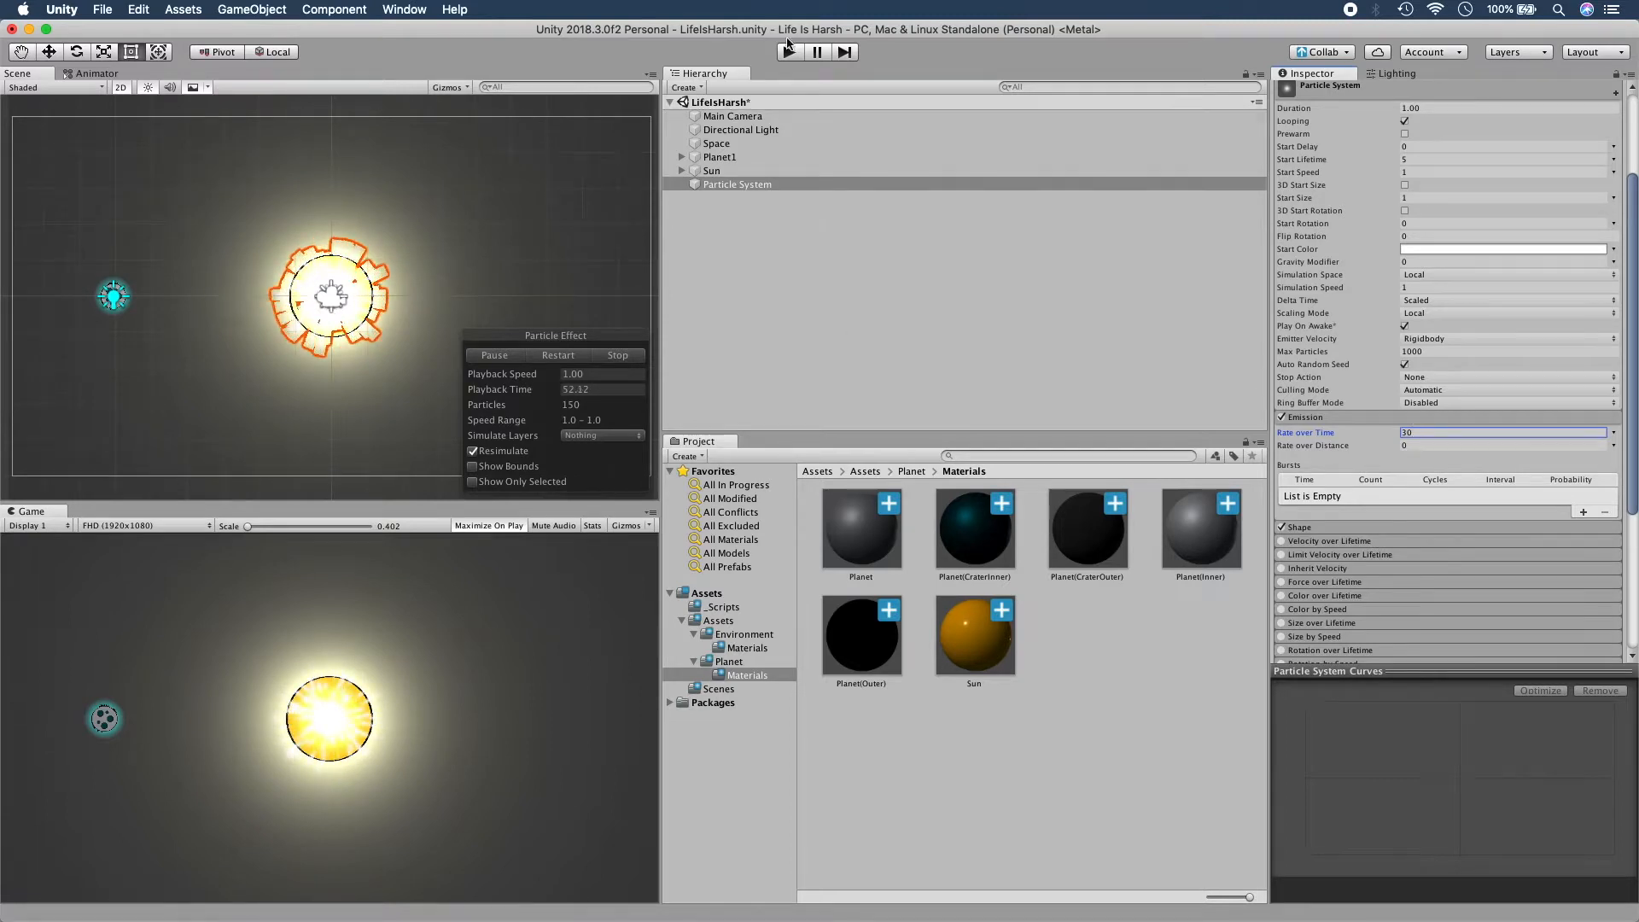
left_click(789, 53)
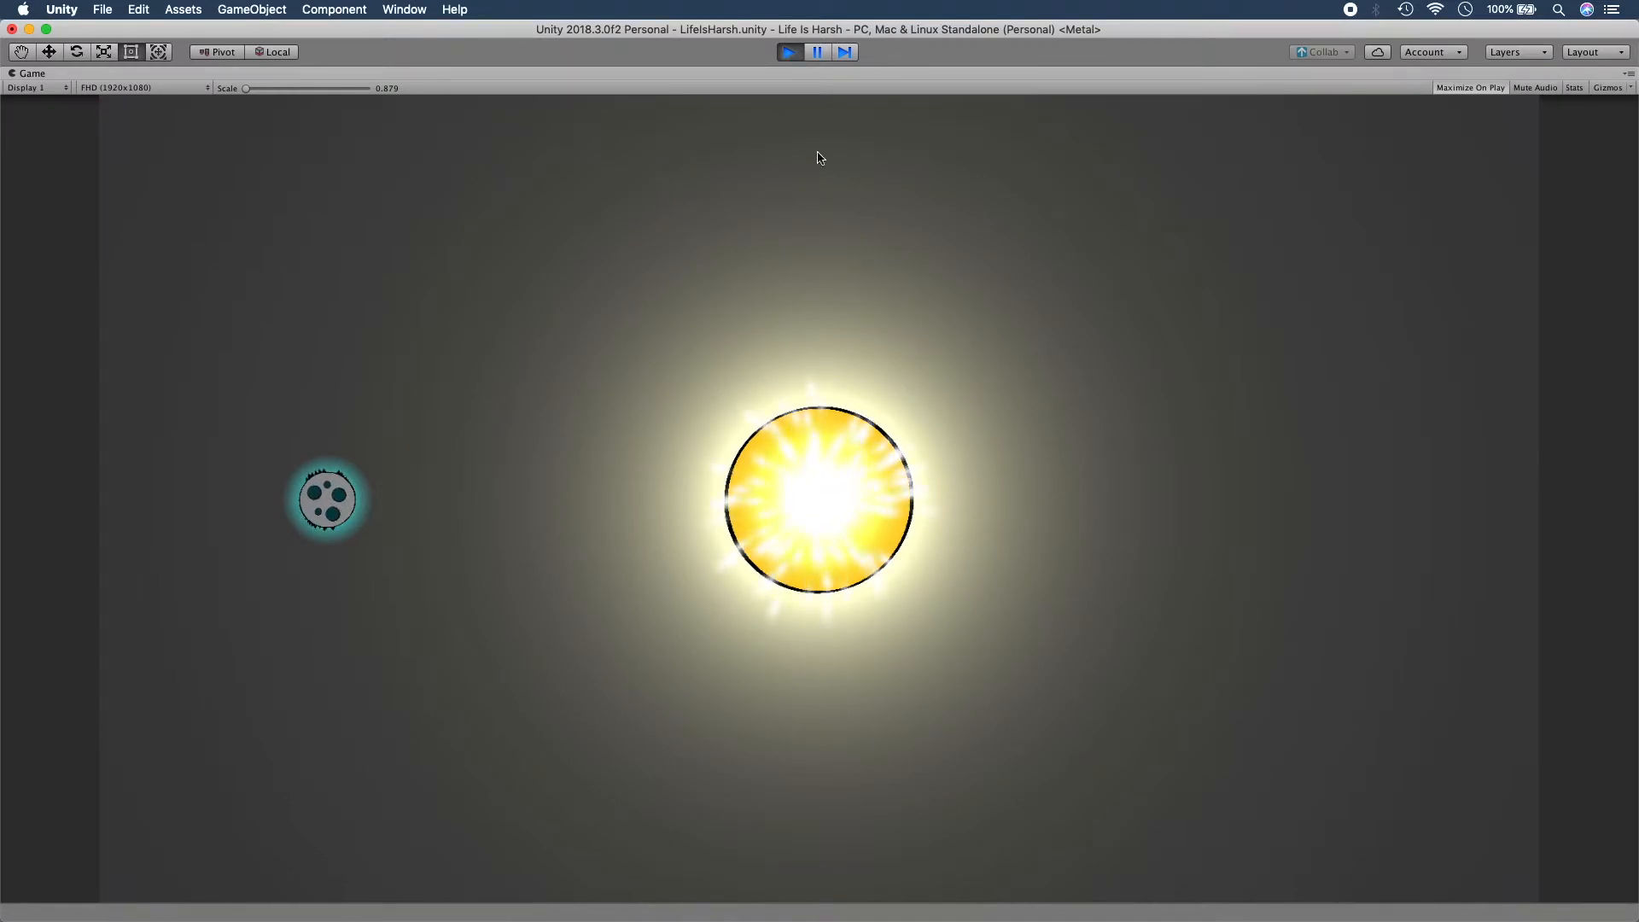
left_click(790, 52)
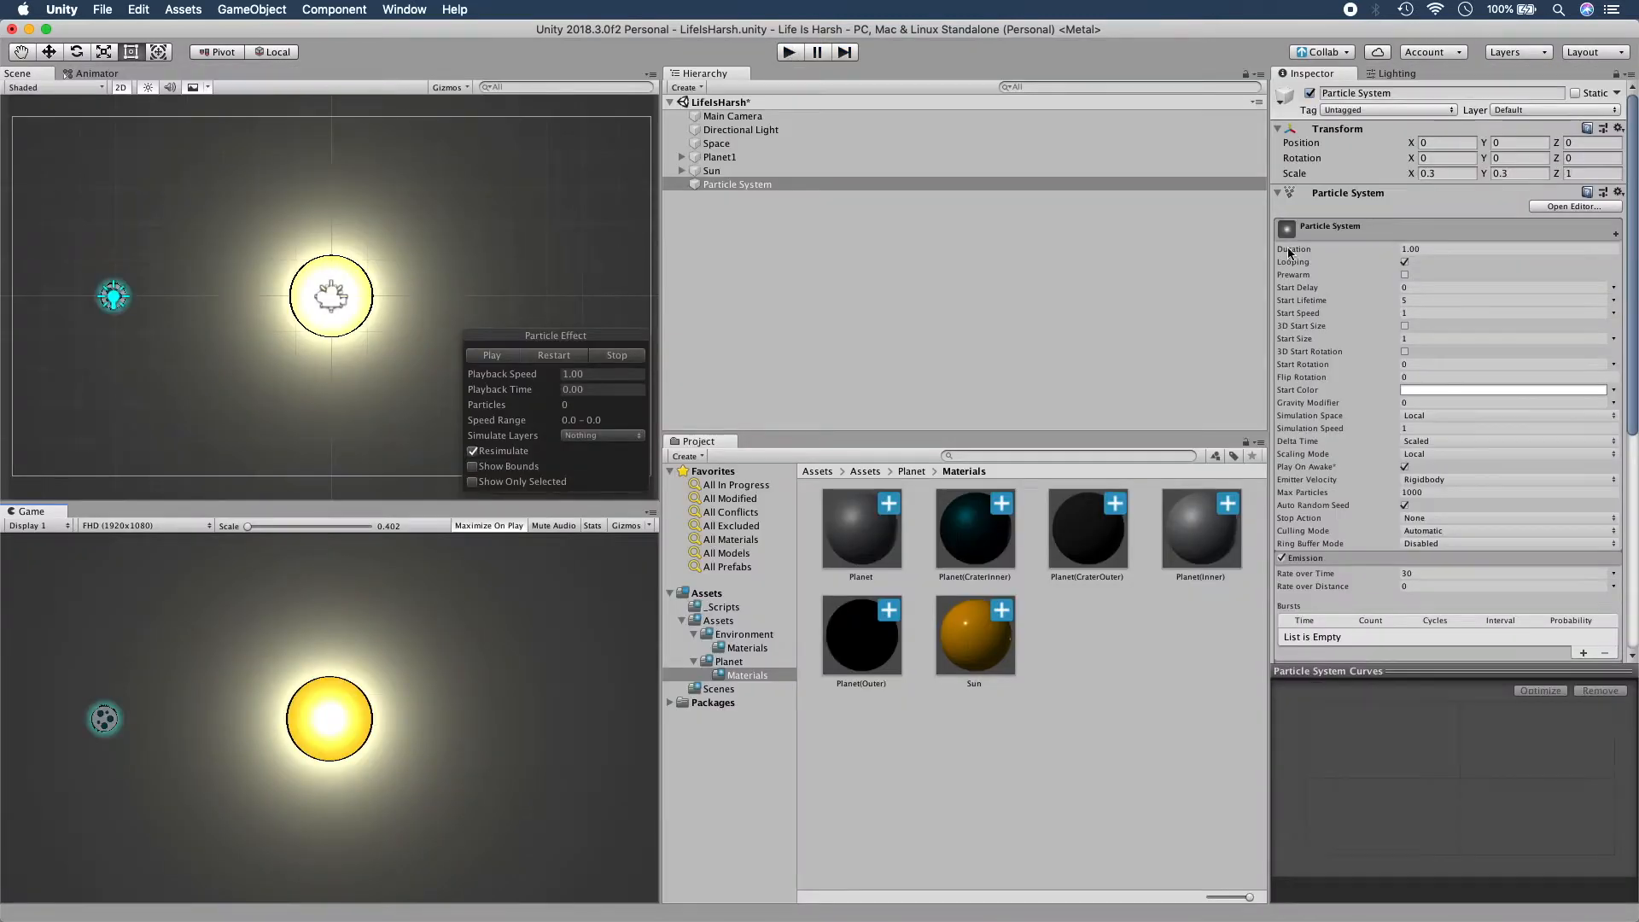
Enable Prewarm on the Particle System and check the effect by playing and stopping the scene.
left_click(1404, 275)
left_click(792, 53)
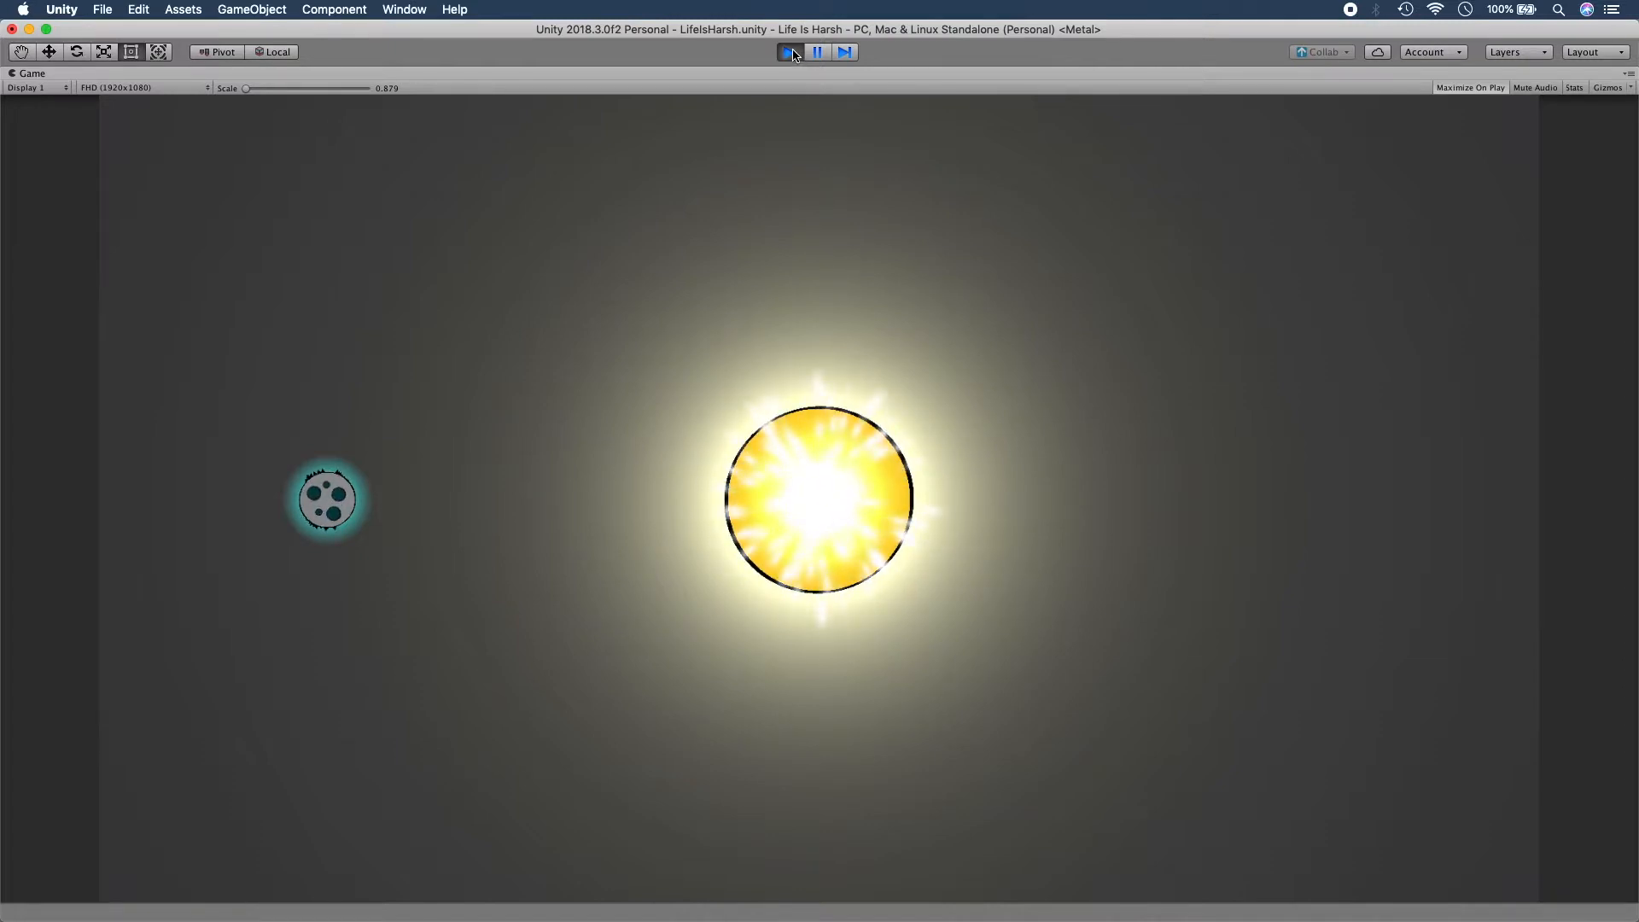
left_click(790, 53)
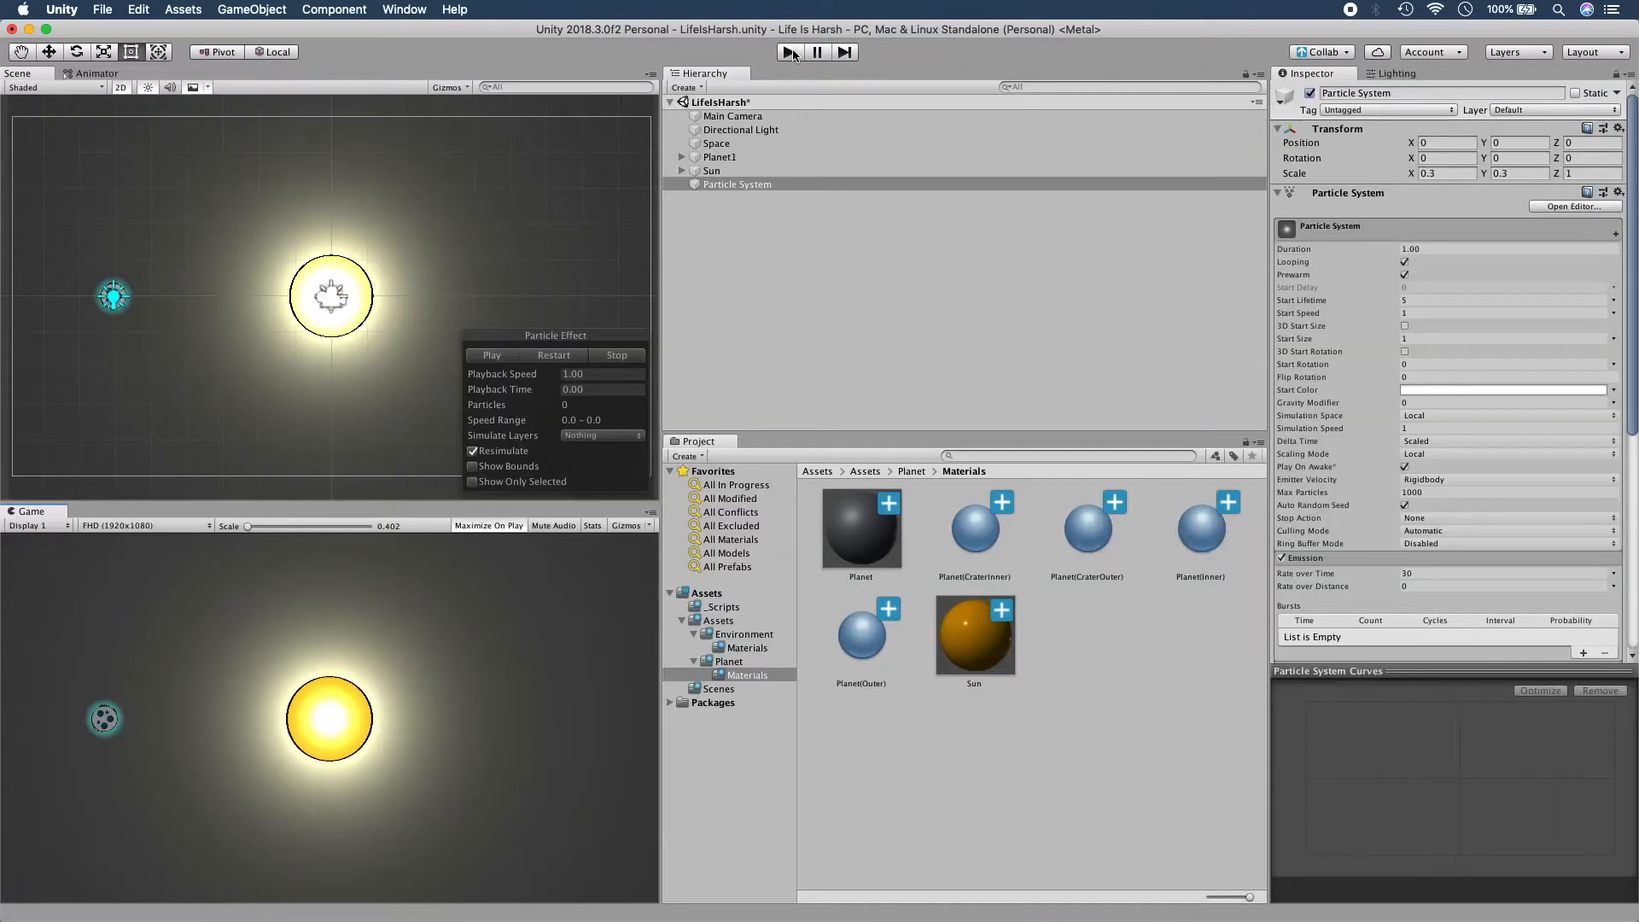
Rename the Particle System to SunRays, make it a child of the Sun object, and collapse the Sun.
left_click(804, 183)
left_click(803, 183)
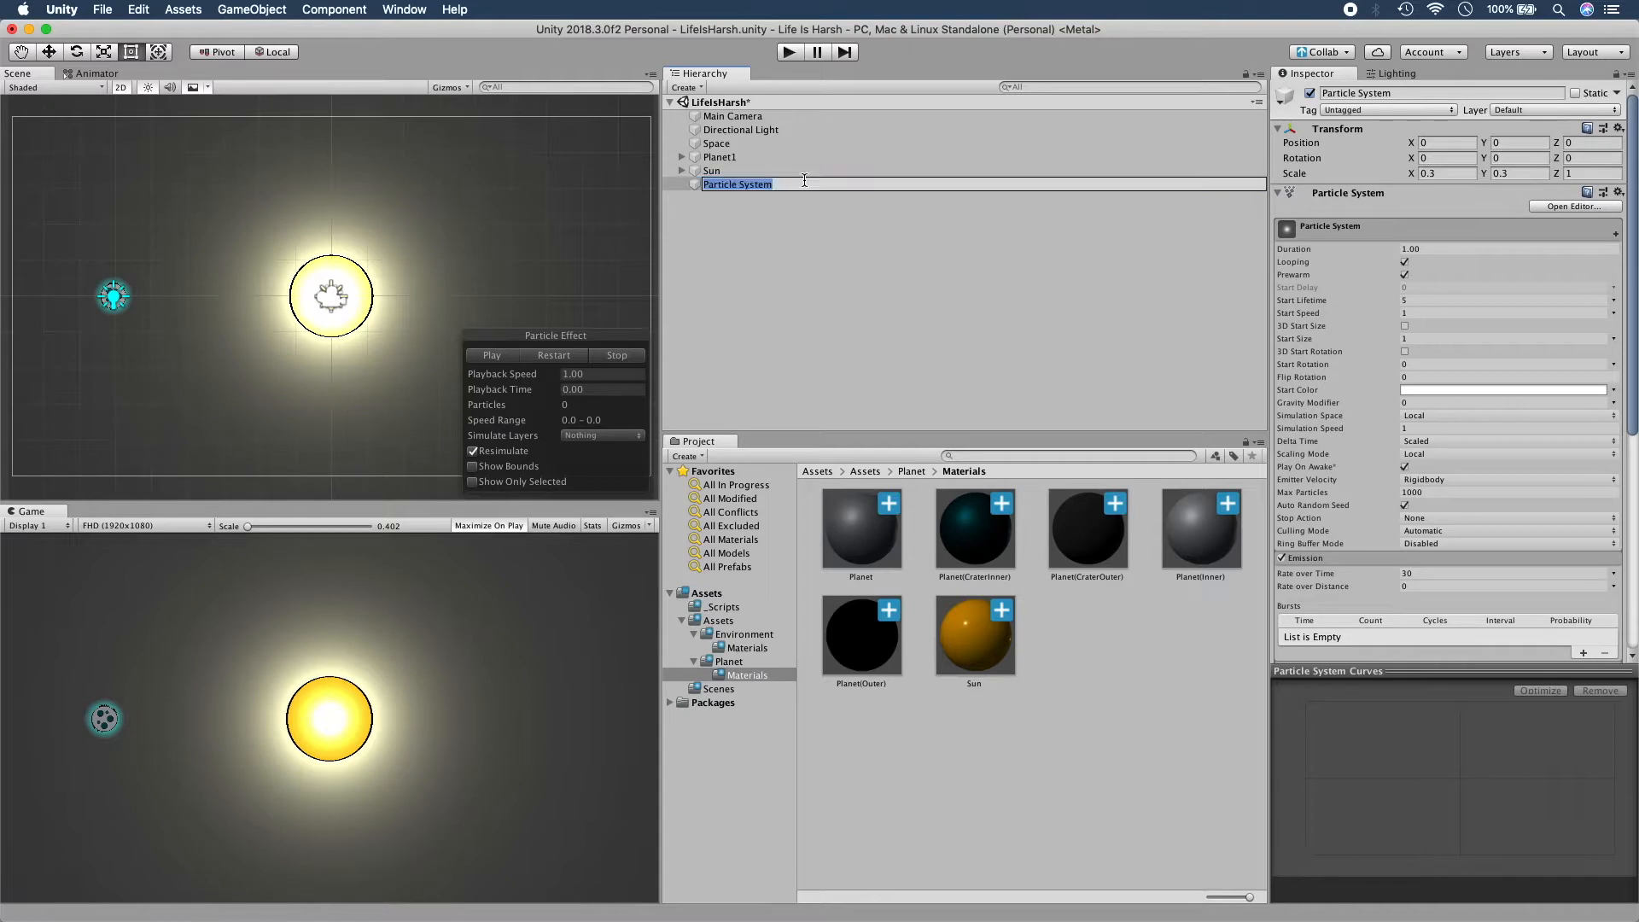
type("SunRays")
key("Return")
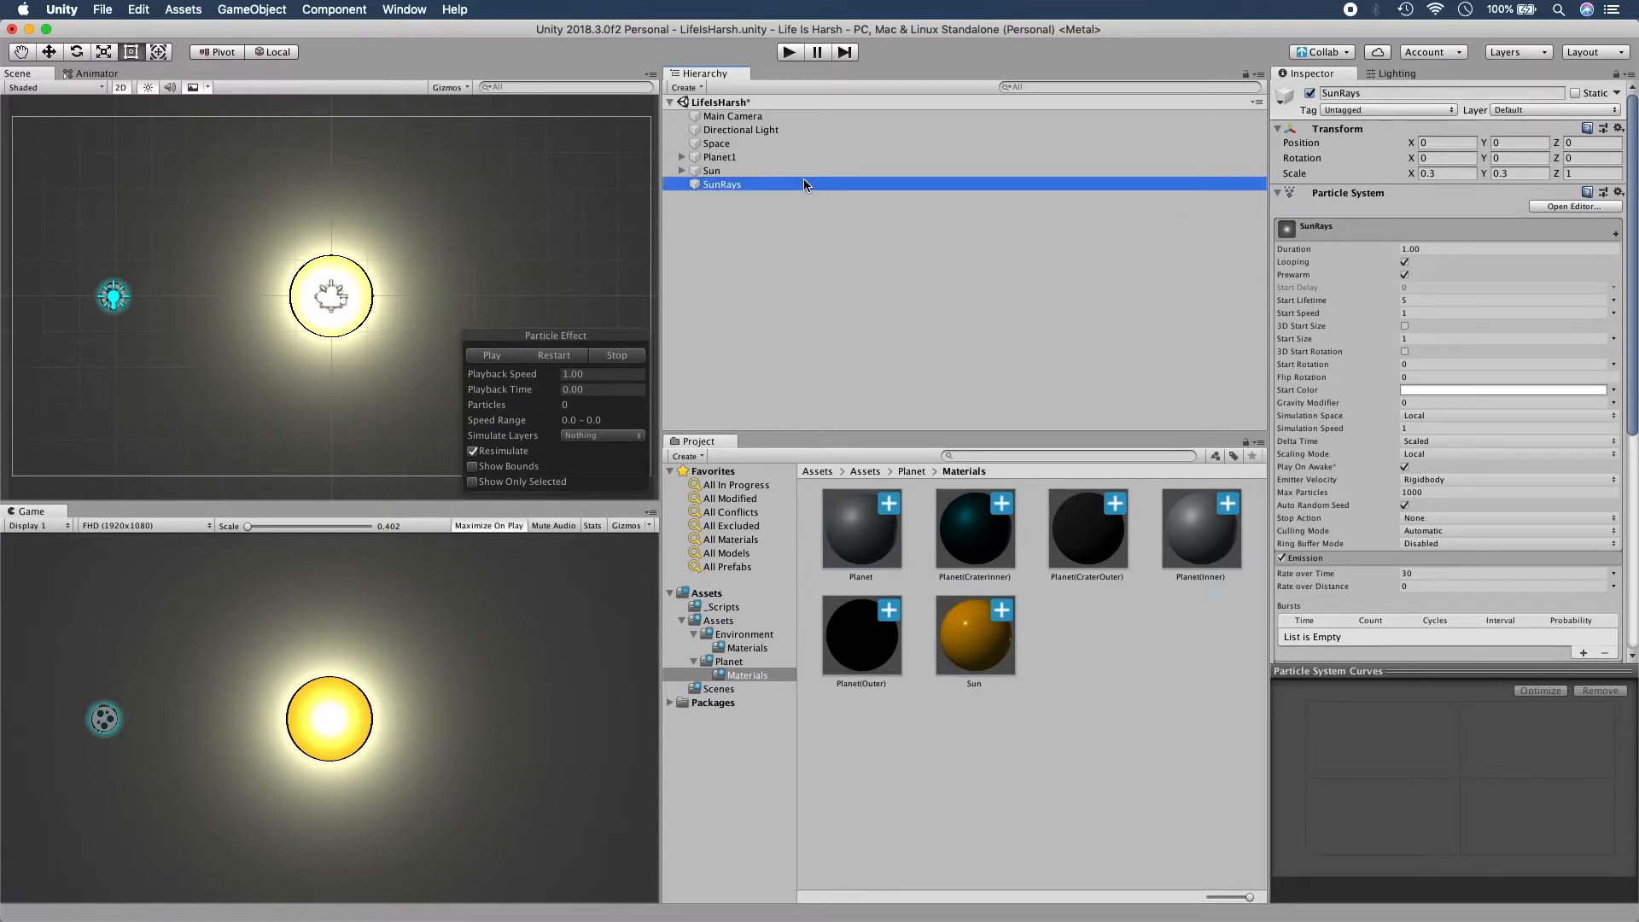
left_click_drag(798, 181, 771, 174)
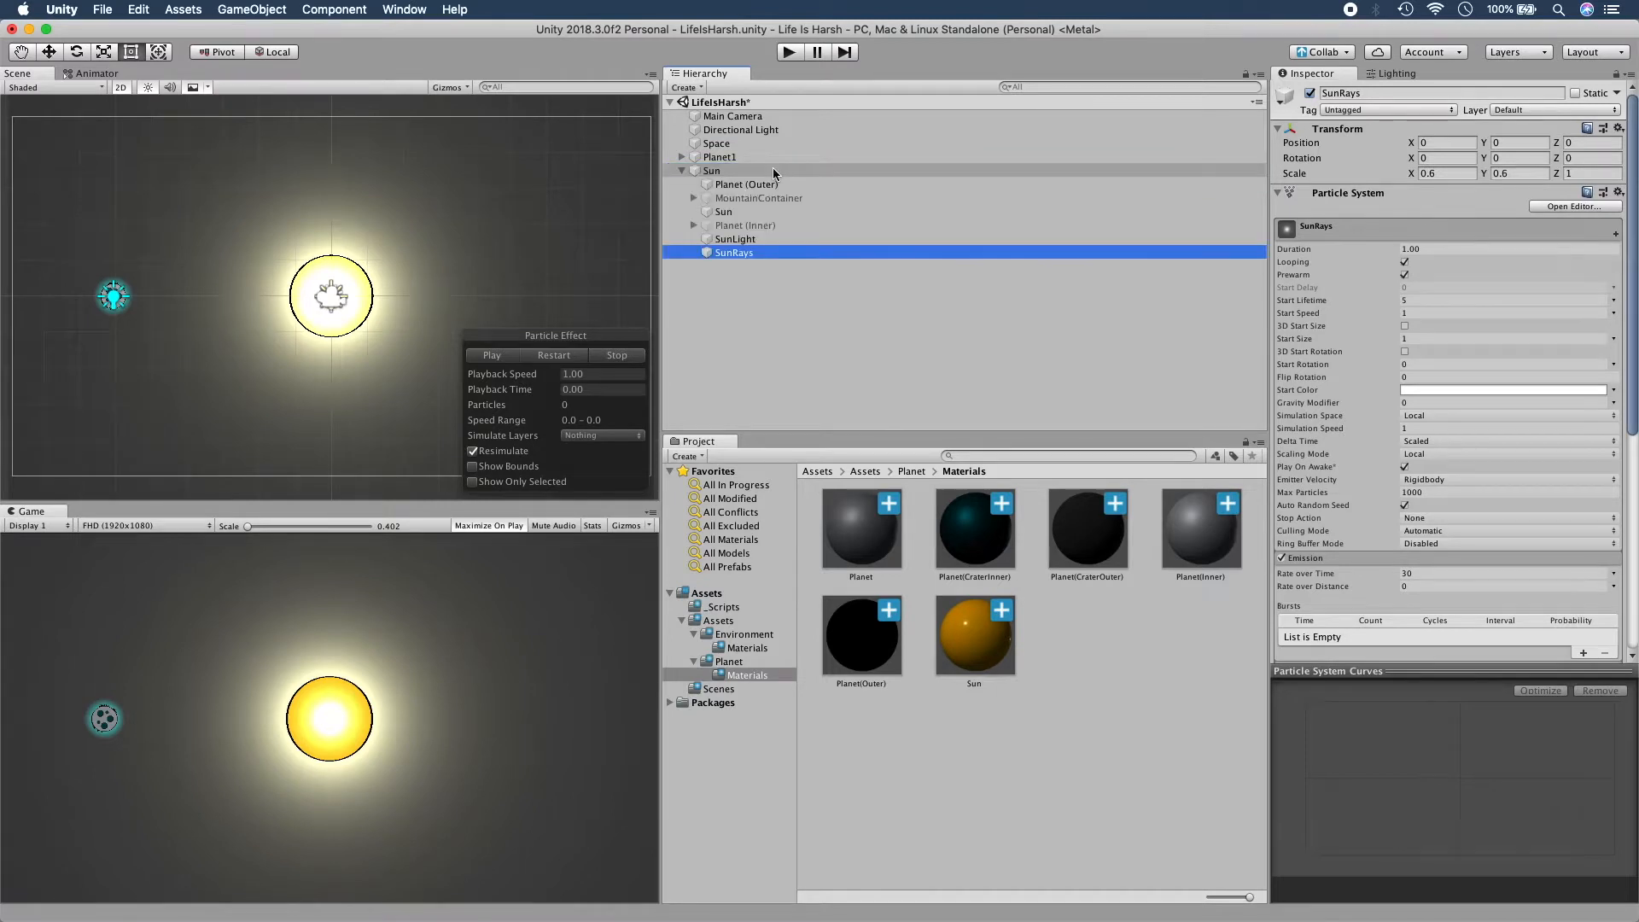
left_click(681, 171)
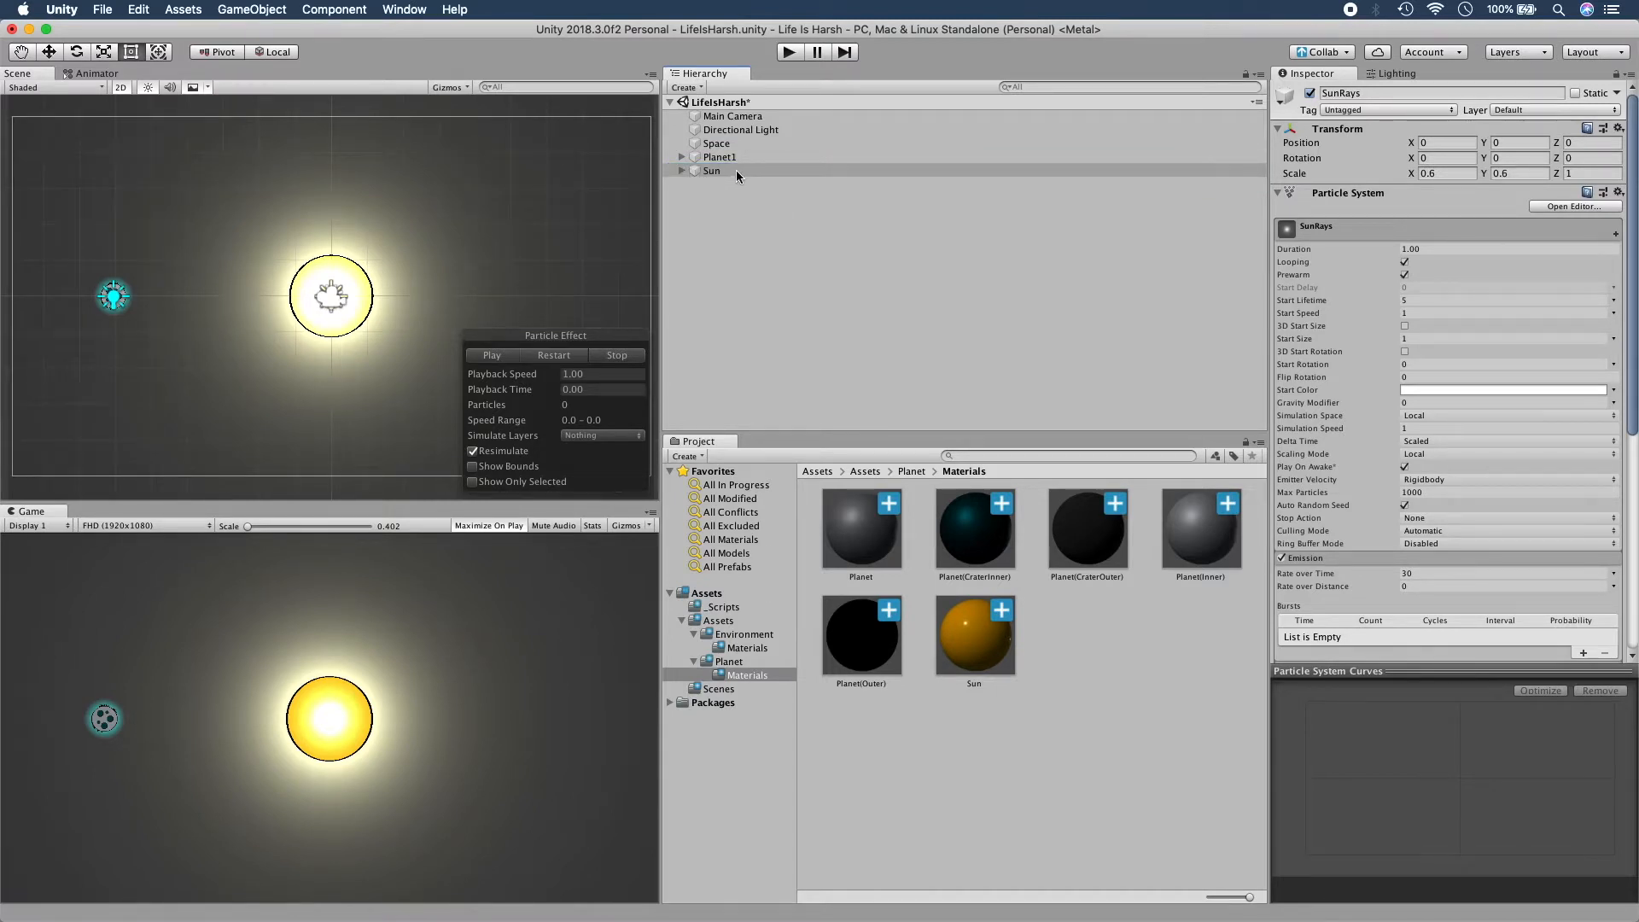
Select the parent Sun object with the Move tool and play the scene to preview its rays, then stop.
left_click(736, 170)
key("w")
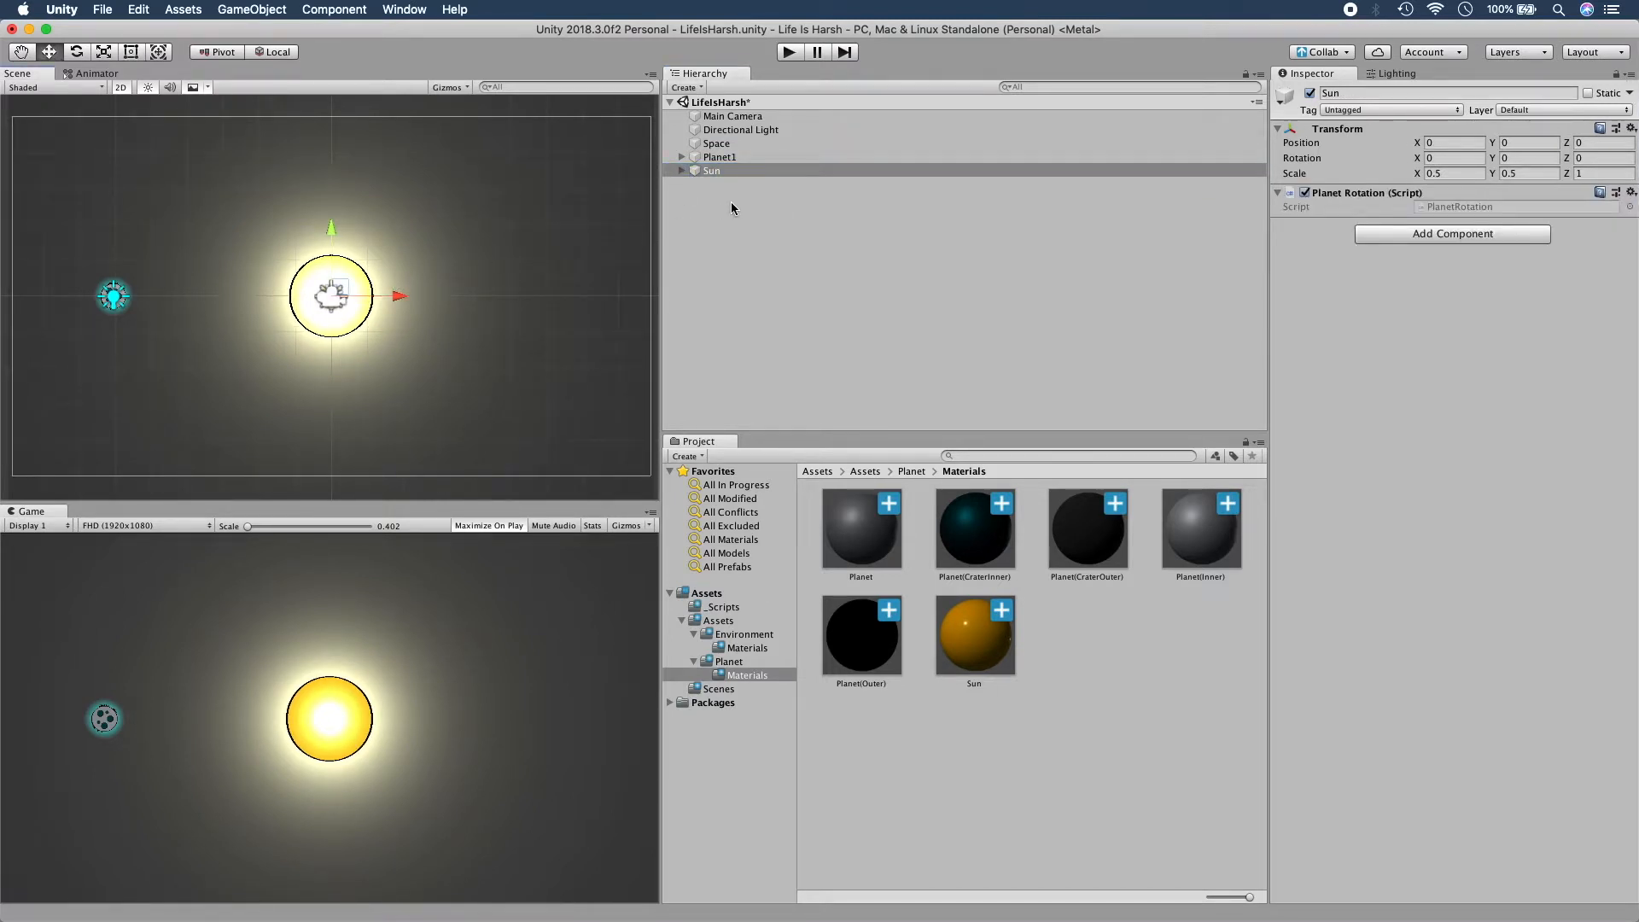
left_click(790, 53)
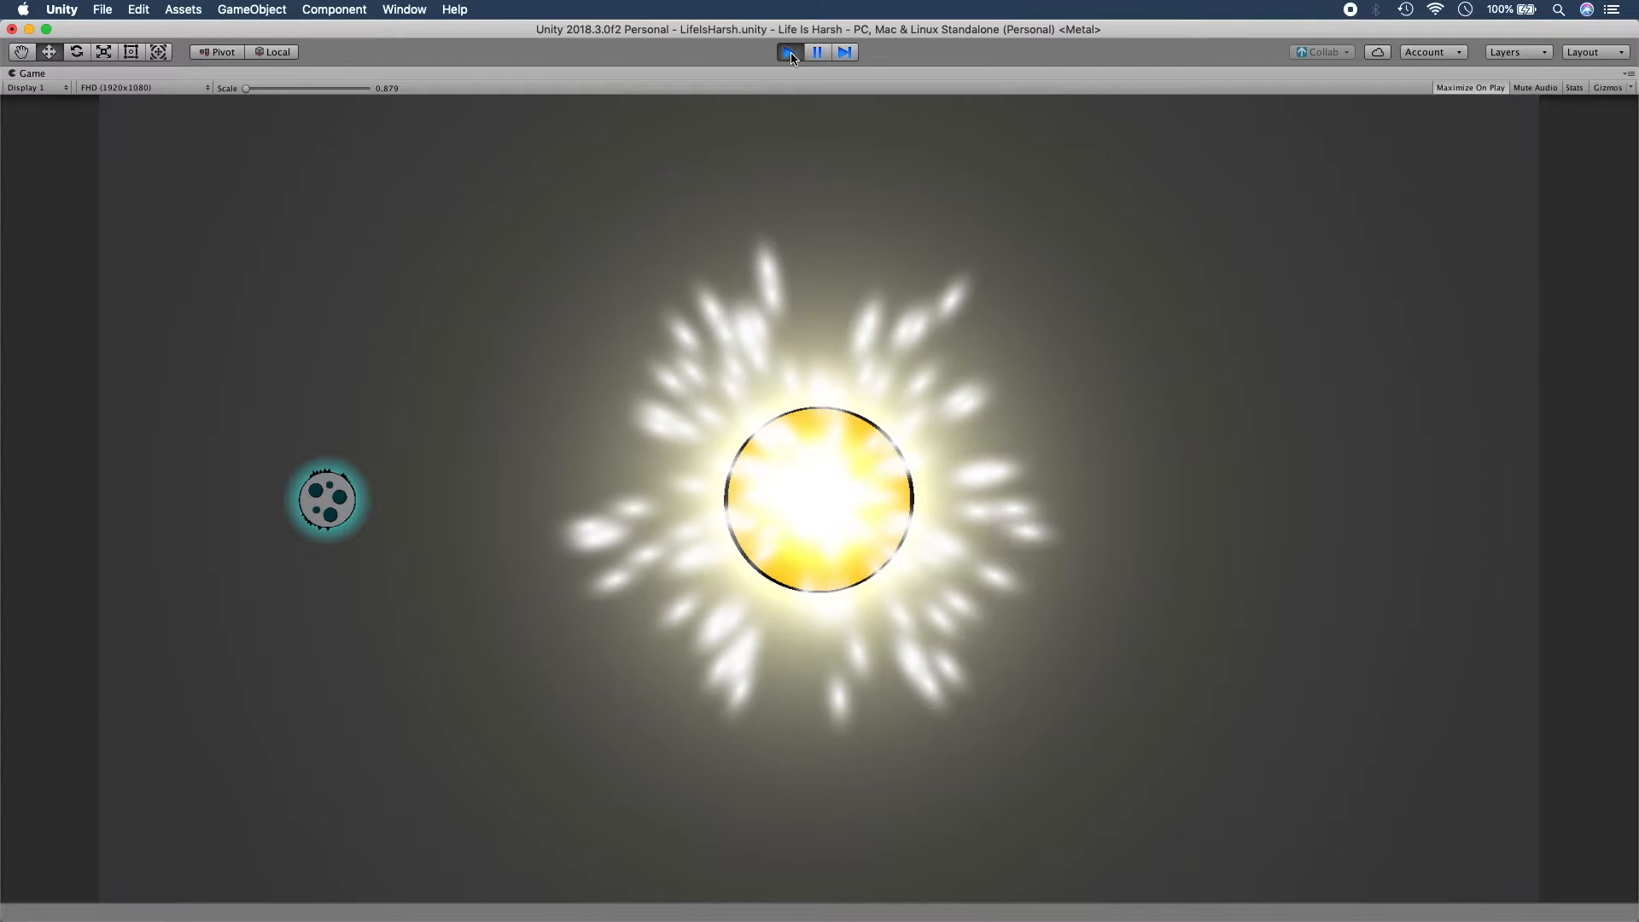
left_click(791, 53)
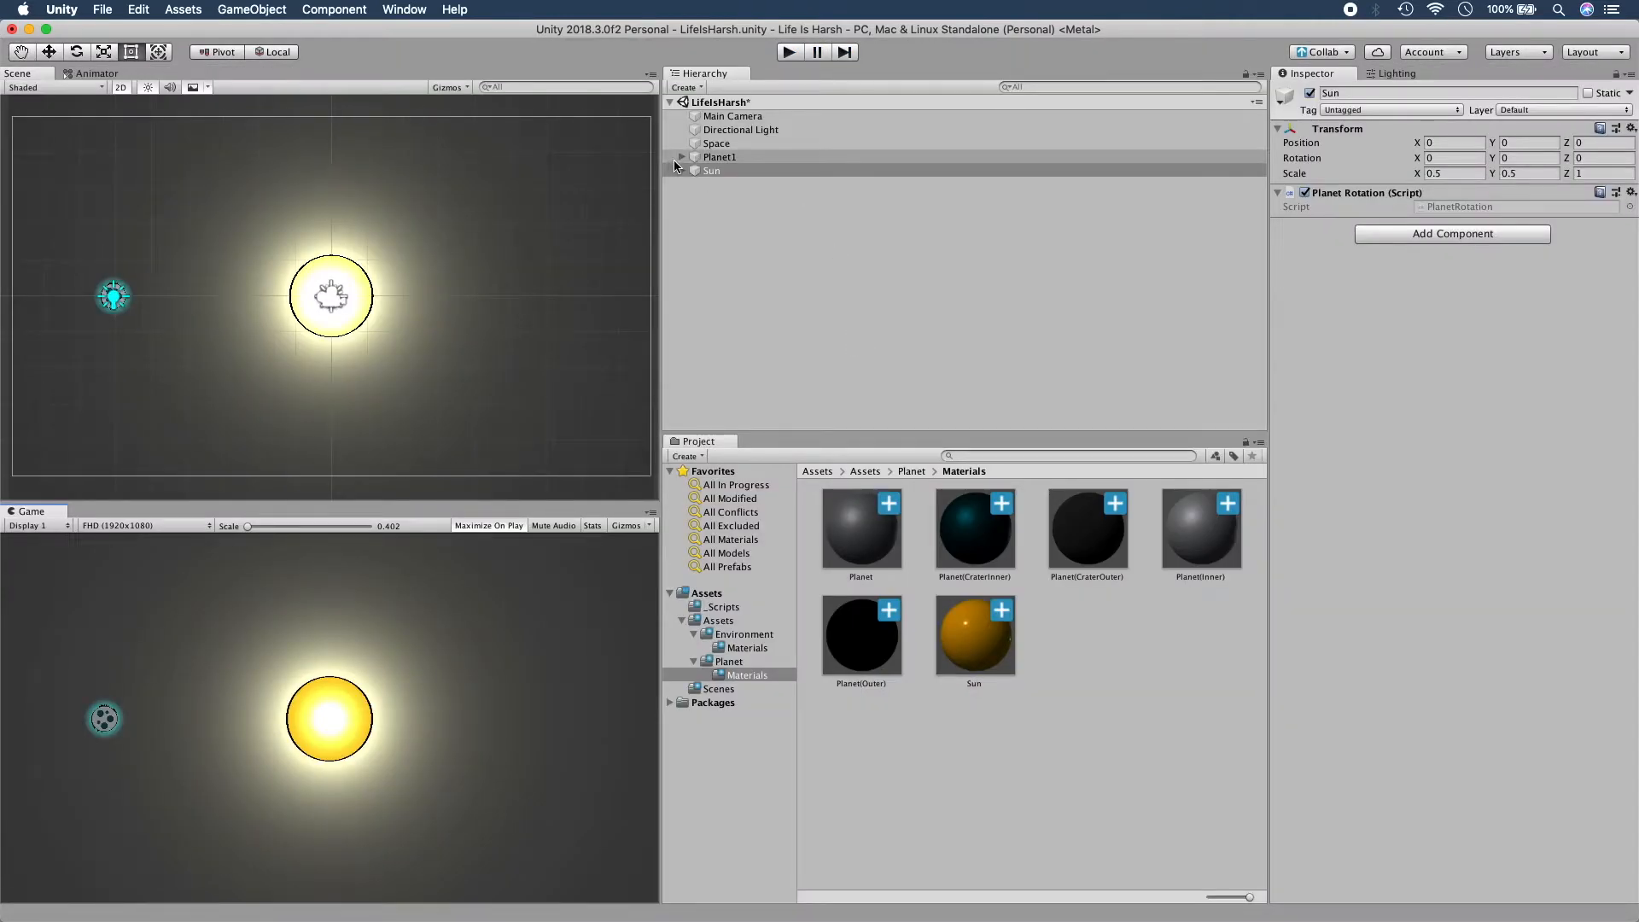
Set the SunRays particle system's X and Y scale to 0.3, and preview the effect by playing and stopping the scene.
left_click(680, 169)
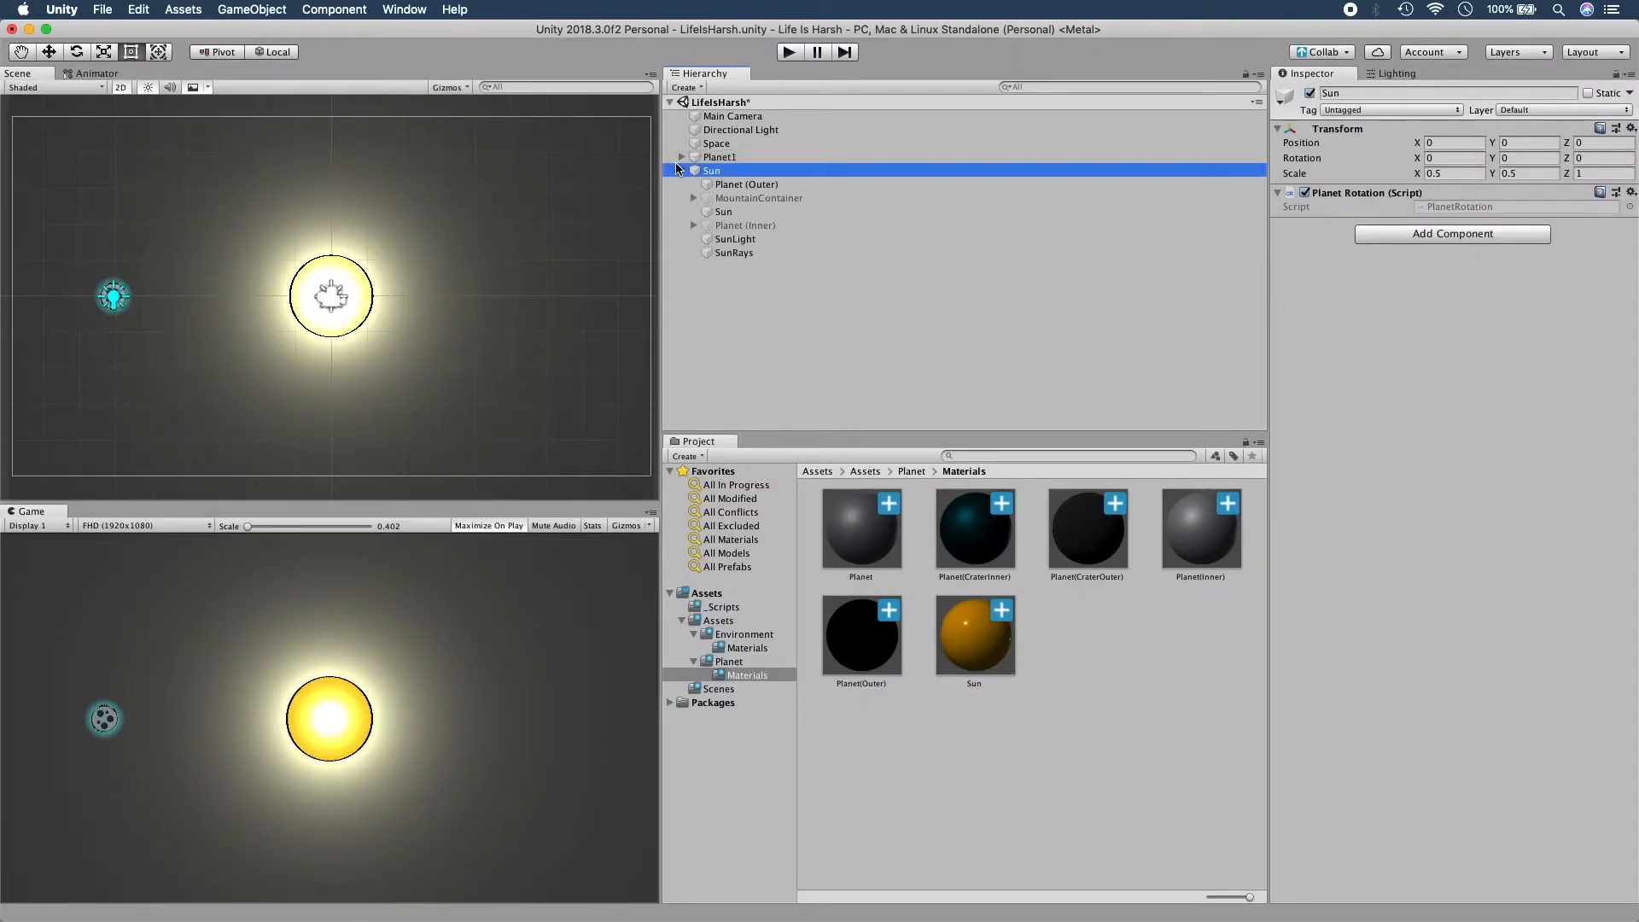
left_click(758, 255)
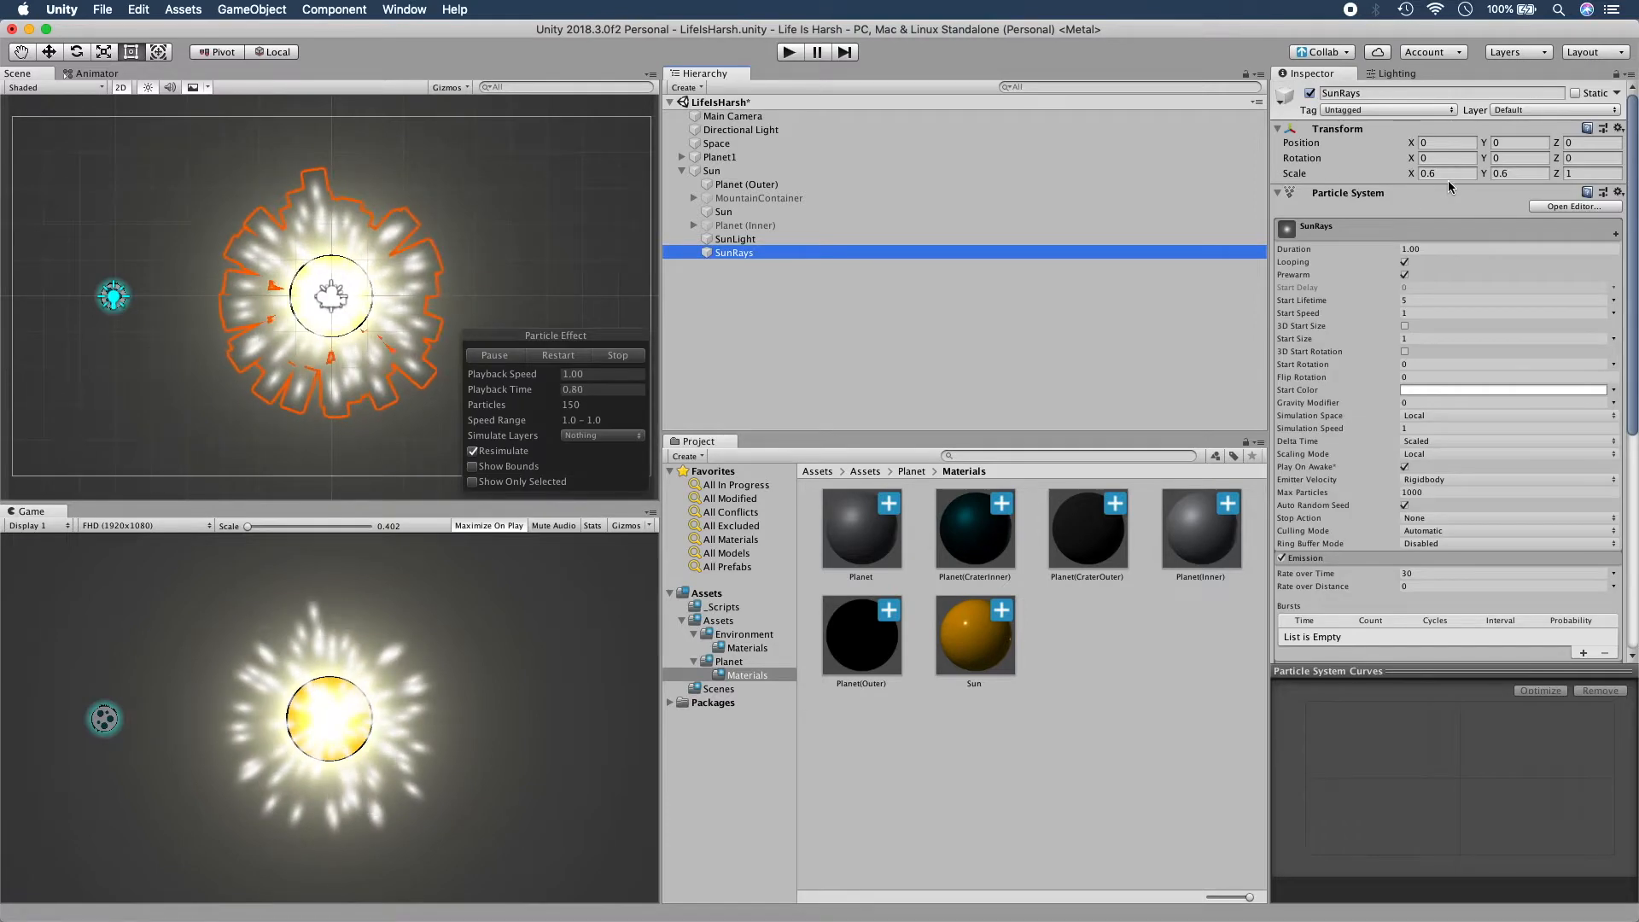
left_click(1449, 174)
type("0.3")
key("Tab")
type("0.3")
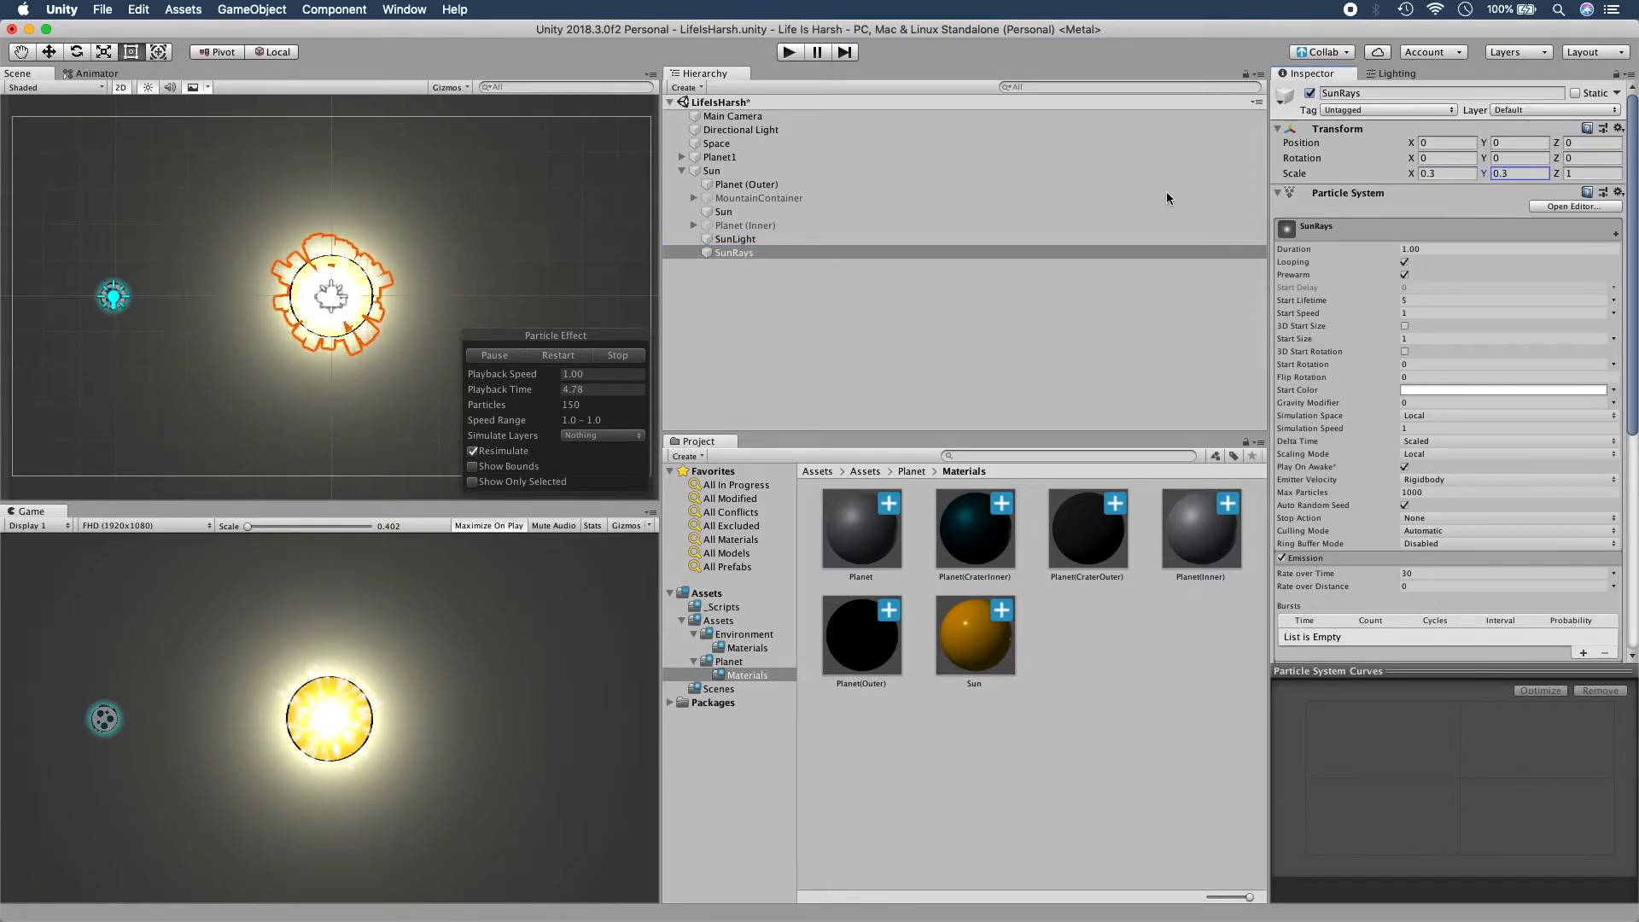
left_click(791, 52)
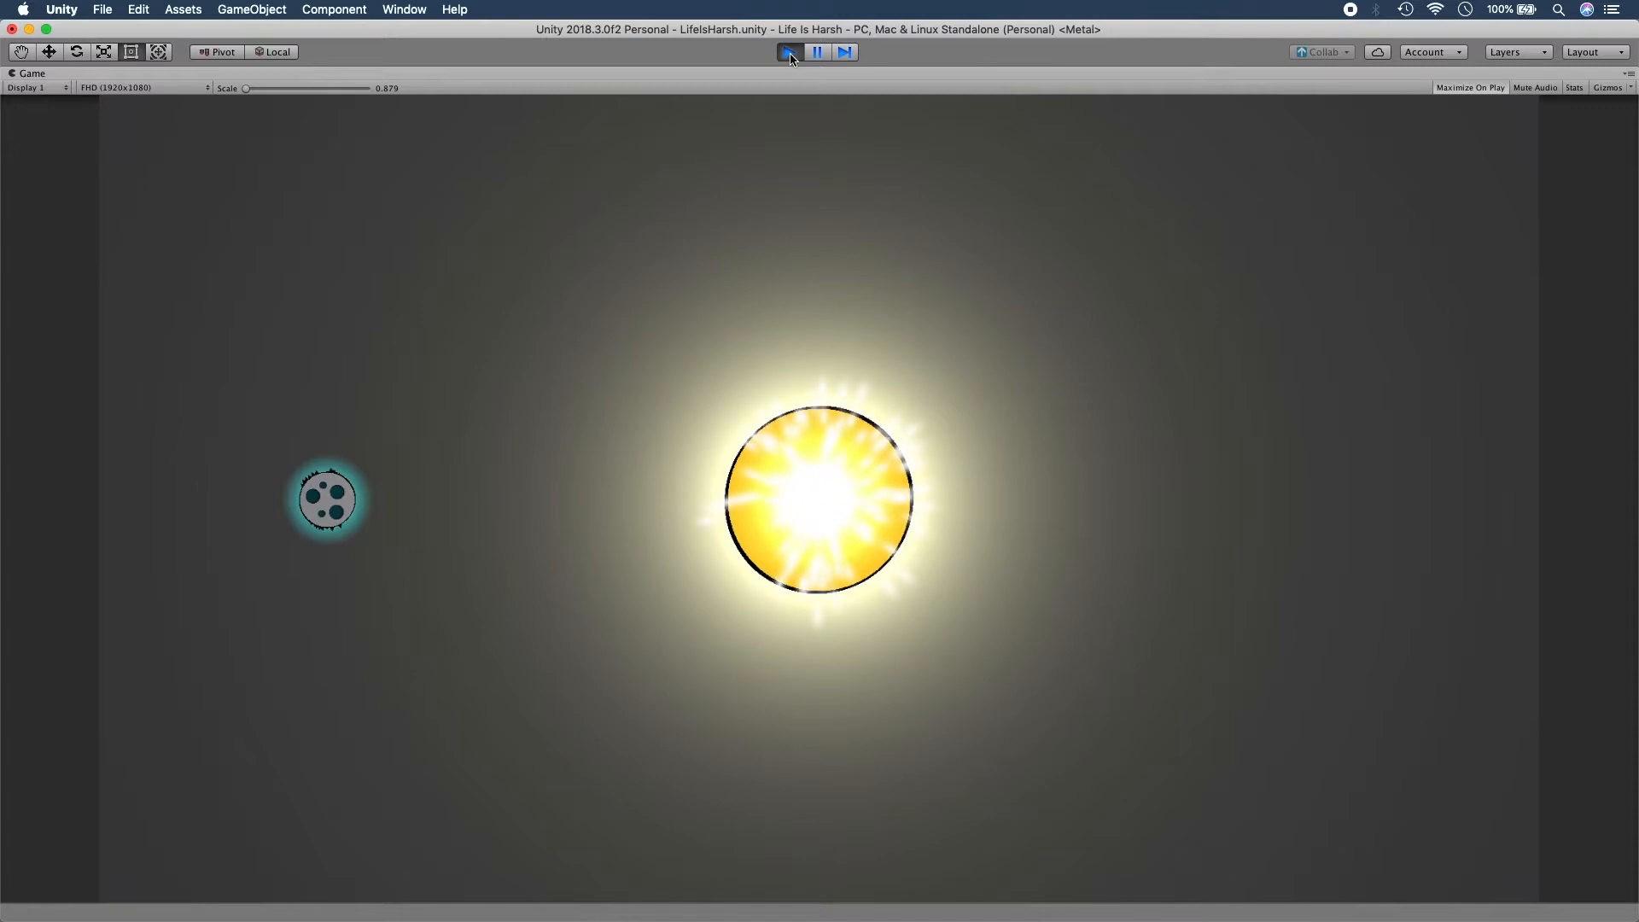
left_click(789, 53)
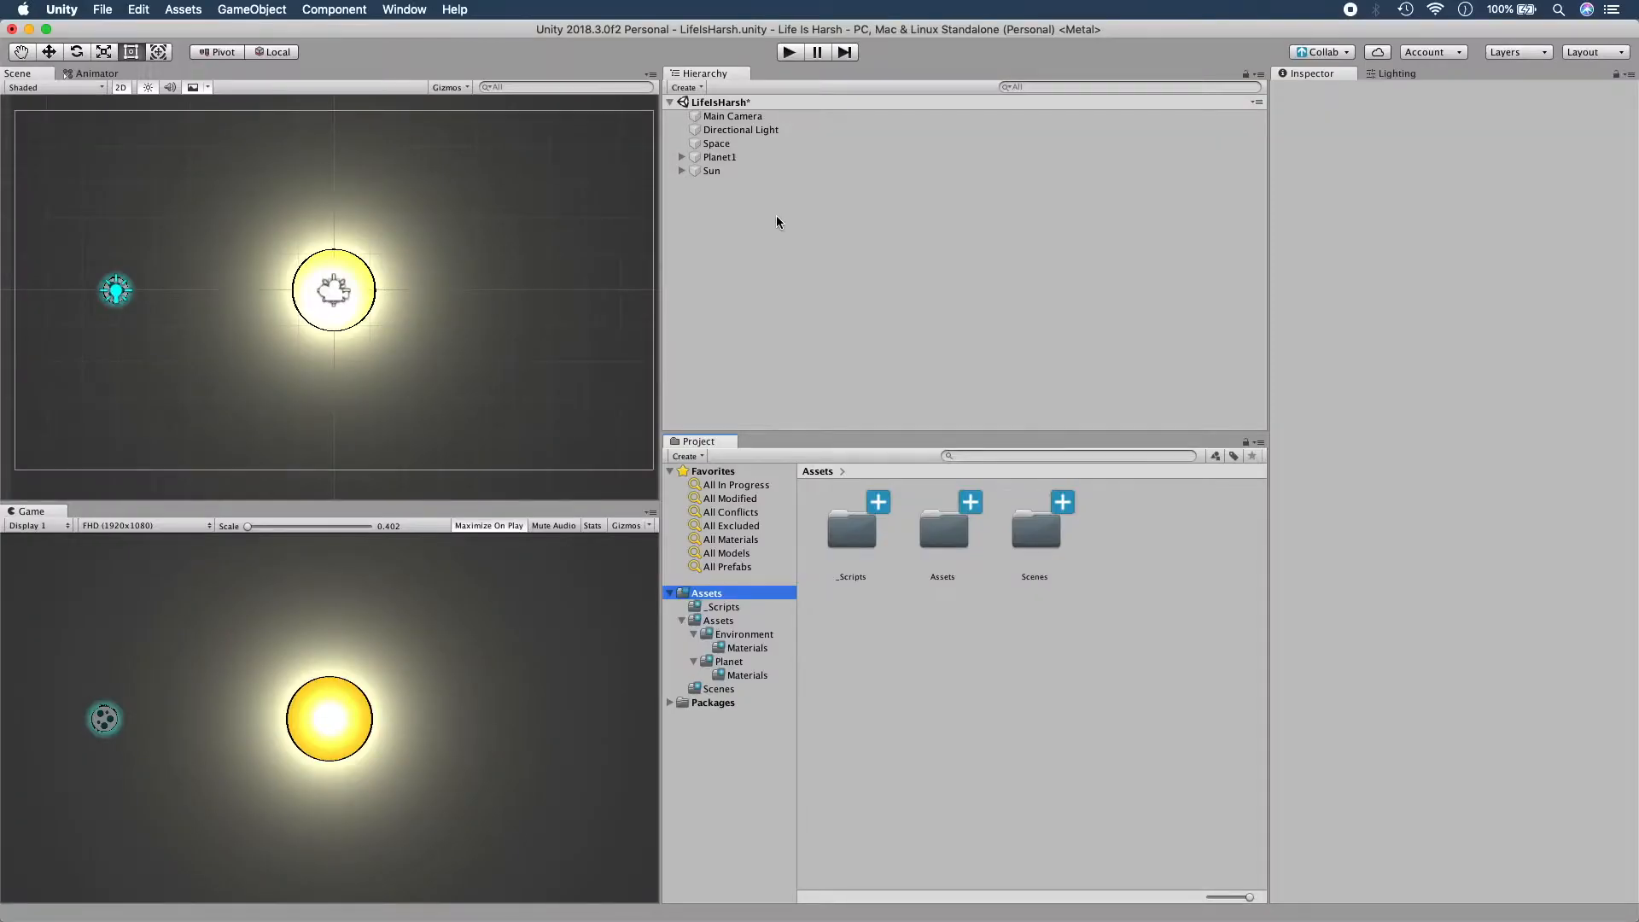
Create a C# script named PlanetRotationAroundSun in the _Scripts folder.
left_click(735, 607)
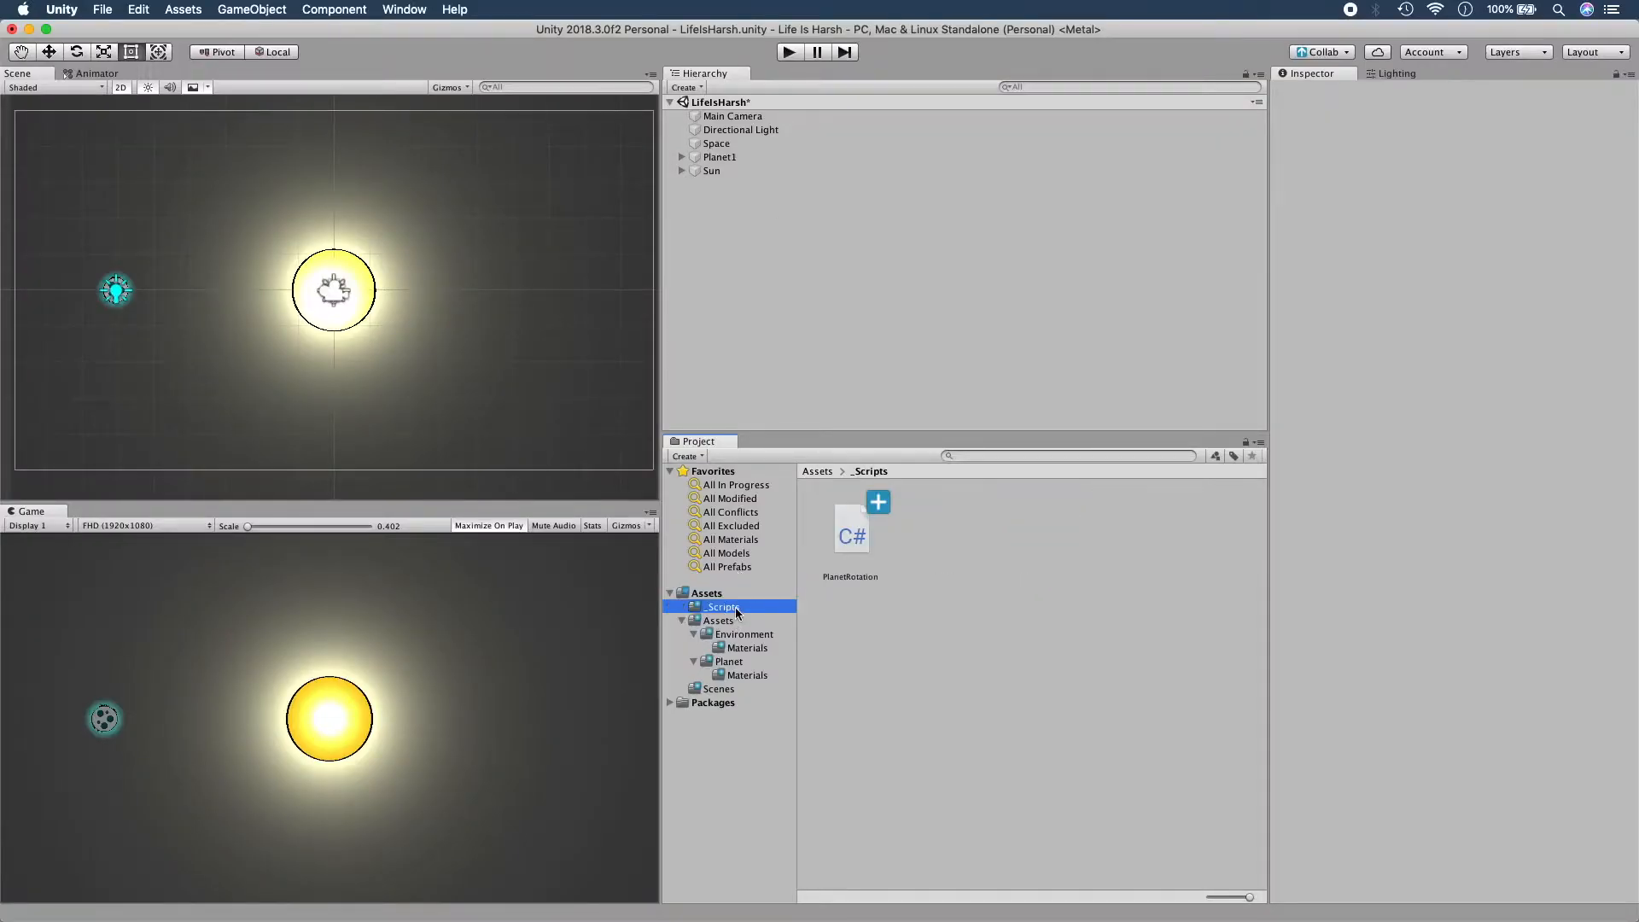
right_click(923, 556)
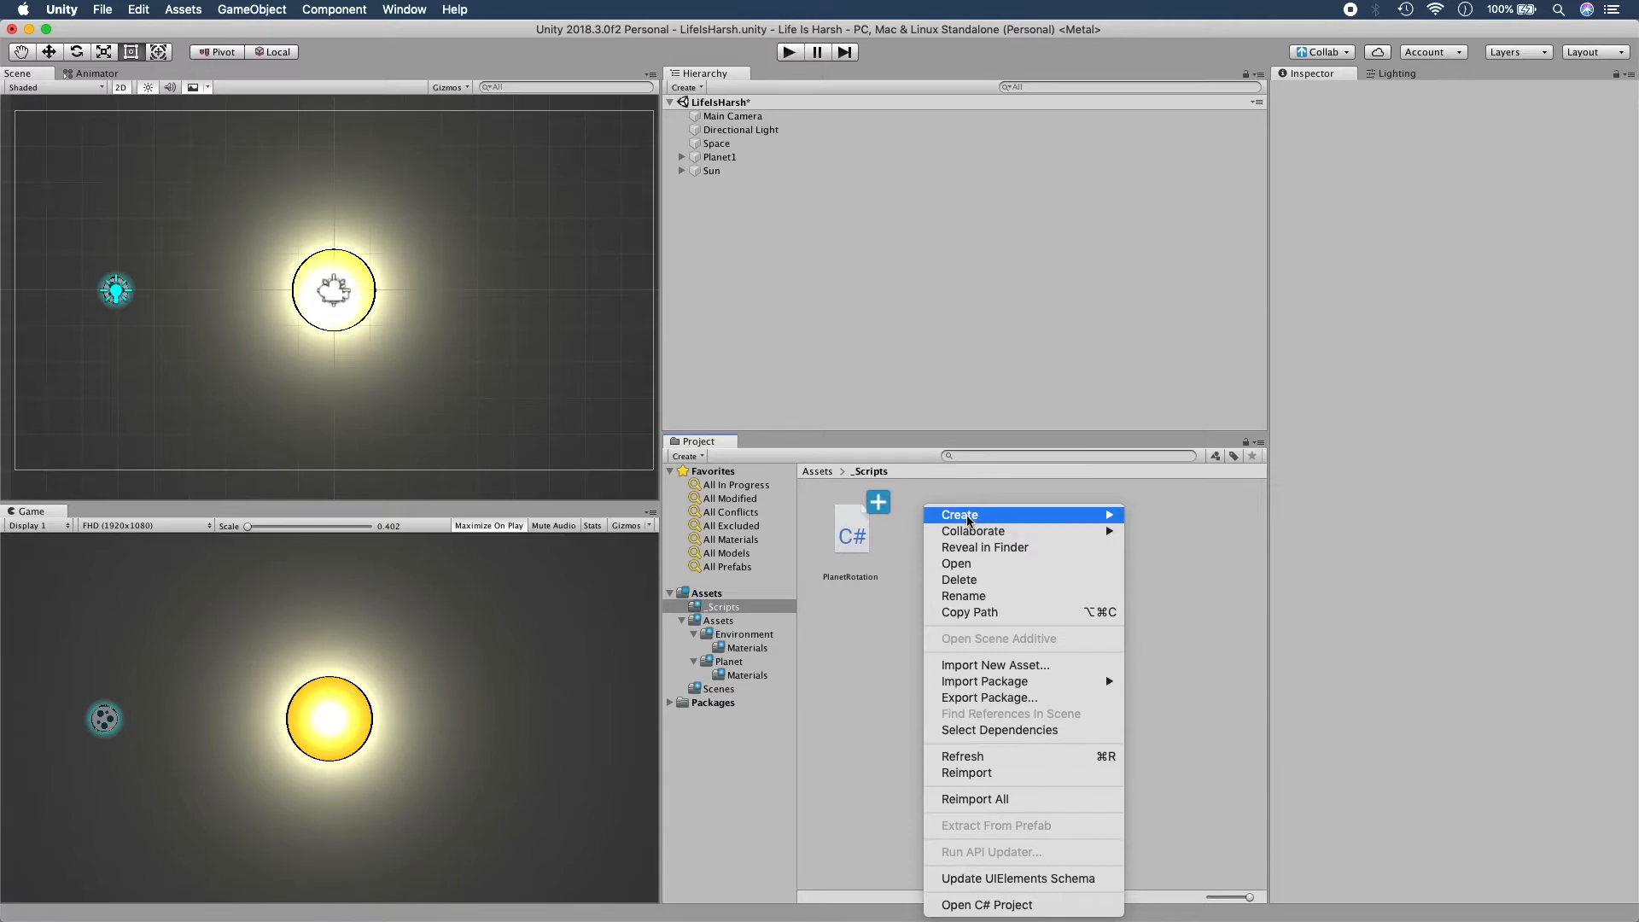
mouse_move(1042, 518)
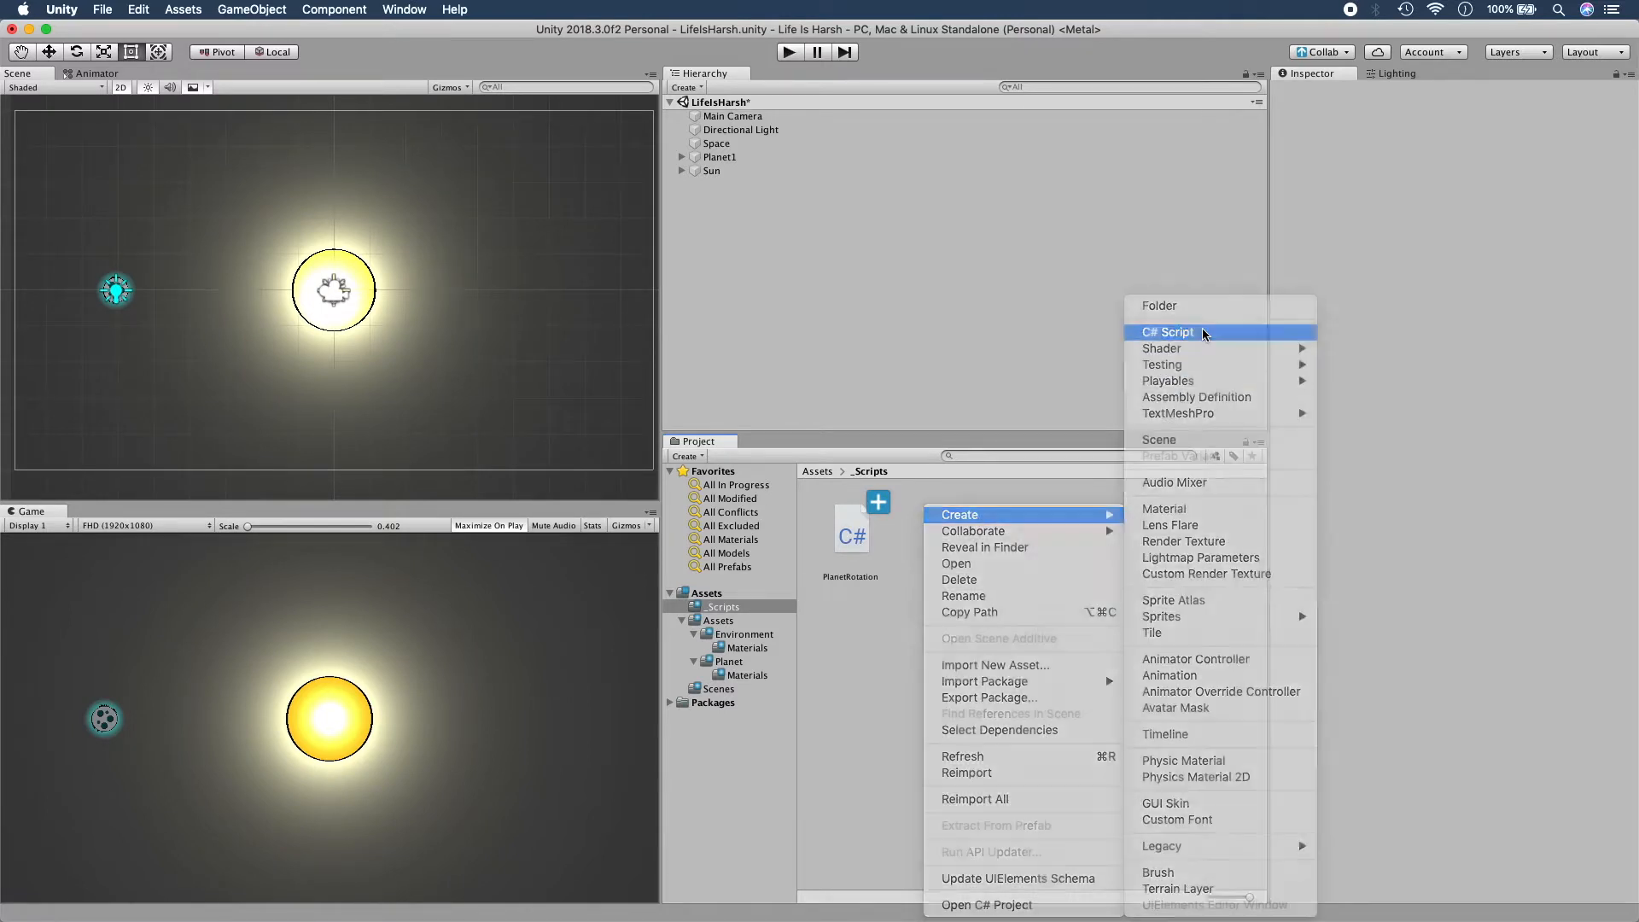
left_click(1204, 333)
type("Planet")
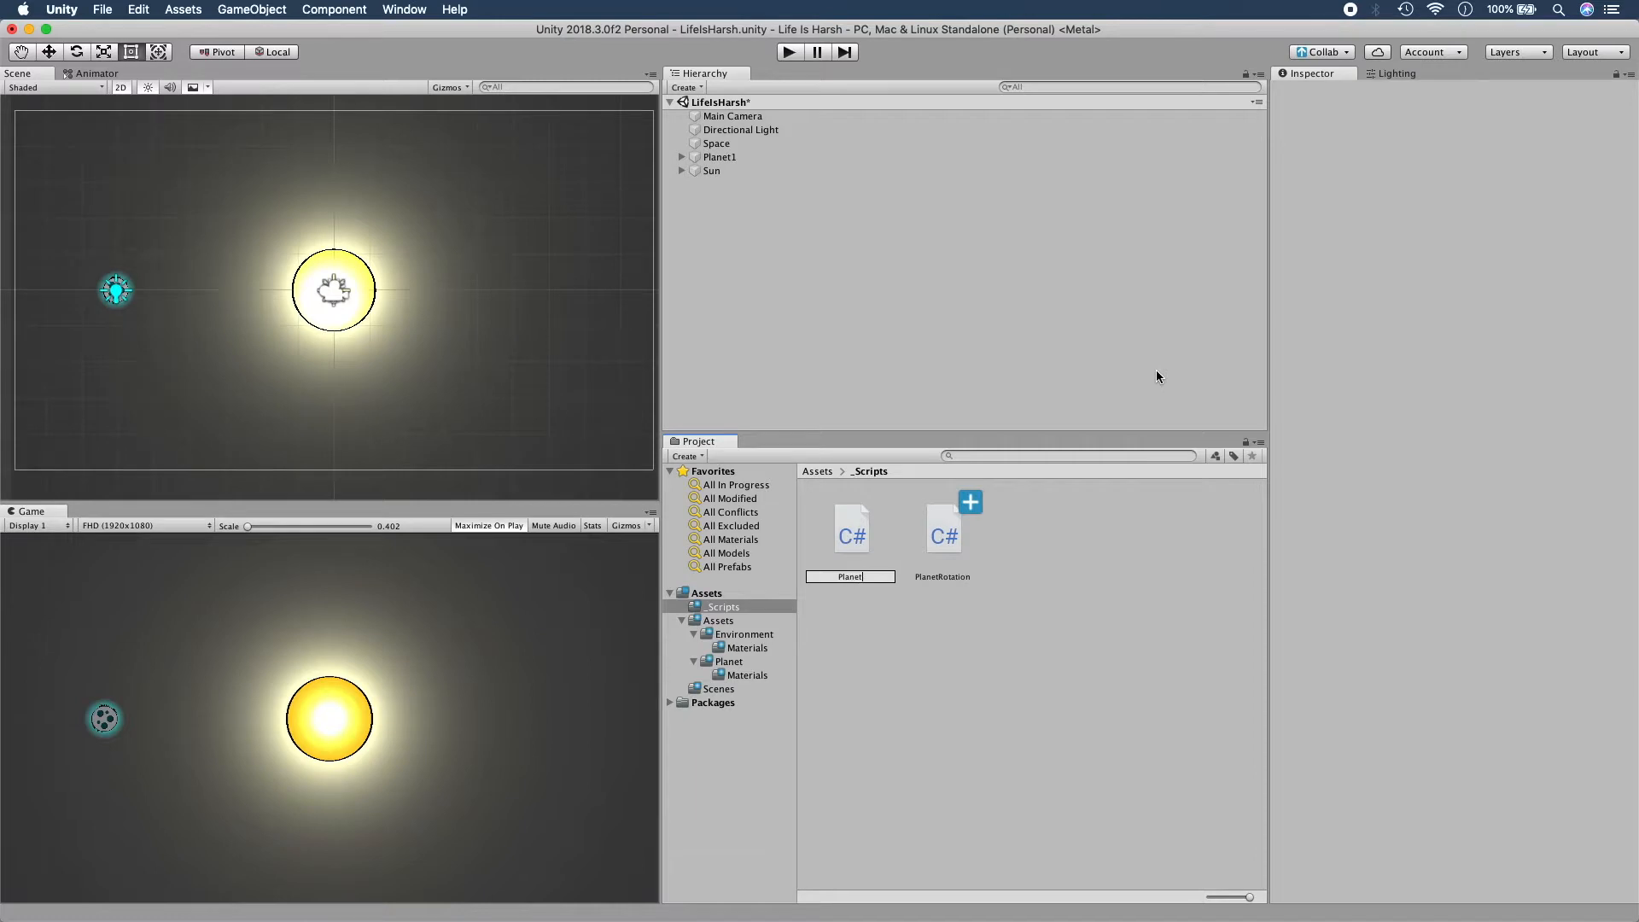
type("RotationArou")
type("ndSun")
key("Return")
Open the PlanetRotationAroundSun script in Visual Studio and replace its default class body with an empty private Update method.
double_click(950, 536)
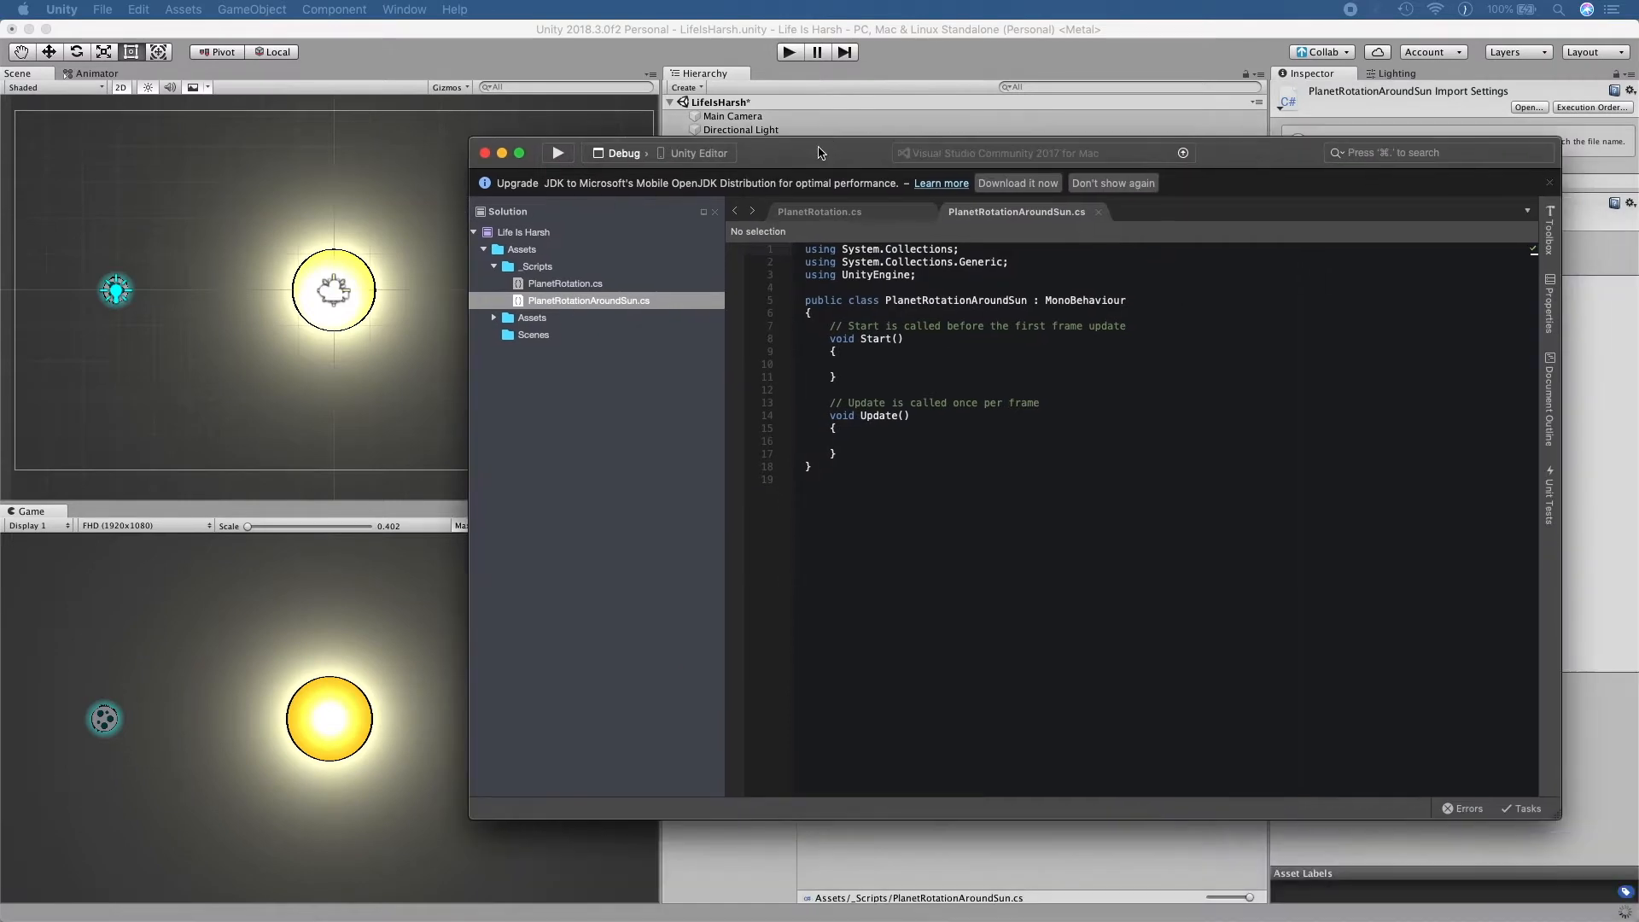
left_click_drag(819, 153, 817, 104)
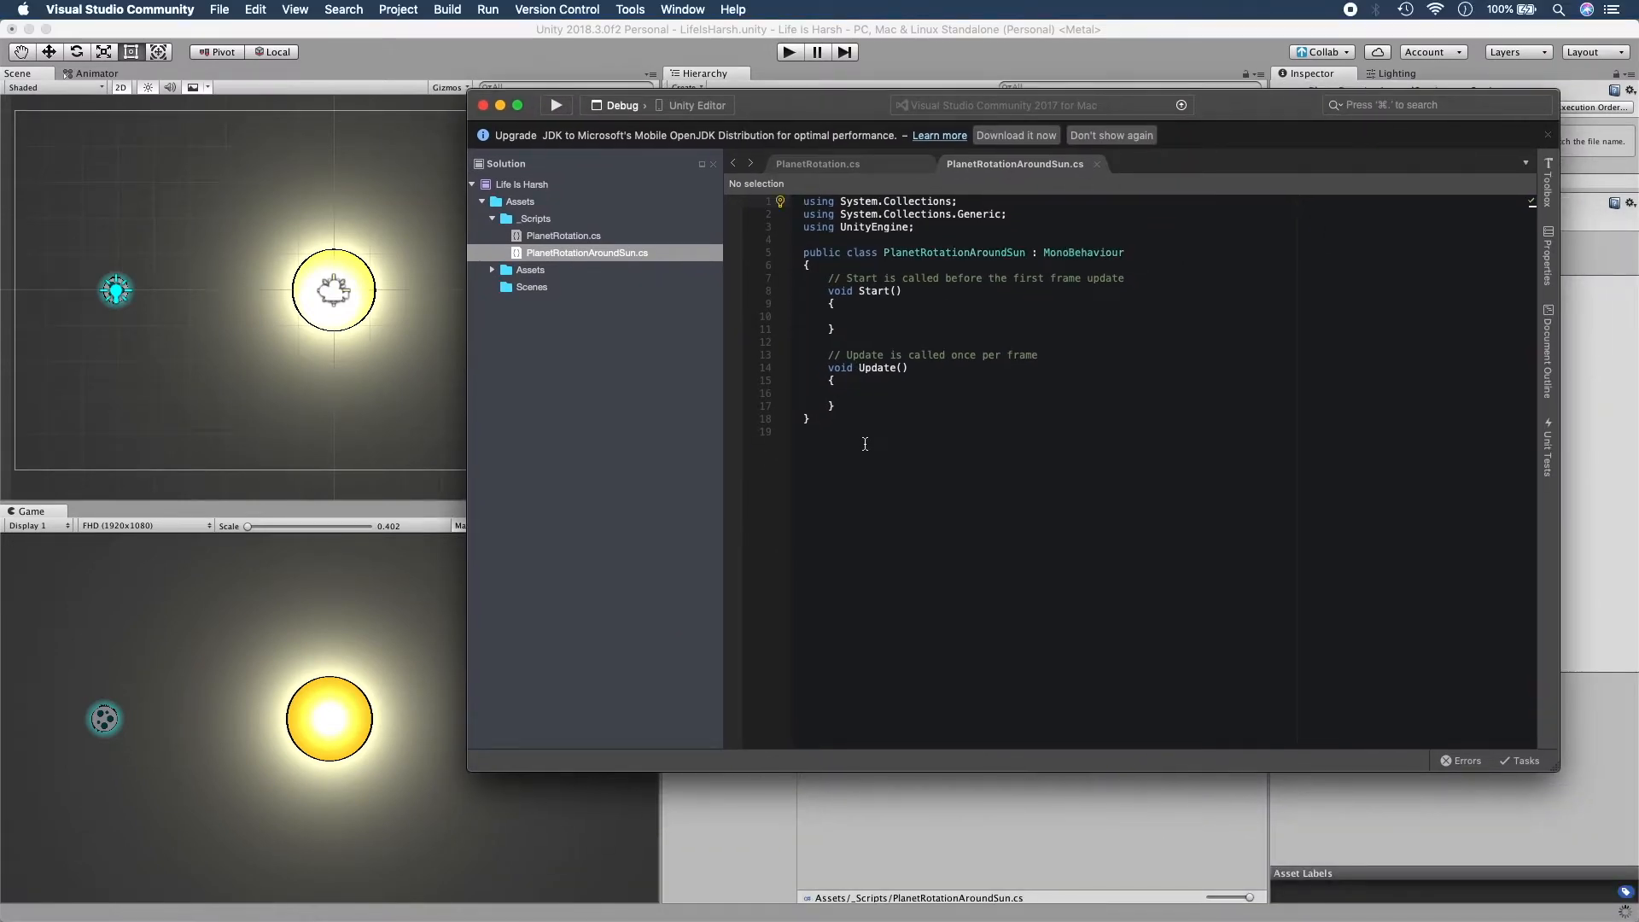
left_click(846, 408)
left_click_drag(847, 407, 846, 270)
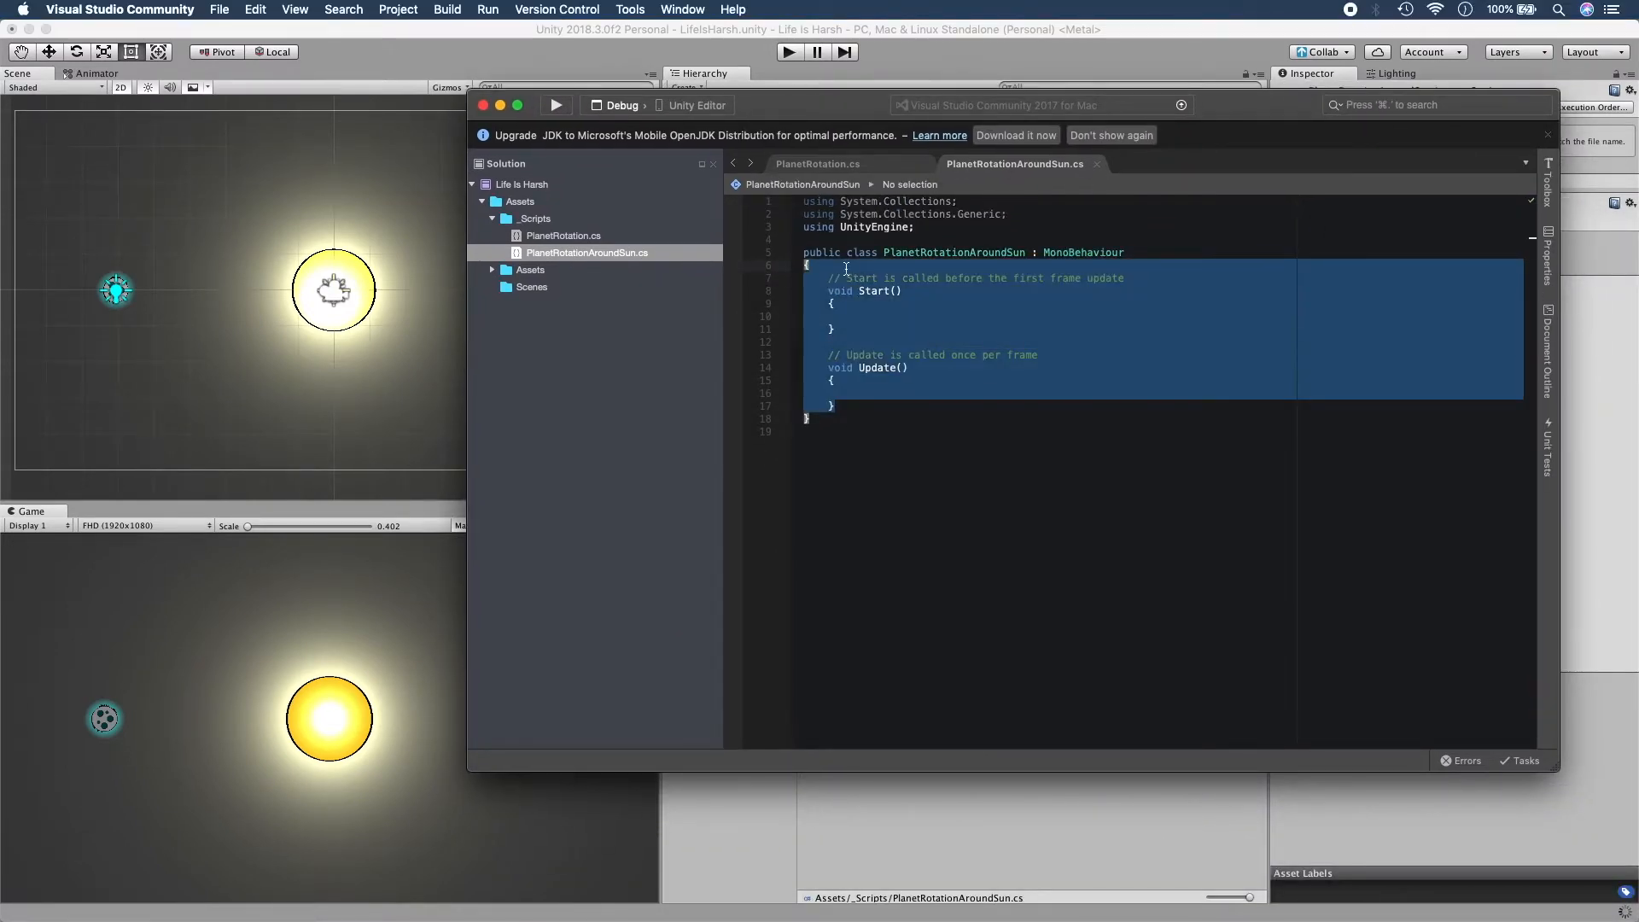
key("BackSpace")
key("Return")
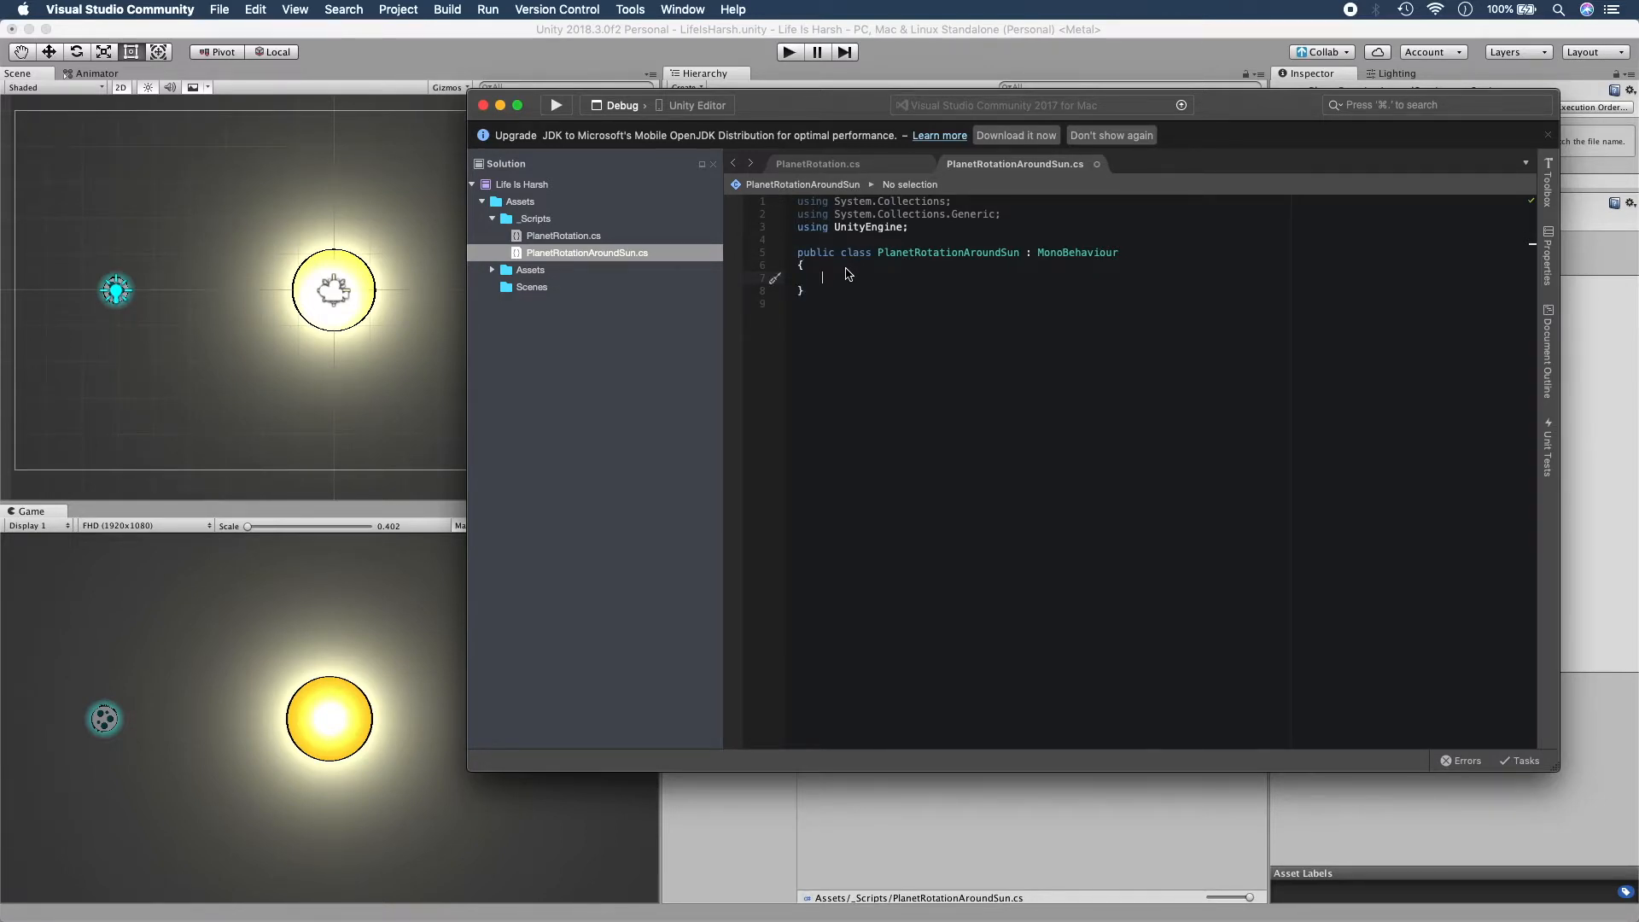
type("upd")
key("Return")
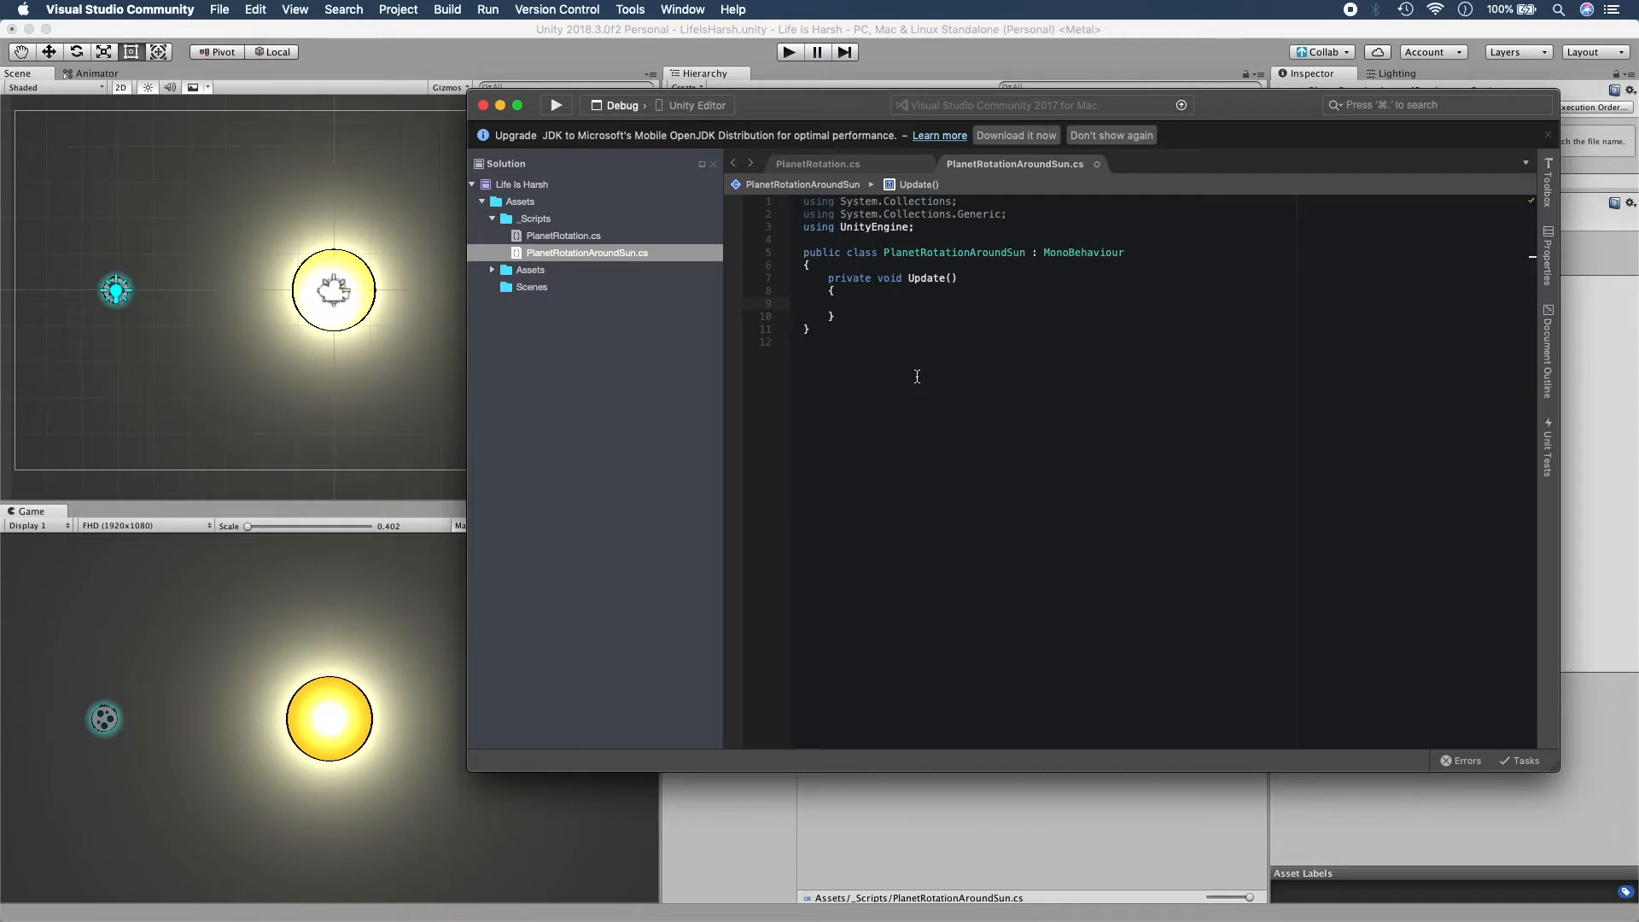
Add a transform.RotateAround call inside Update with Vector3.zero as the point to rotate around.
type("transform.Rota")
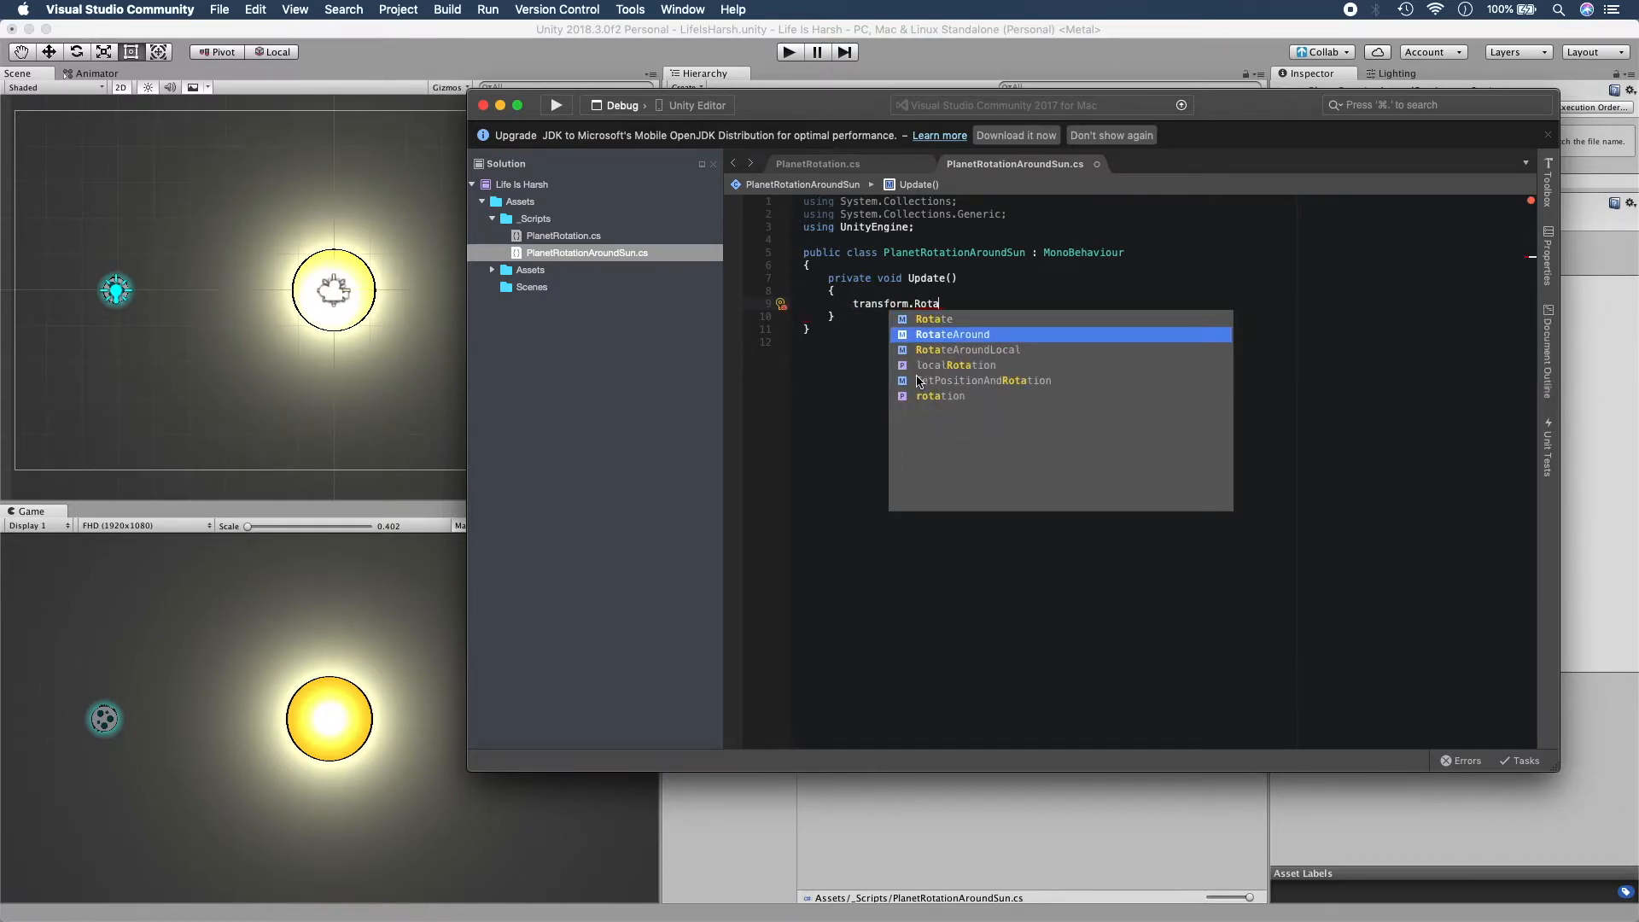
key("Return")
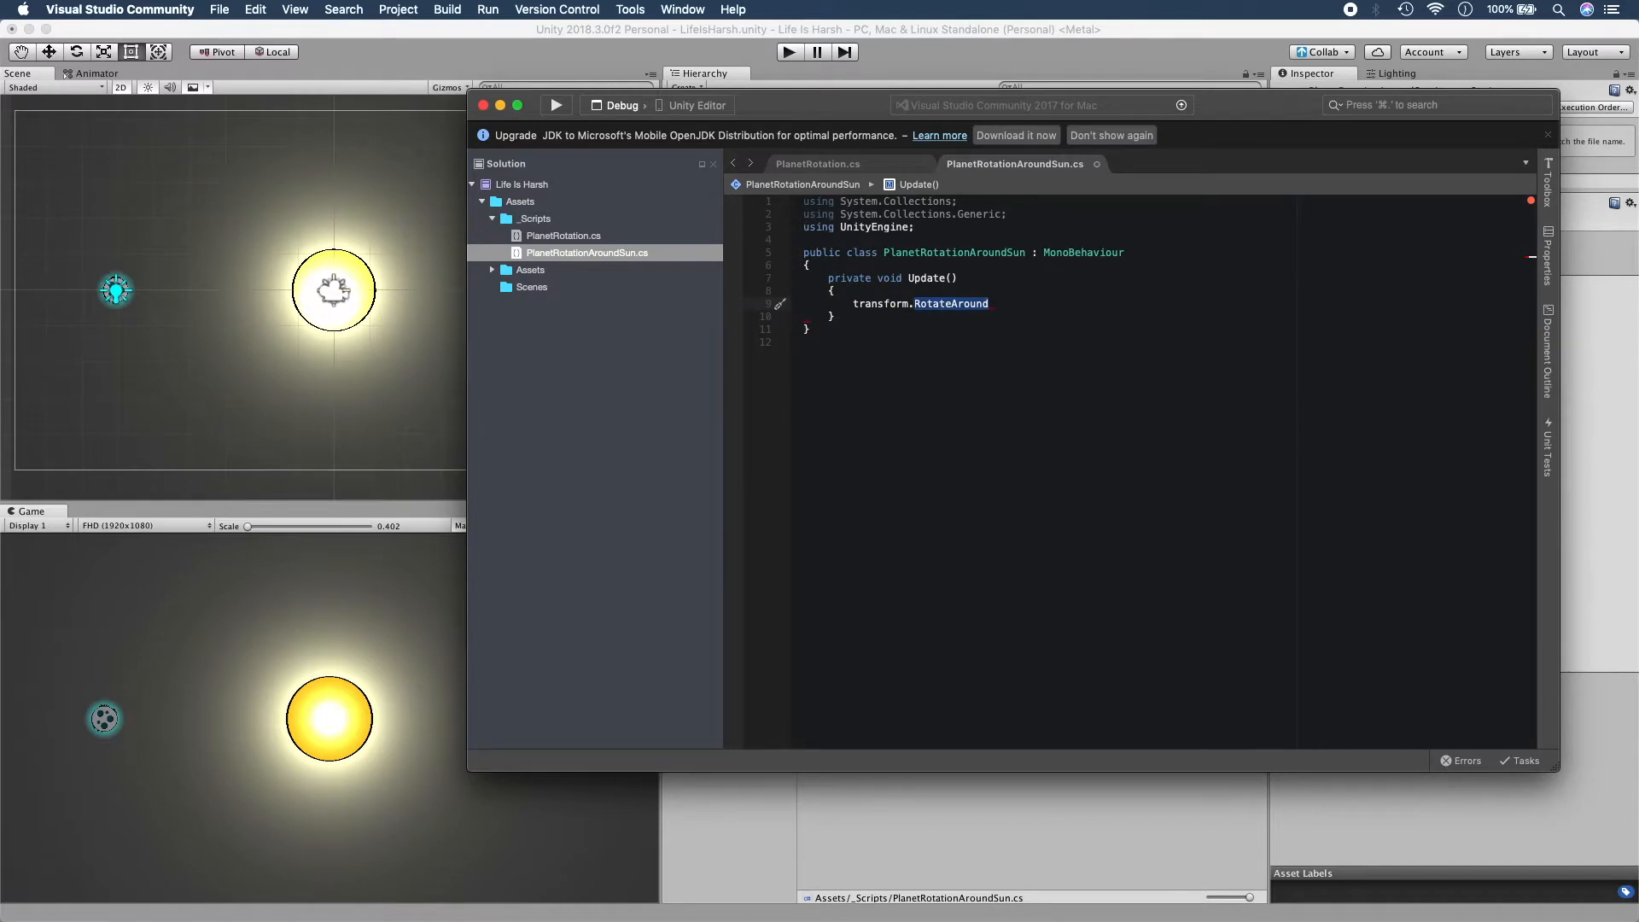
type("(")
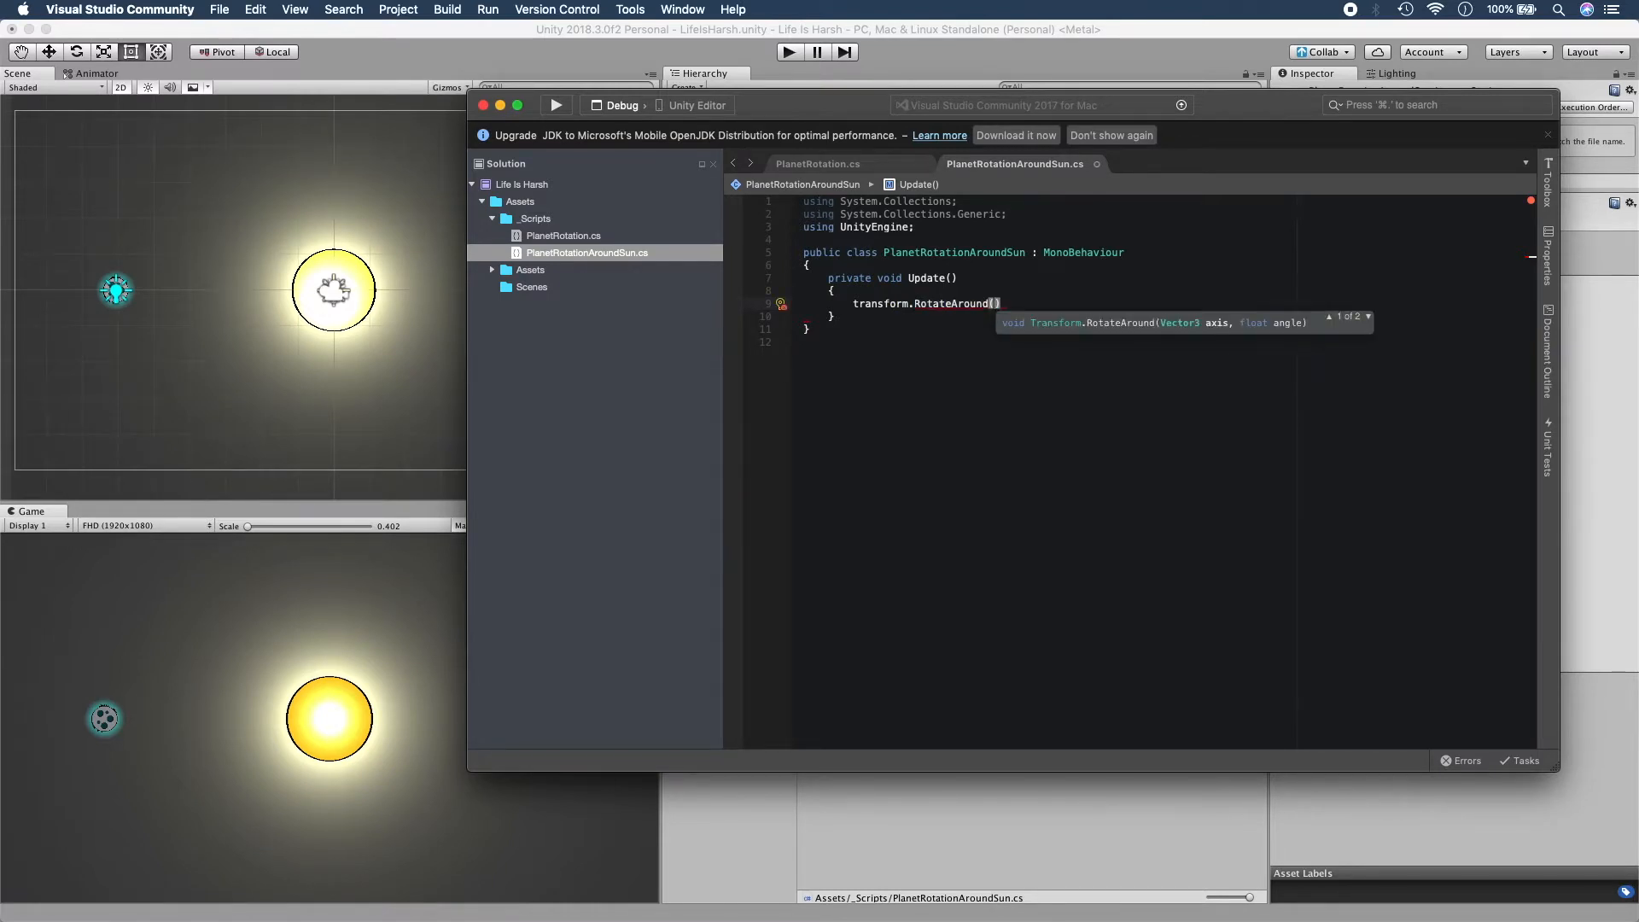
type("Vec")
key("Return")
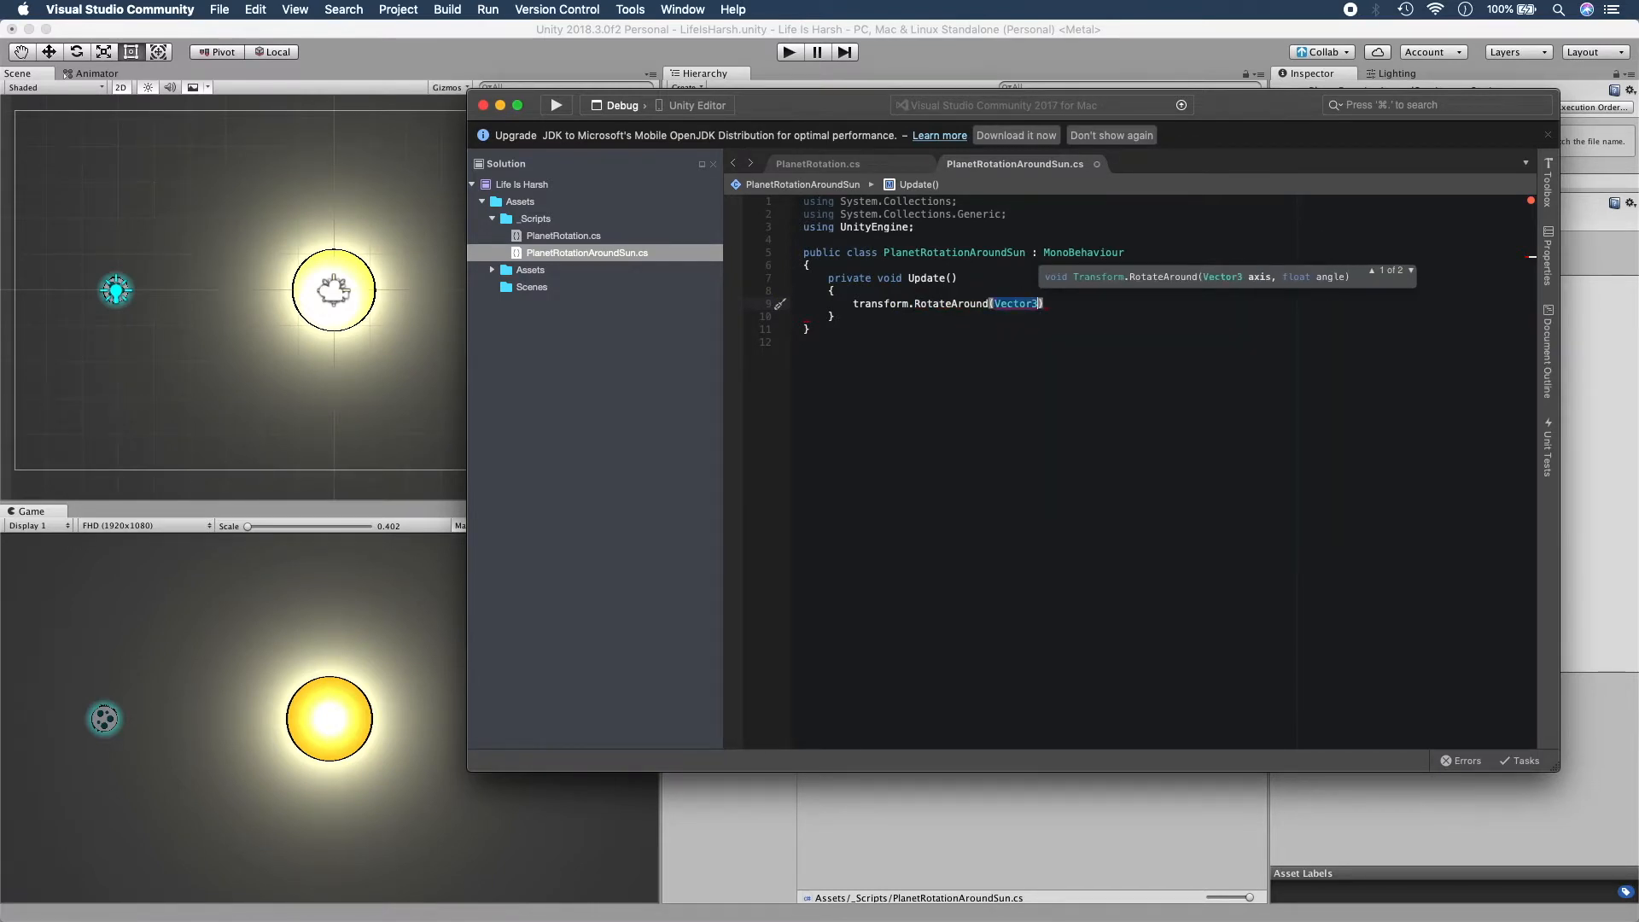
type(".")
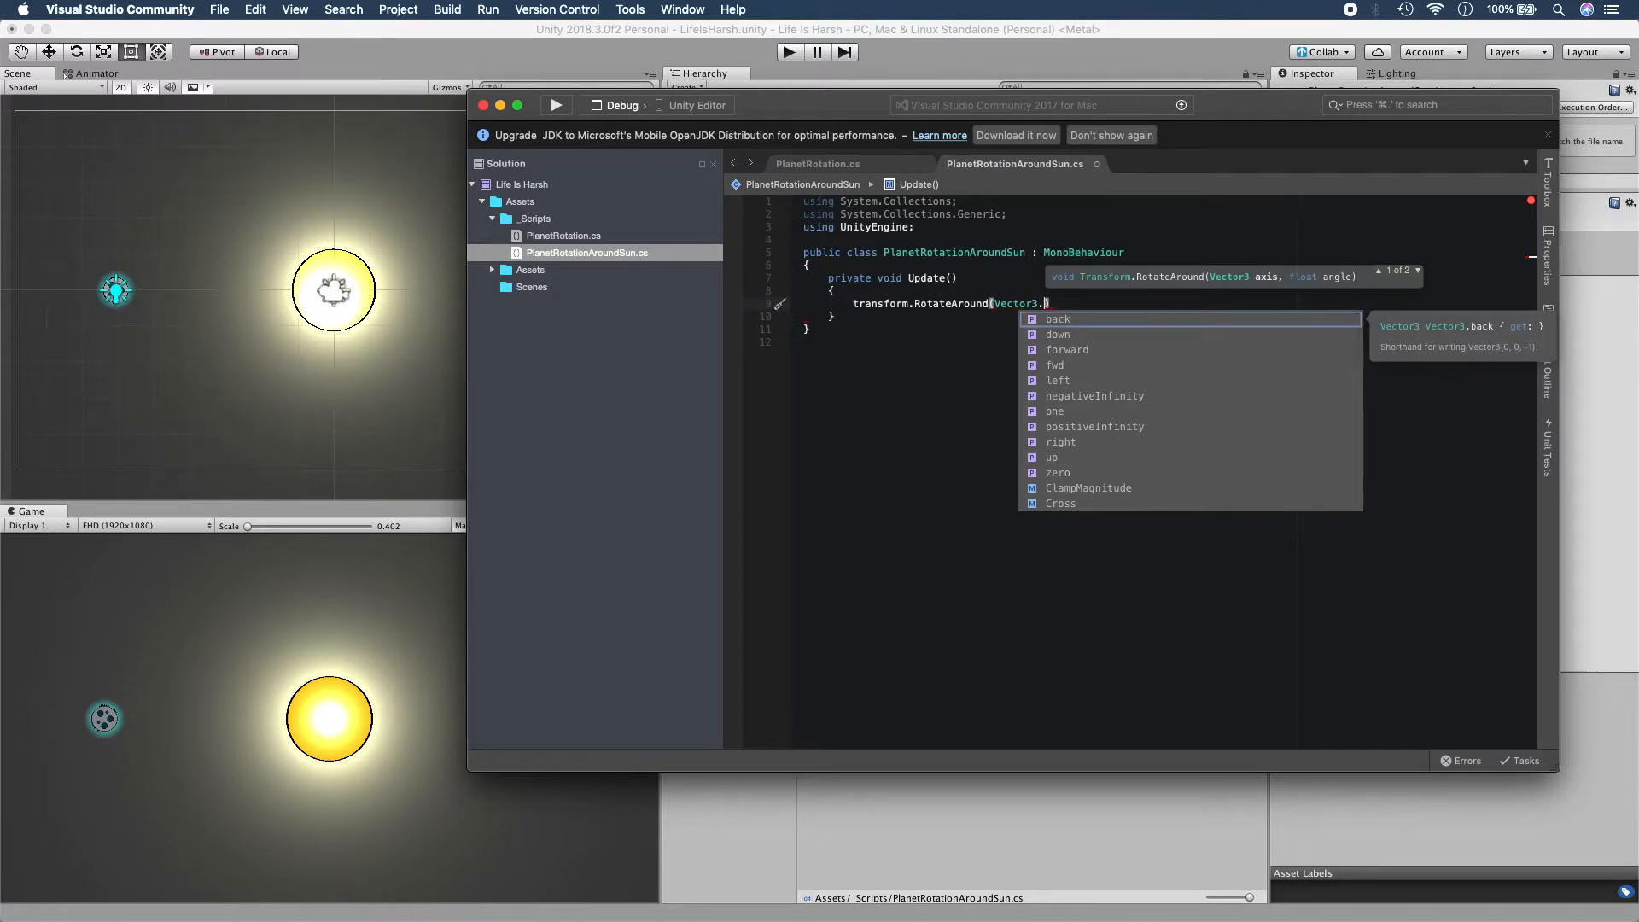
type("zer")
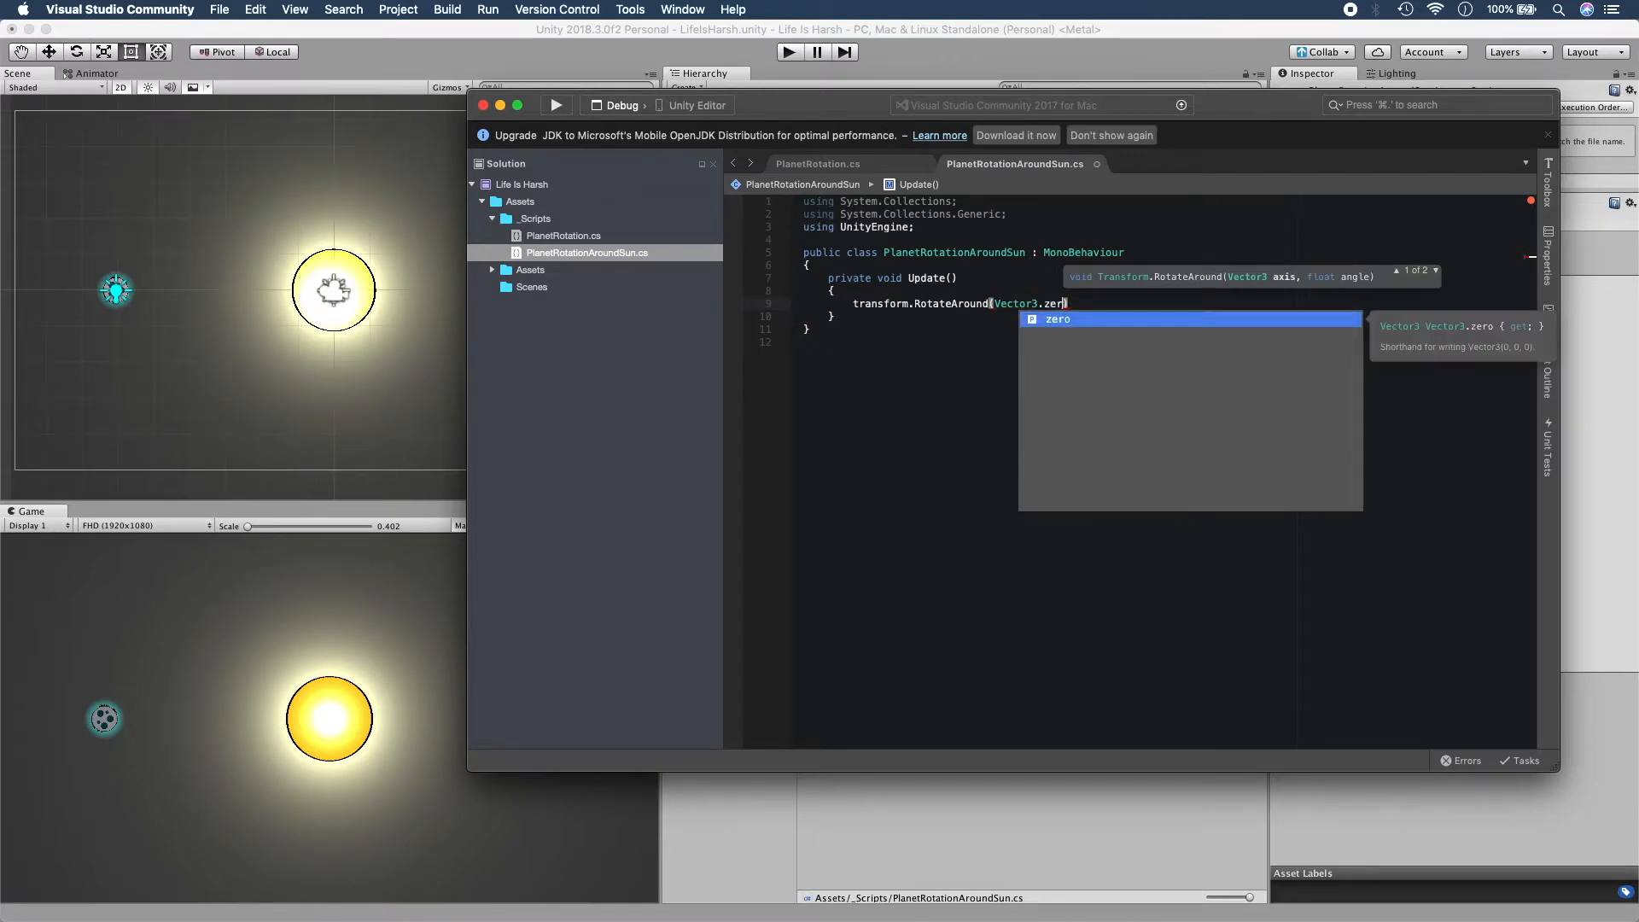
key("Return")
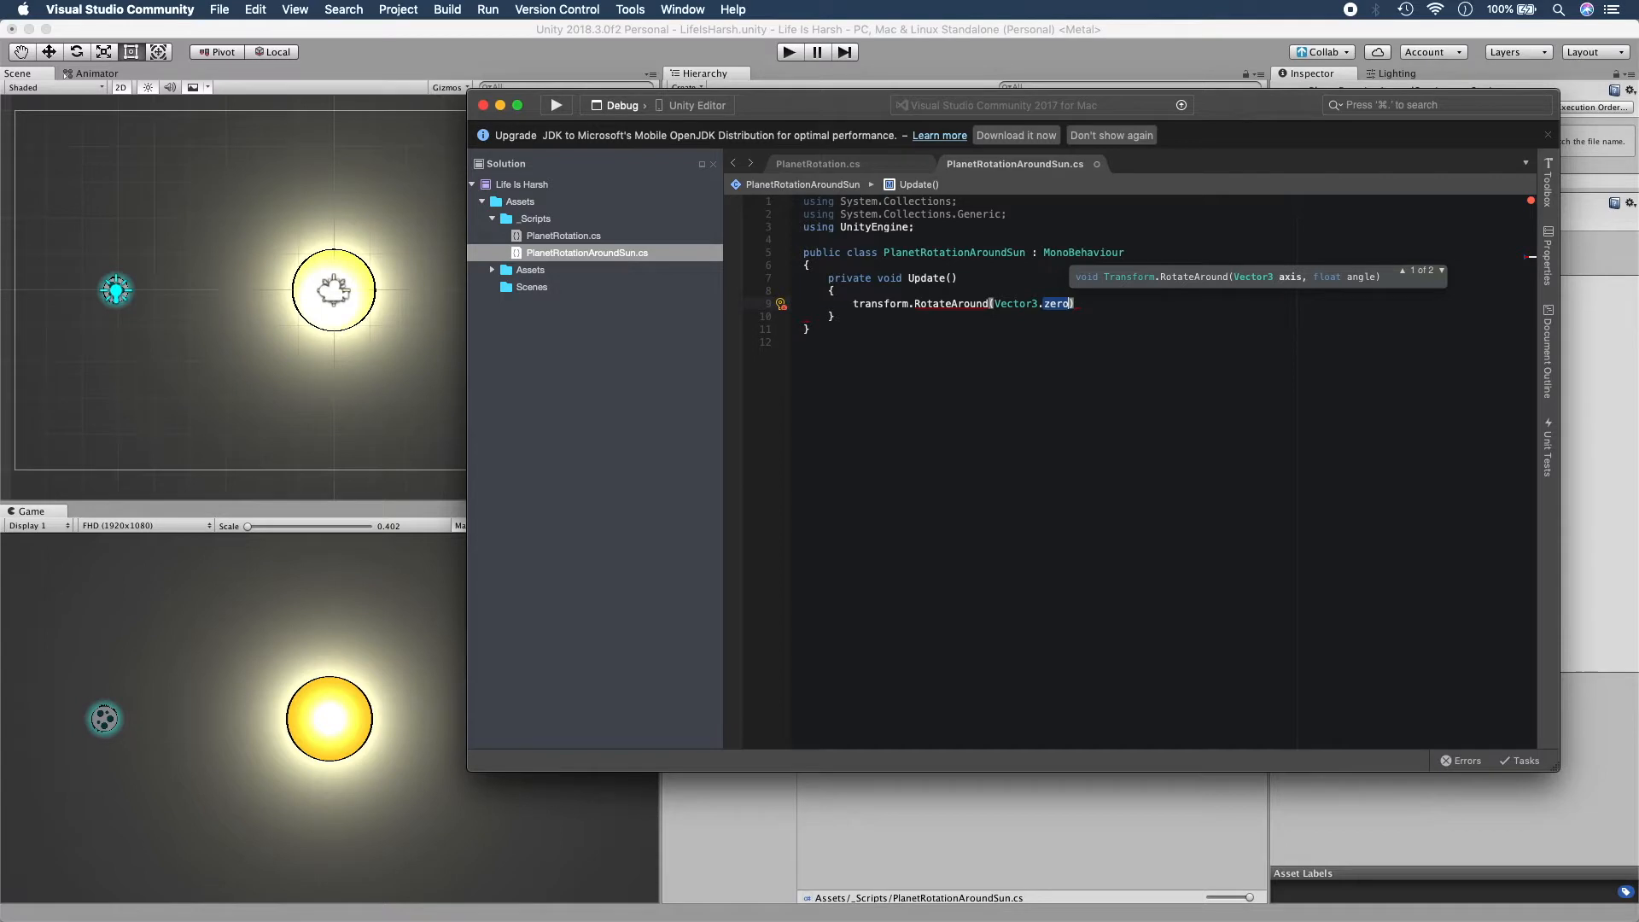
Add Vector3.forward as the rotation axis argument of the RotateAround call.
type(", ")
type("Vecto")
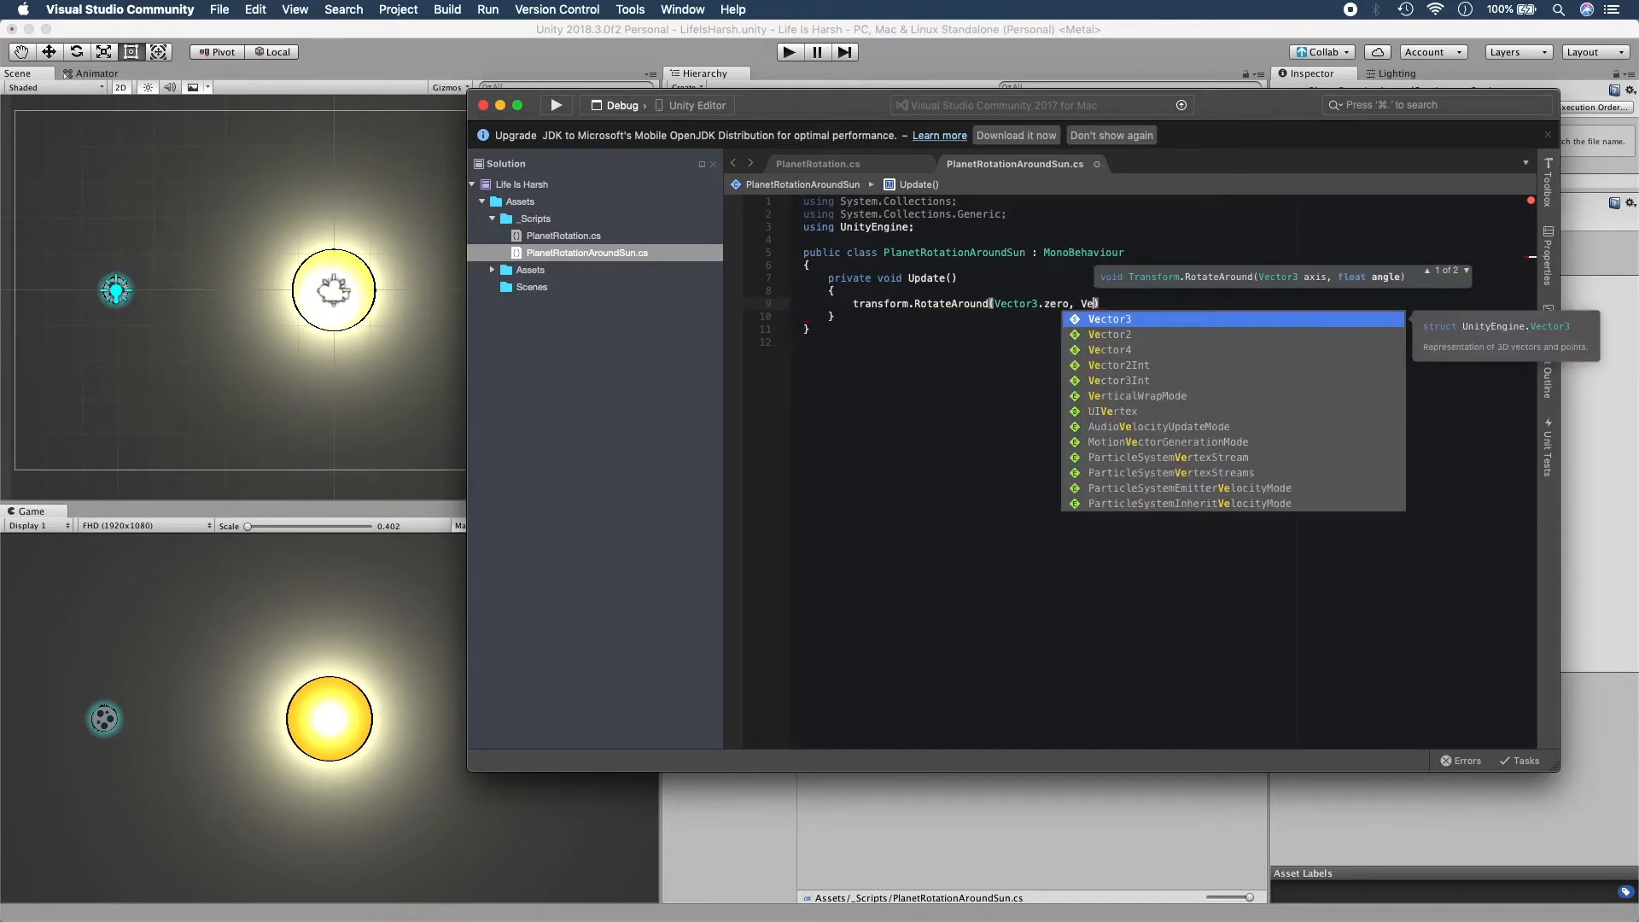
type("r3.")
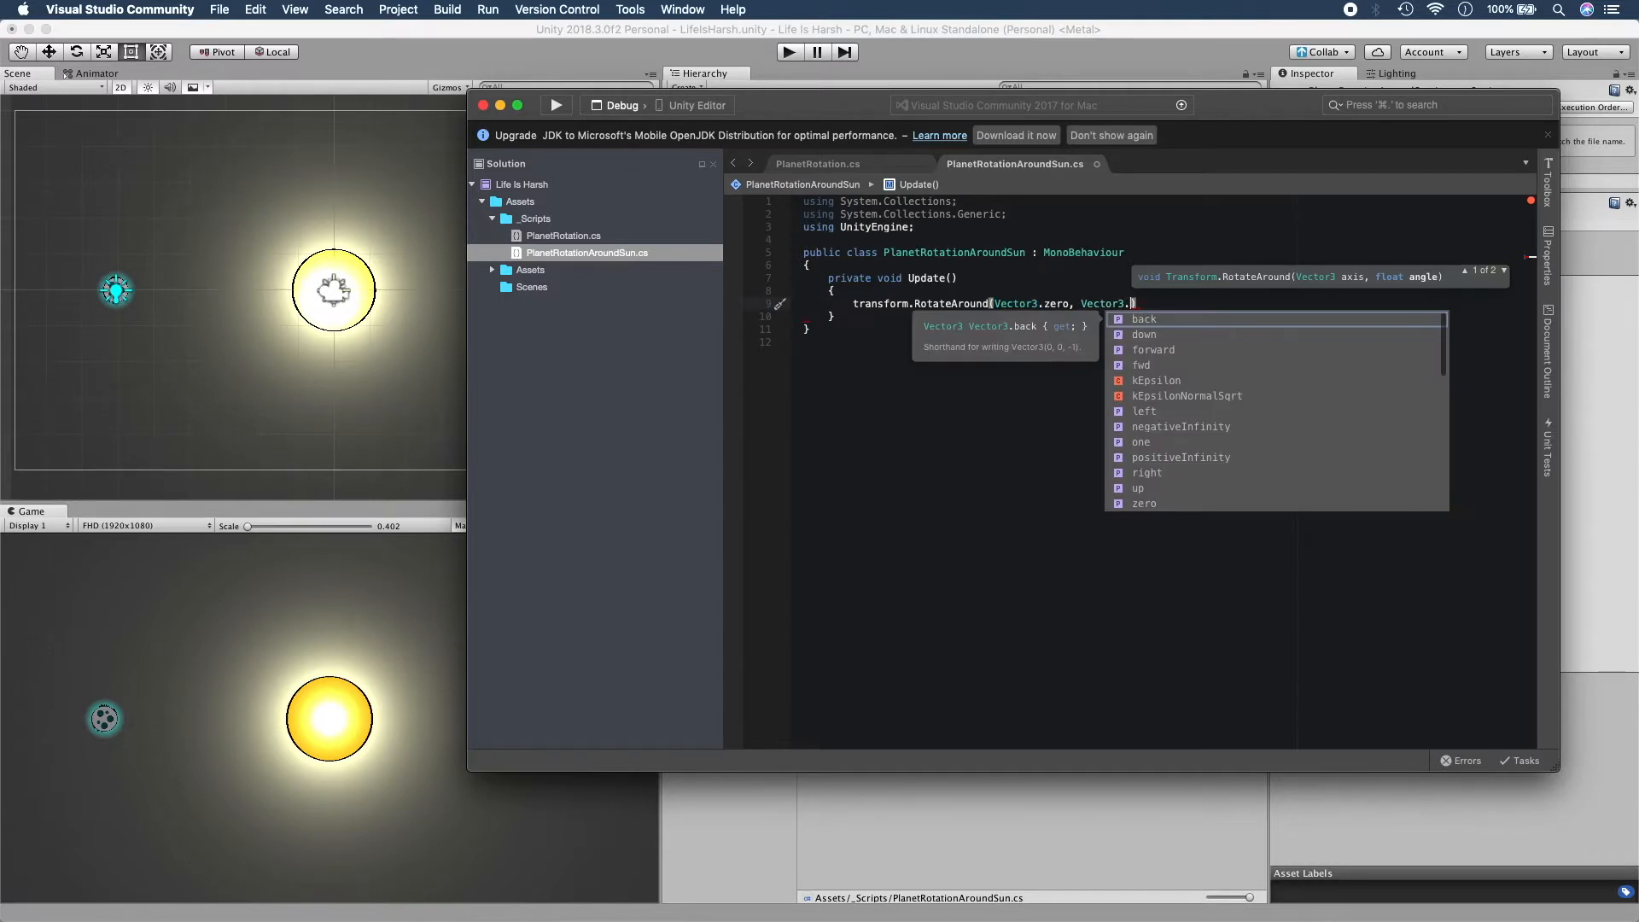
key("Down")
key("Down")
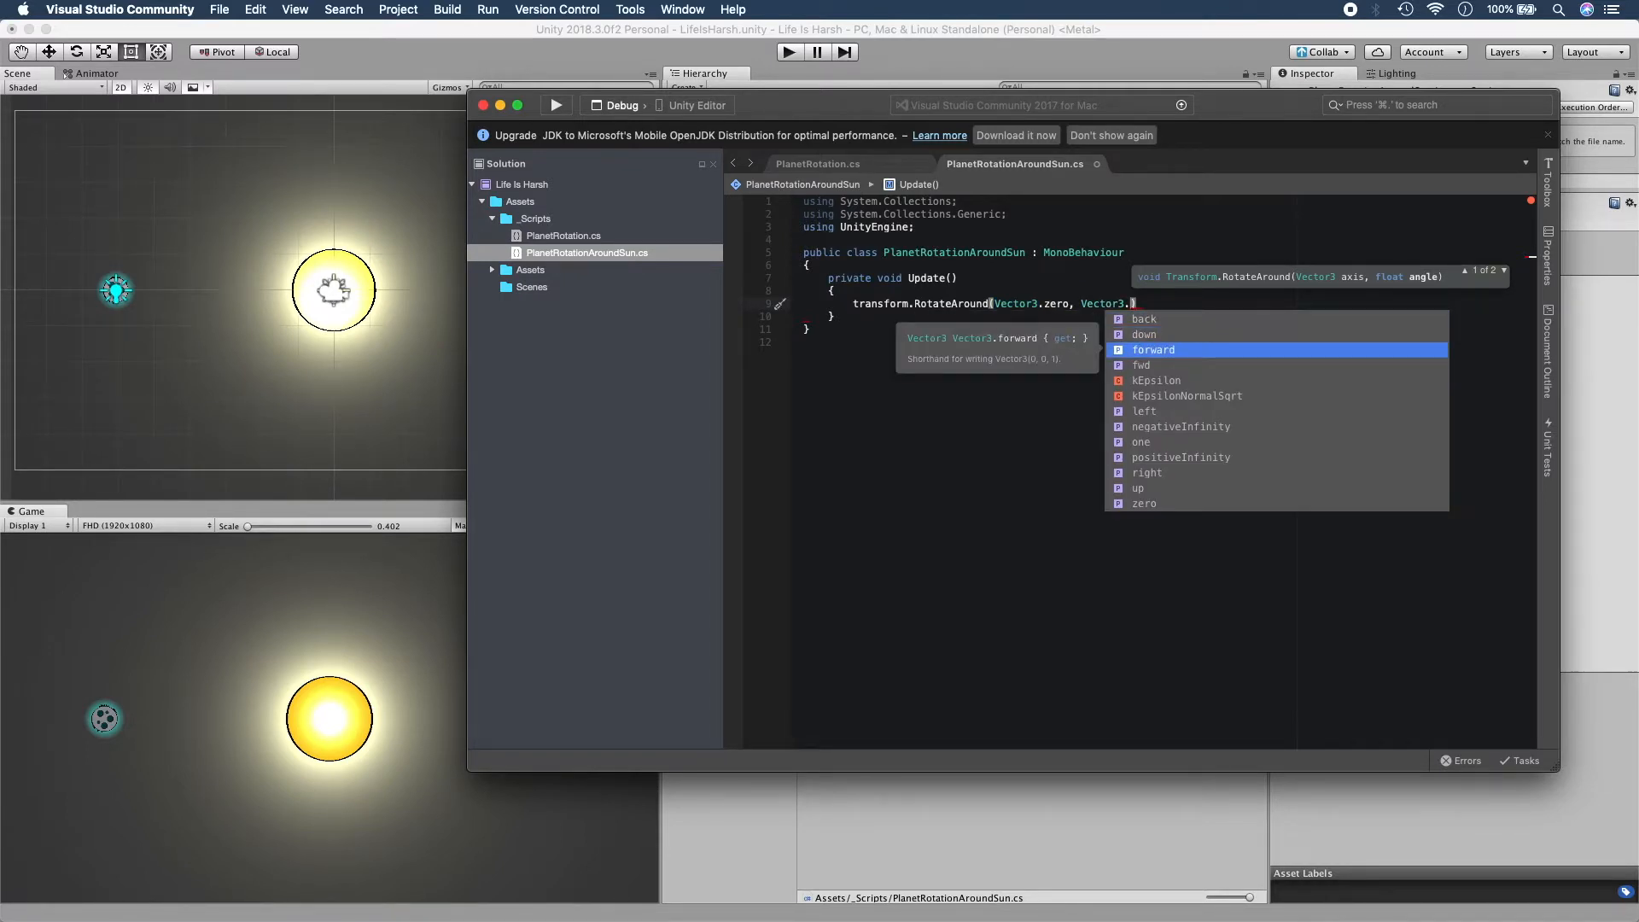
key("Return")
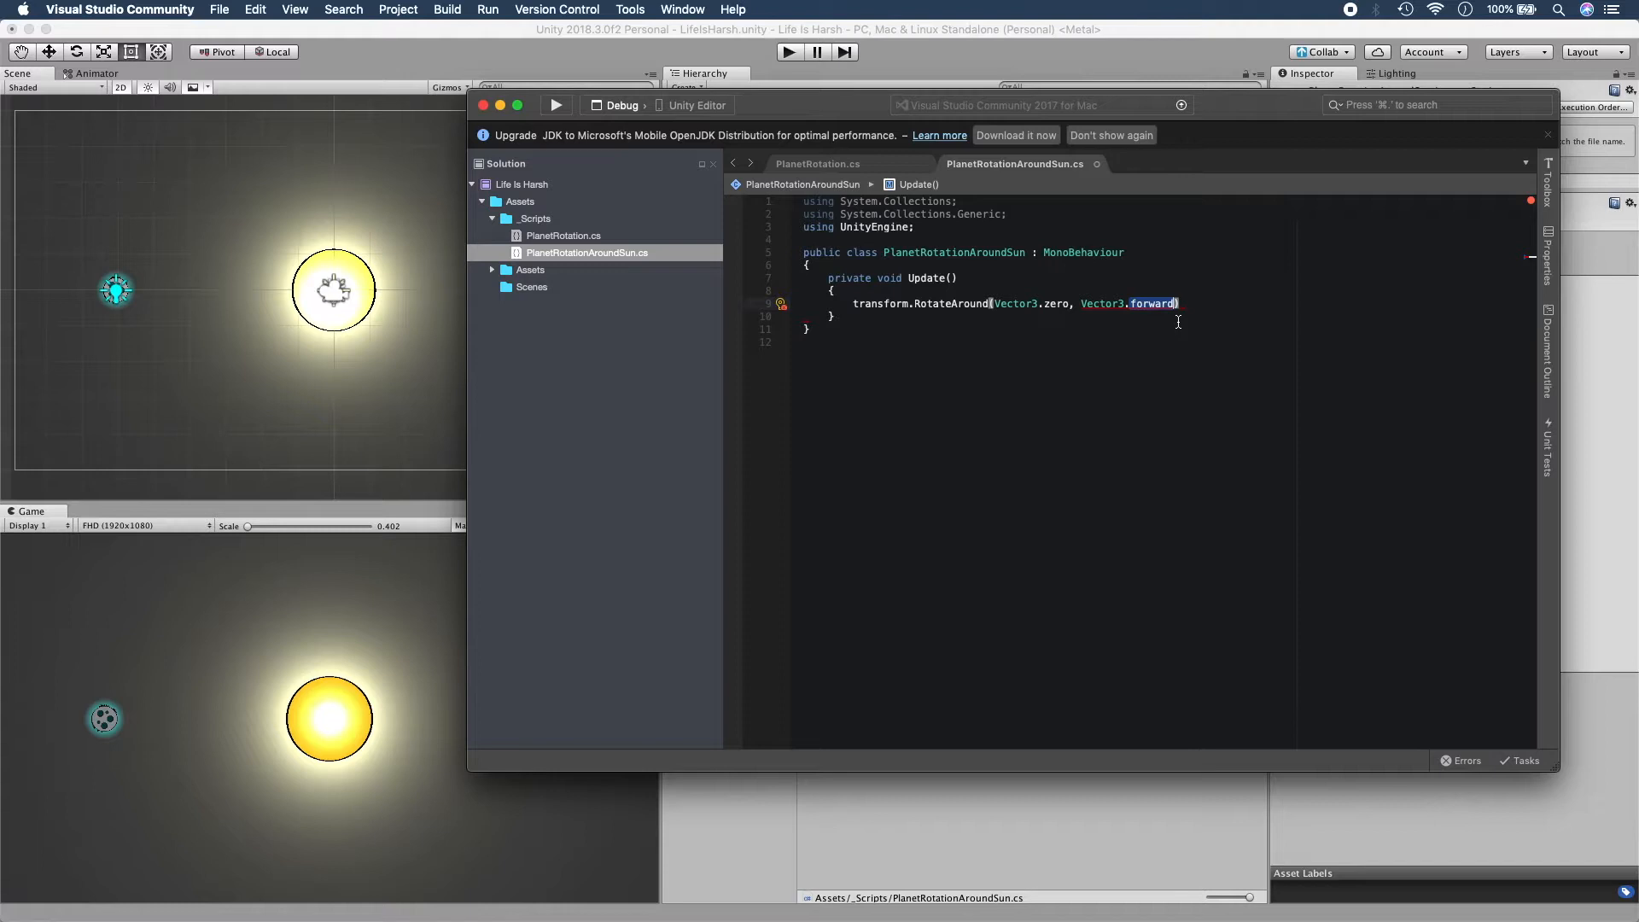
Complete the RotateAround call with Time.deltaTime * speed as the angle and end the statement.
type(", Time")
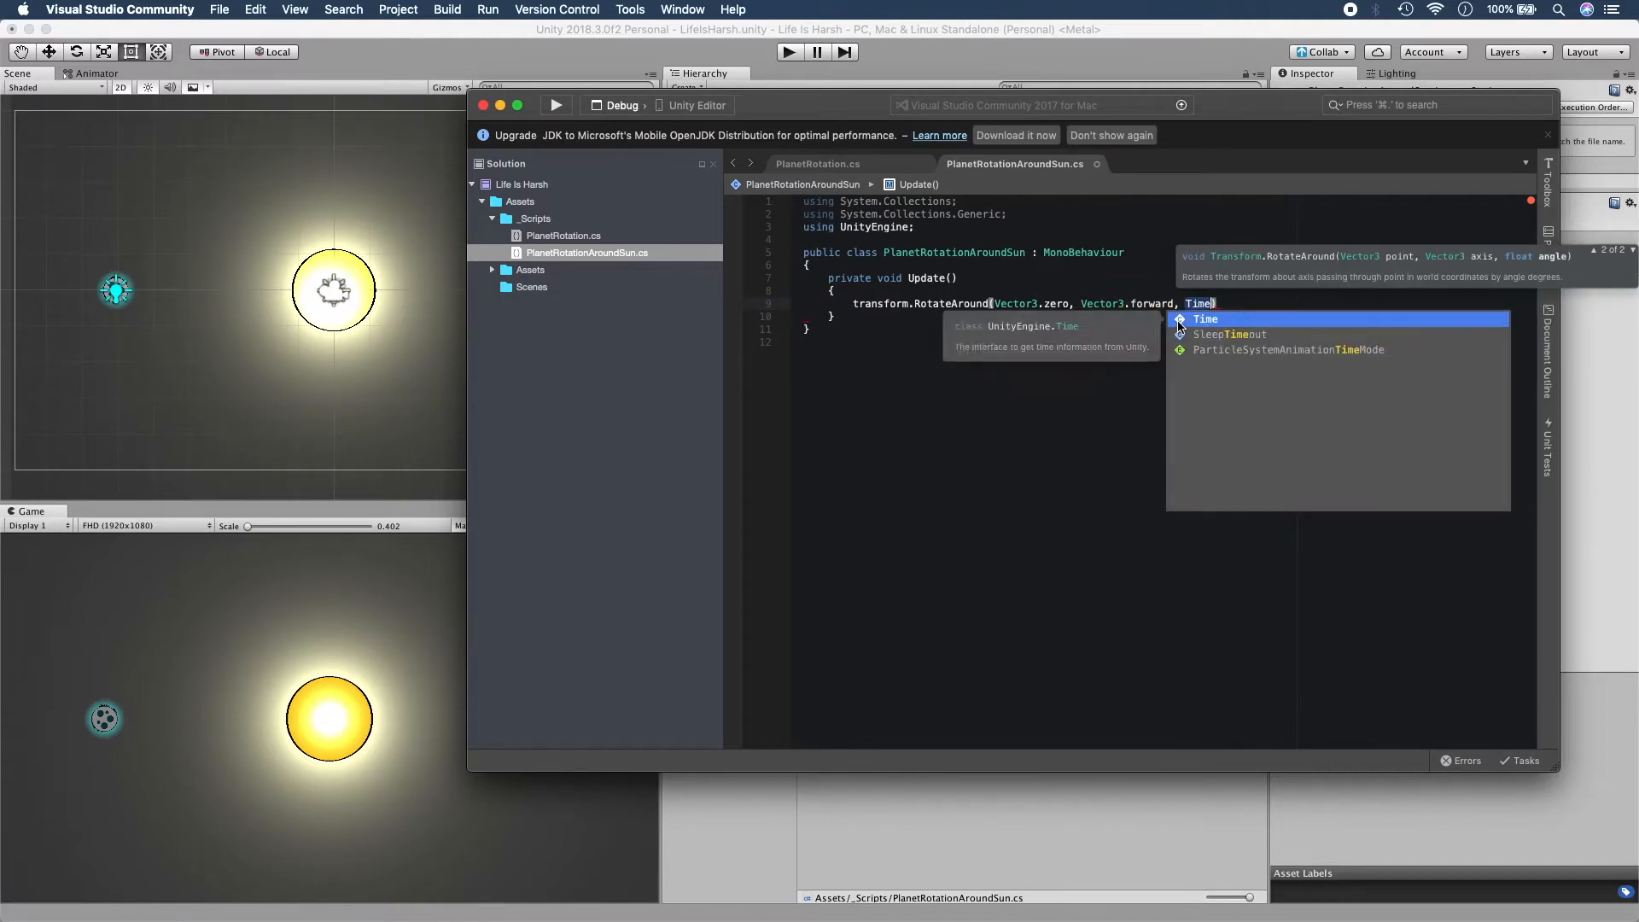
type(".deltaTime")
key("Return")
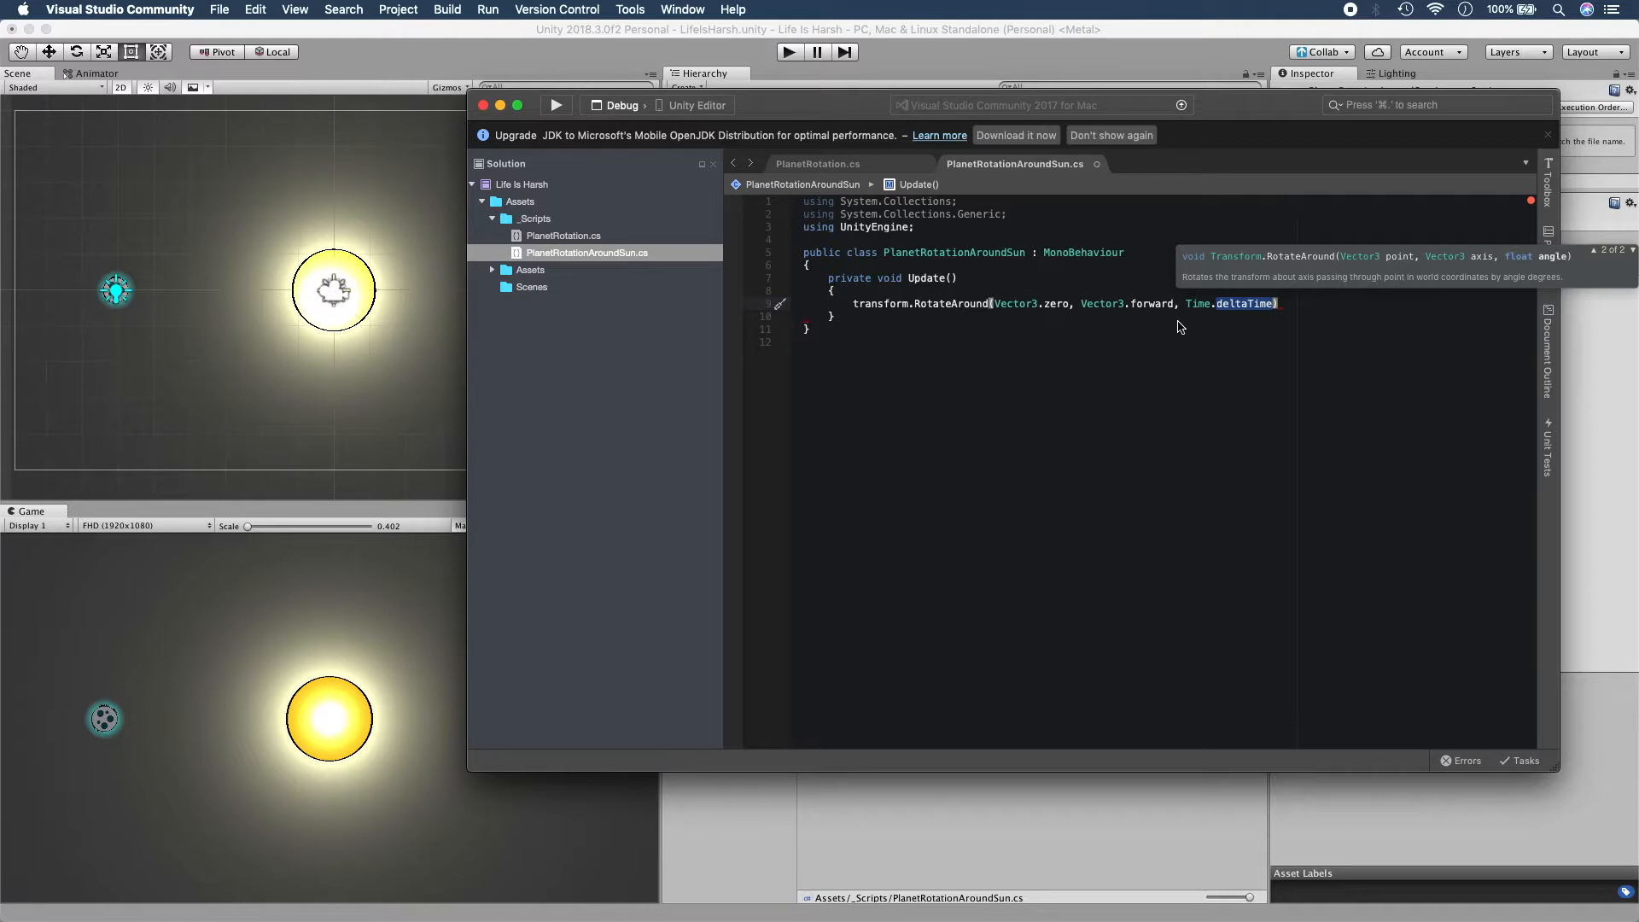
type("* spee")
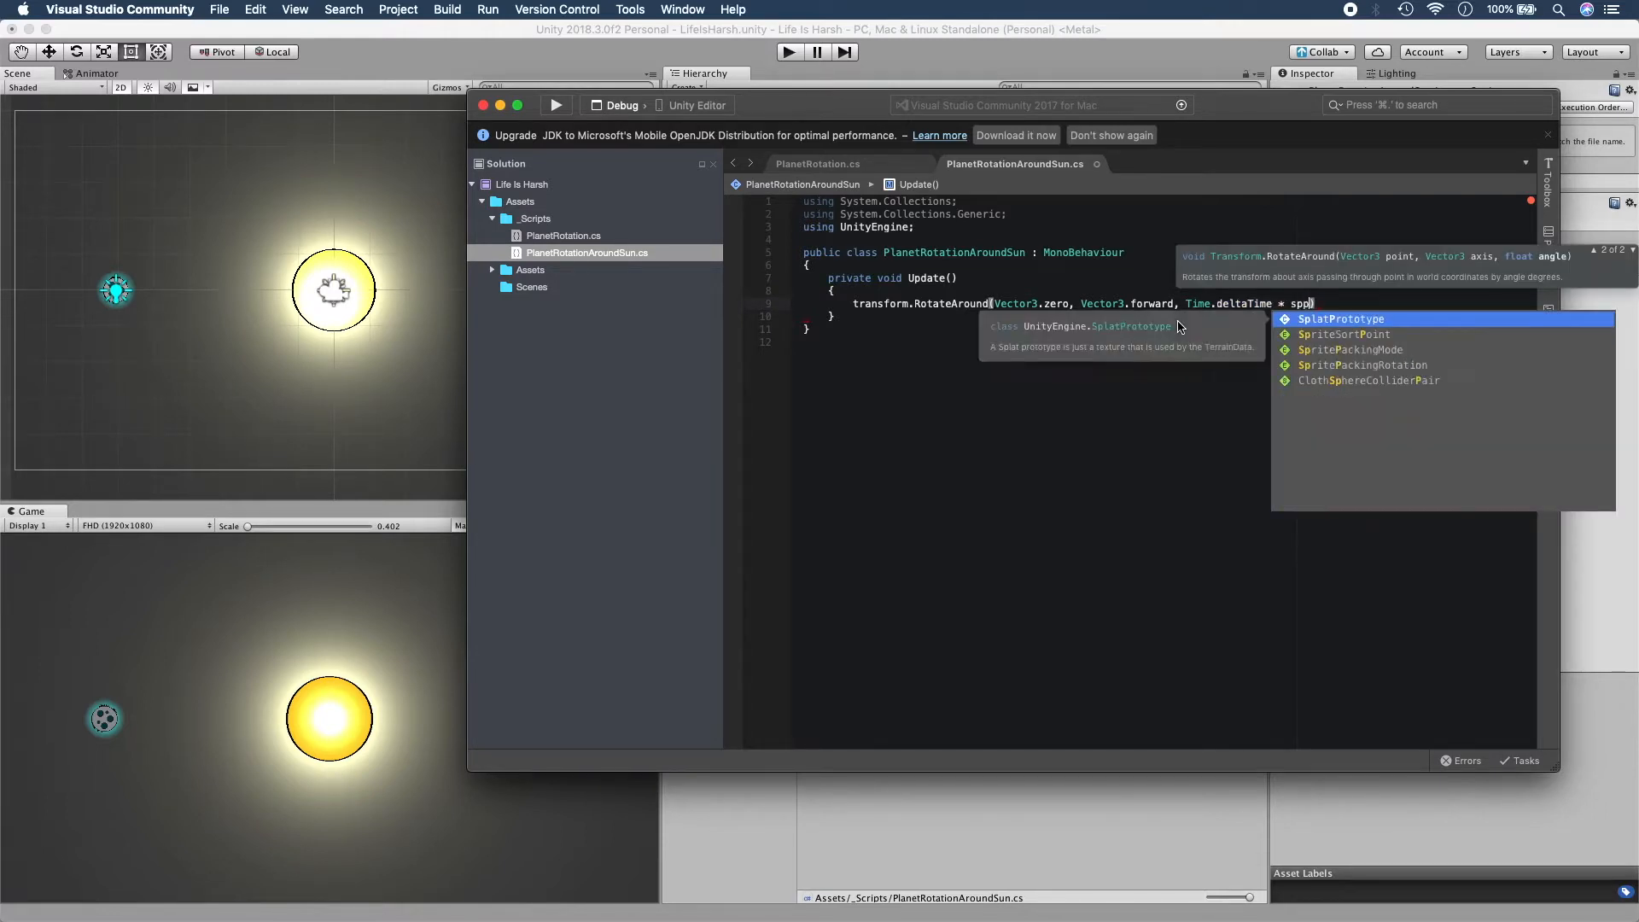
type("d);")
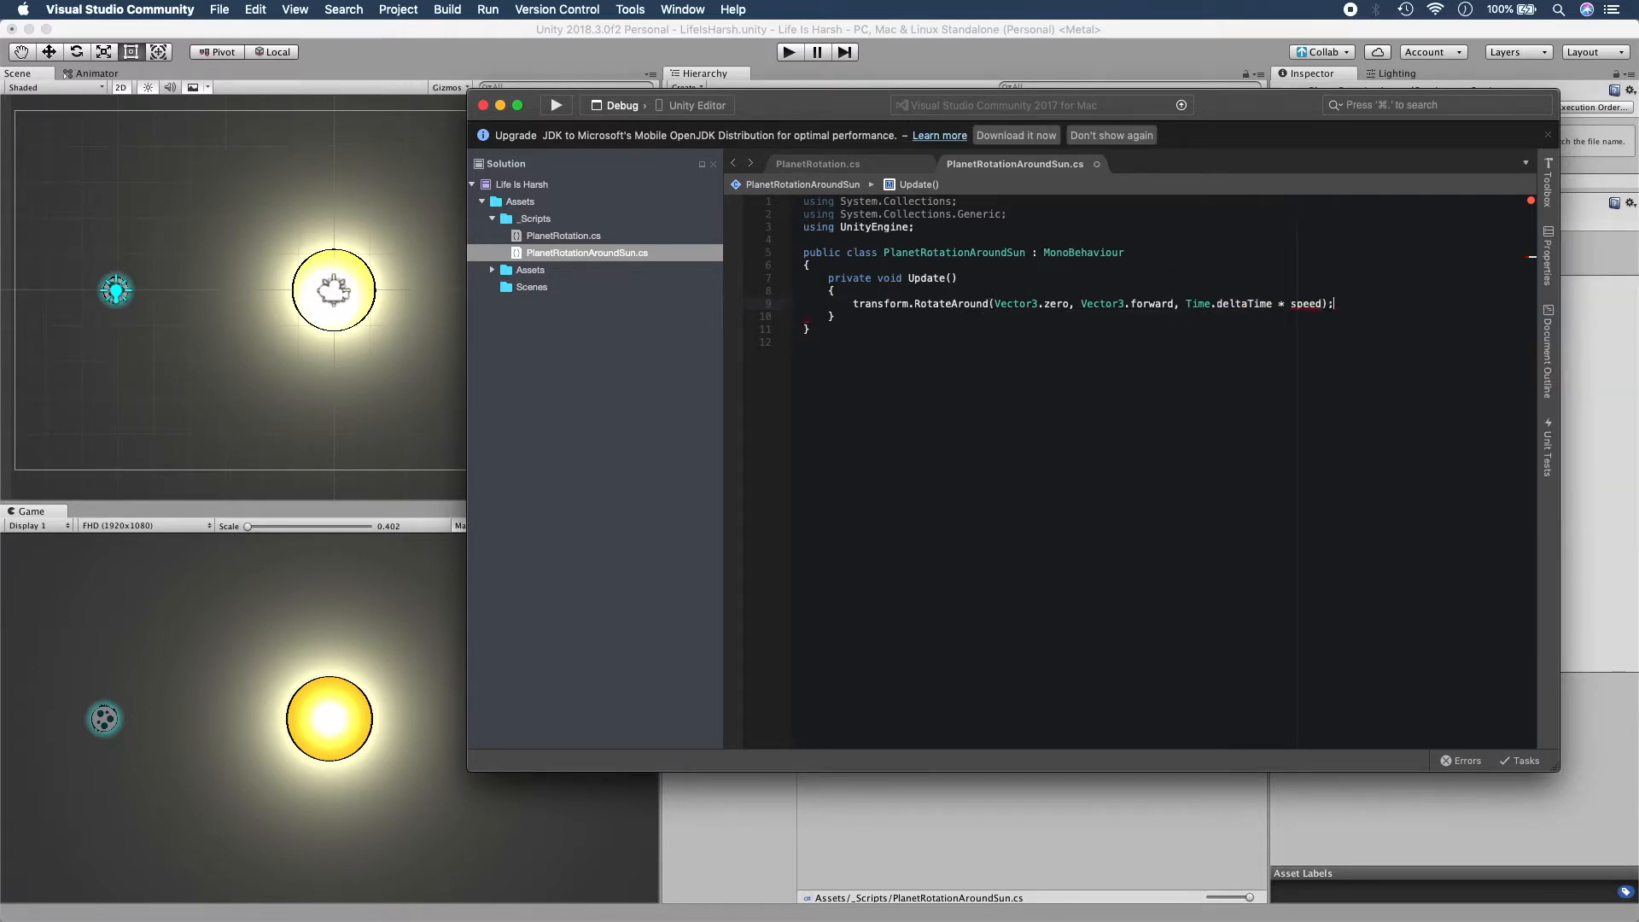
Declare a private float field named speed at the start of the class, above the Update method.
left_click(1029, 267)
key("Return")
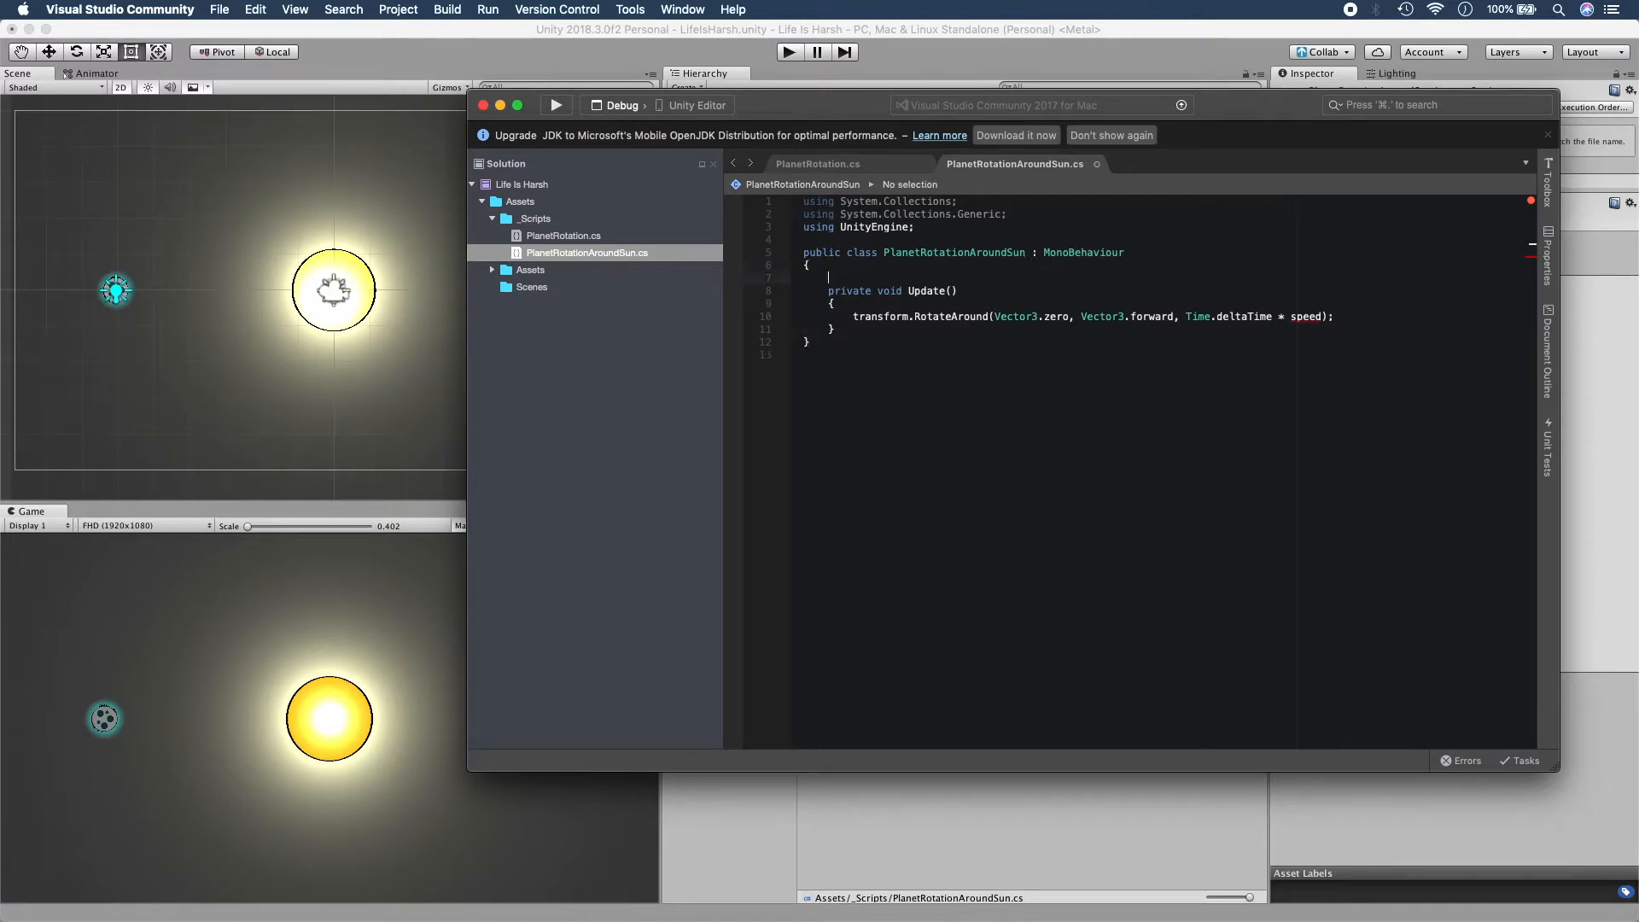
key("Up")
key("Up")
key("Return")
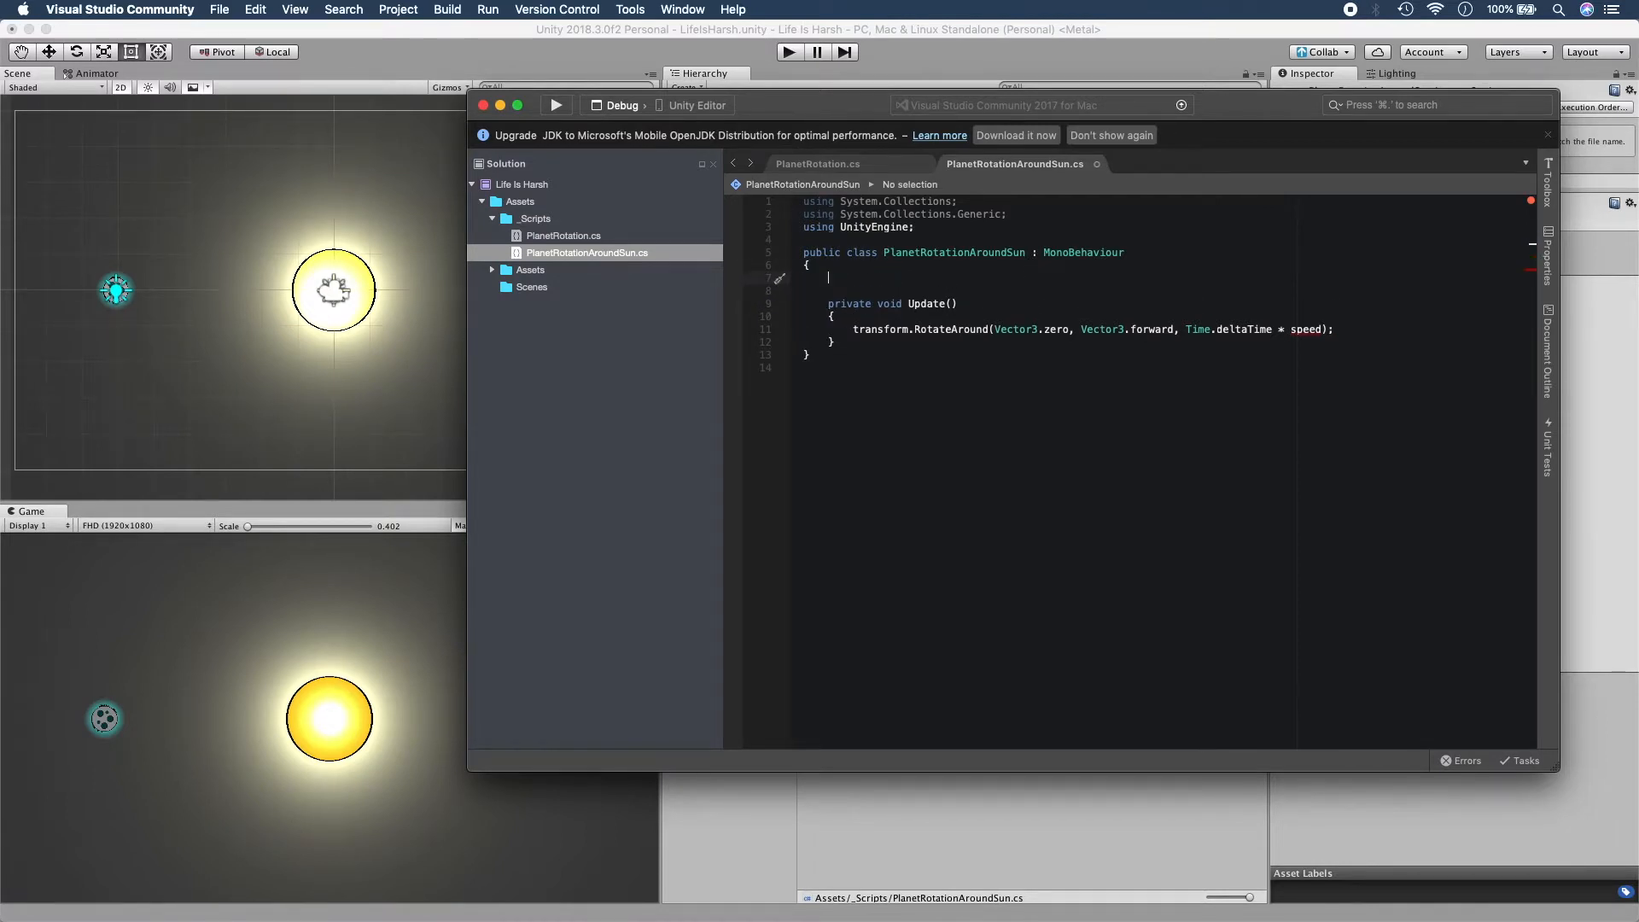
type("private float")
key("Return")
key("Return")
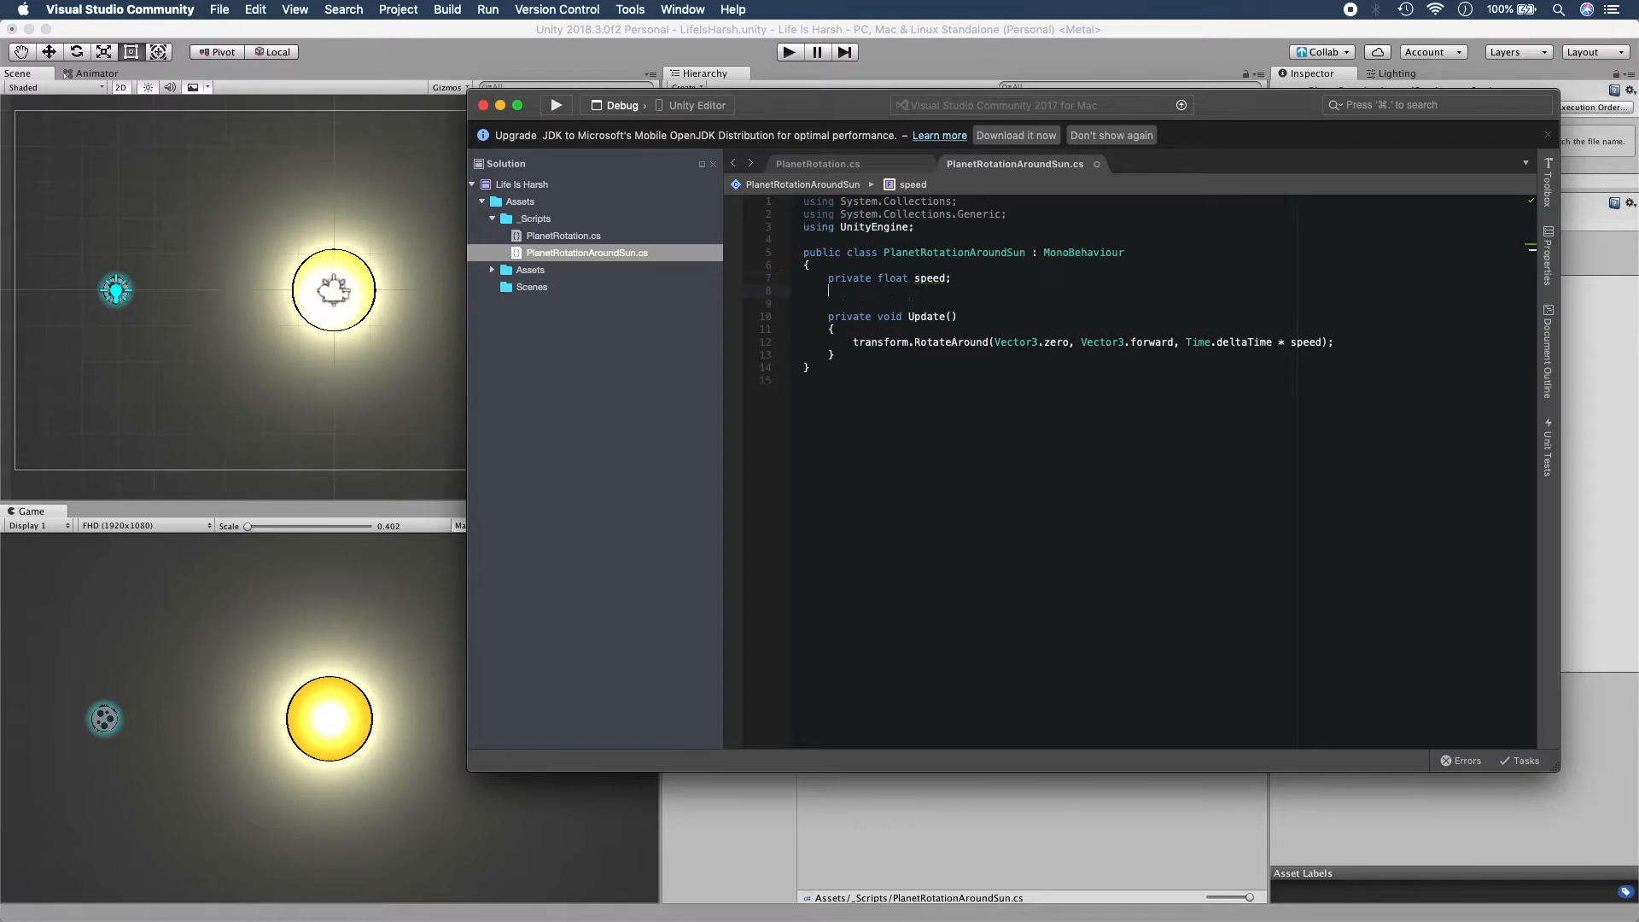
Add a private Start method that sets speed to 10f, and switch back to Unity with the updated script.
type("Sta")
key("Return")
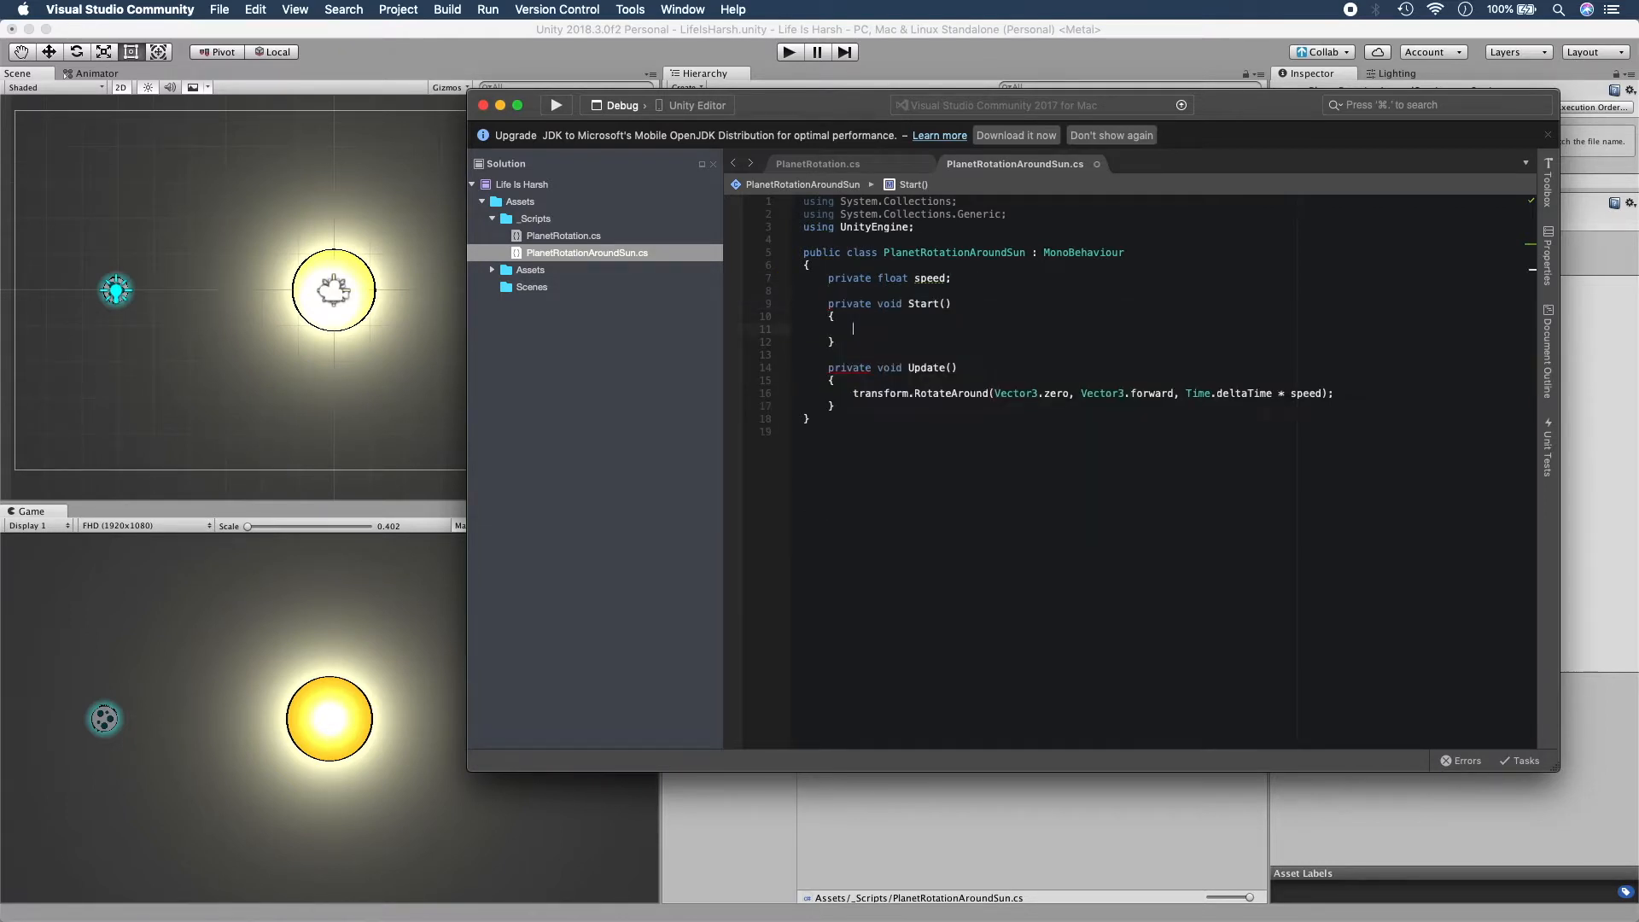
type("speed")
left_click(882, 329)
left_click(1343, 394)
left_click_drag(766, 105, 1631, 179)
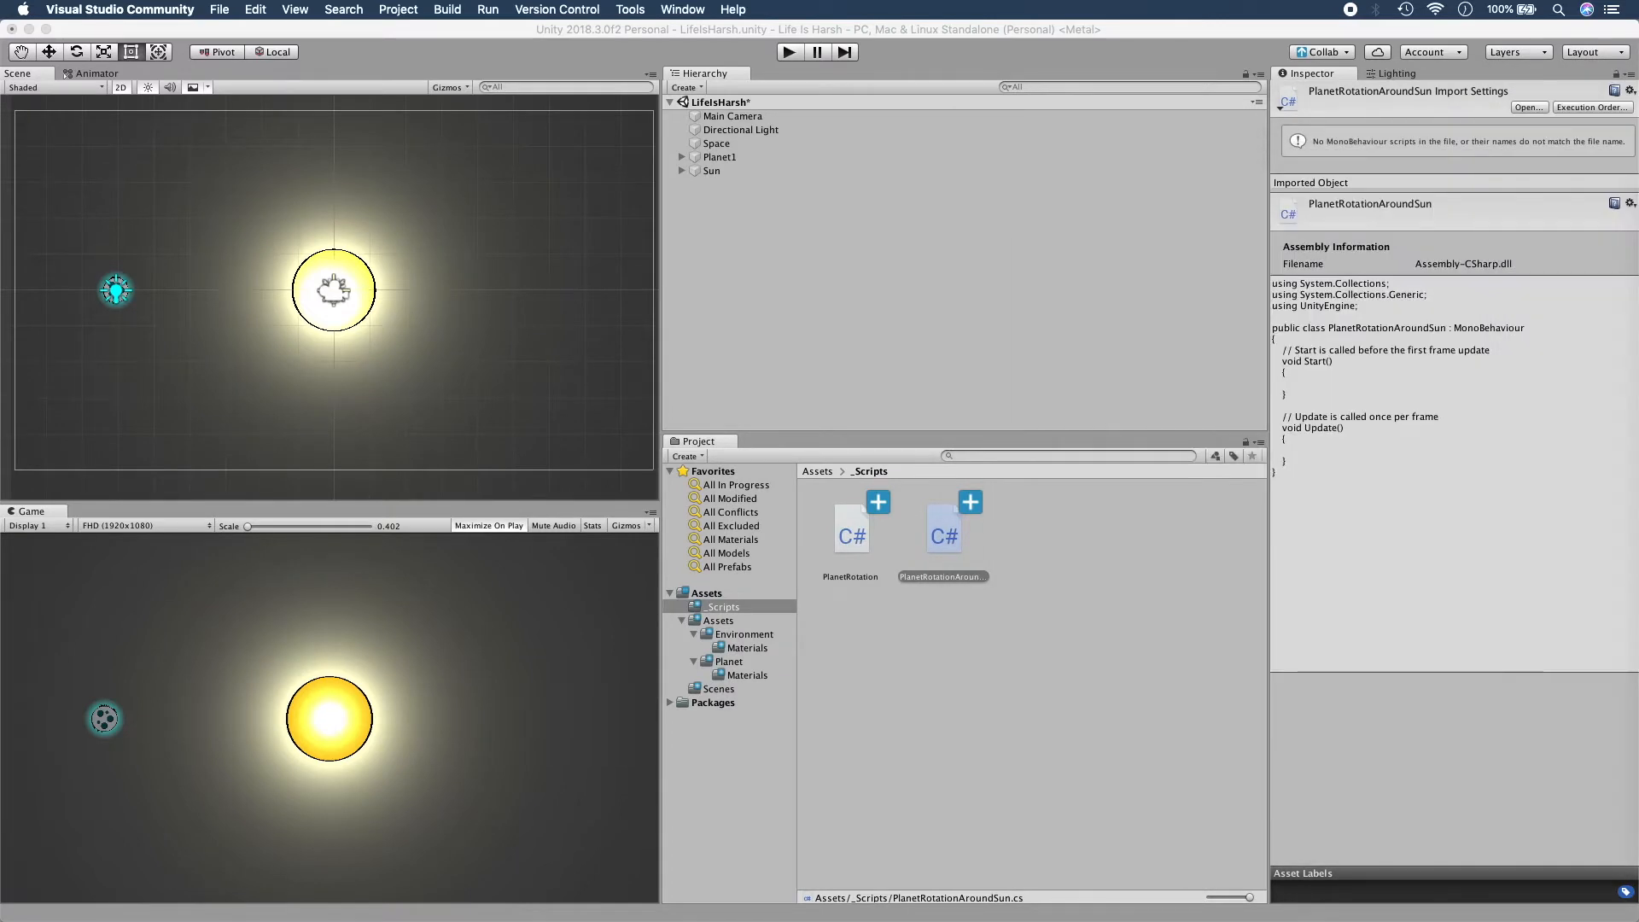
left_click(965, 53)
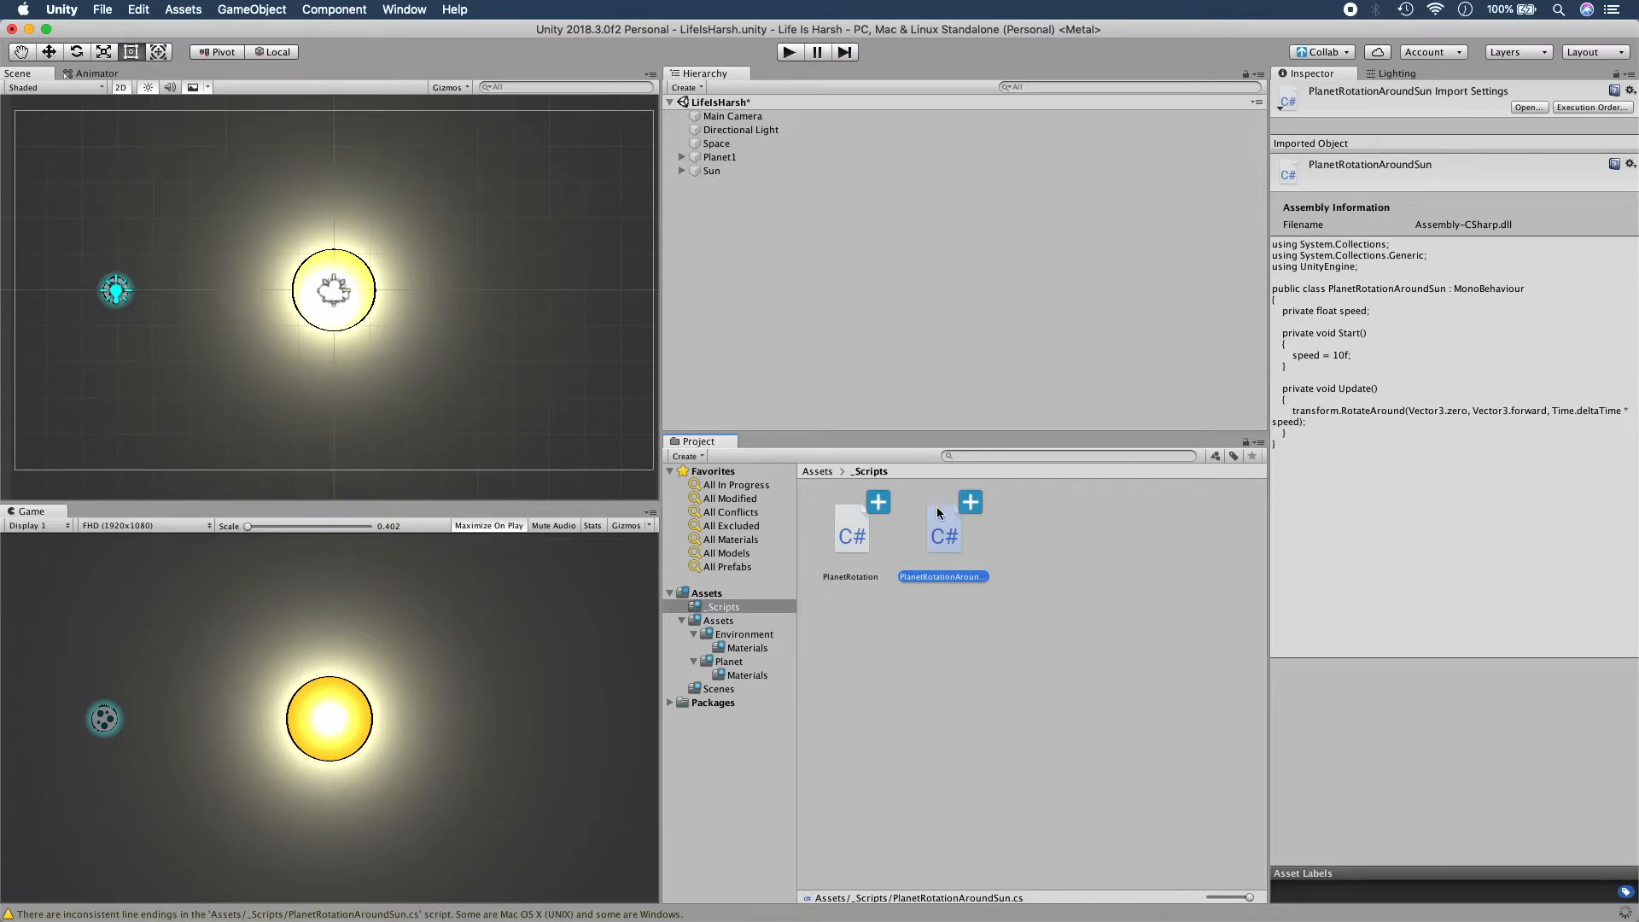
Attach the PlanetRotationAroundSun script to Planet1.
left_click_drag(936, 525, 833, 160)
left_click(818, 156)
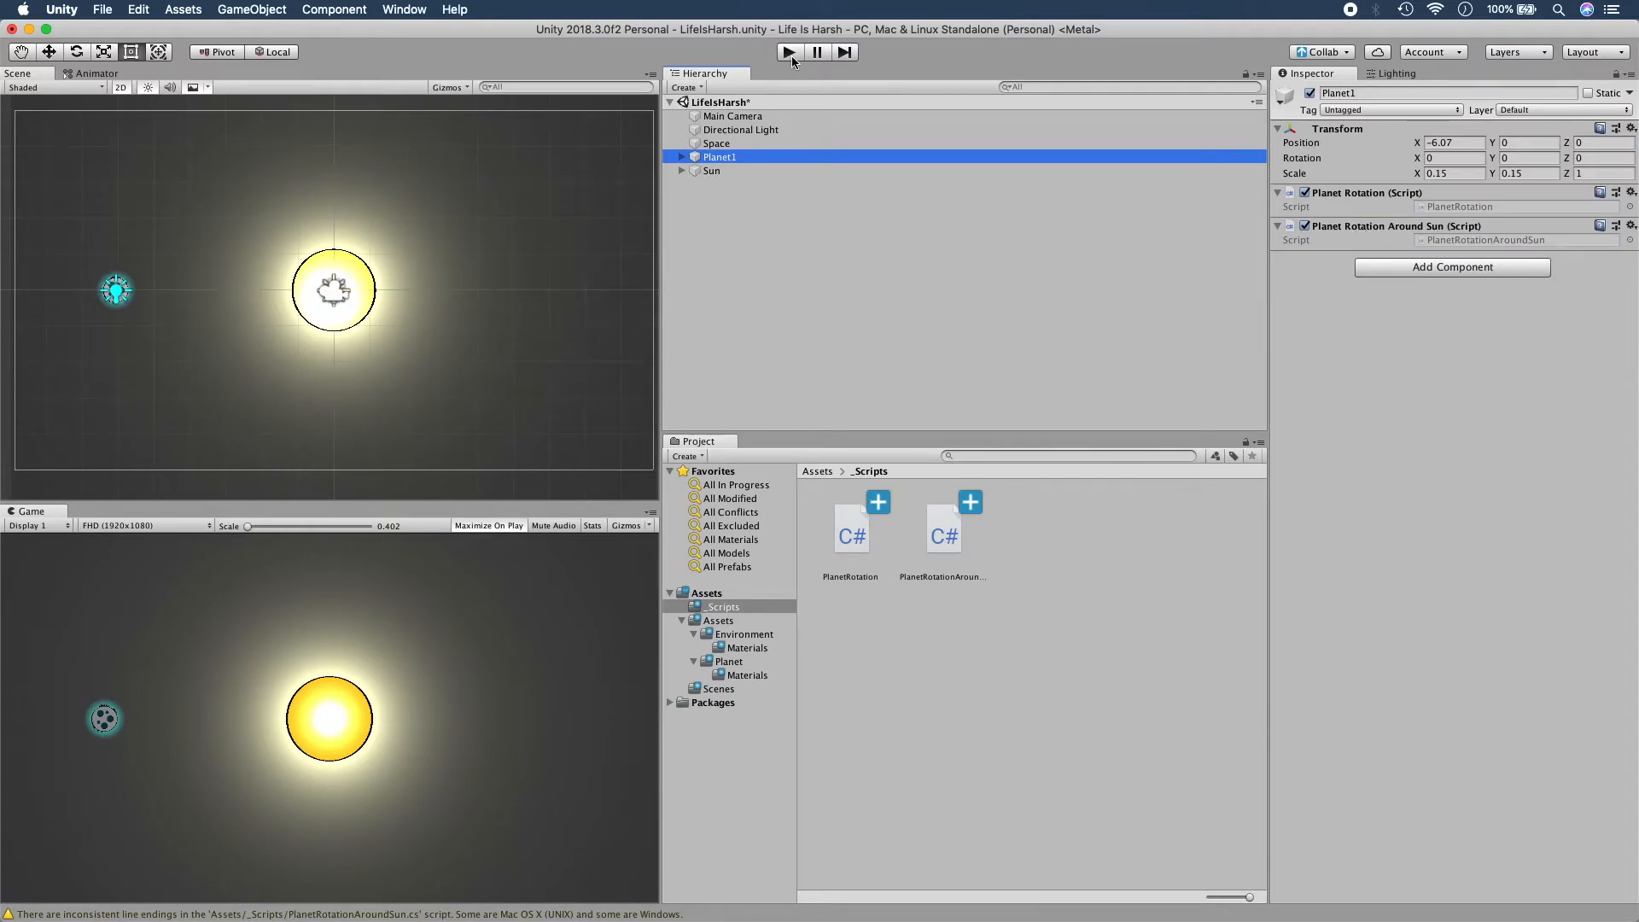
Move Planet1 closer to the Sun, to about X -2.76, and run the scene to check its orbit.
key("w")
left_click_drag(175, 291, 294, 290)
left_click(785, 53)
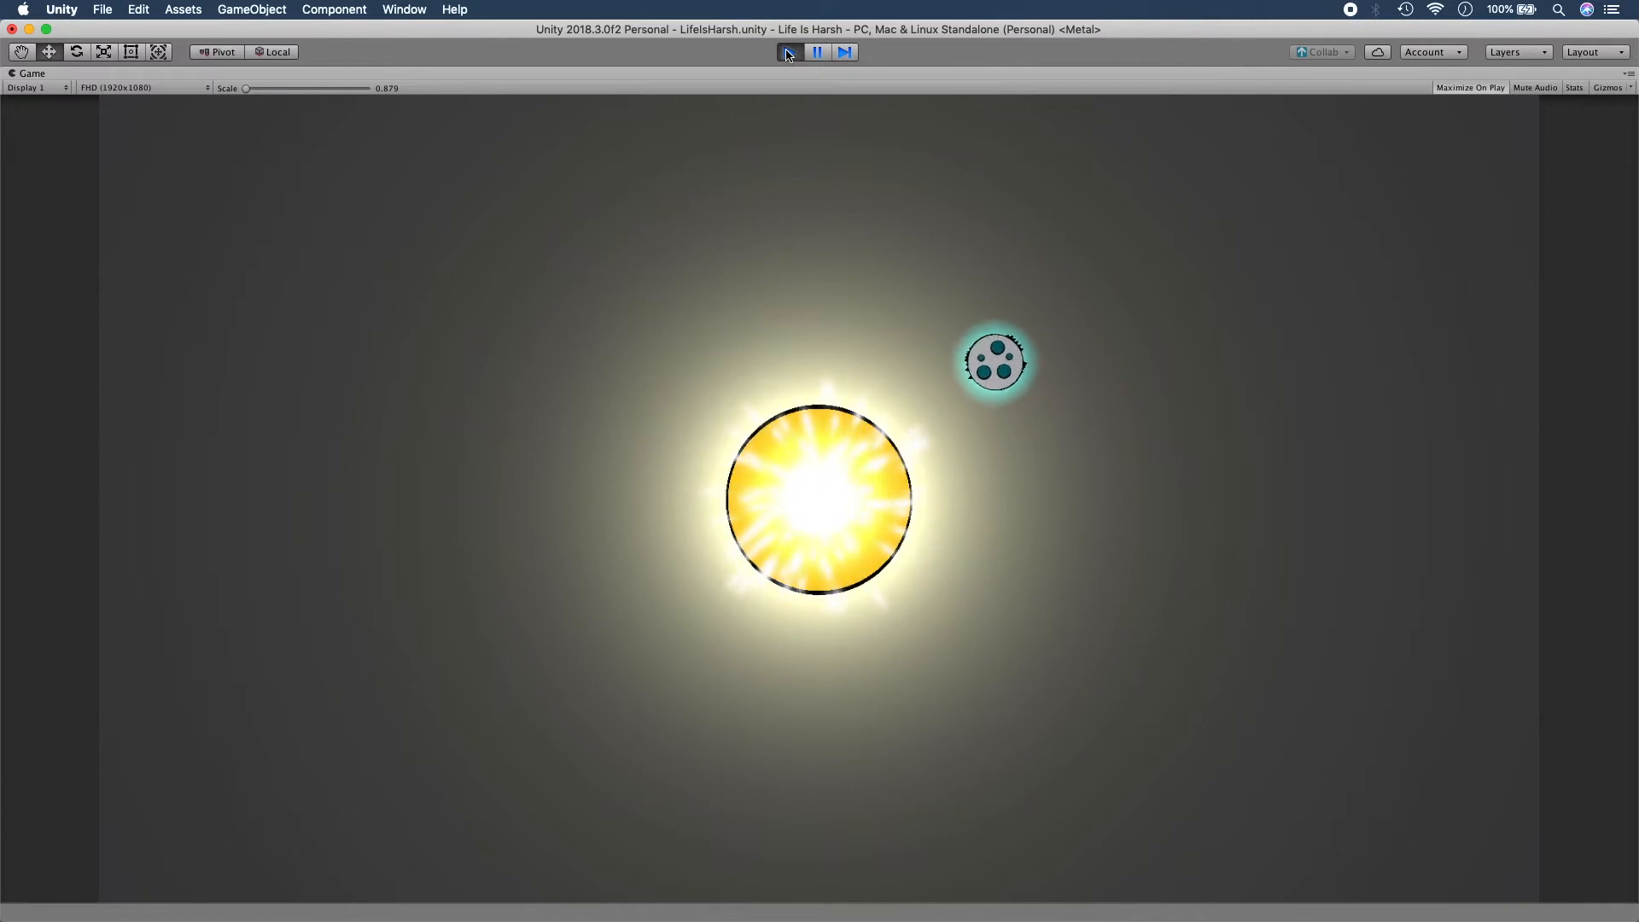
left_click(787, 53)
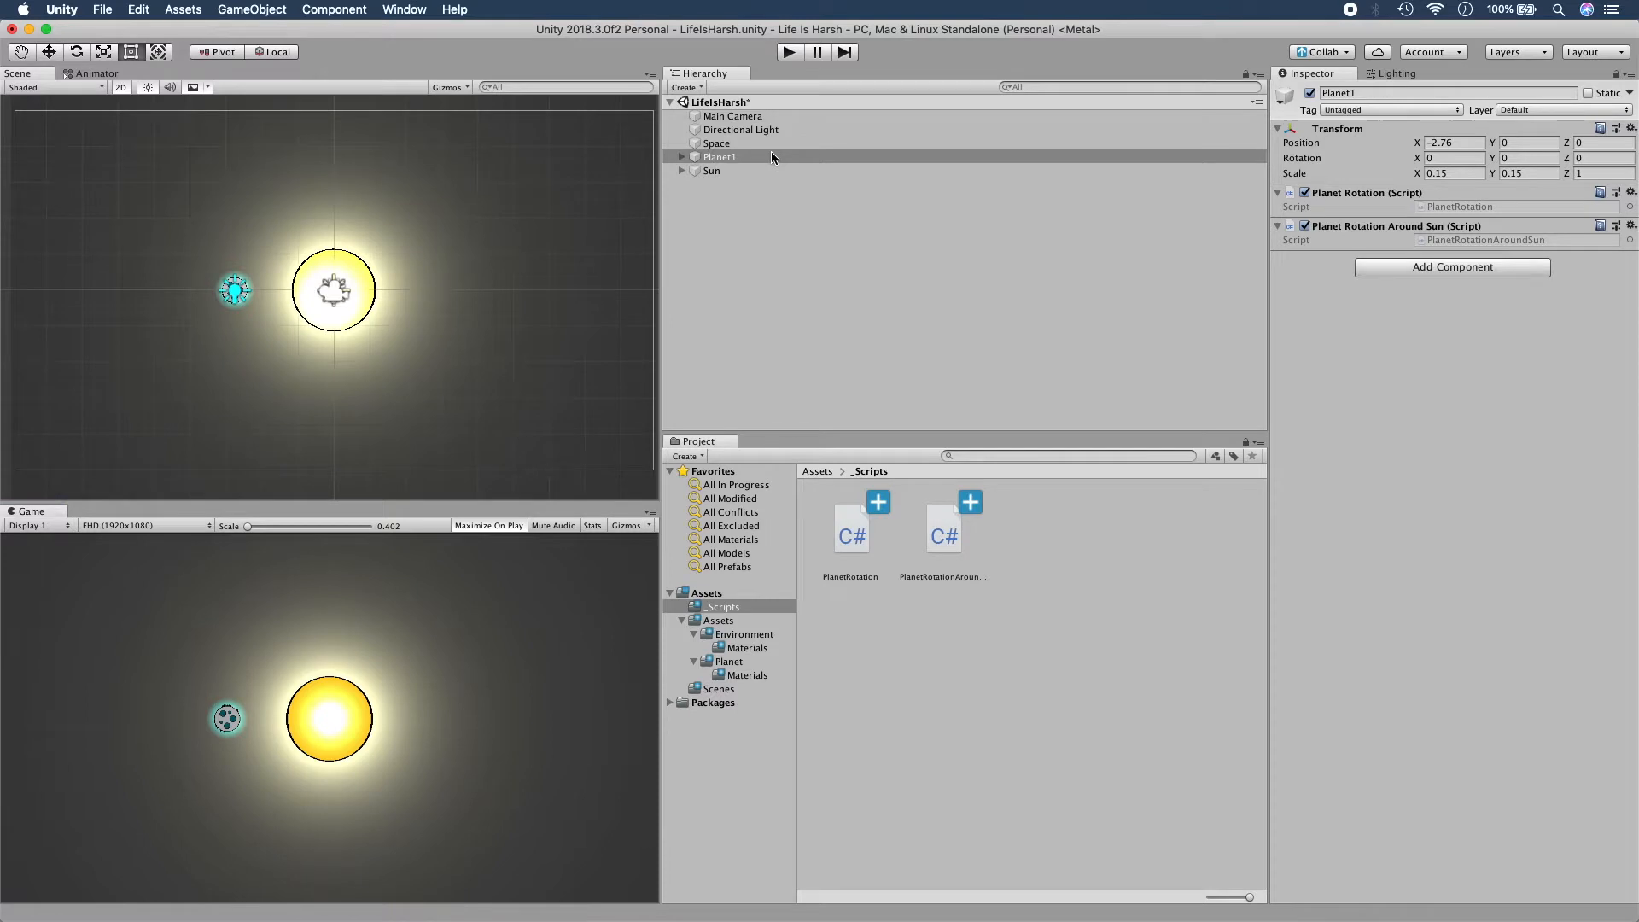
Duplicate Planet1 and move the copy to the opposite side of the Sun, at about X 3.15.
left_click(771, 153)
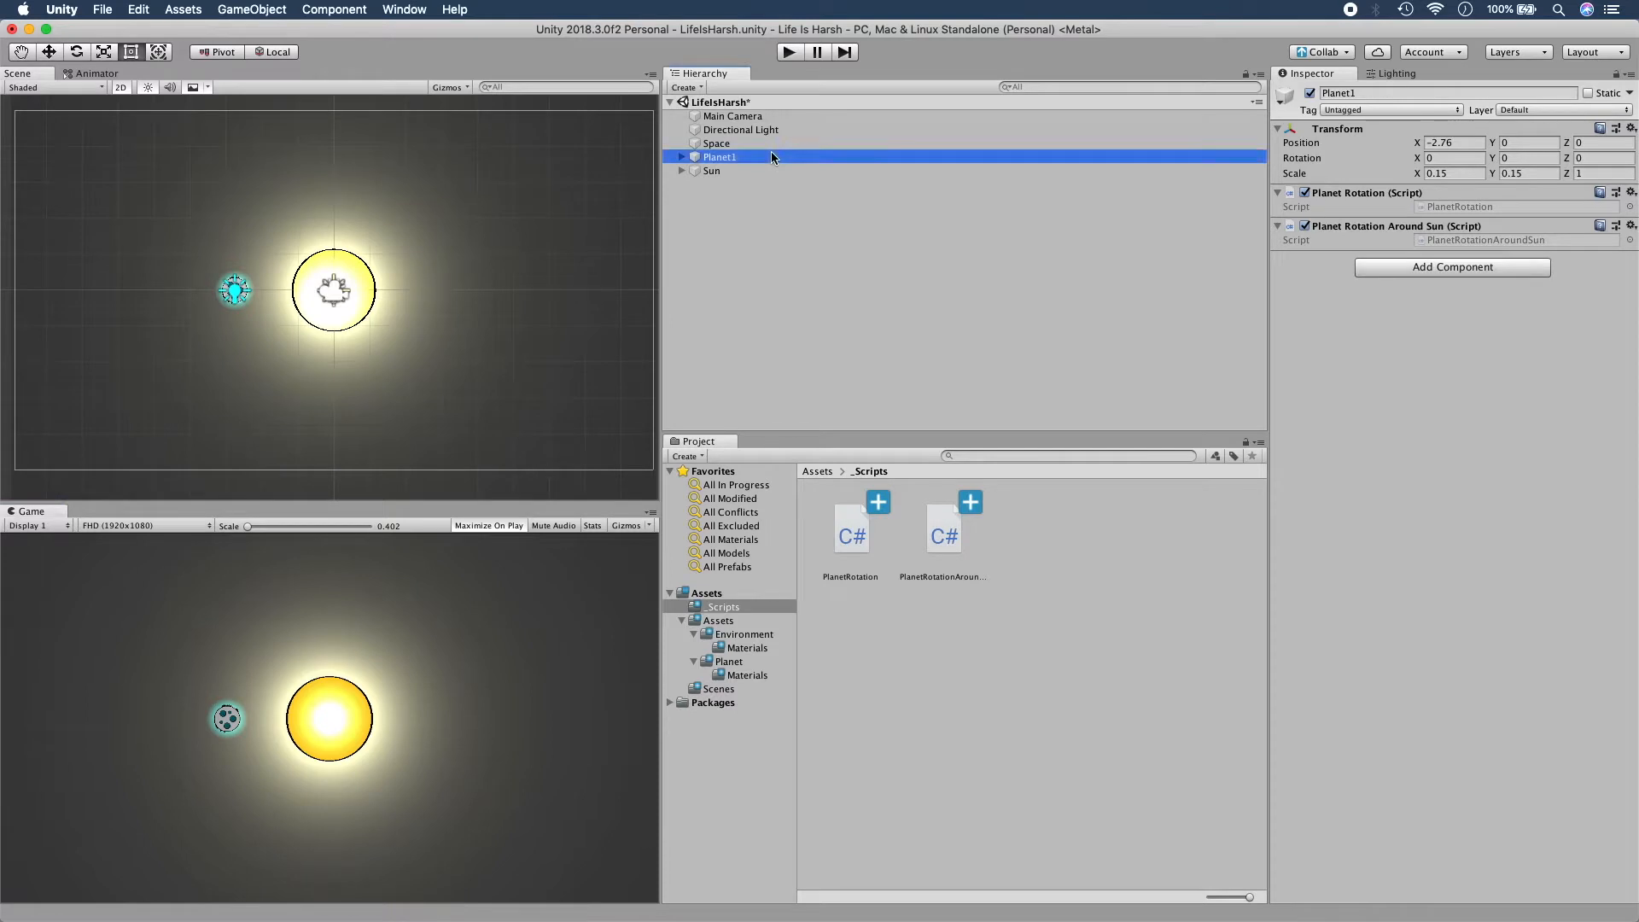
key("super+d")
key("w")
left_click_drag(315, 288, 520, 289)
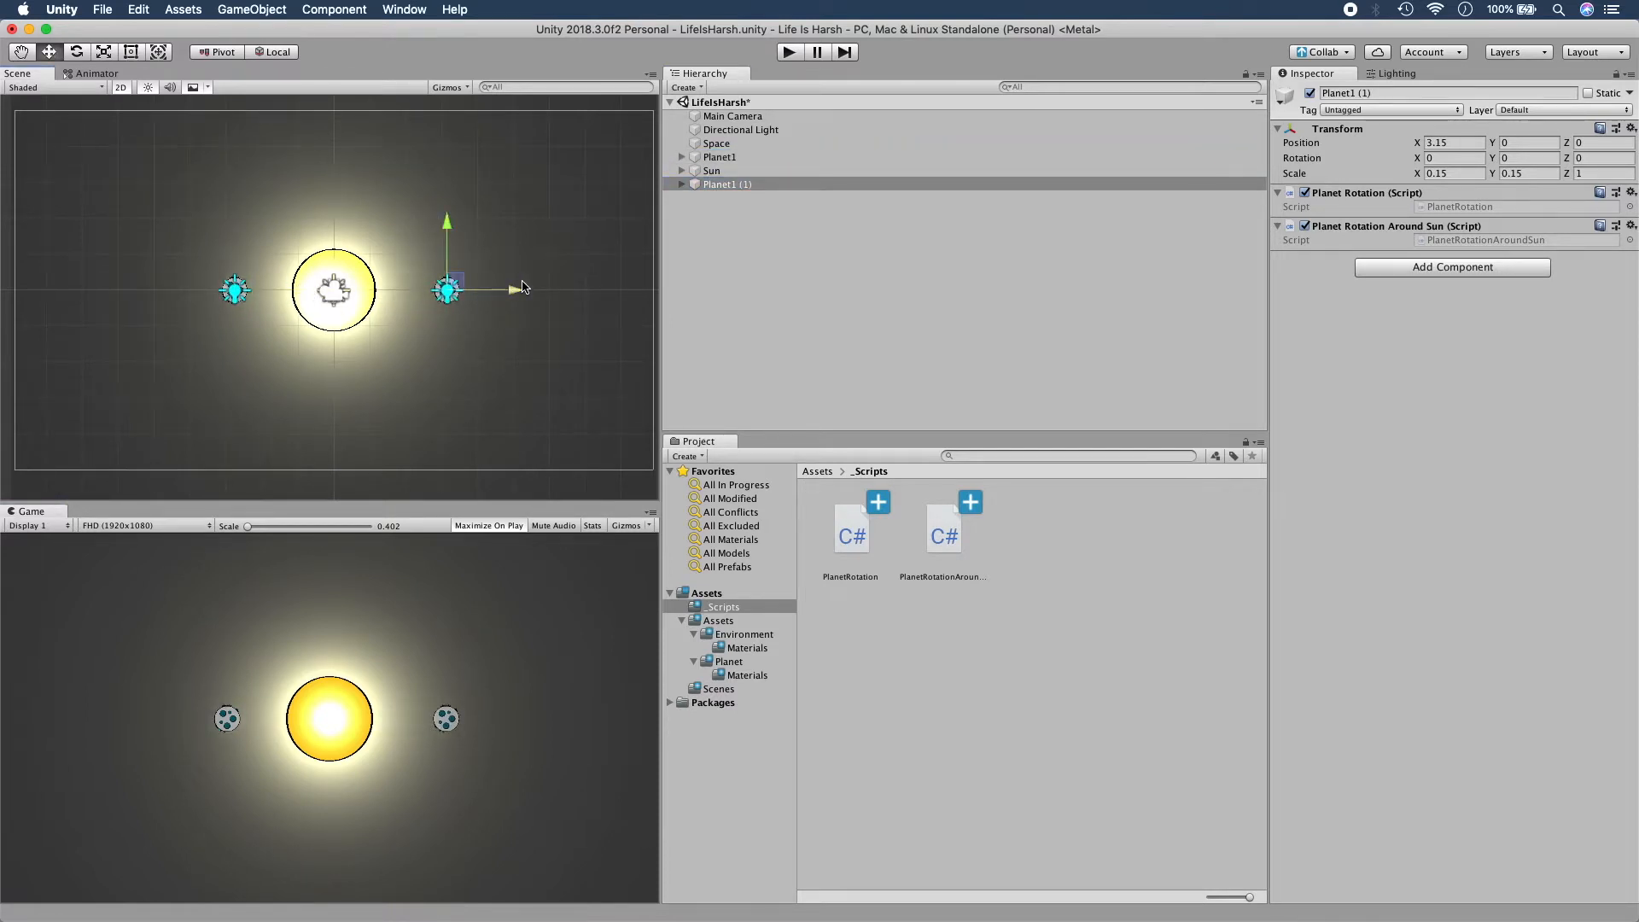
Duplicate Planet1 (1) and place the copy up and slightly outward, at about X 3.6, Y 1.71.
left_click(771, 181)
key("super+d")
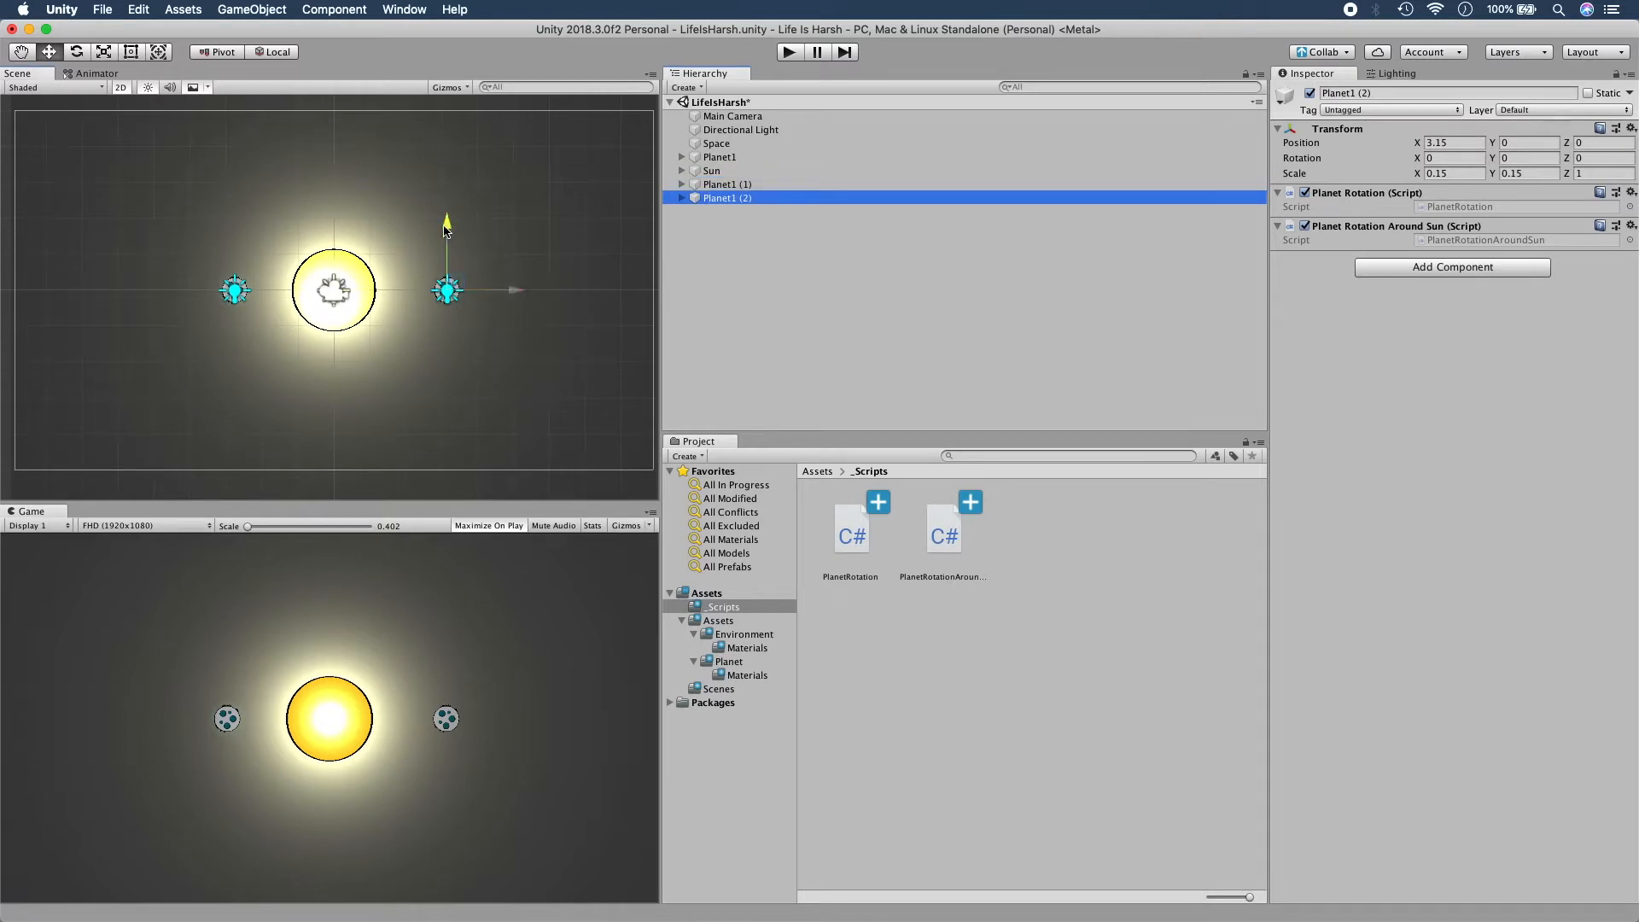
left_click_drag(446, 230, 445, 171)
left_click_drag(516, 239, 529, 239)
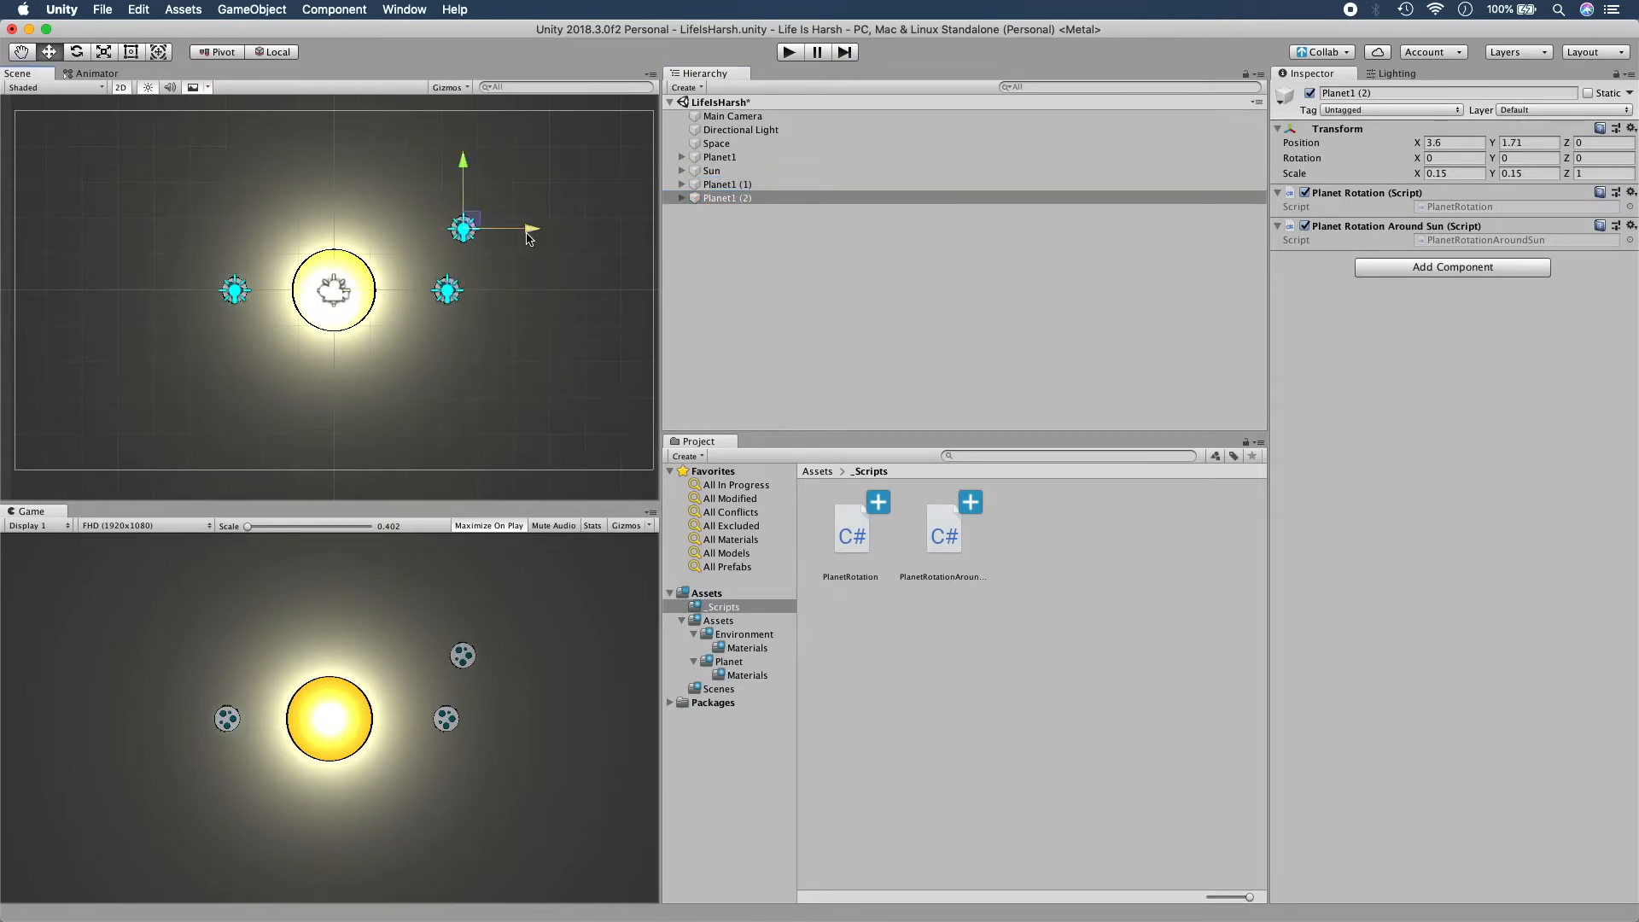
Duplicate Planet1 (2) and place the copy below the Sun, at about X -0.93, Y -2.41.
key("super+d")
left_click_drag(464, 170, 463, 317)
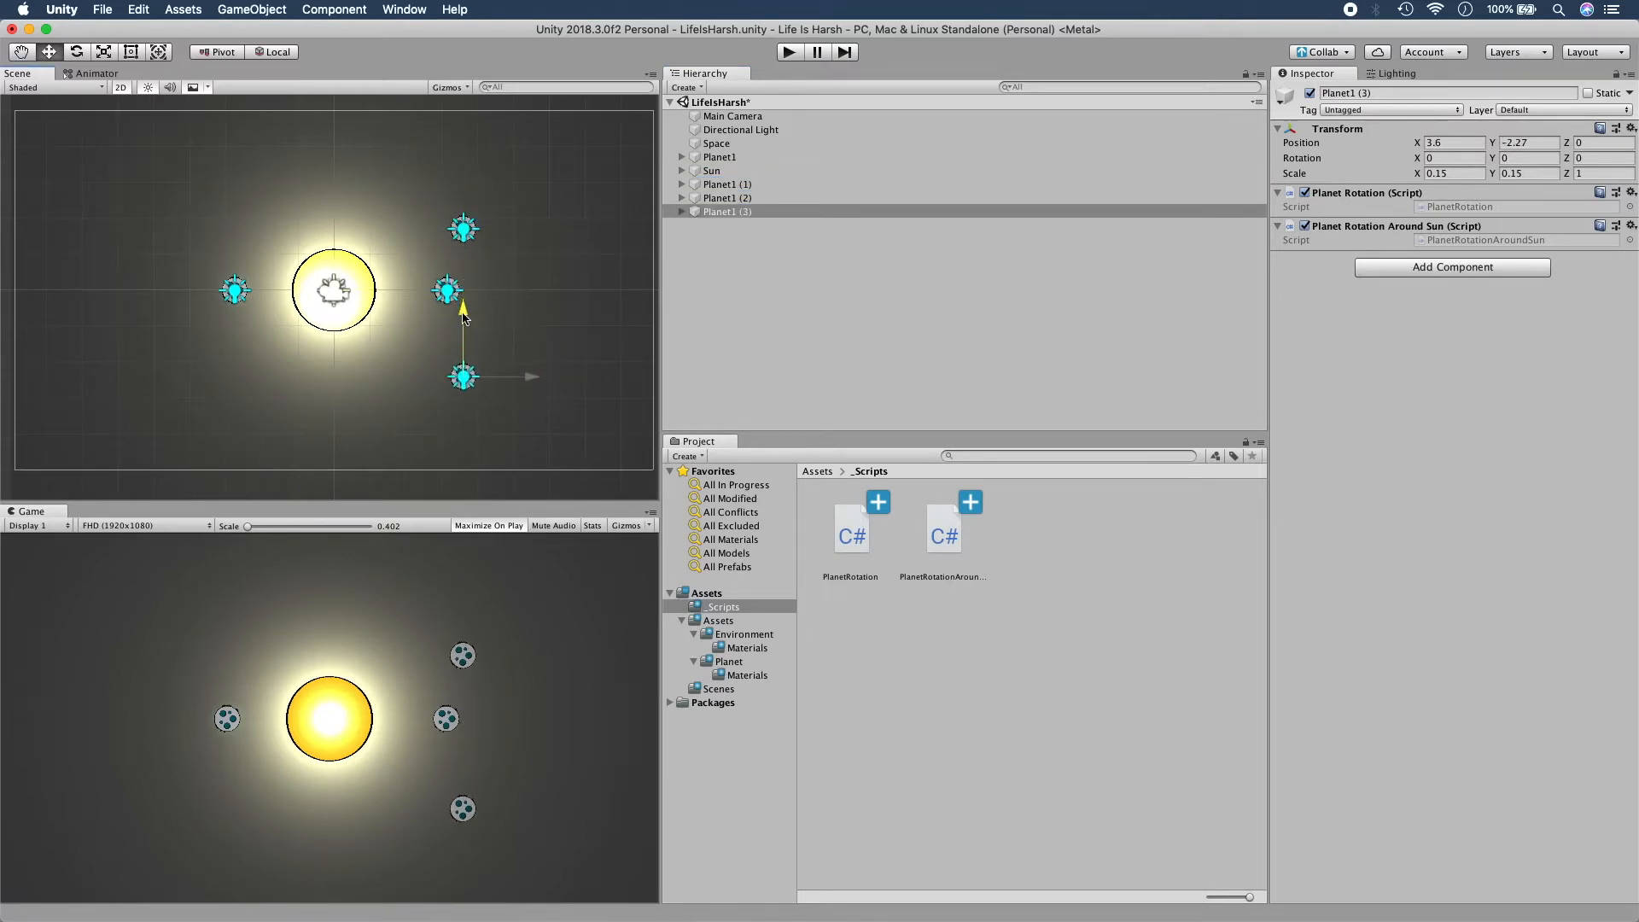
left_click_drag(523, 376, 376, 397)
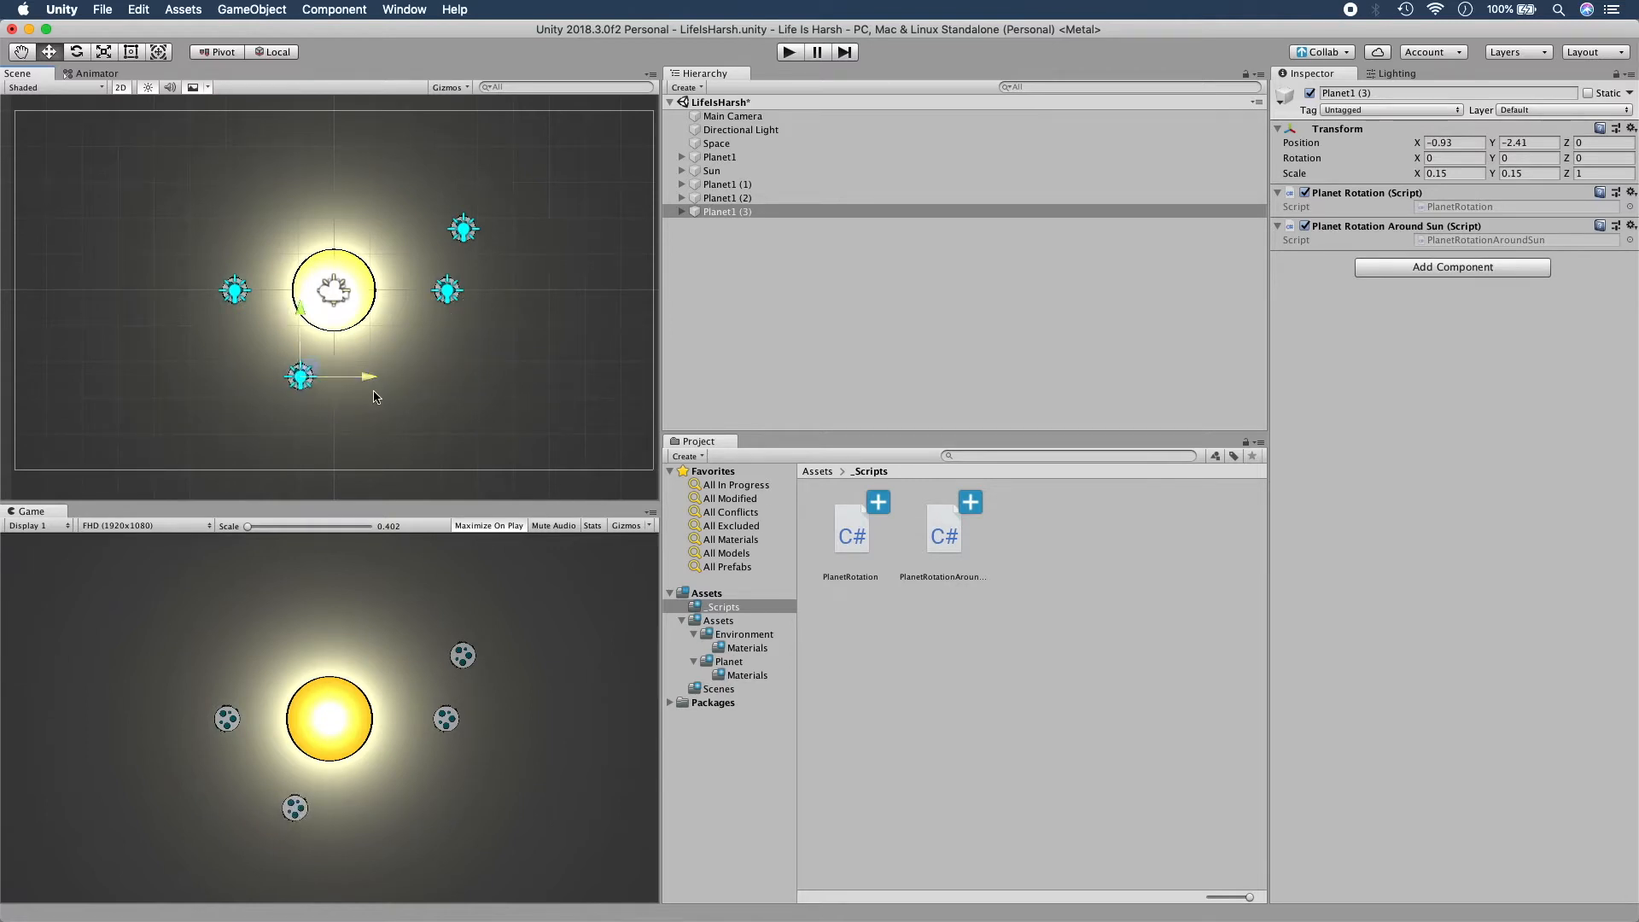
Move Planet1 (2) above the Sun to about X 1.62, Y 3.52, and run the scene to check all planet orbits.
left_click(795, 197)
left_click_drag(517, 224, 446, 223)
left_click_drag(395, 163, 395, 103)
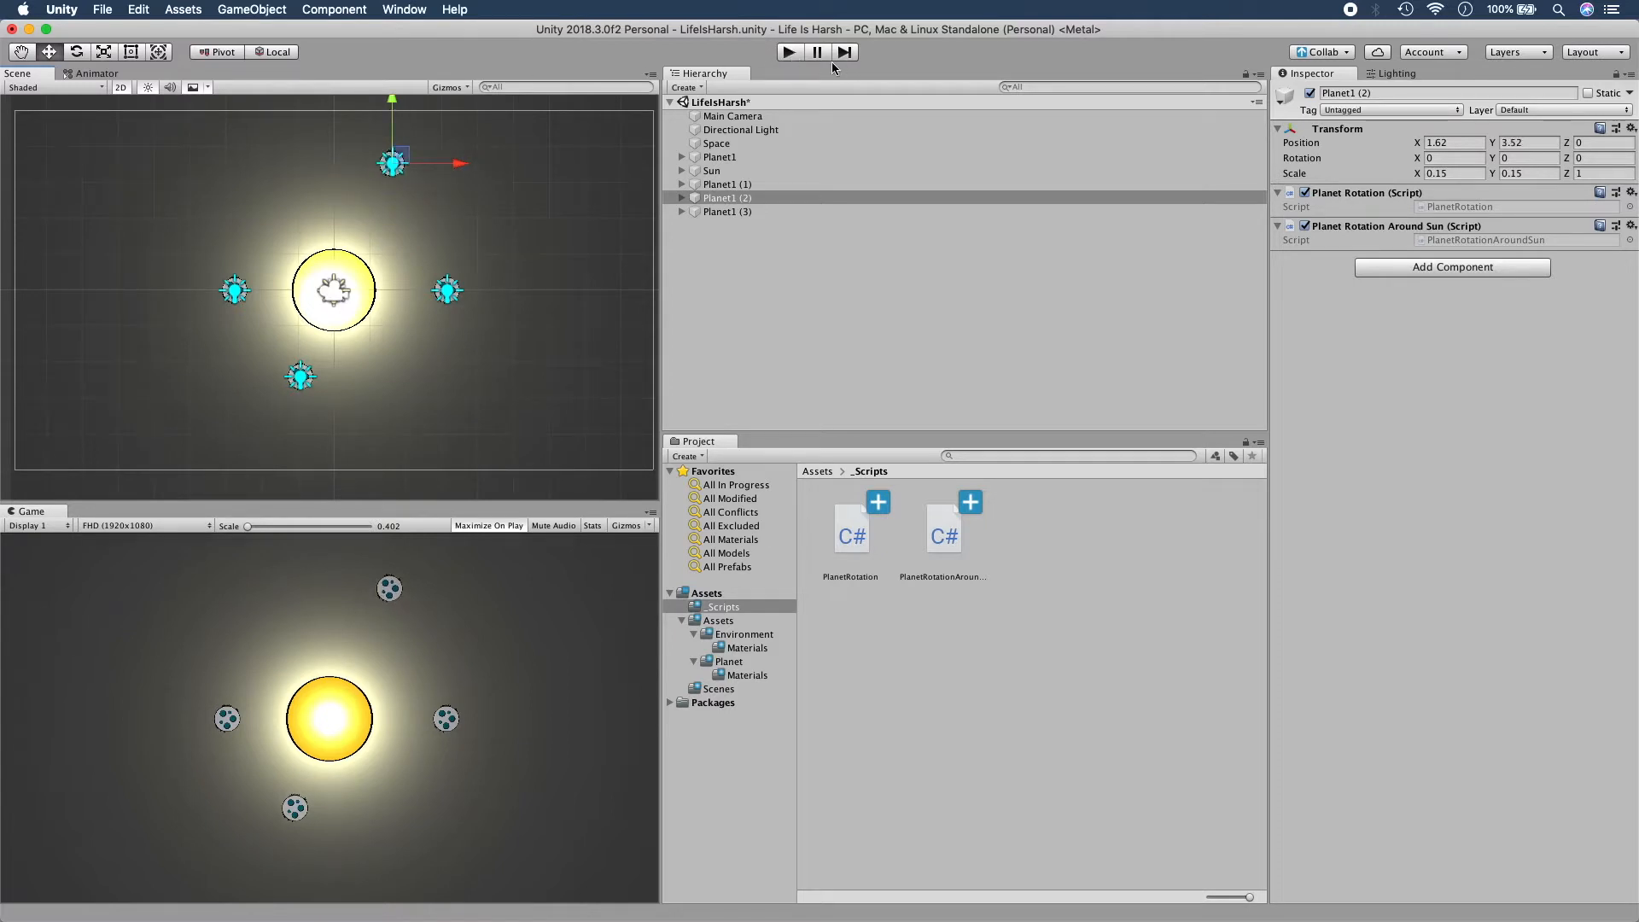
left_click(790, 53)
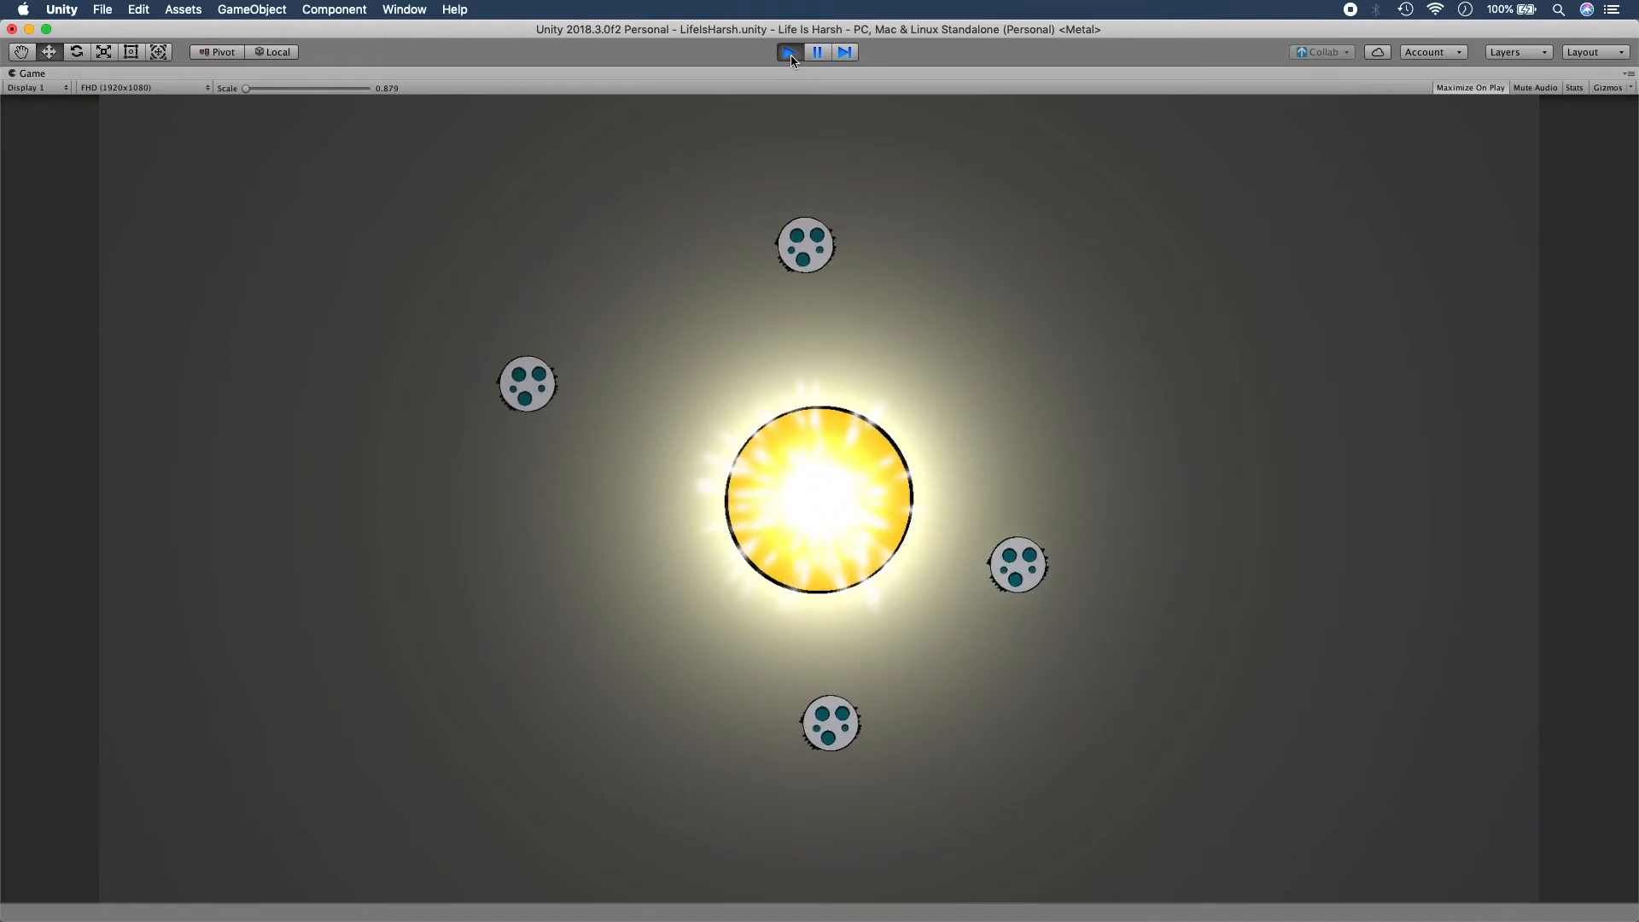
left_click(790, 53)
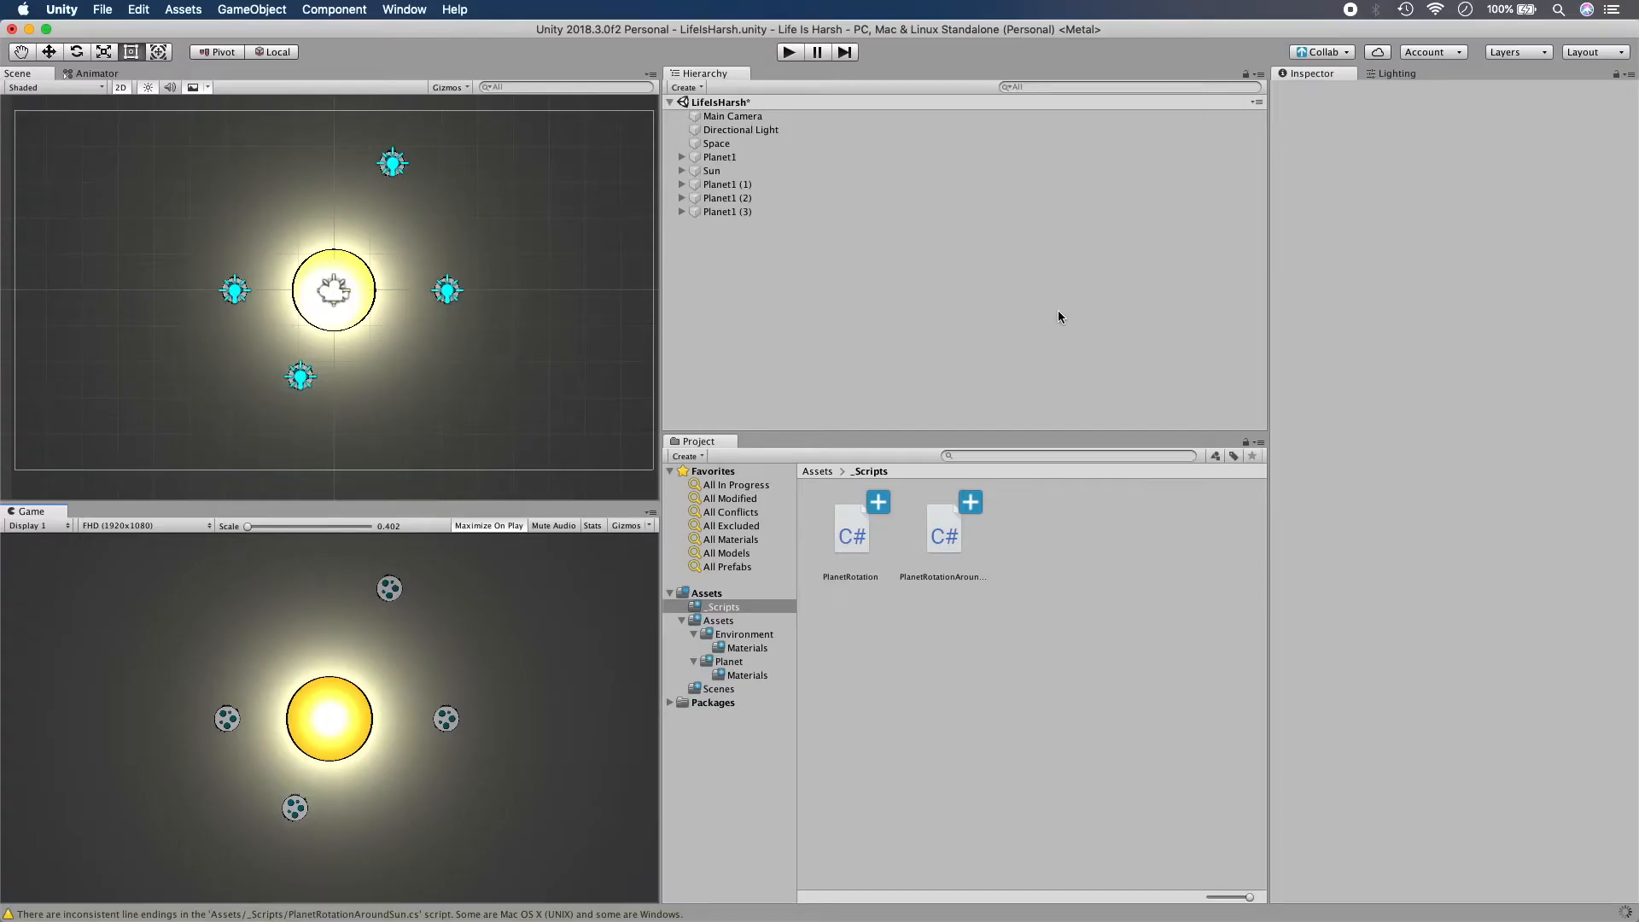
Switch to Visual Studio and declare float randomSpeed = Random.Range(1, 3) as the first statement of the Start method in PlanetRotationAroundSun.
key("ctrl+Up")
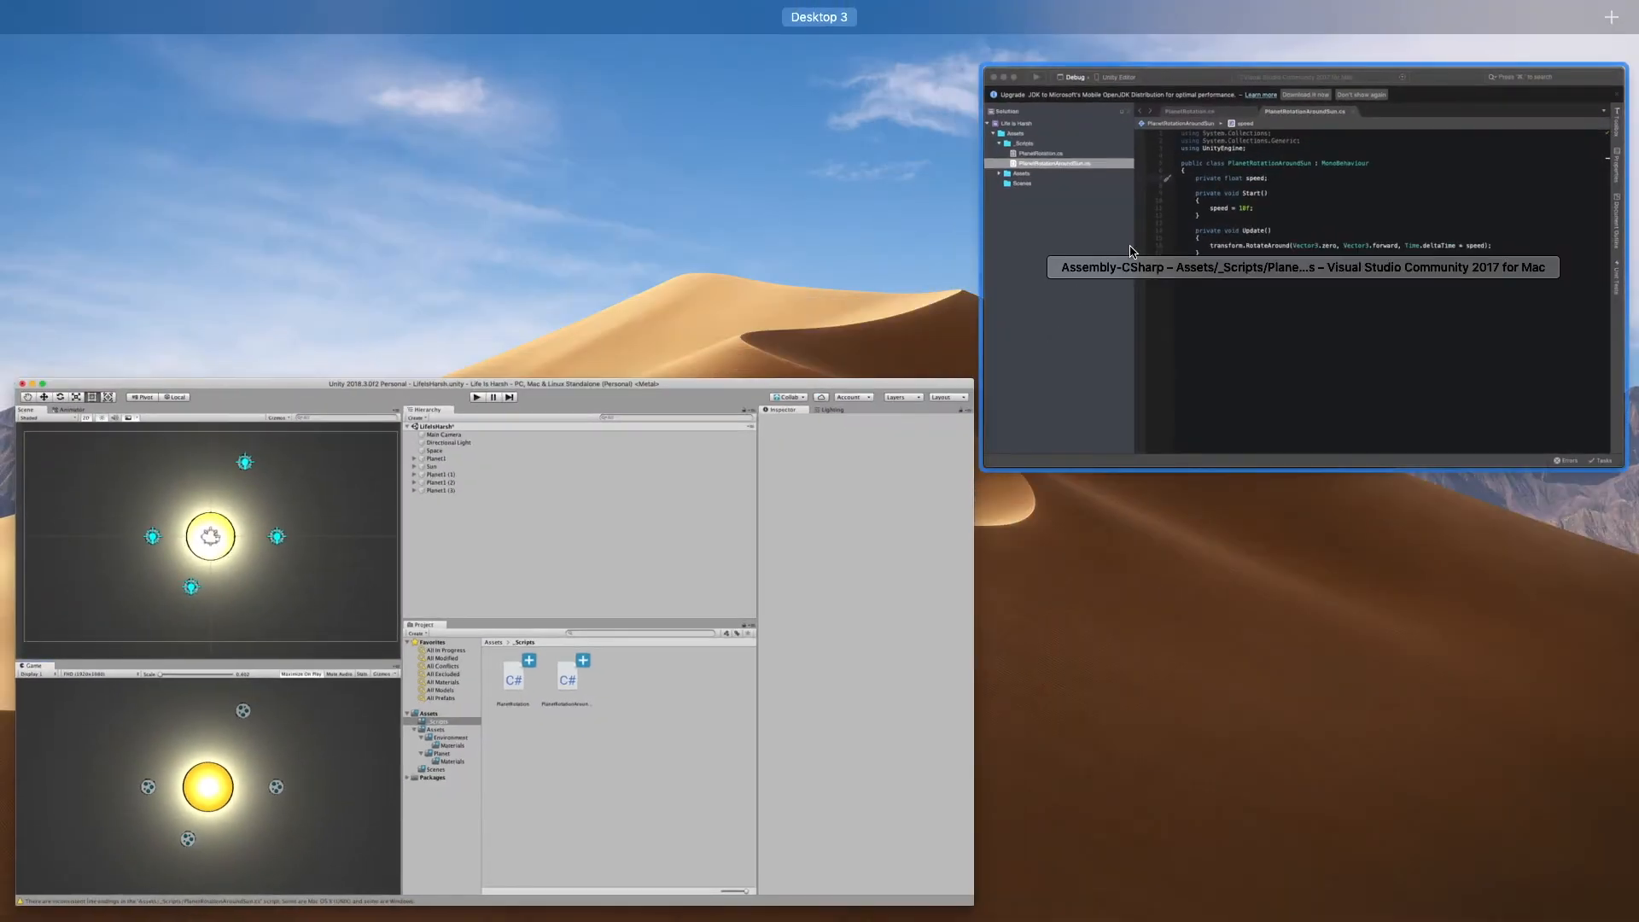
left_click(1036, 337)
left_click(942, 349)
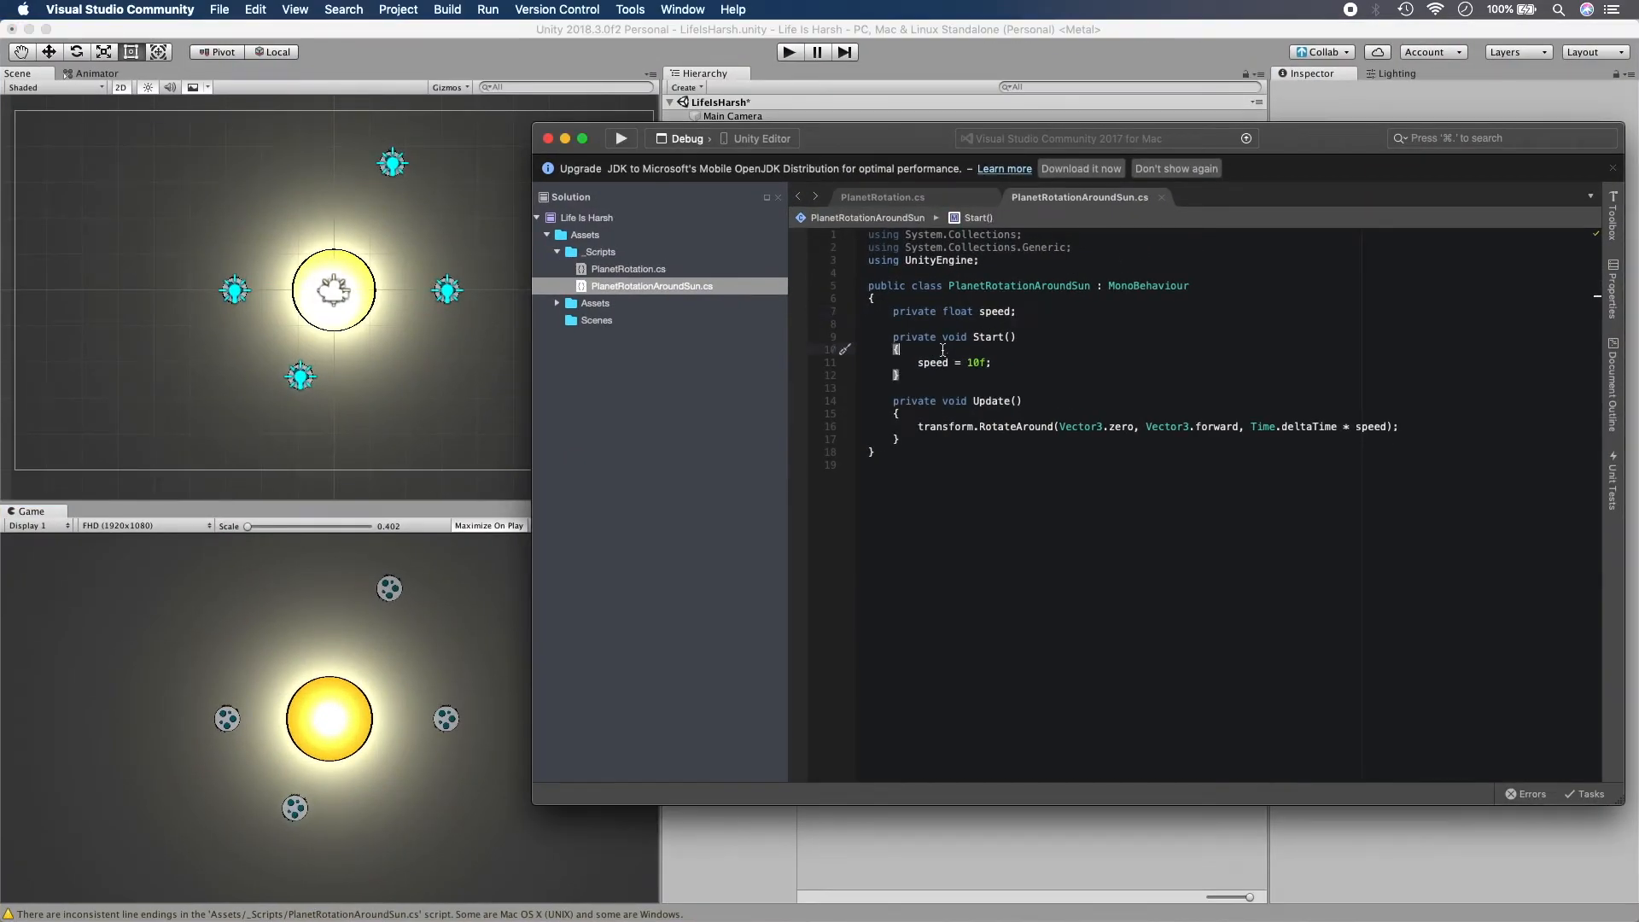
key("Return")
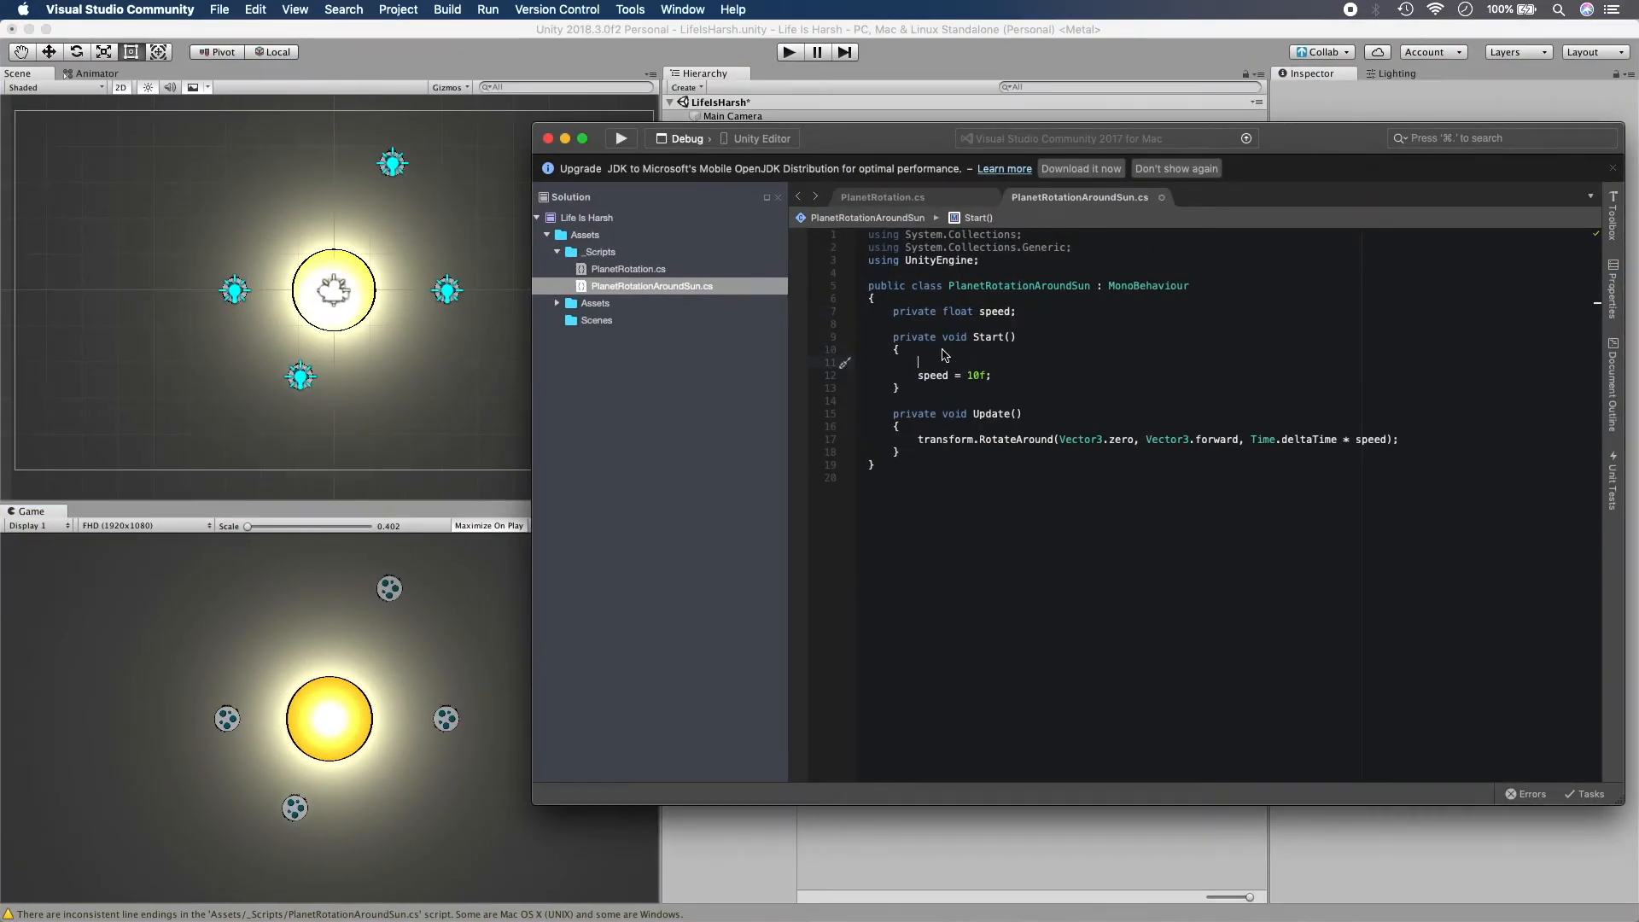
type("float randomSpeed = Ran")
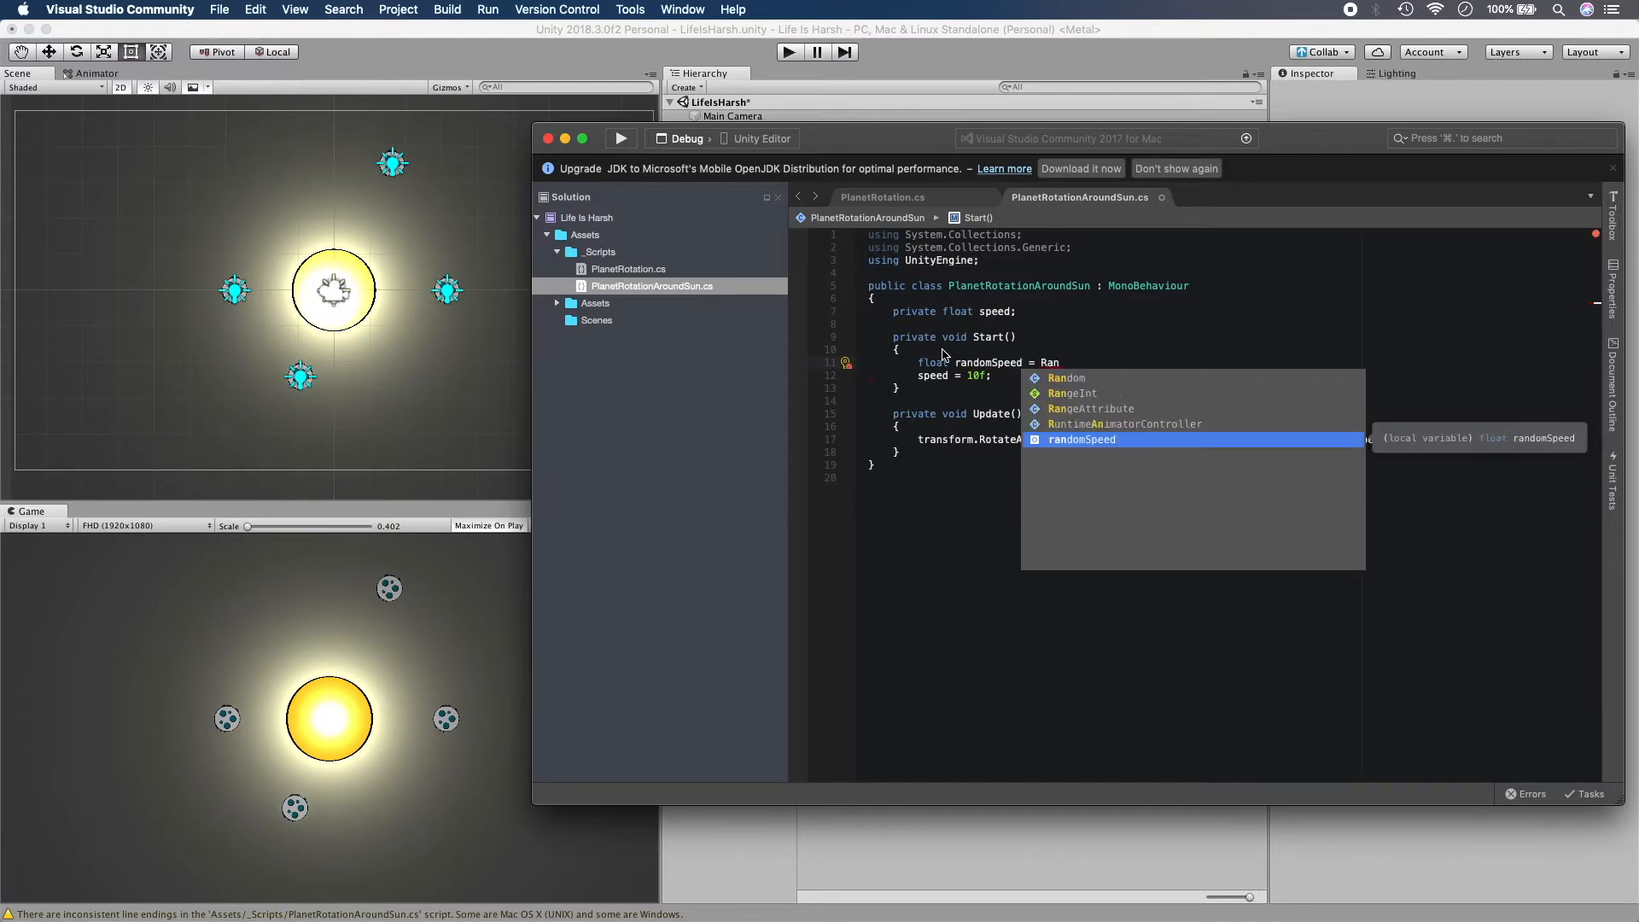
type("dom")
key("Escape")
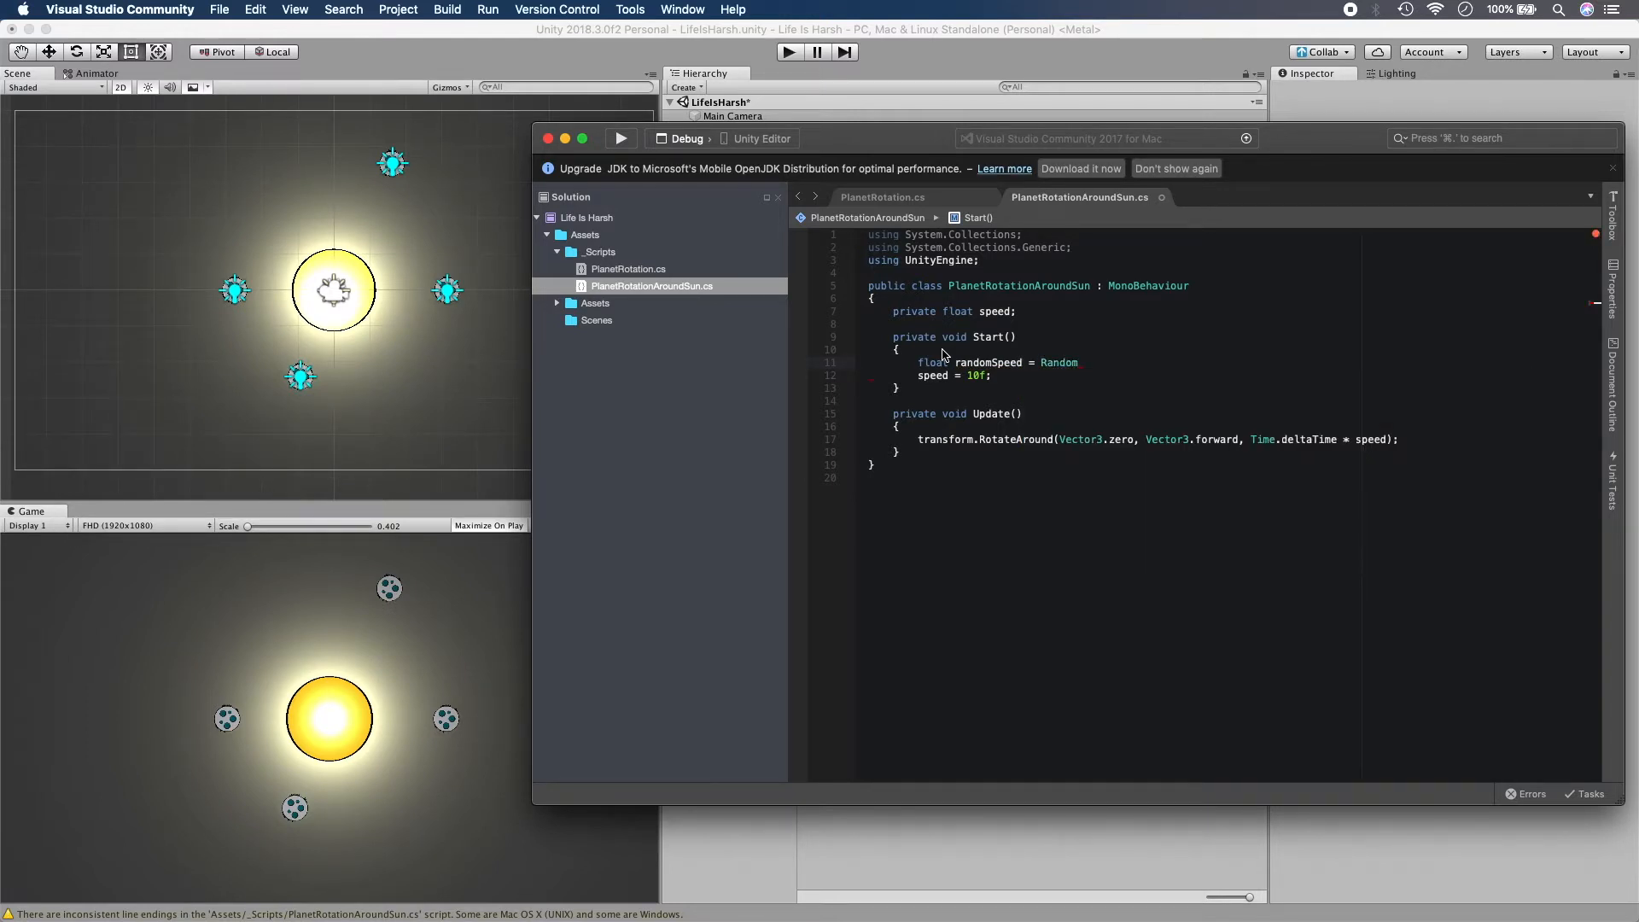
type(".Range")
key("Escape")
type("(")
type("1,")
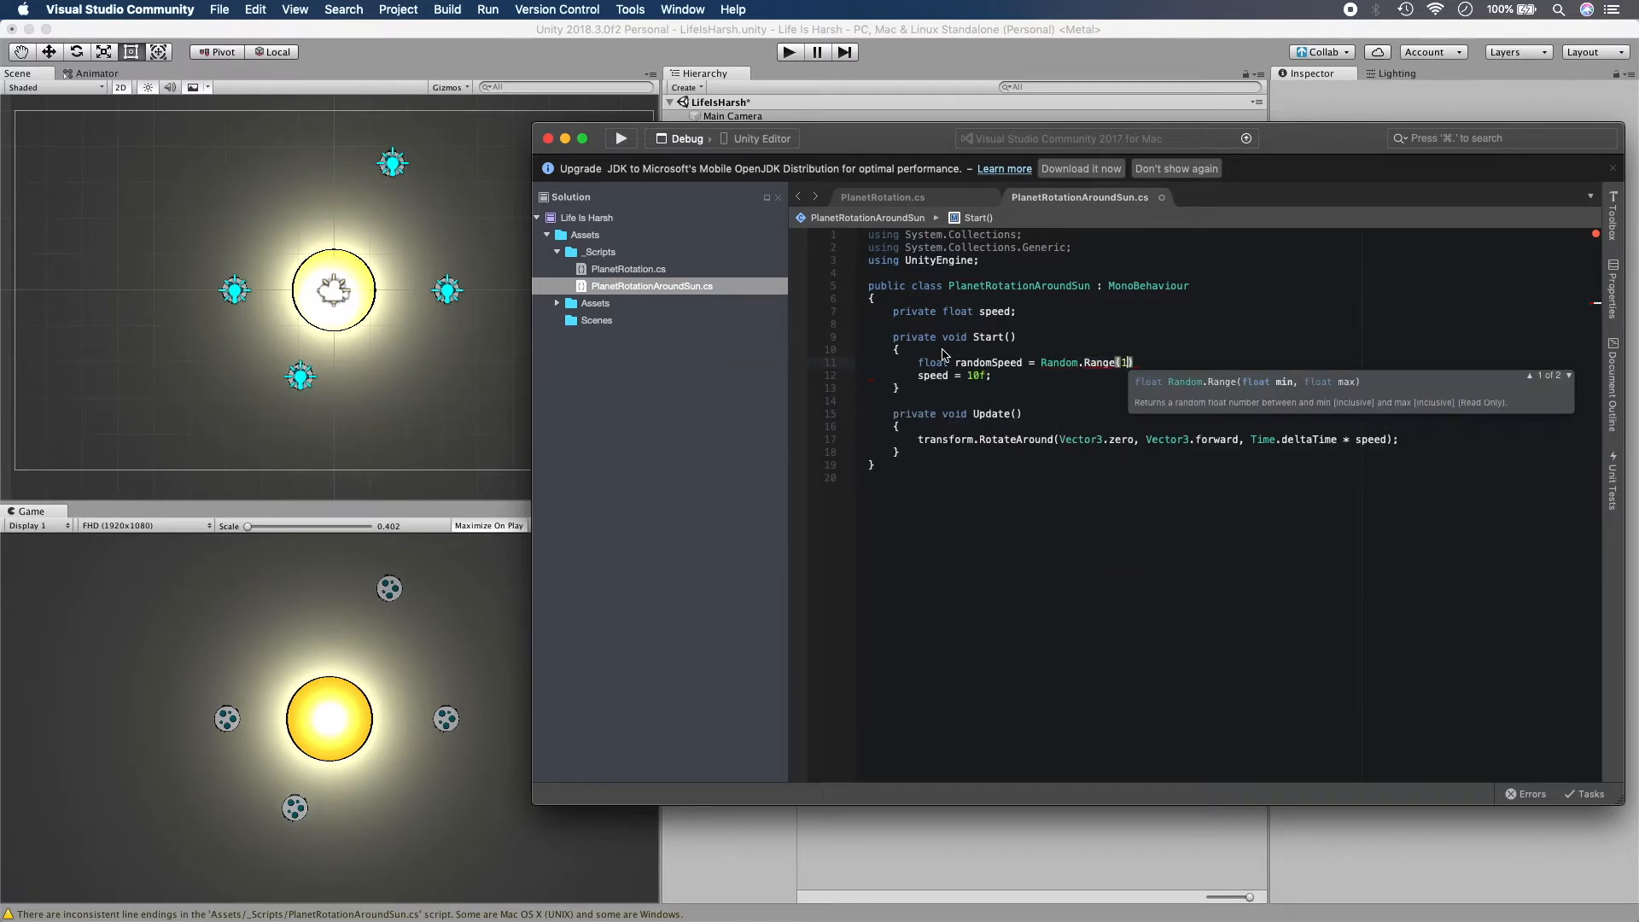
type("3")
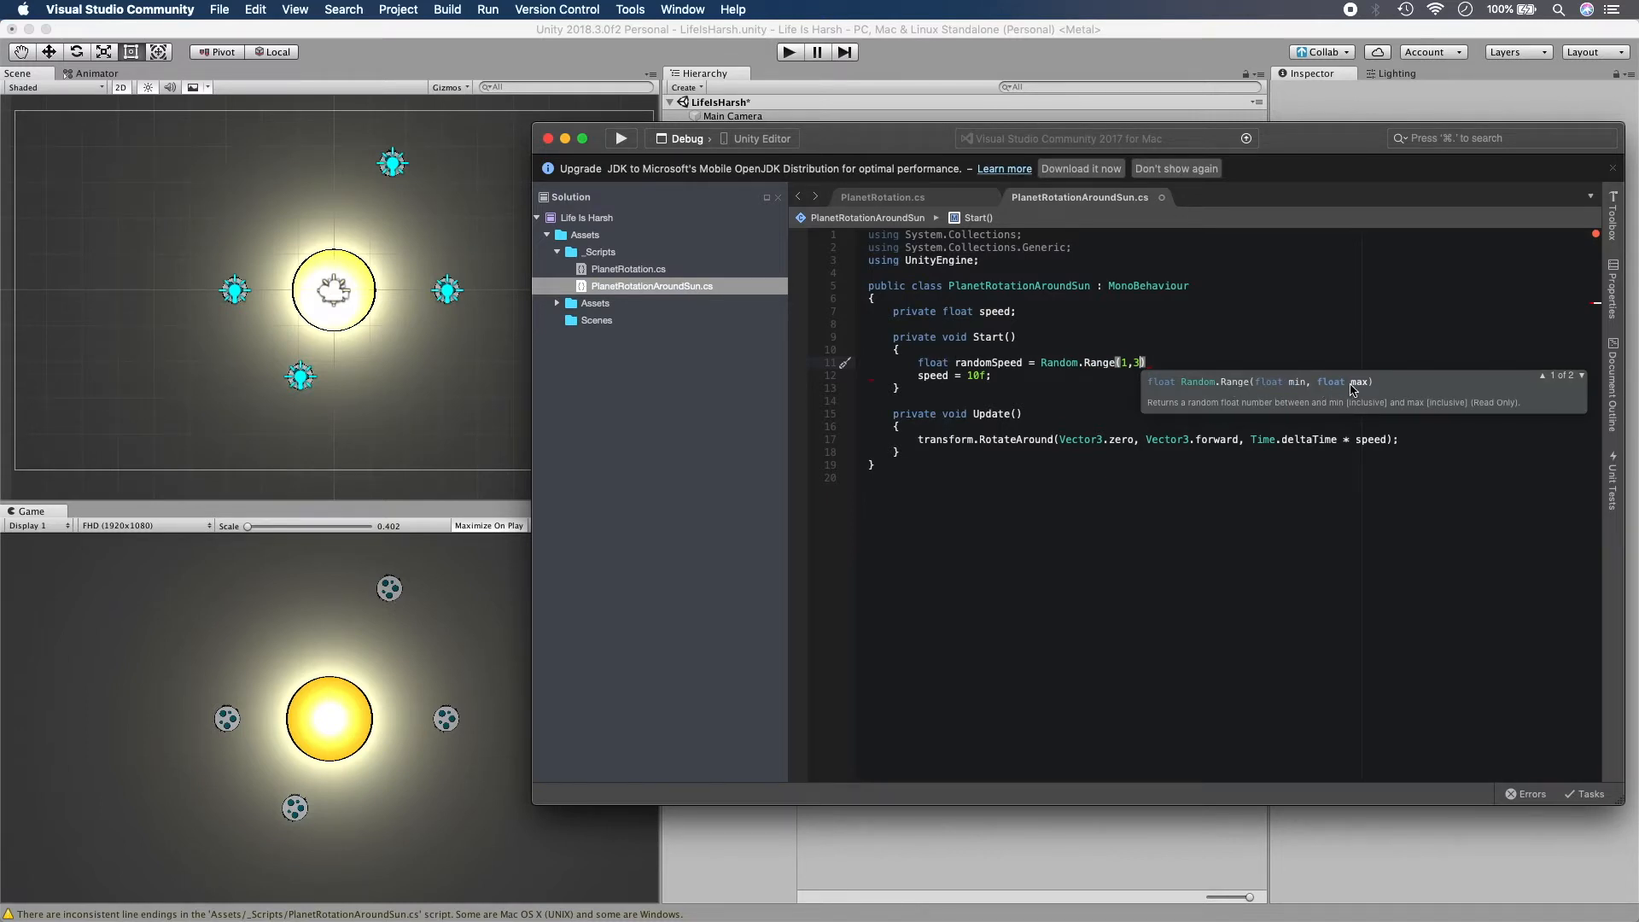
type(");")
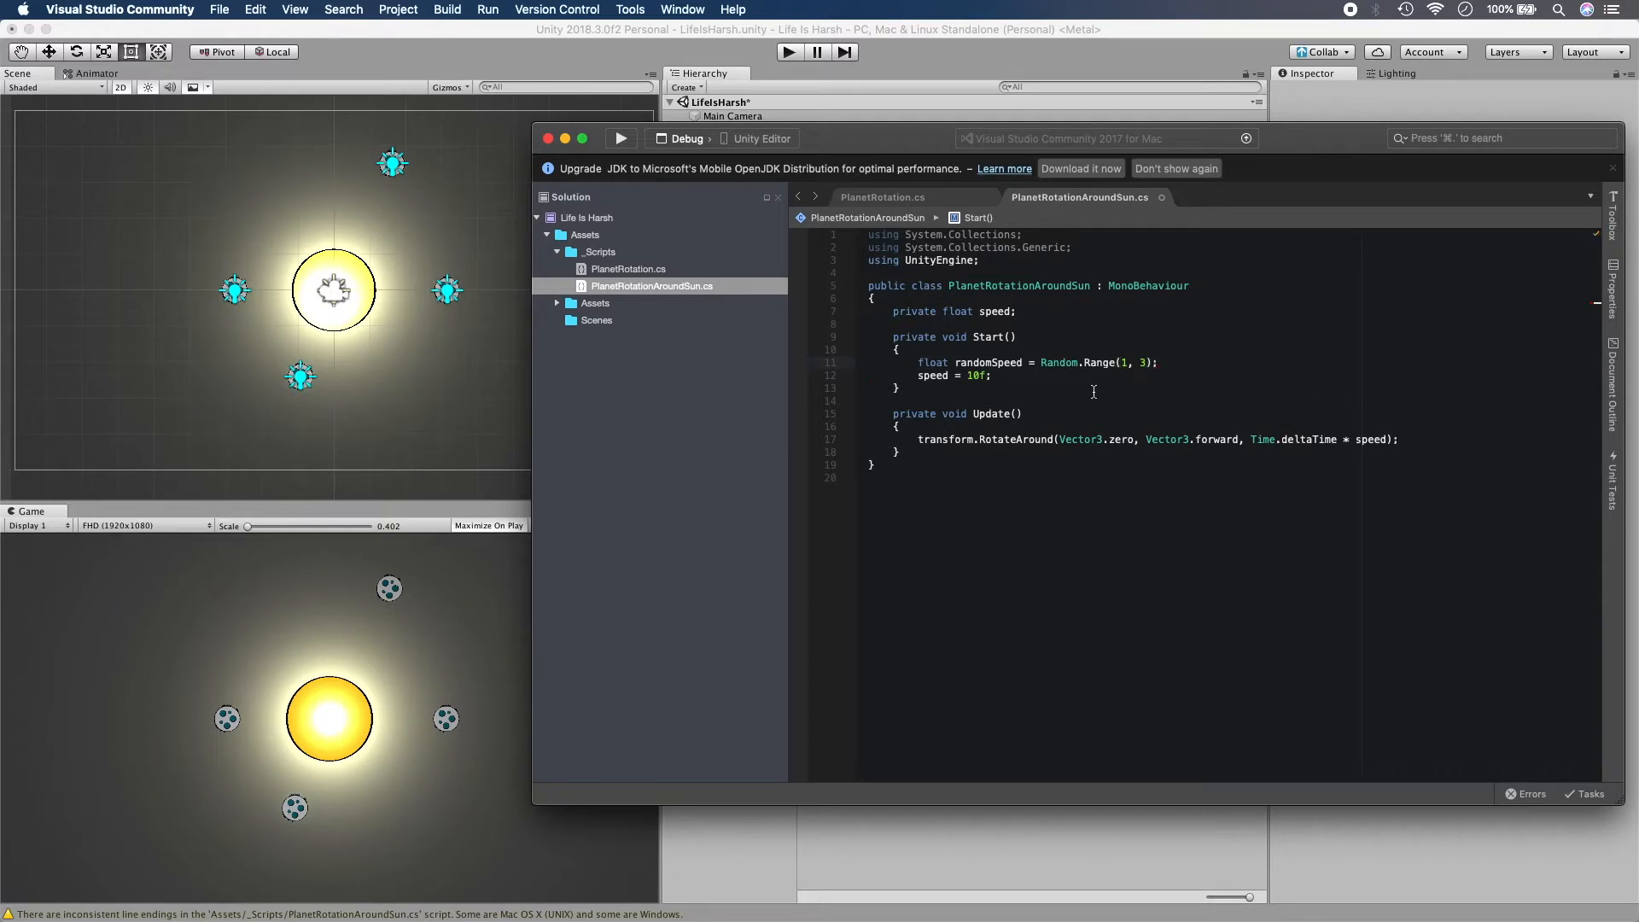
Multiply the 10f speed assignment in Start by randomSpeed.
type(" * randomSpeed")
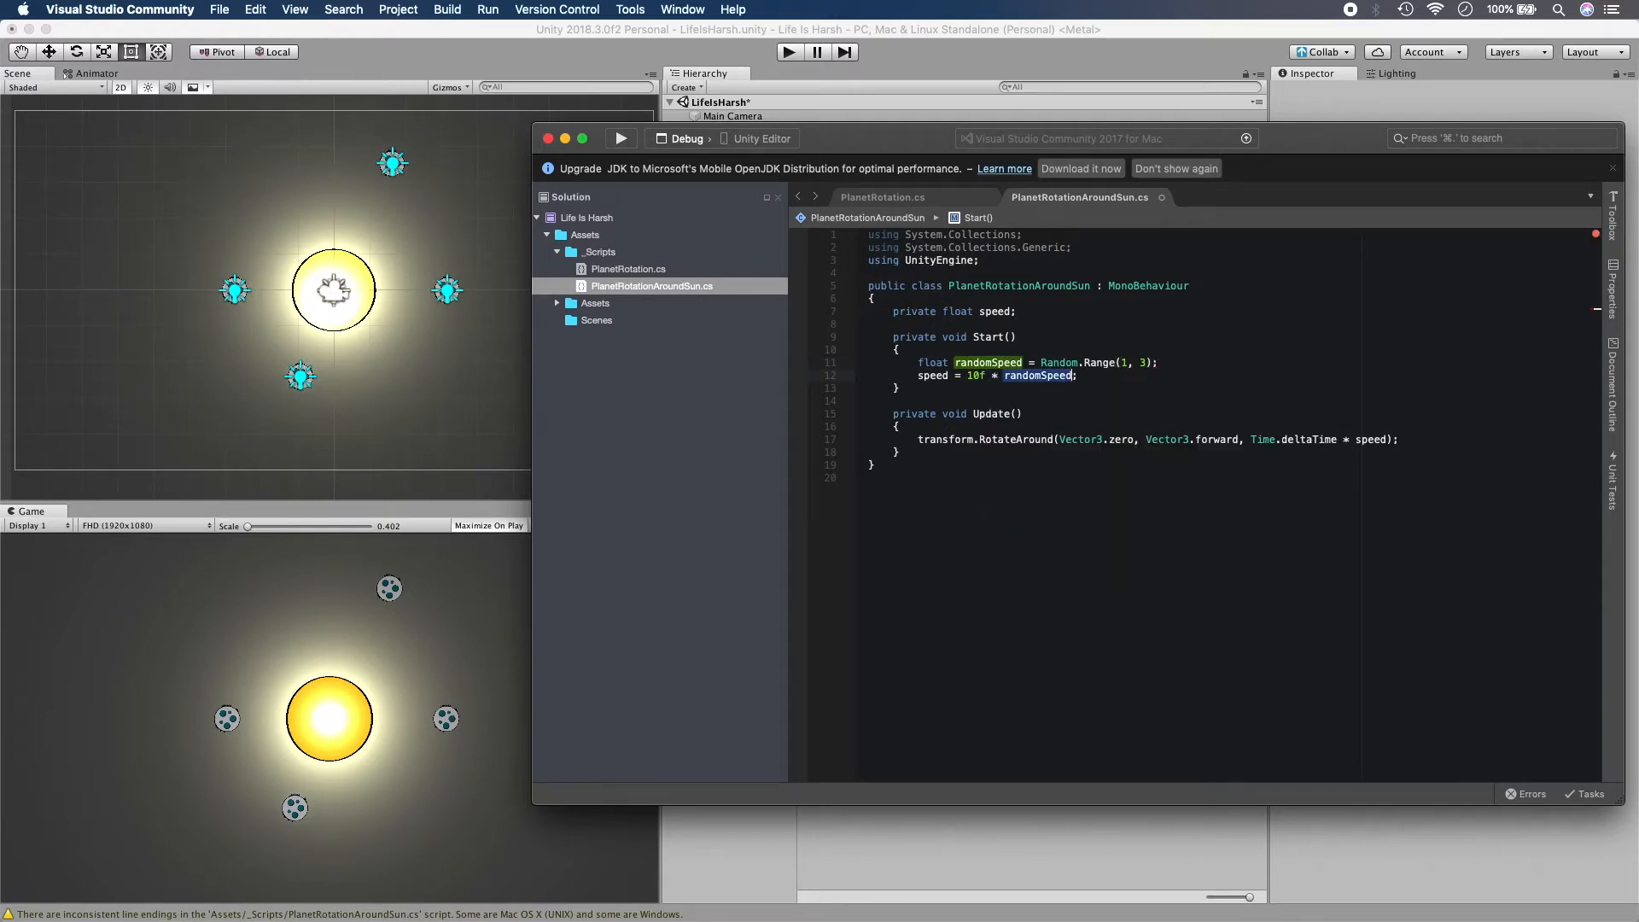
left_click(1084, 374)
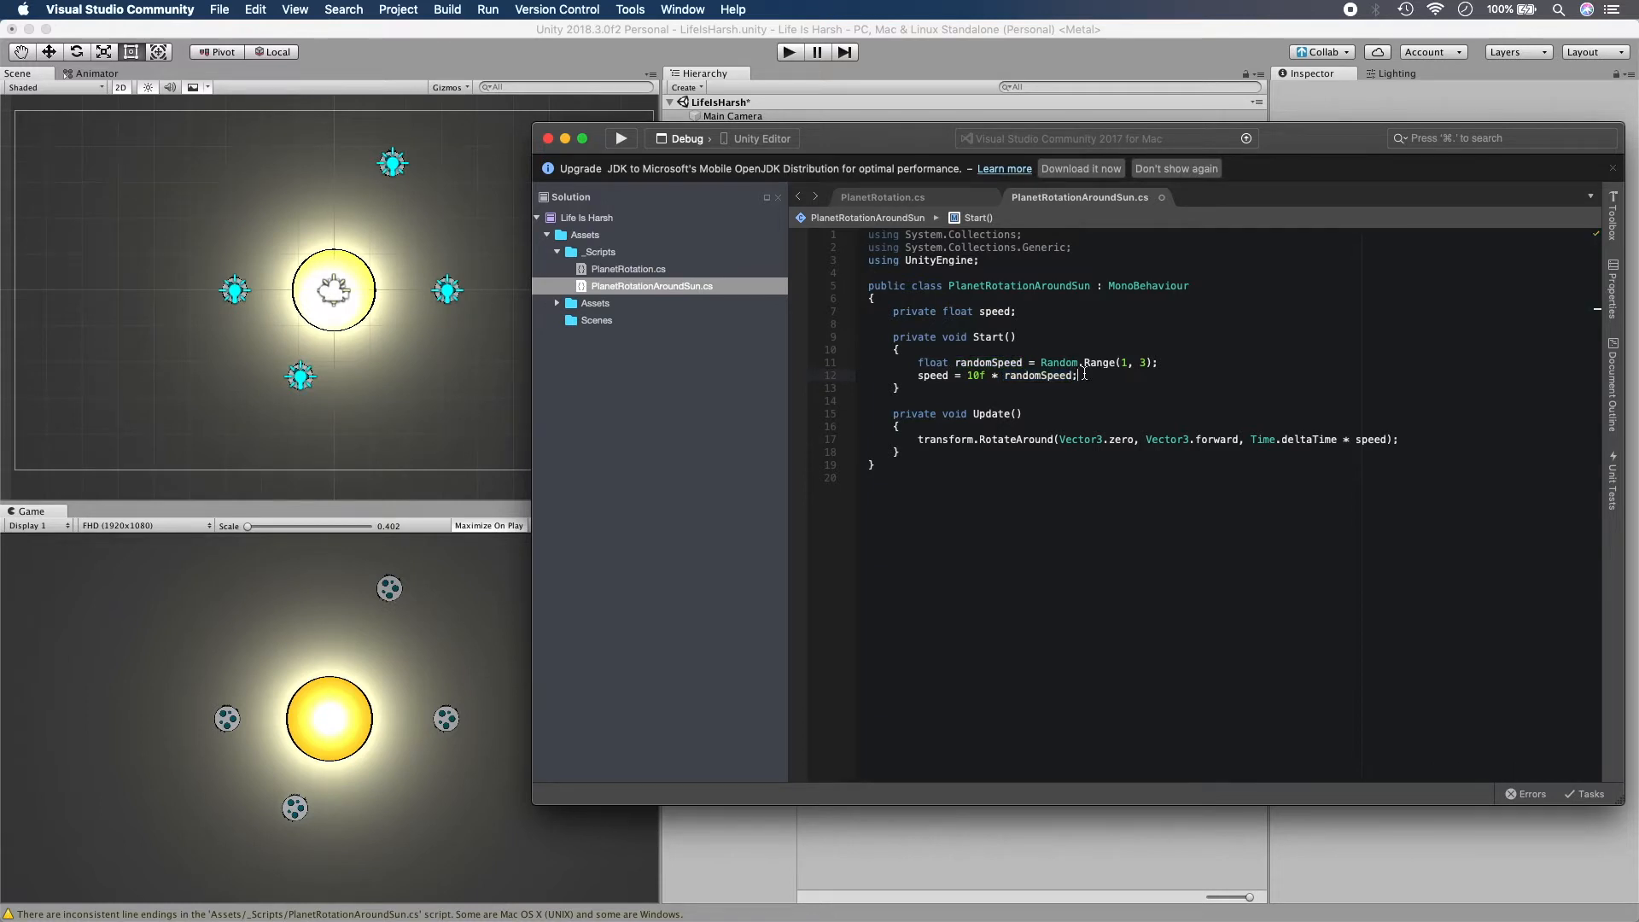
left_click(941, 377)
Switch back to Unity and run the scene to check the planets' randomized orbit speeds.
key("ctrl+Up")
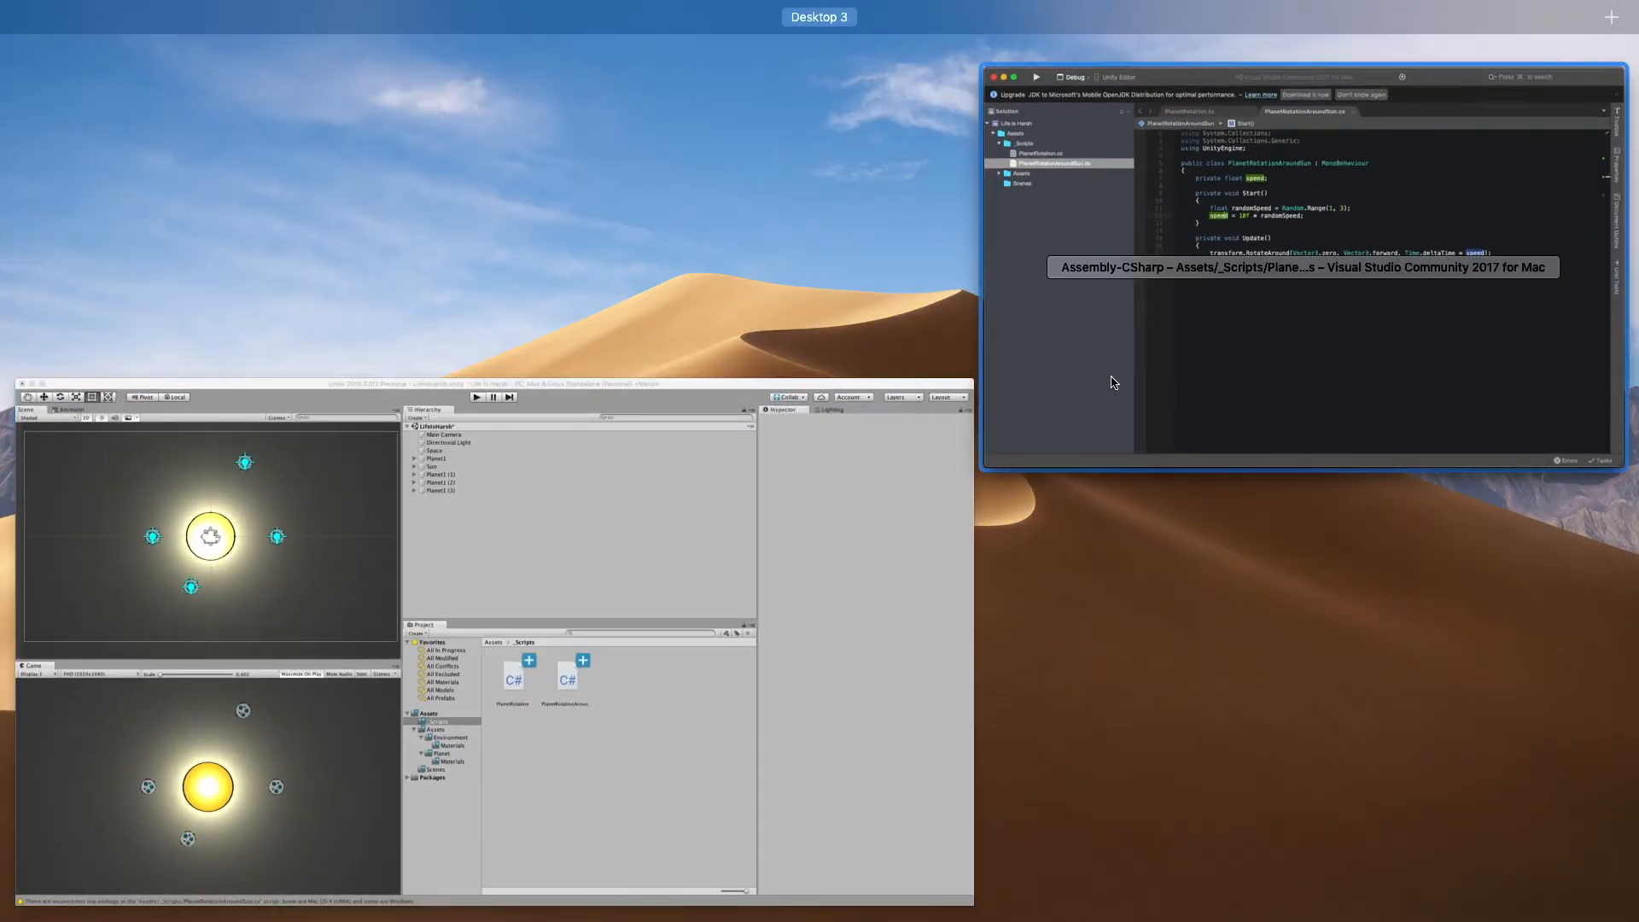
left_click(786, 480)
left_click(786, 52)
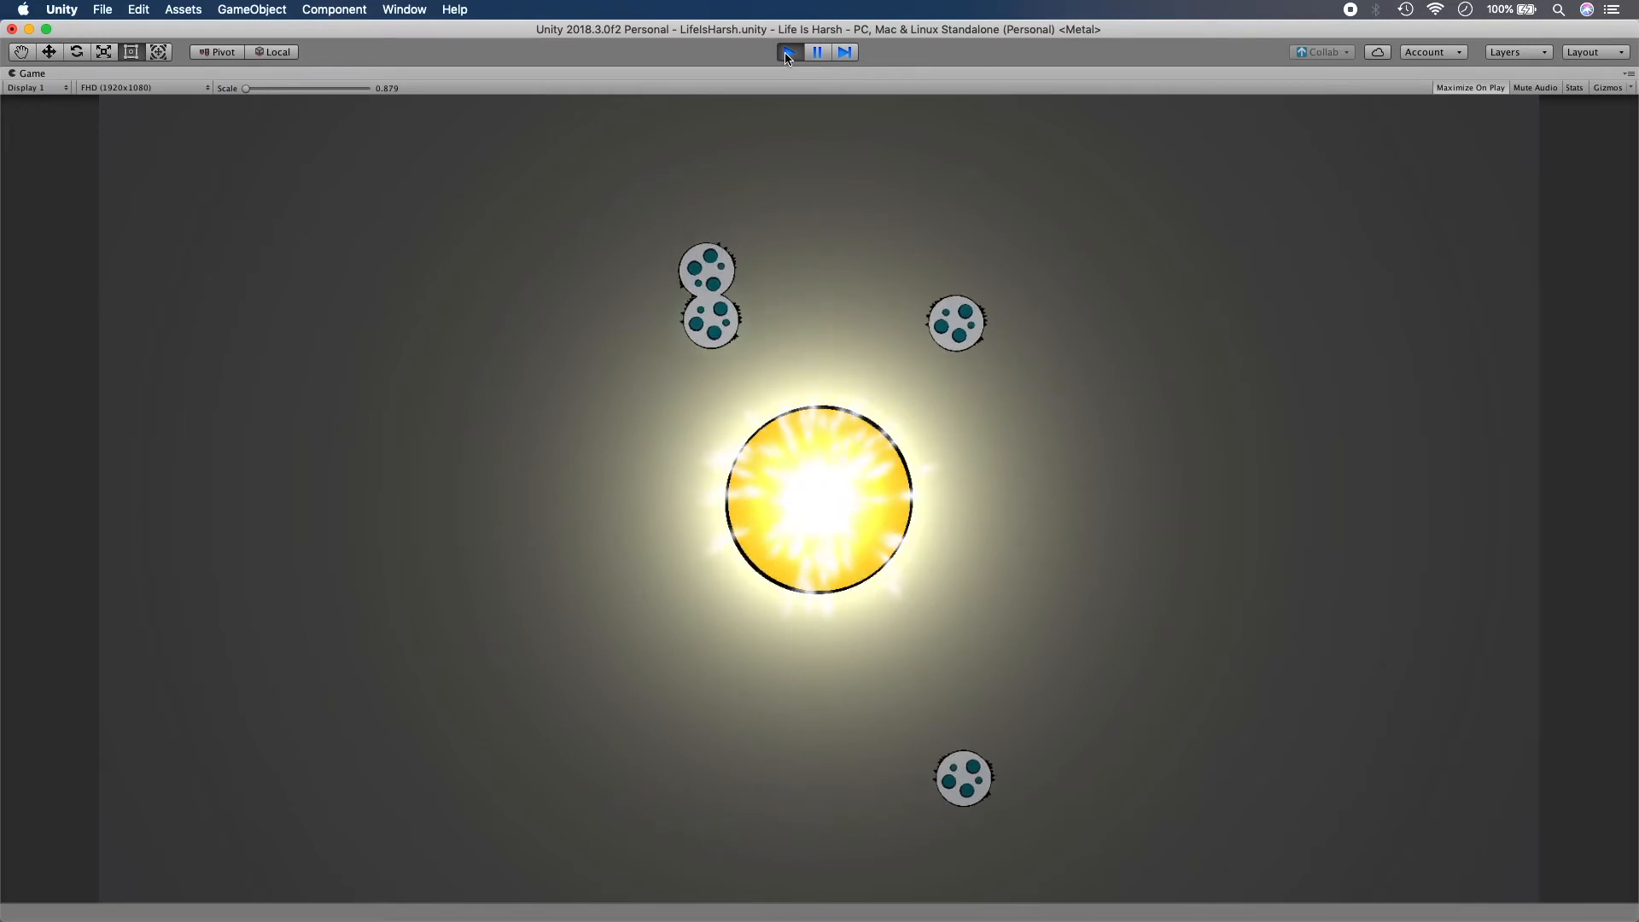
left_click(787, 54)
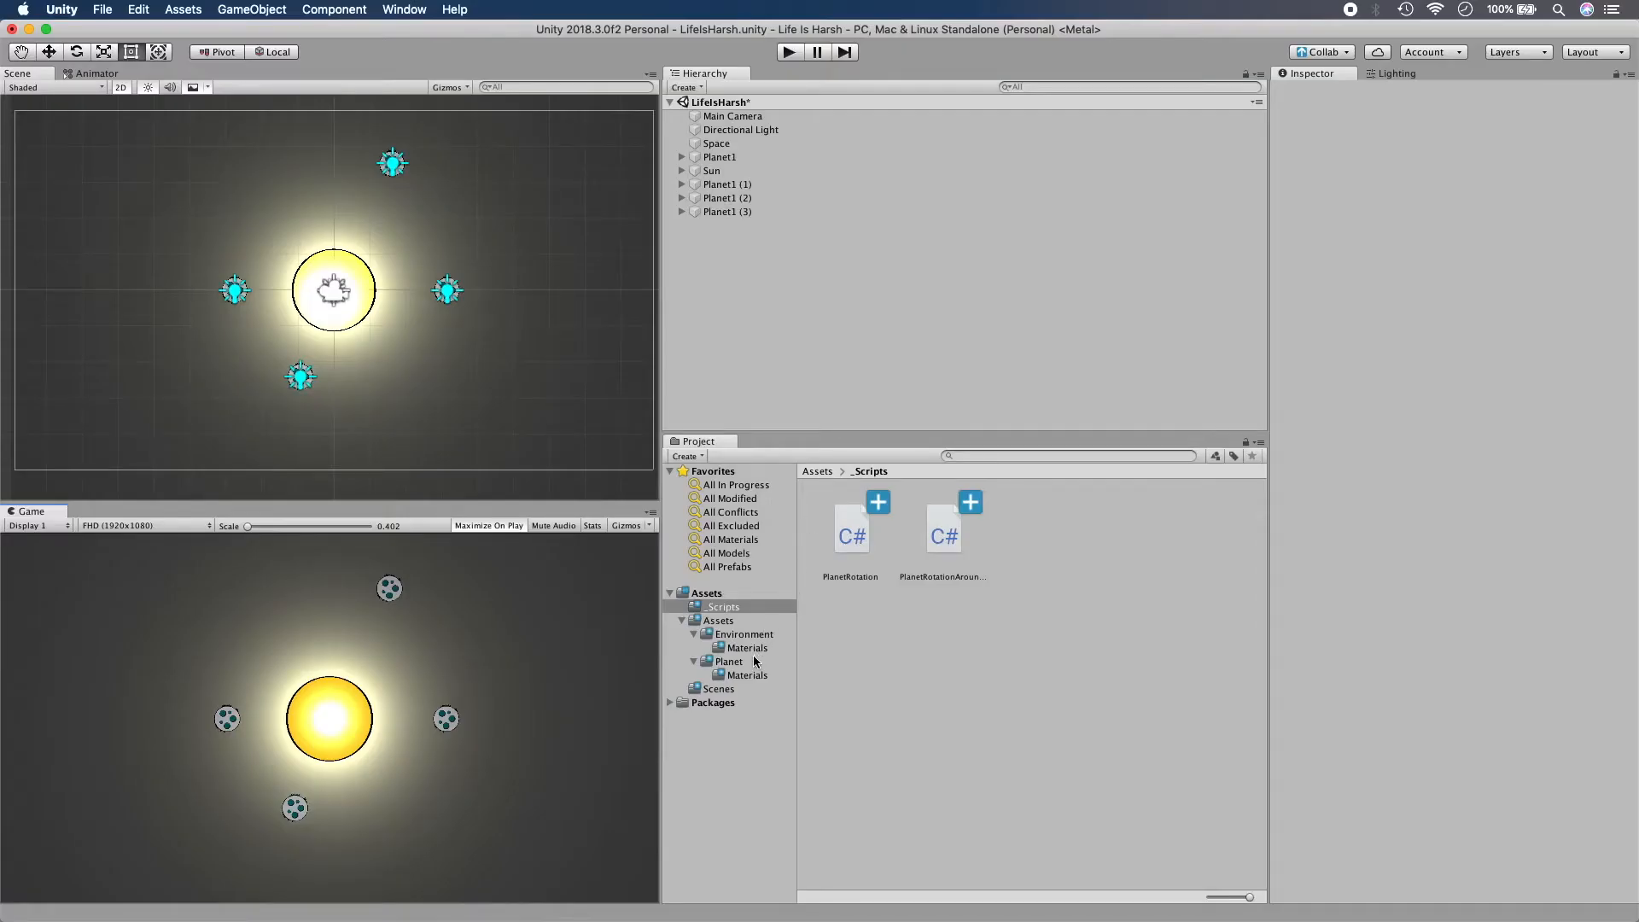
Create a folder named Marker in the root Assets folder.
left_click(736, 593)
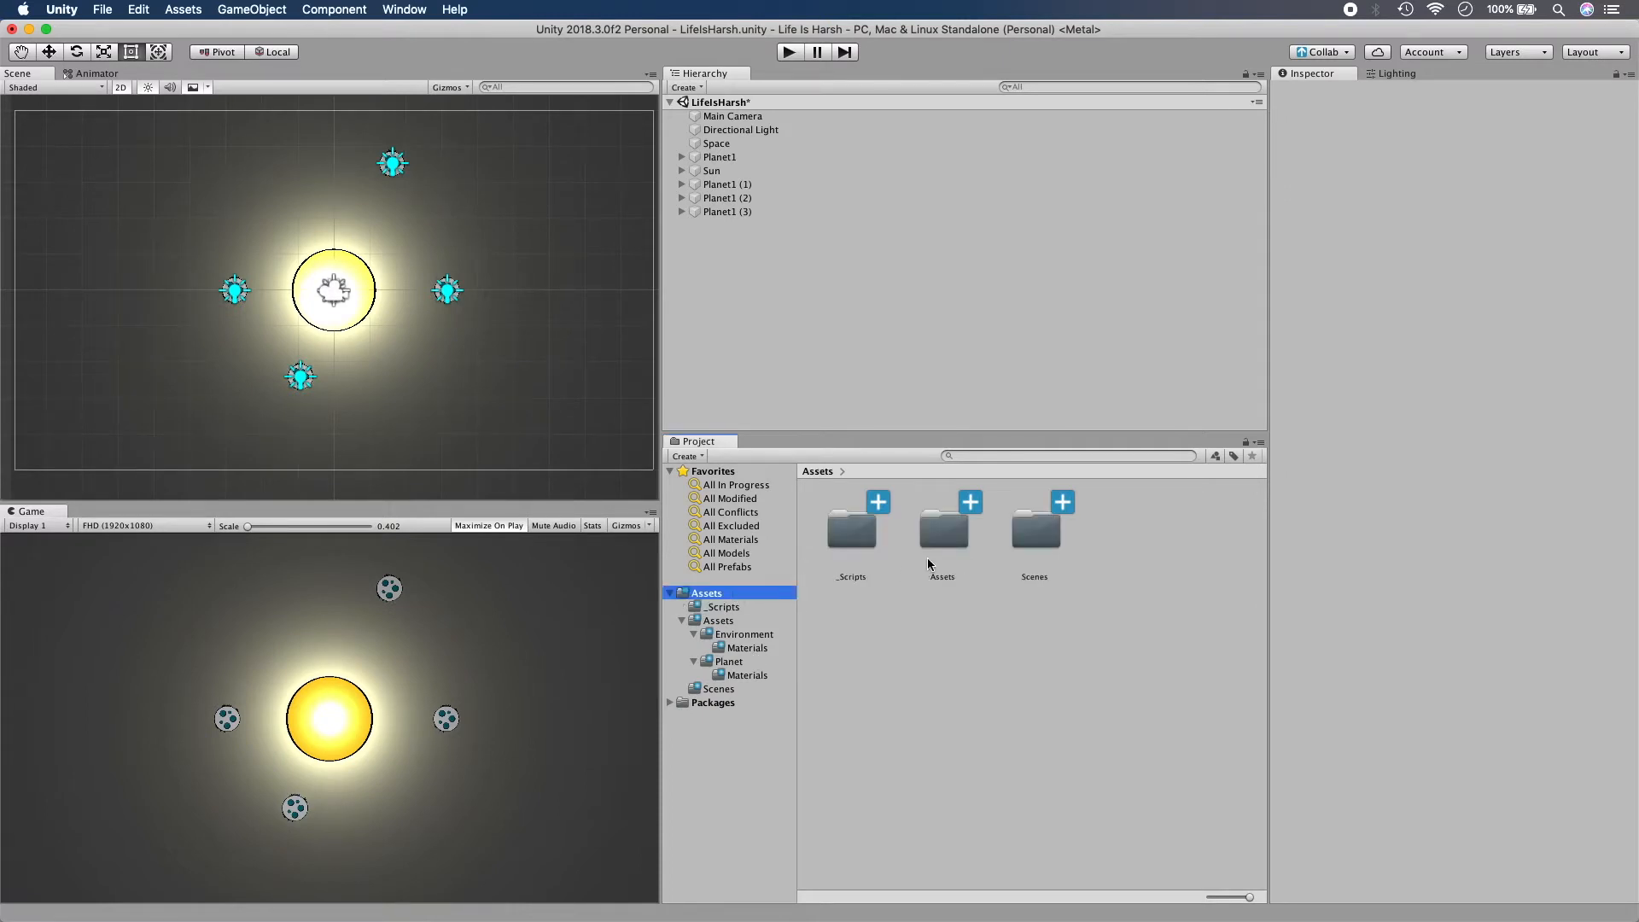
right_click(869, 625)
mouse_move(962, 517)
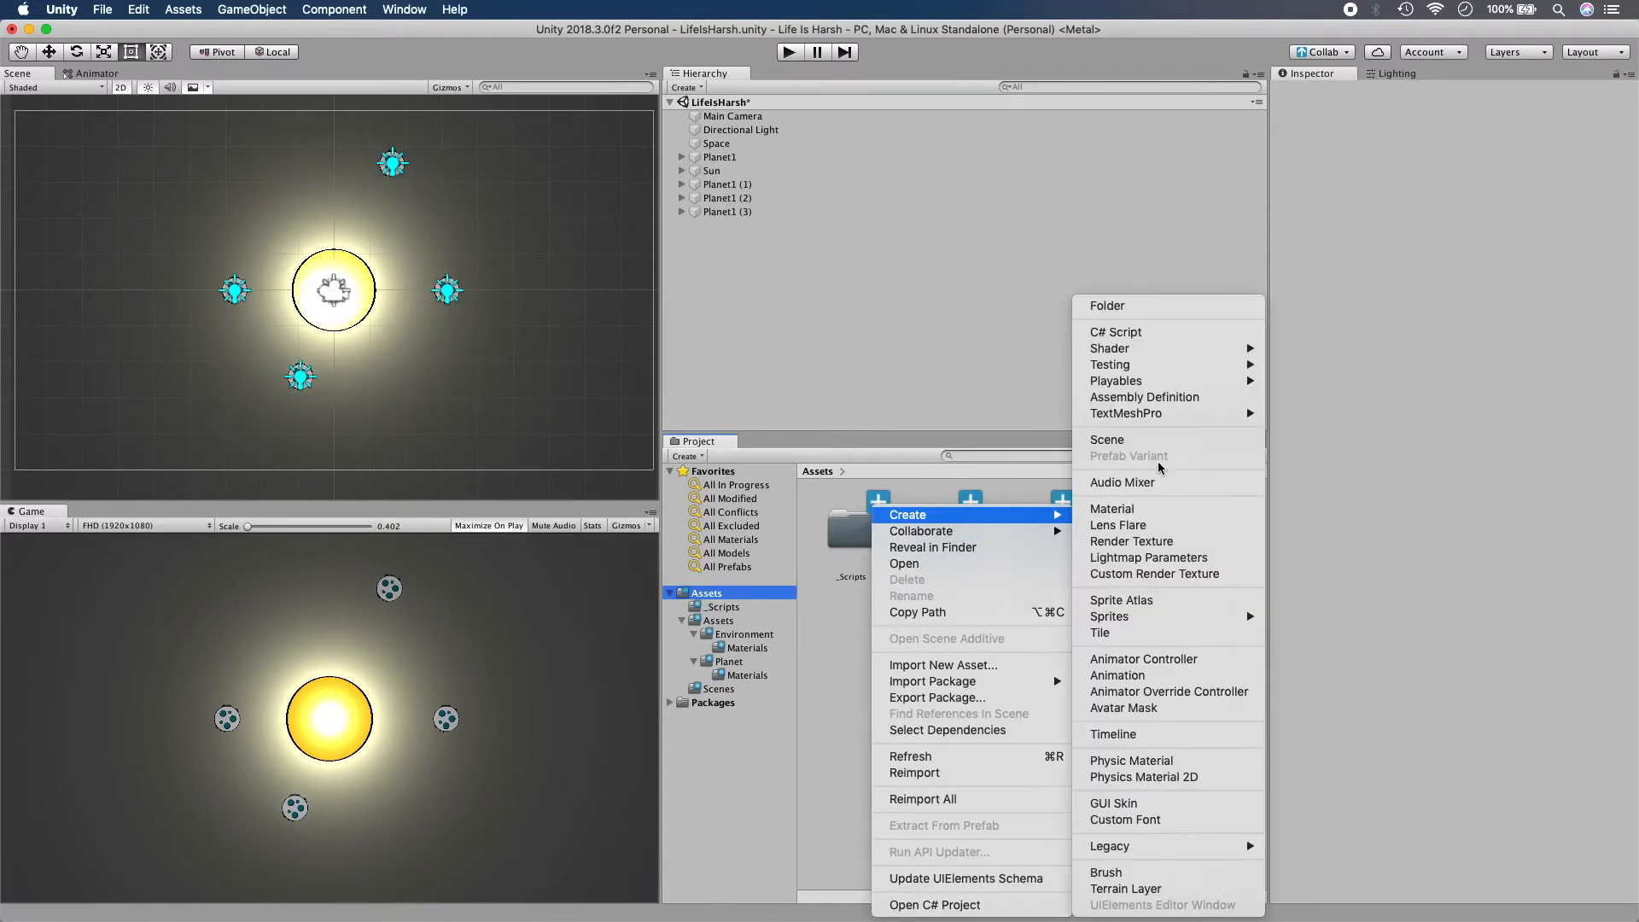
left_click(1177, 306)
type("Marker")
key("Return")
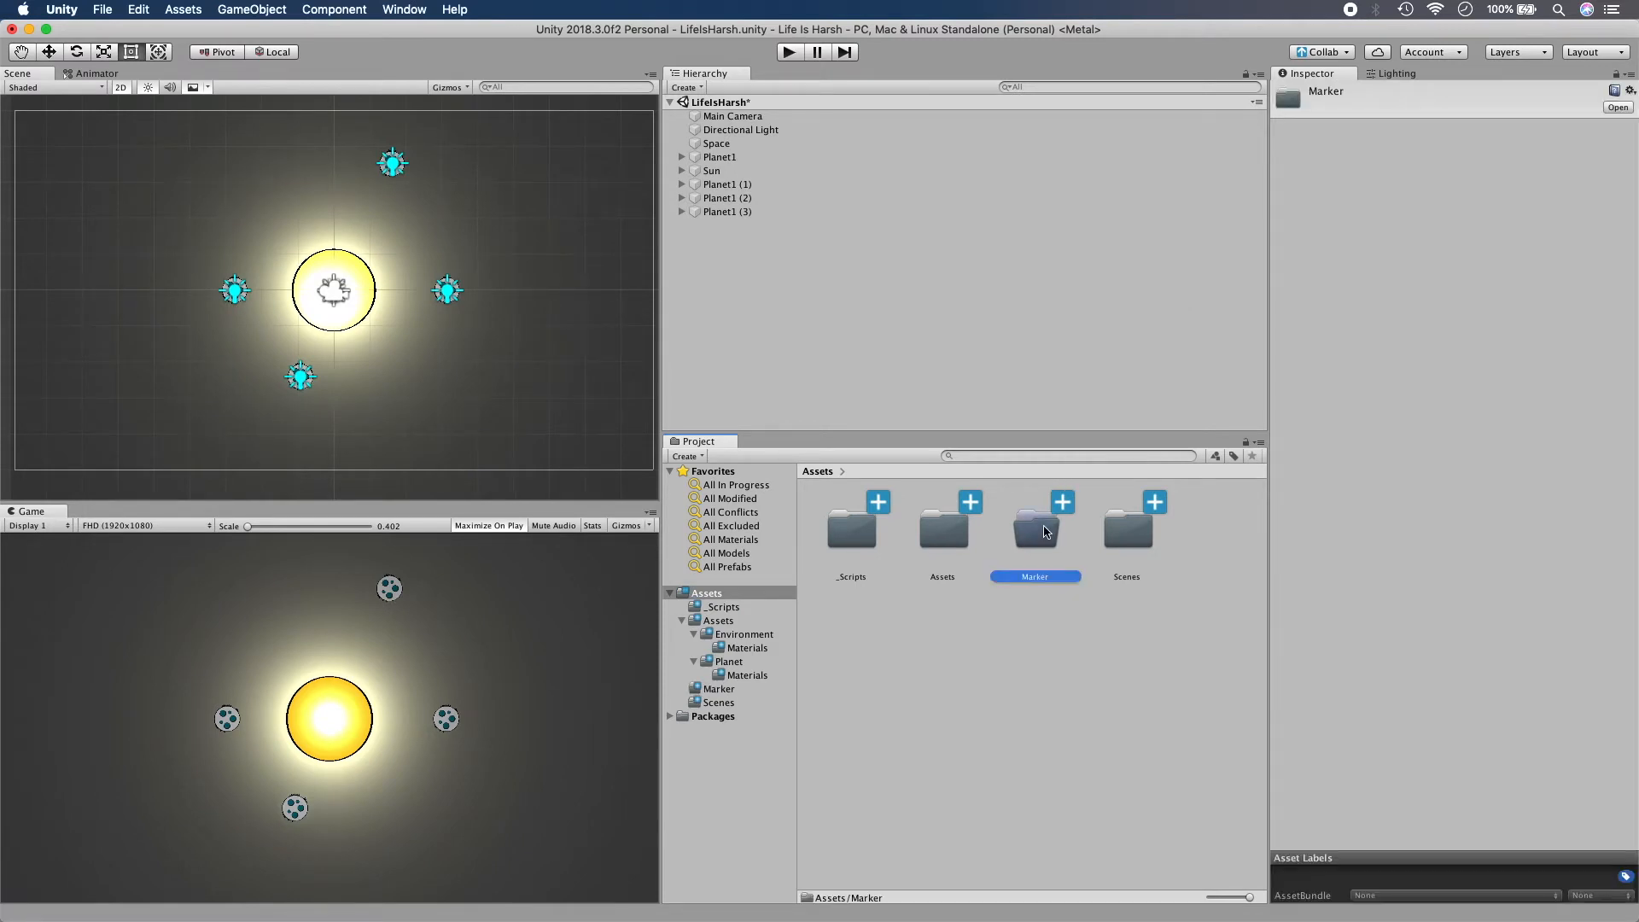
Create a Circle sprite inside the Marker folder, keeping its default name.
double_click(1036, 527)
right_click(905, 510)
mouse_move(939, 515)
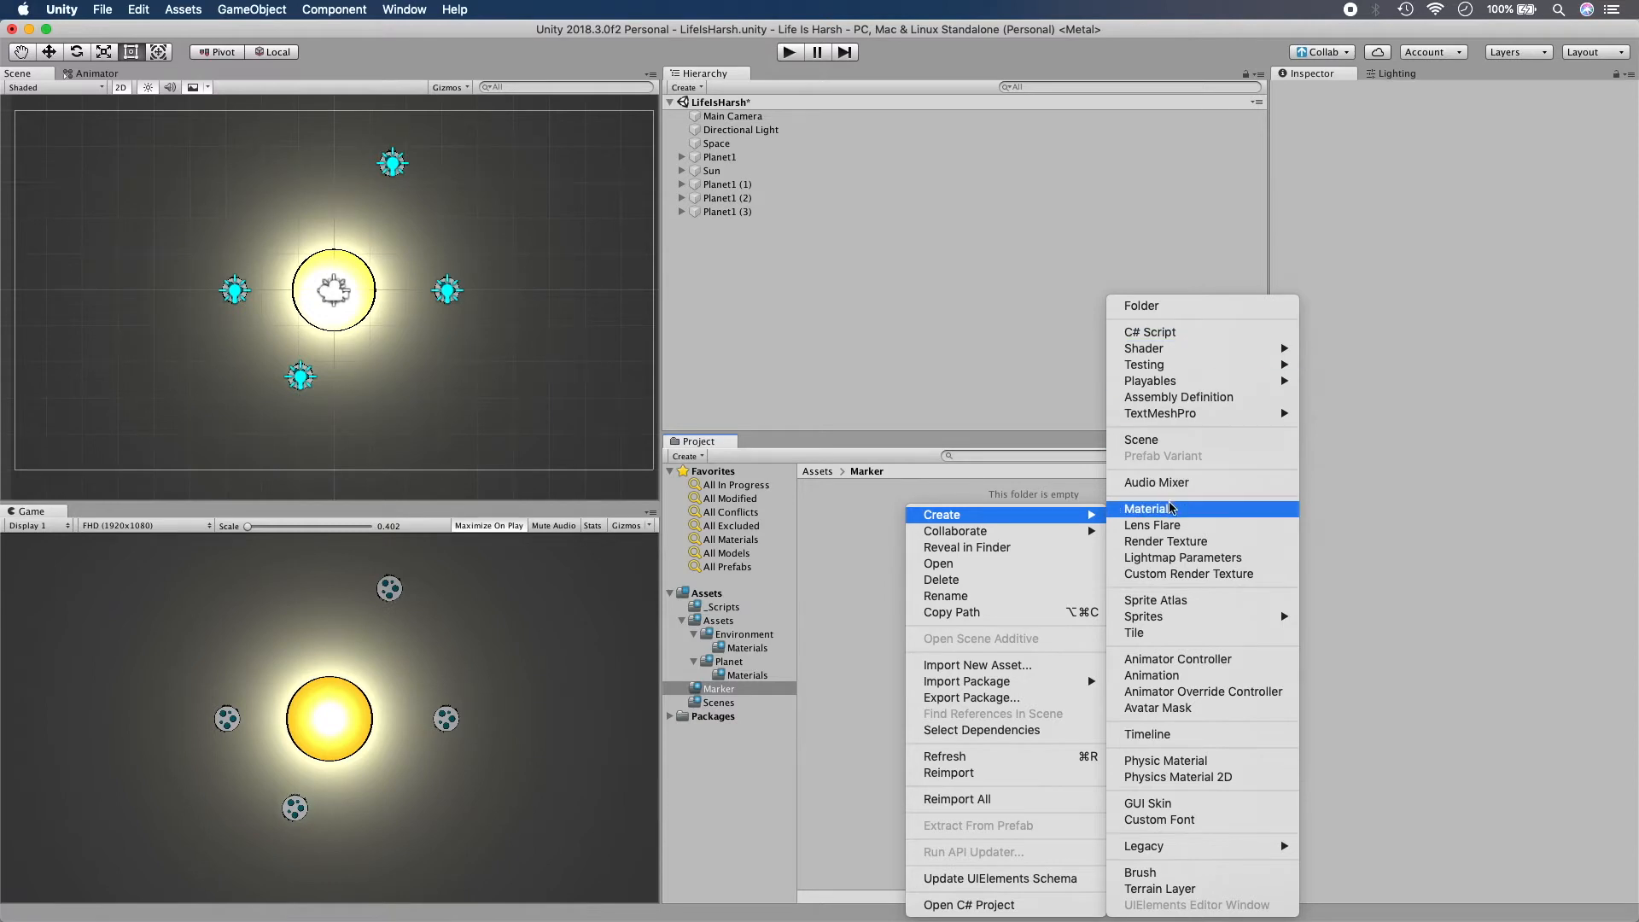
mouse_move(1183, 617)
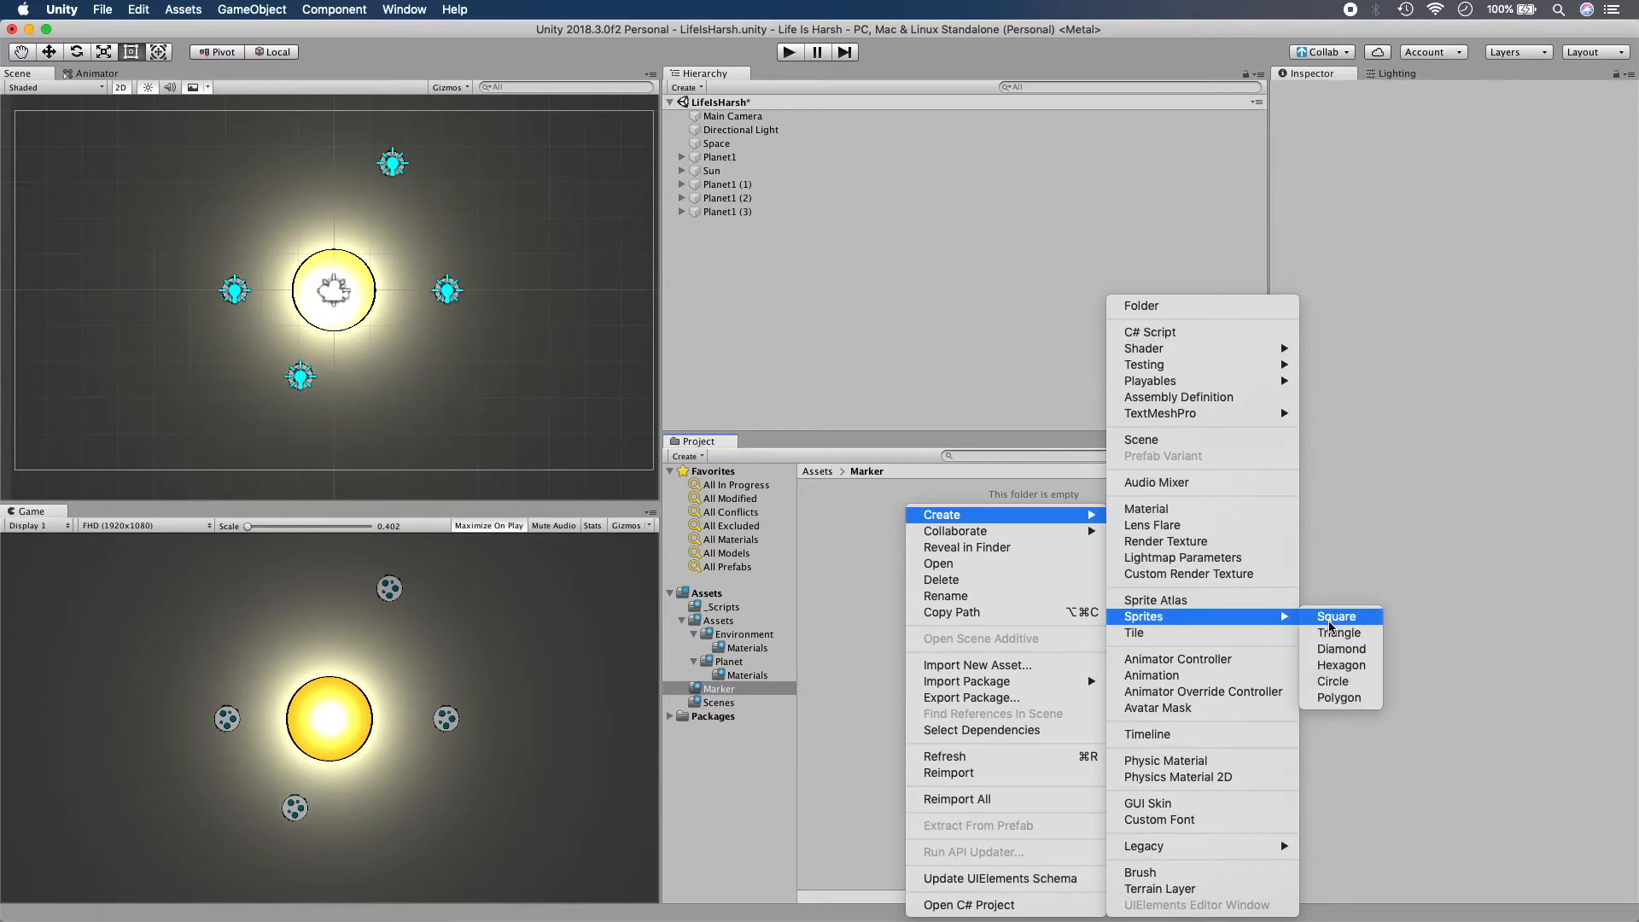
left_click(1334, 680)
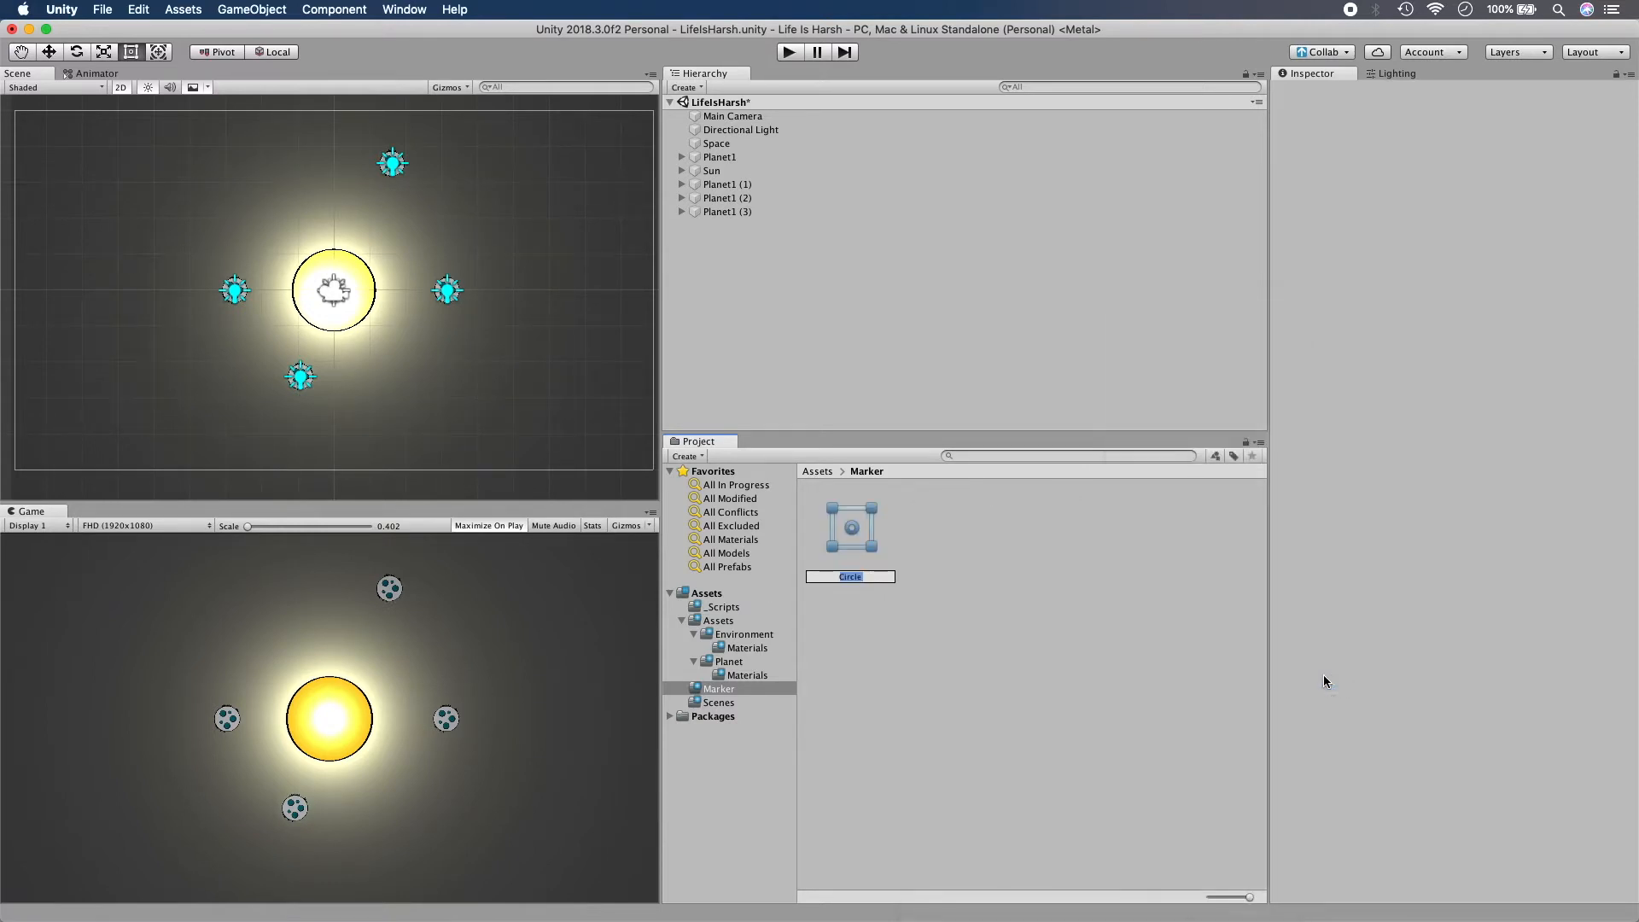
left_click(850, 625)
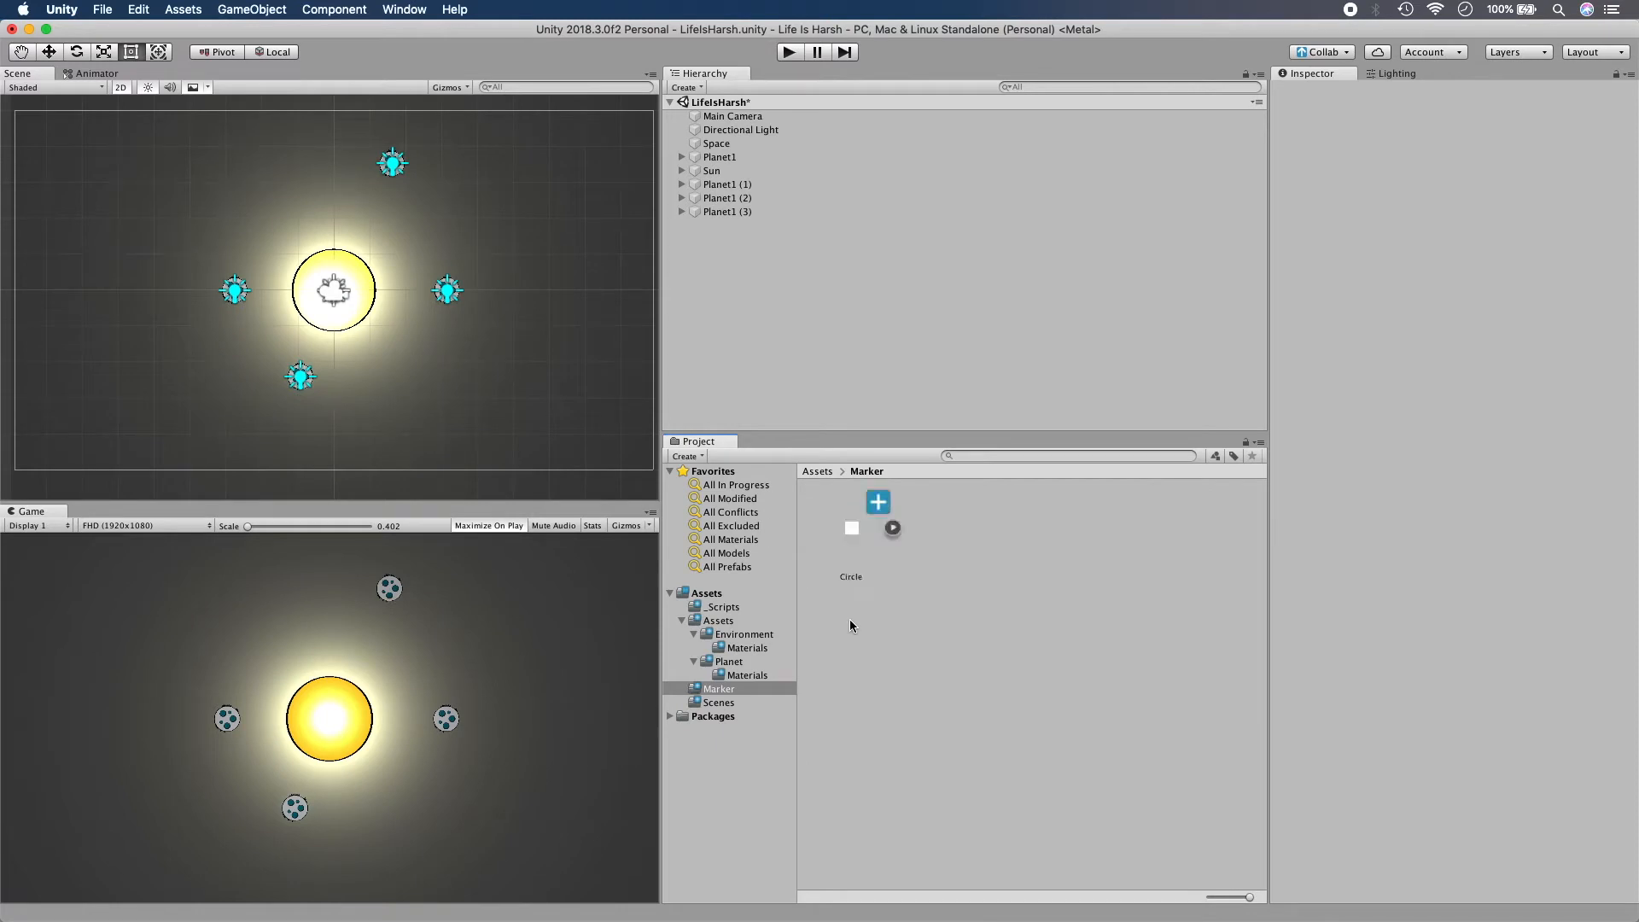
Place the Circle sprite in the scene at about X 5.64, Y -0.11, and rename the object Marker.
left_click(847, 519)
left_click_drag(765, 431, 538, 297)
left_click(790, 225)
left_click(791, 225)
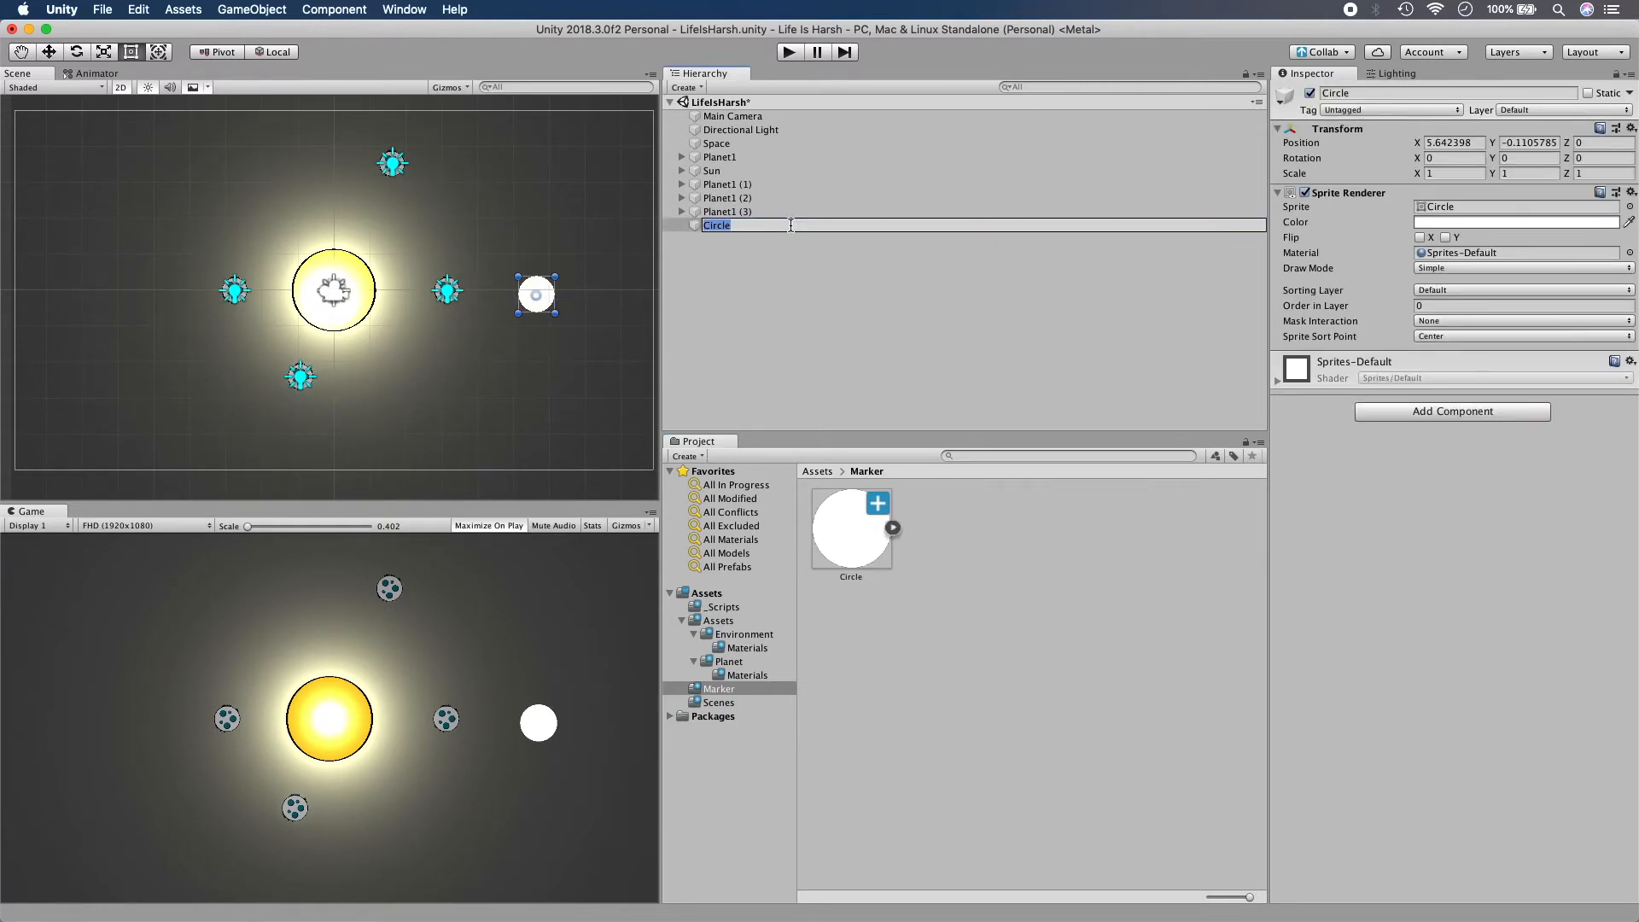
type("Marker")
key("Return")
Save the Marker object as a prefab in the Marker folder, delete it from the scene, and select the prefab.
left_click_drag(803, 224, 958, 526)
left_click(902, 225)
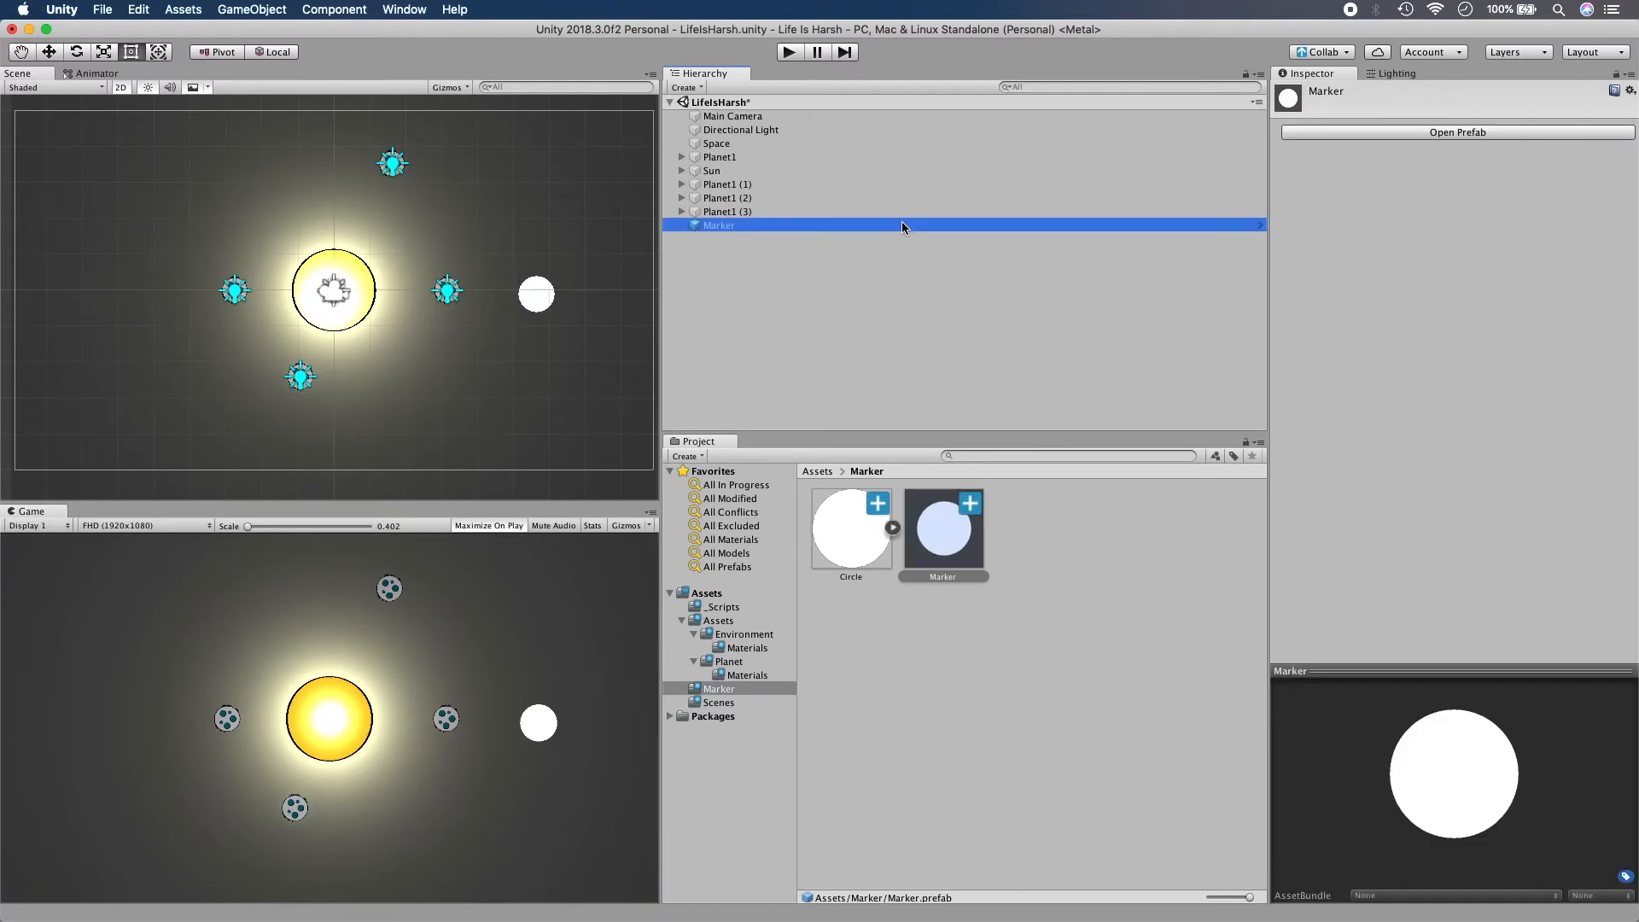
key("super+BackSpace")
left_click(945, 526)
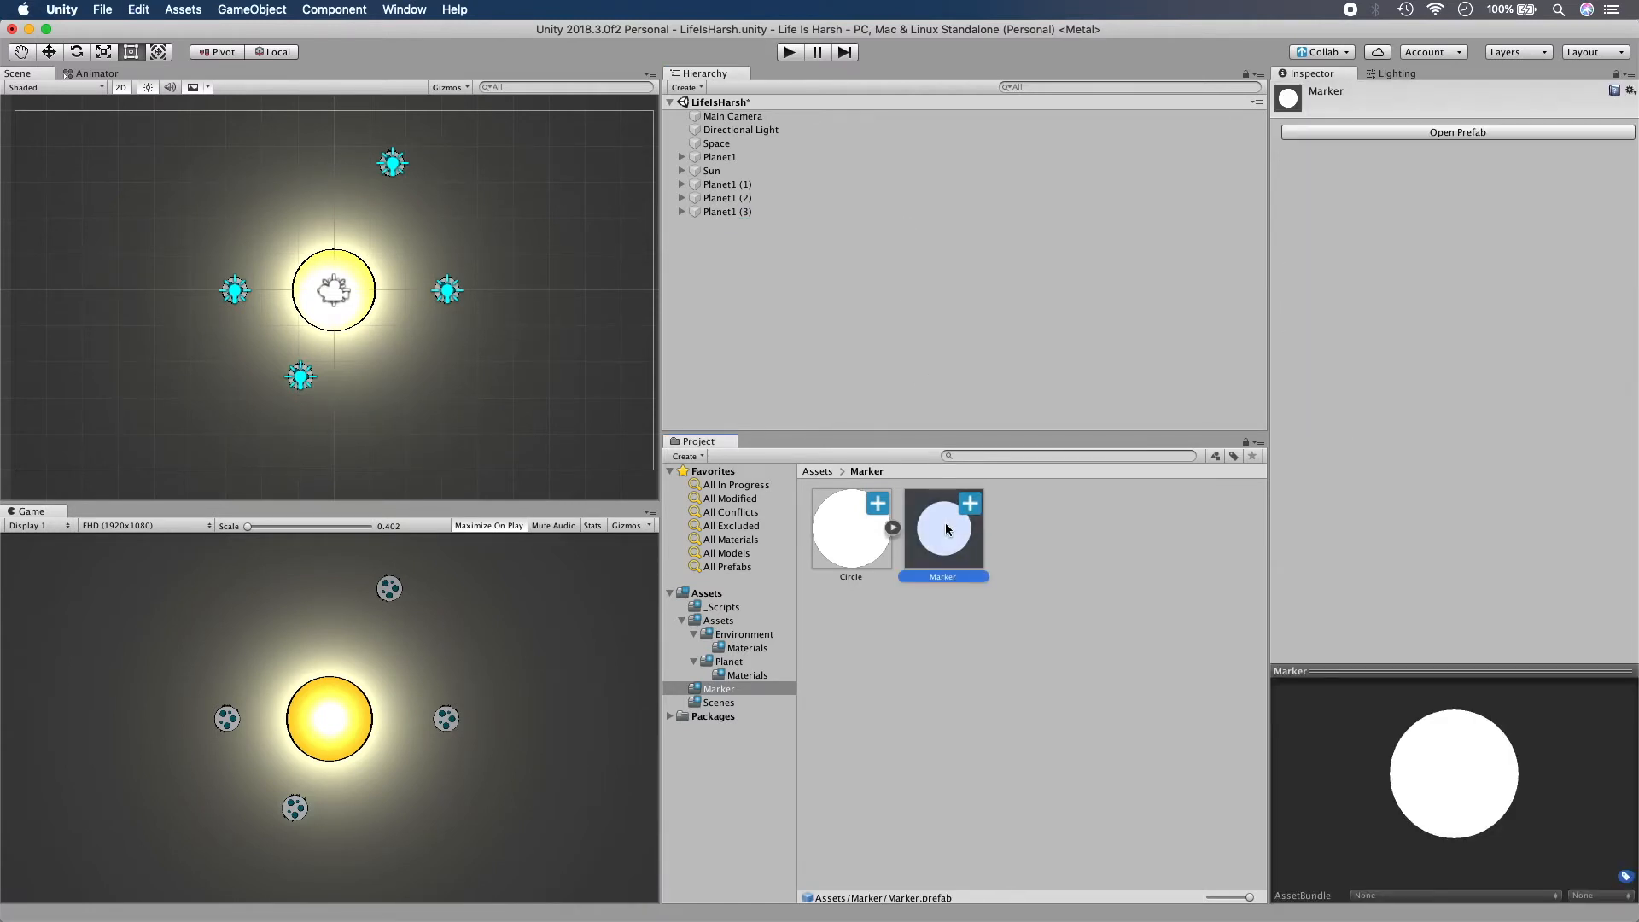
Open the Marker prefab for editing and set its X and Y position to 0.
left_click(1441, 135)
left_click(1449, 142)
type("0")
key("Tab")
type("0")
key("Tab")
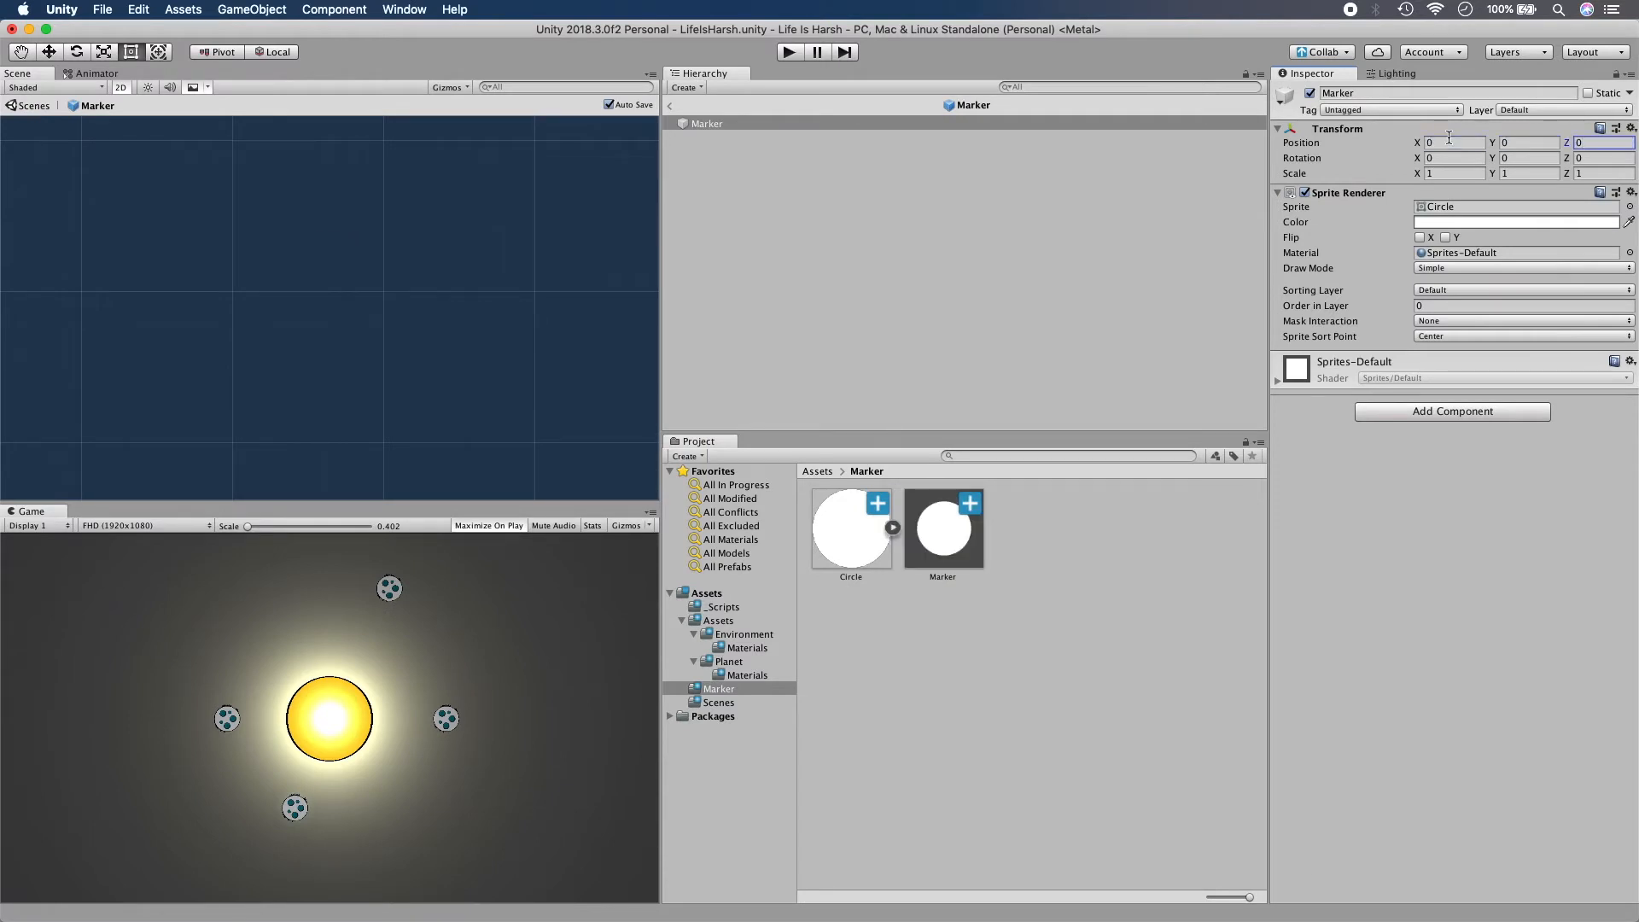
Scale the Marker prefab to 0.1 on X, Y and Z, and return to the scene.
left_click(1454, 173)
type("0.1")
key("Tab")
type("0.1")
key("Tab")
type("0.1")
key("Return")
left_click(669, 105)
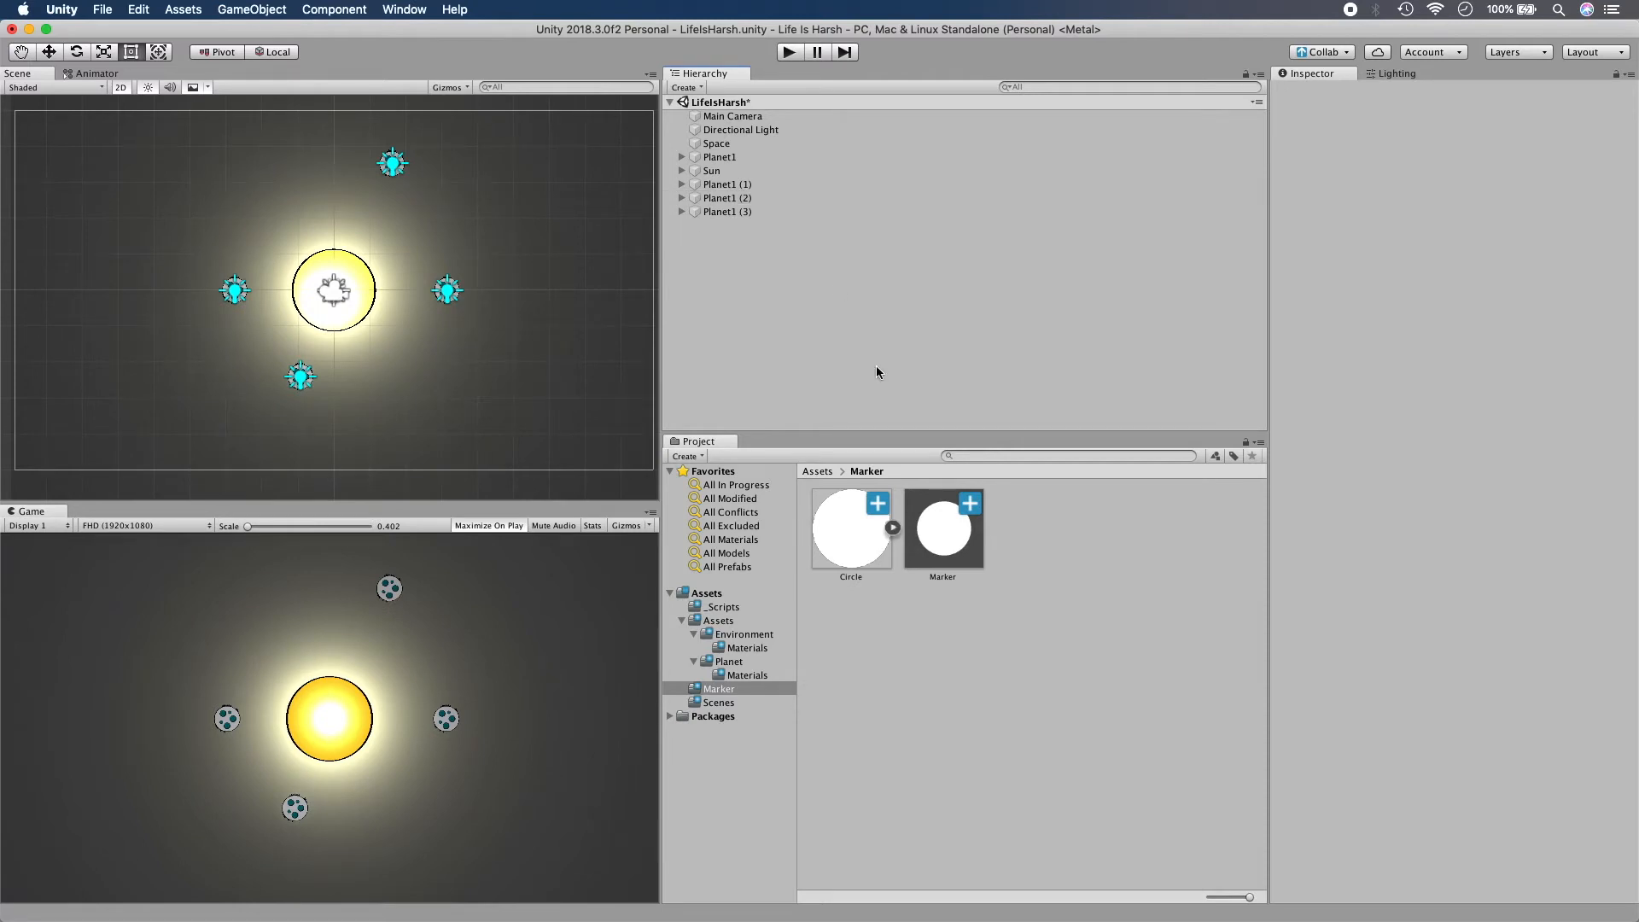
Create a folder named Materials inside the Marker folder.
right_click(1037, 519)
mouse_move(1071, 517)
mouse_move(1345, 384)
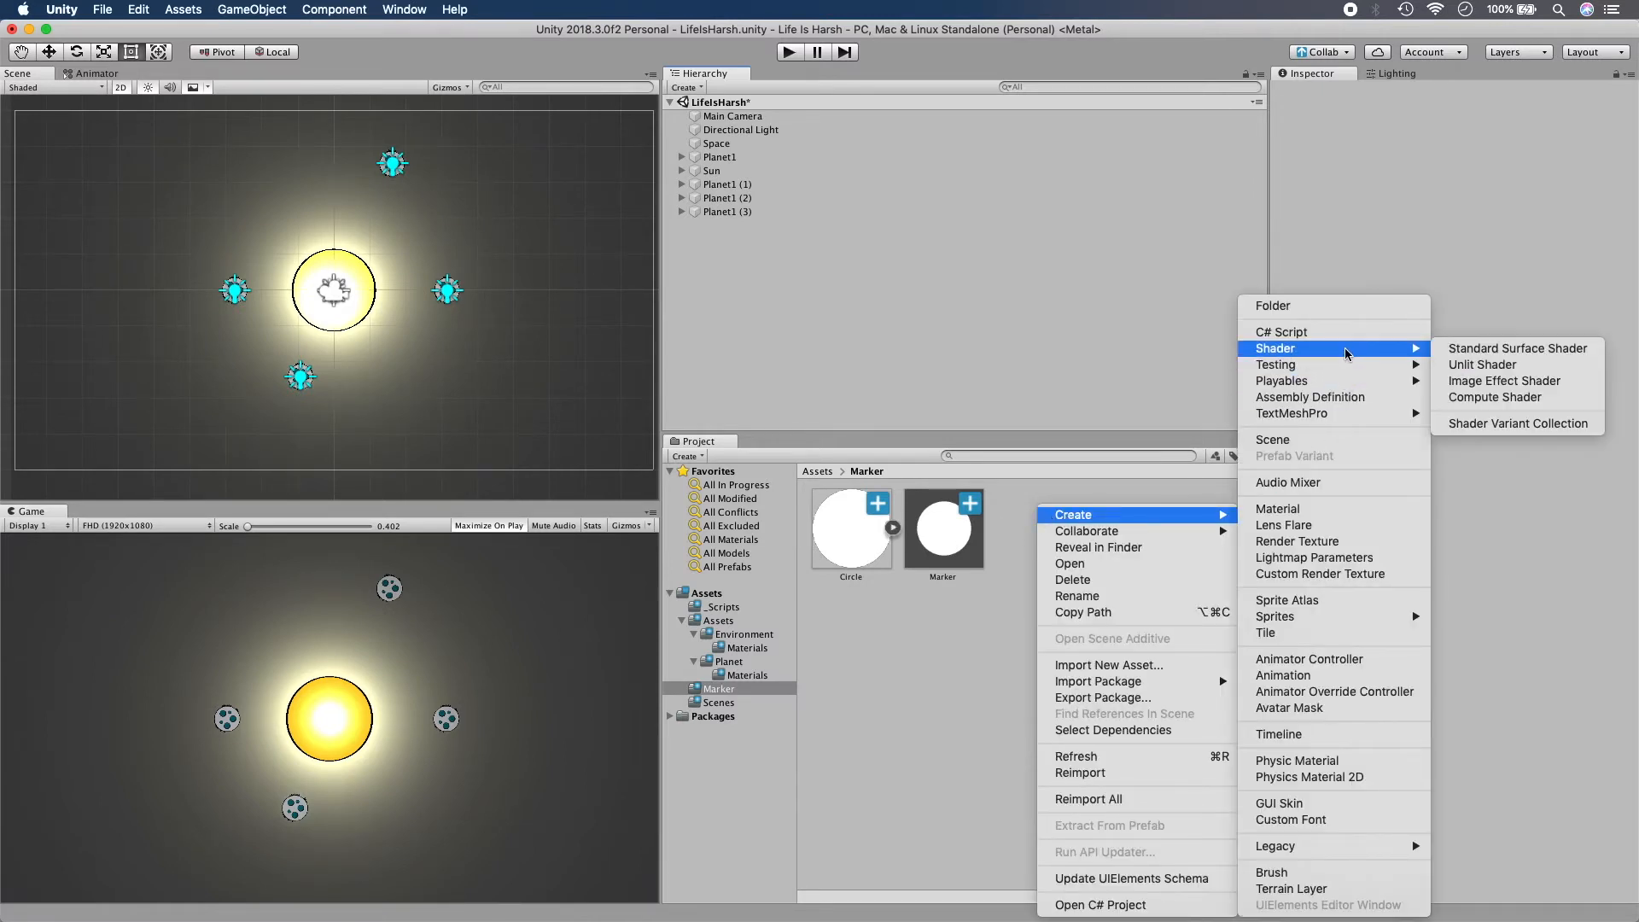
left_click(1349, 305)
type("Materials")
key("Return")
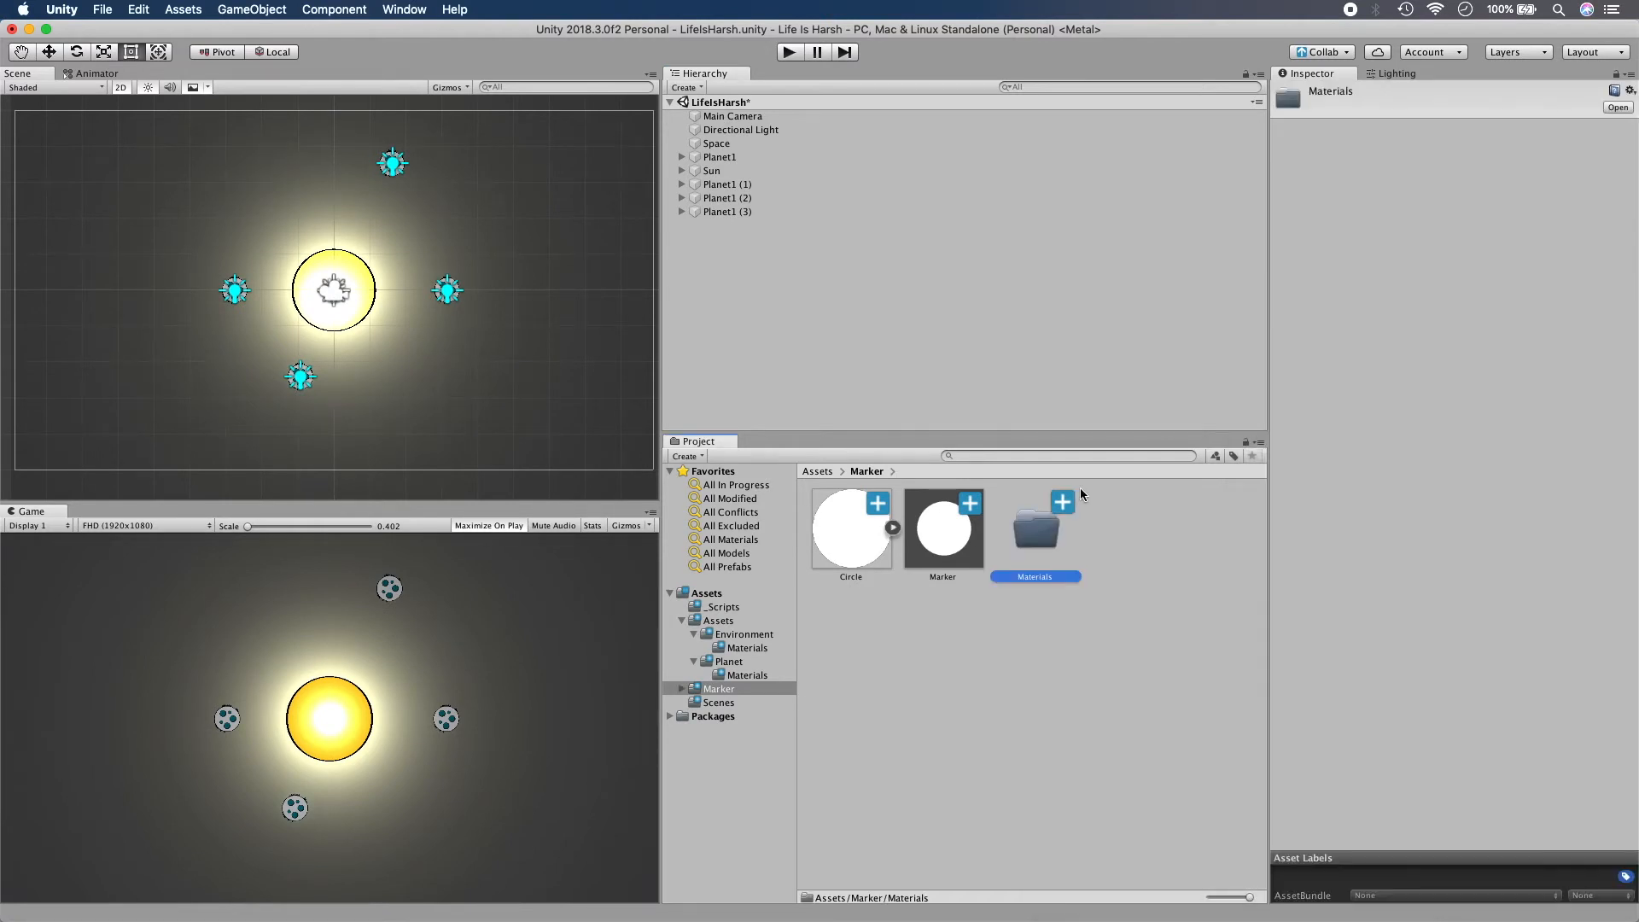
Create a material named Marker inside the Marker folder's Materials subfolder.
double_click(1038, 536)
right_click(834, 546)
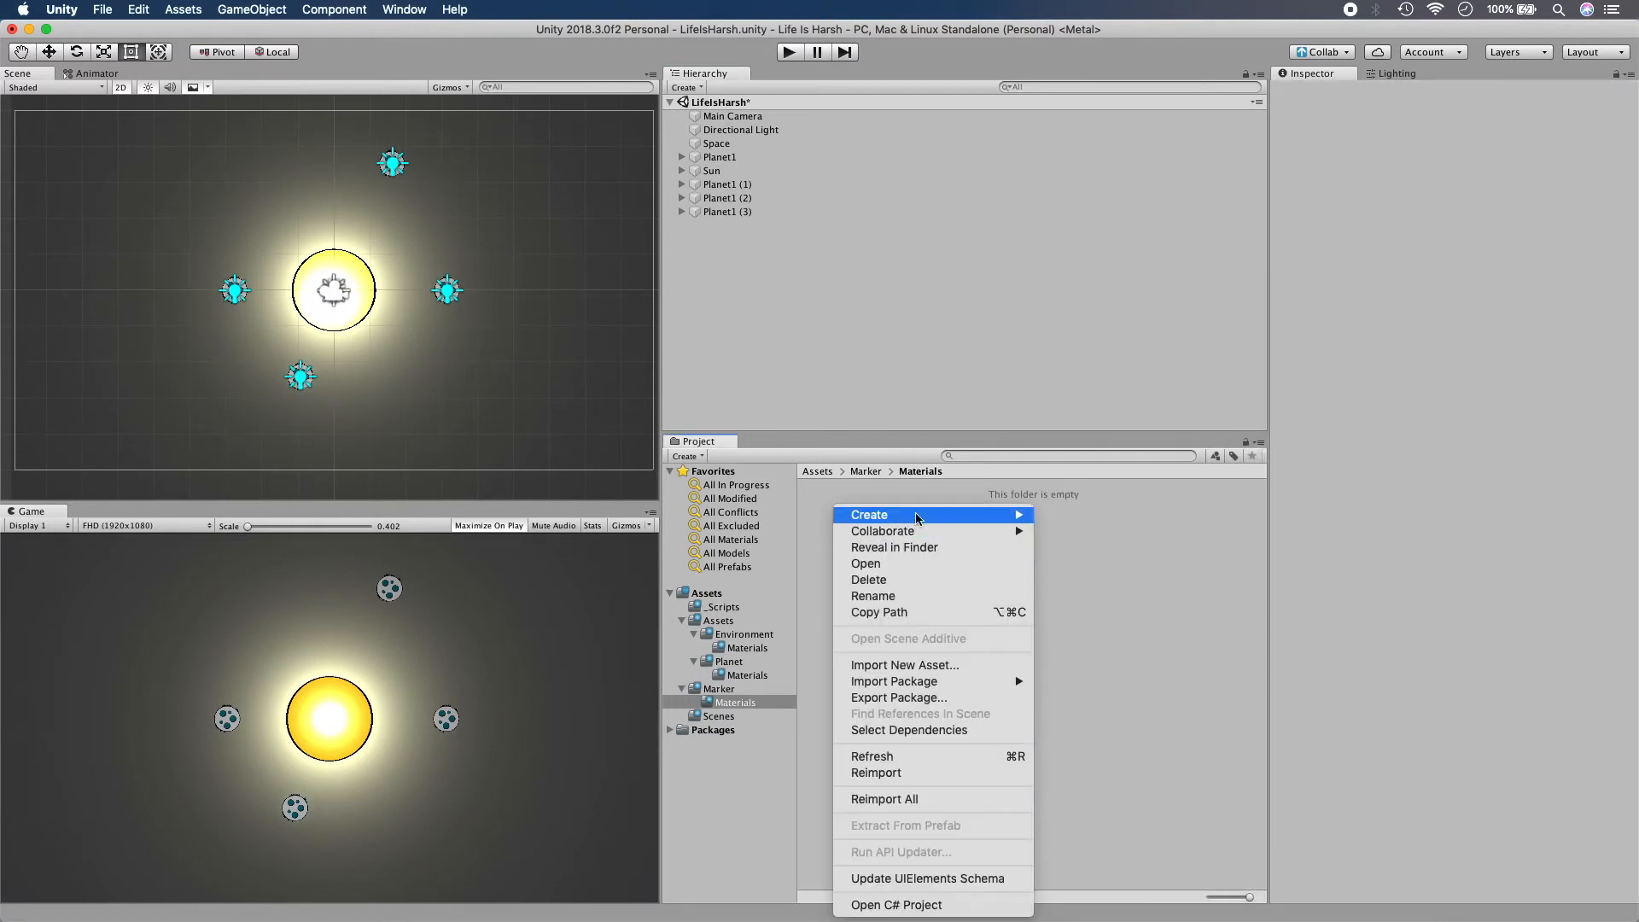
mouse_move(922, 515)
left_click(1085, 505)
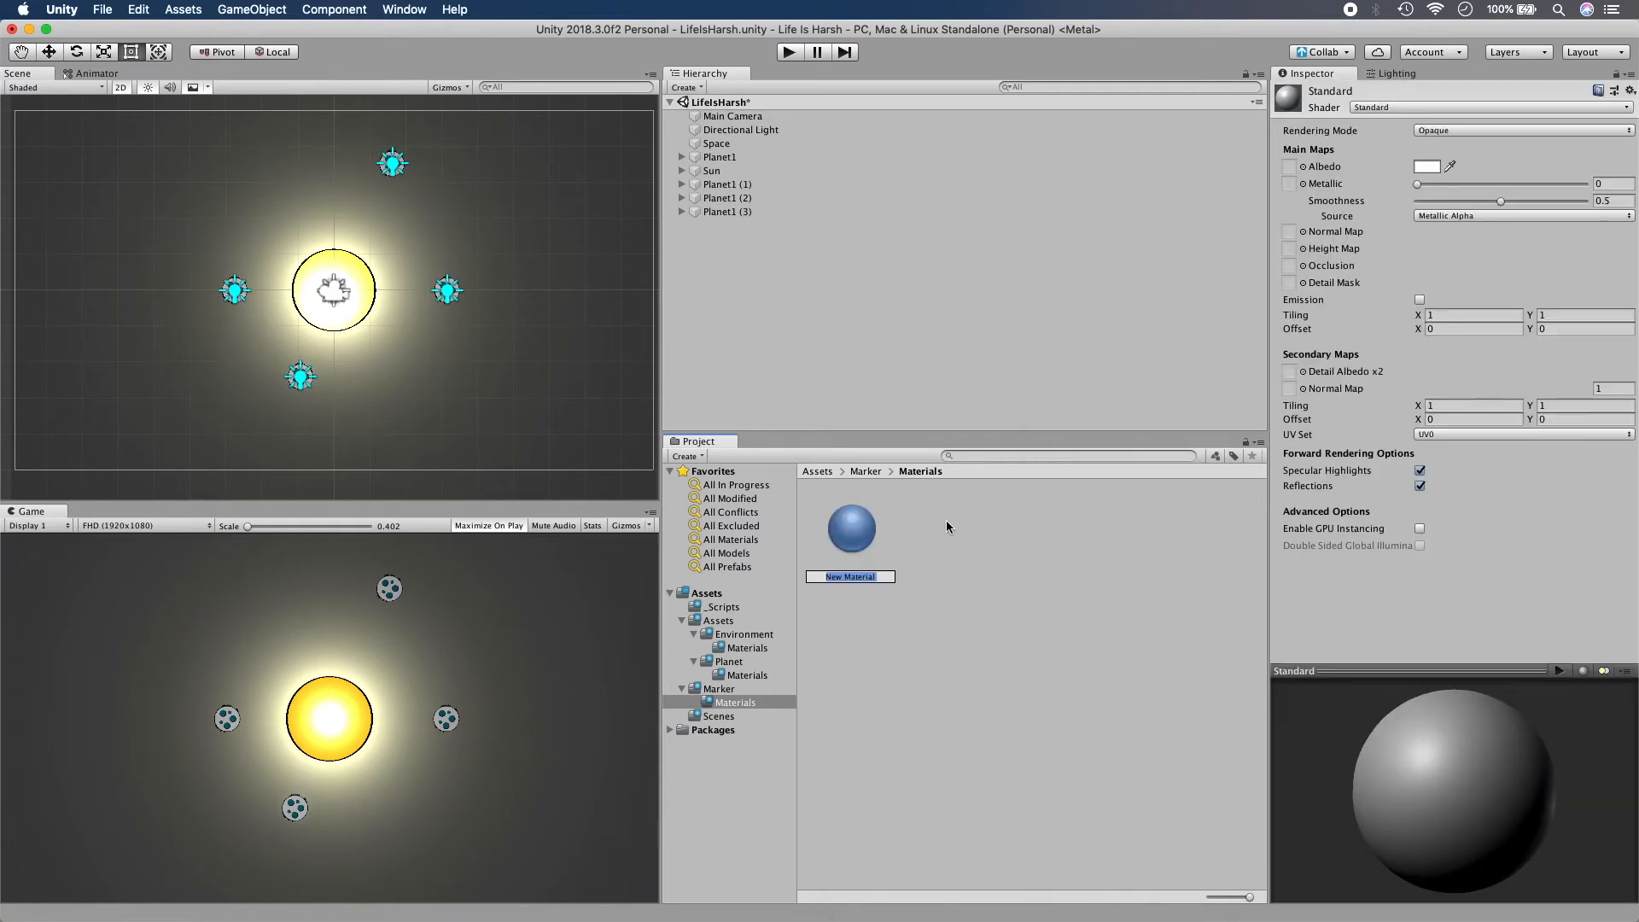
type("Marker")
key("Return")
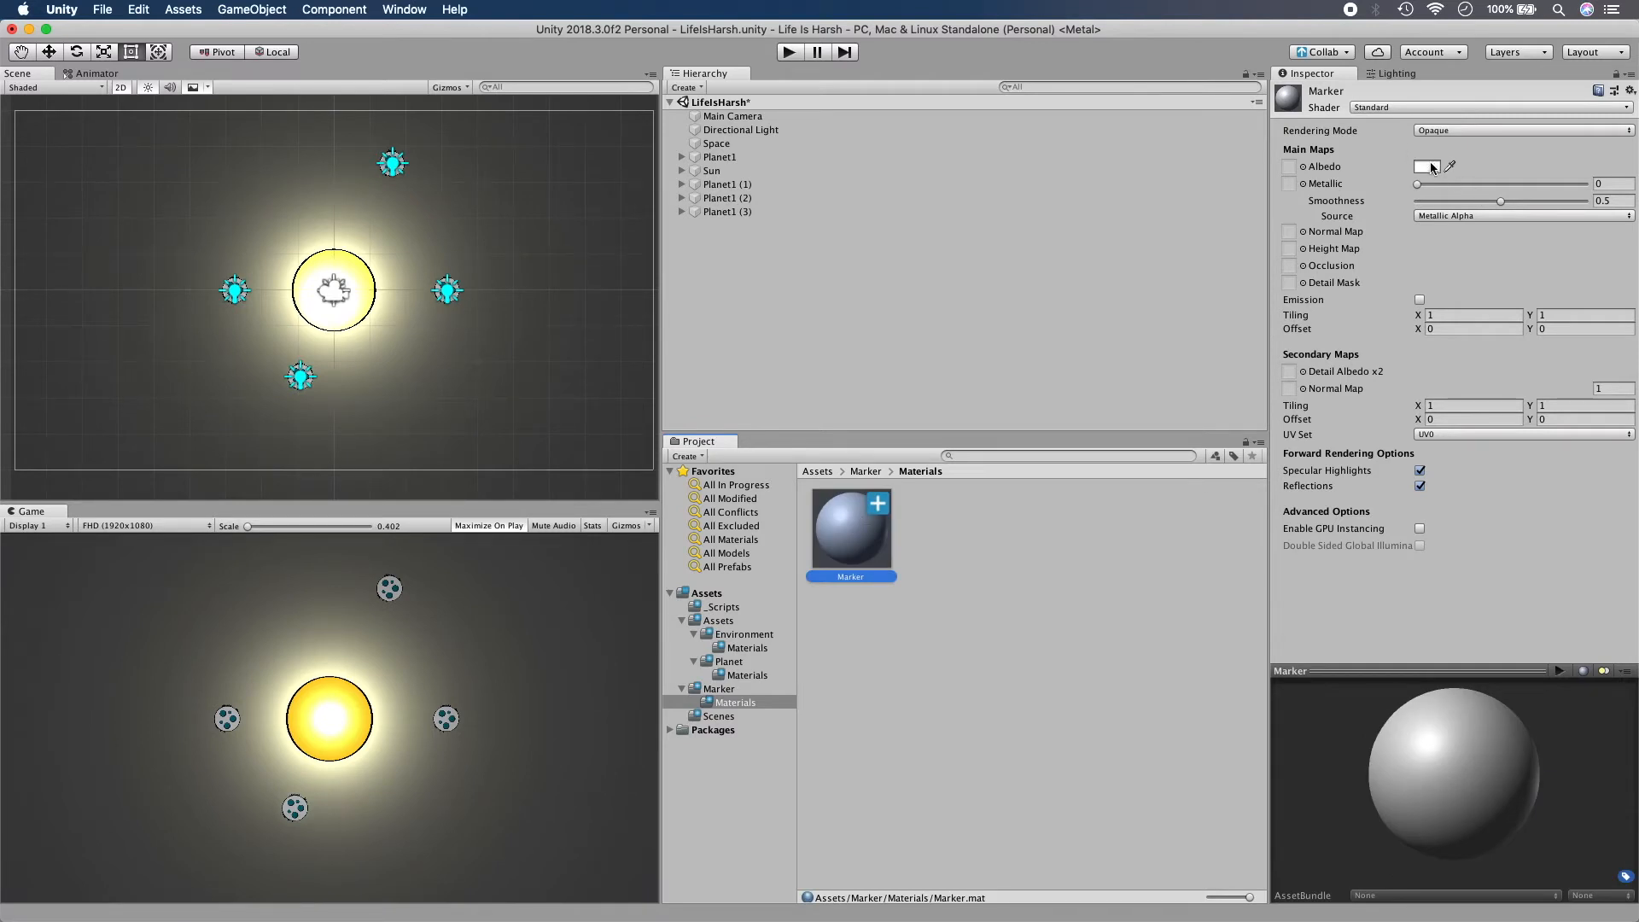
Open the Marker prefab, apply the Marker material to its circle sprite, and return to the scene.
left_click(719, 690)
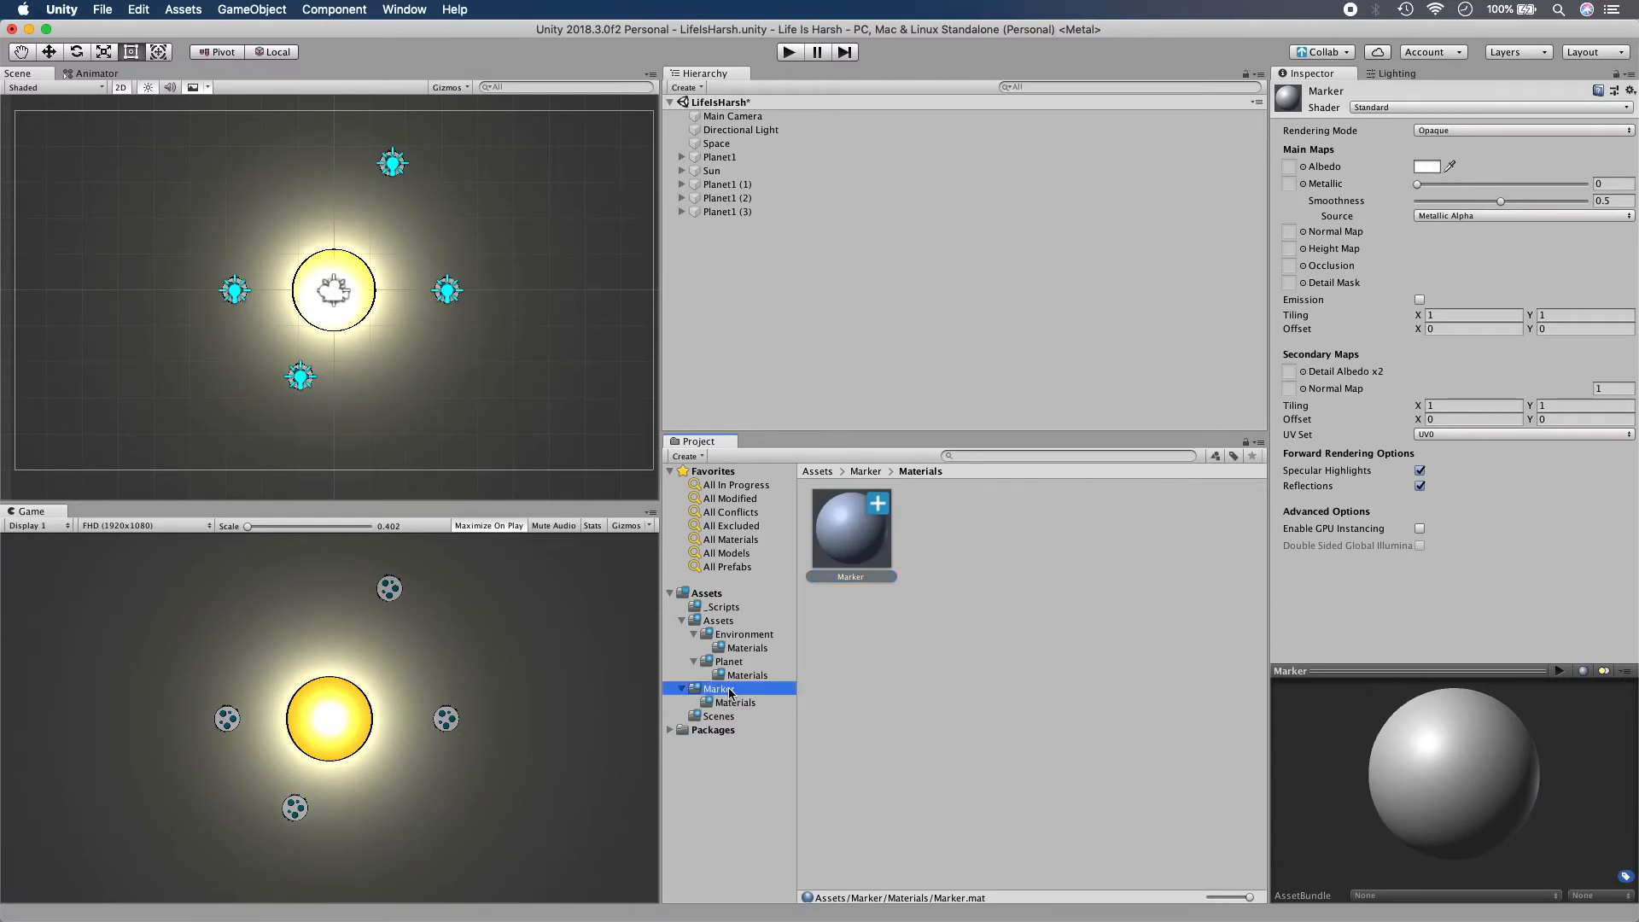
left_click(931, 546)
left_click(1359, 133)
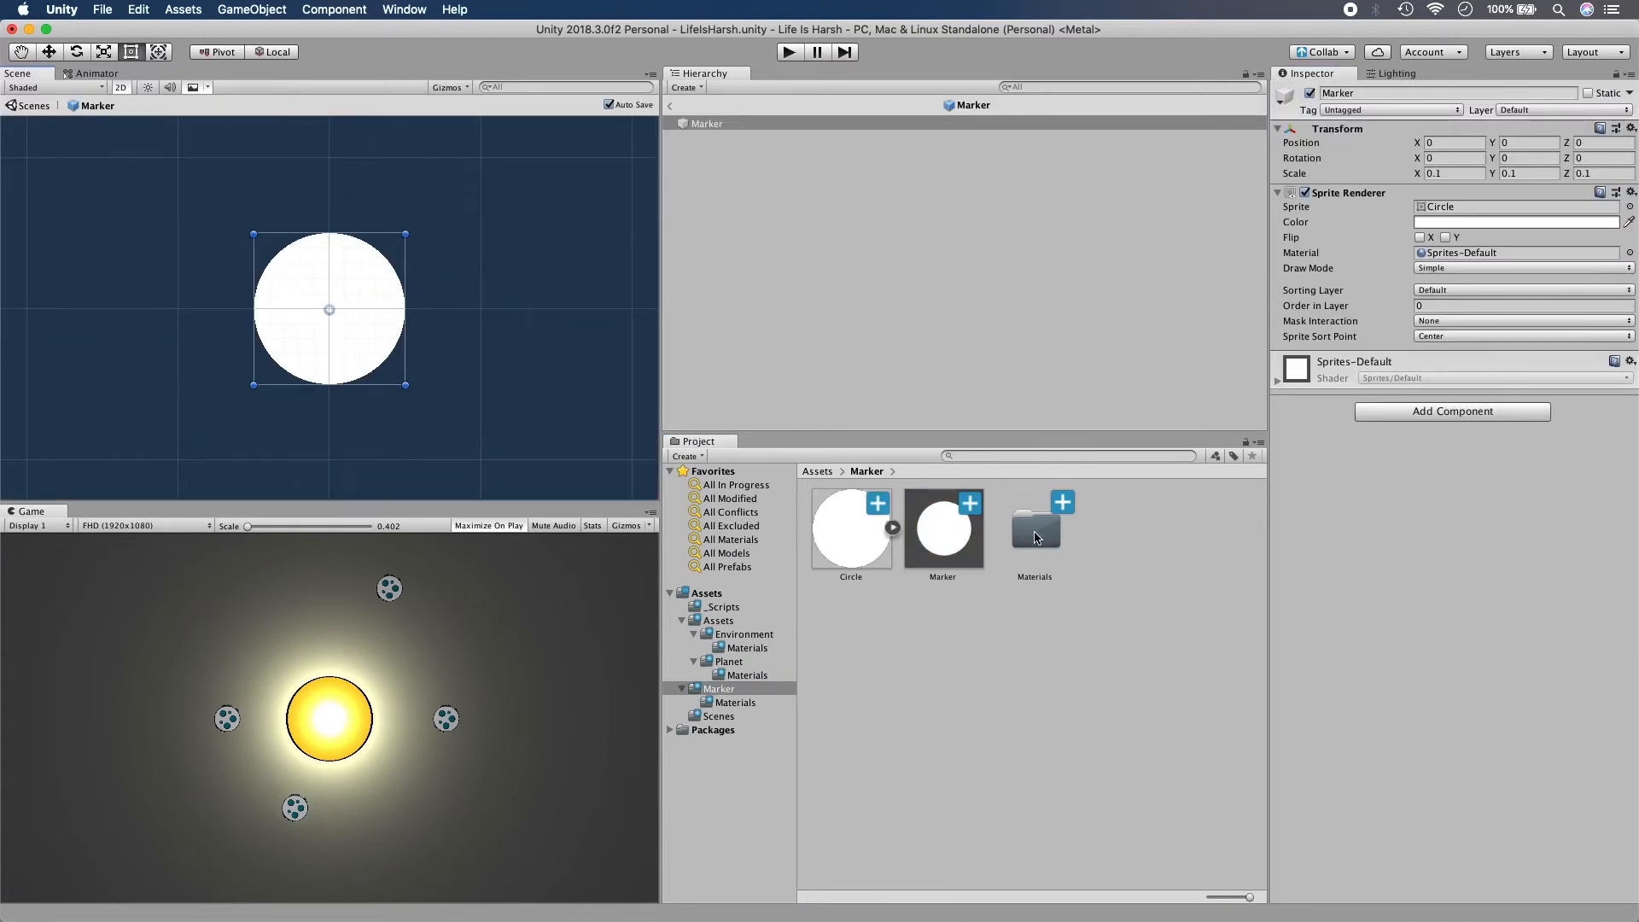
left_click(768, 702)
left_click_drag(851, 551, 366, 335)
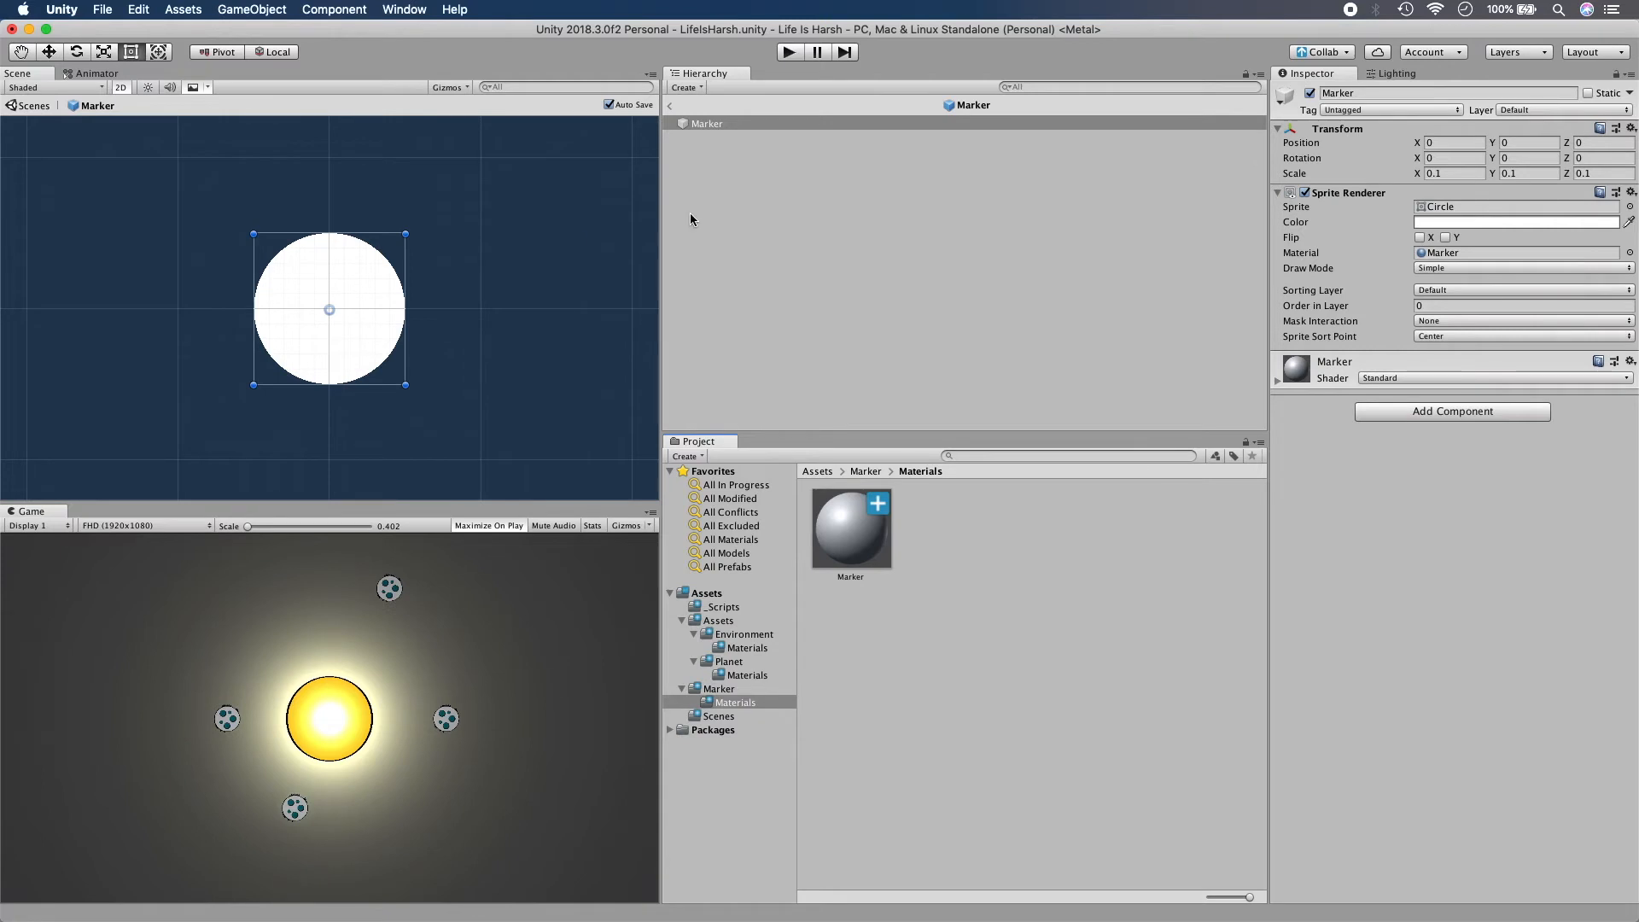
left_click(671, 105)
middle_click_drag(496, 327, 492, 333)
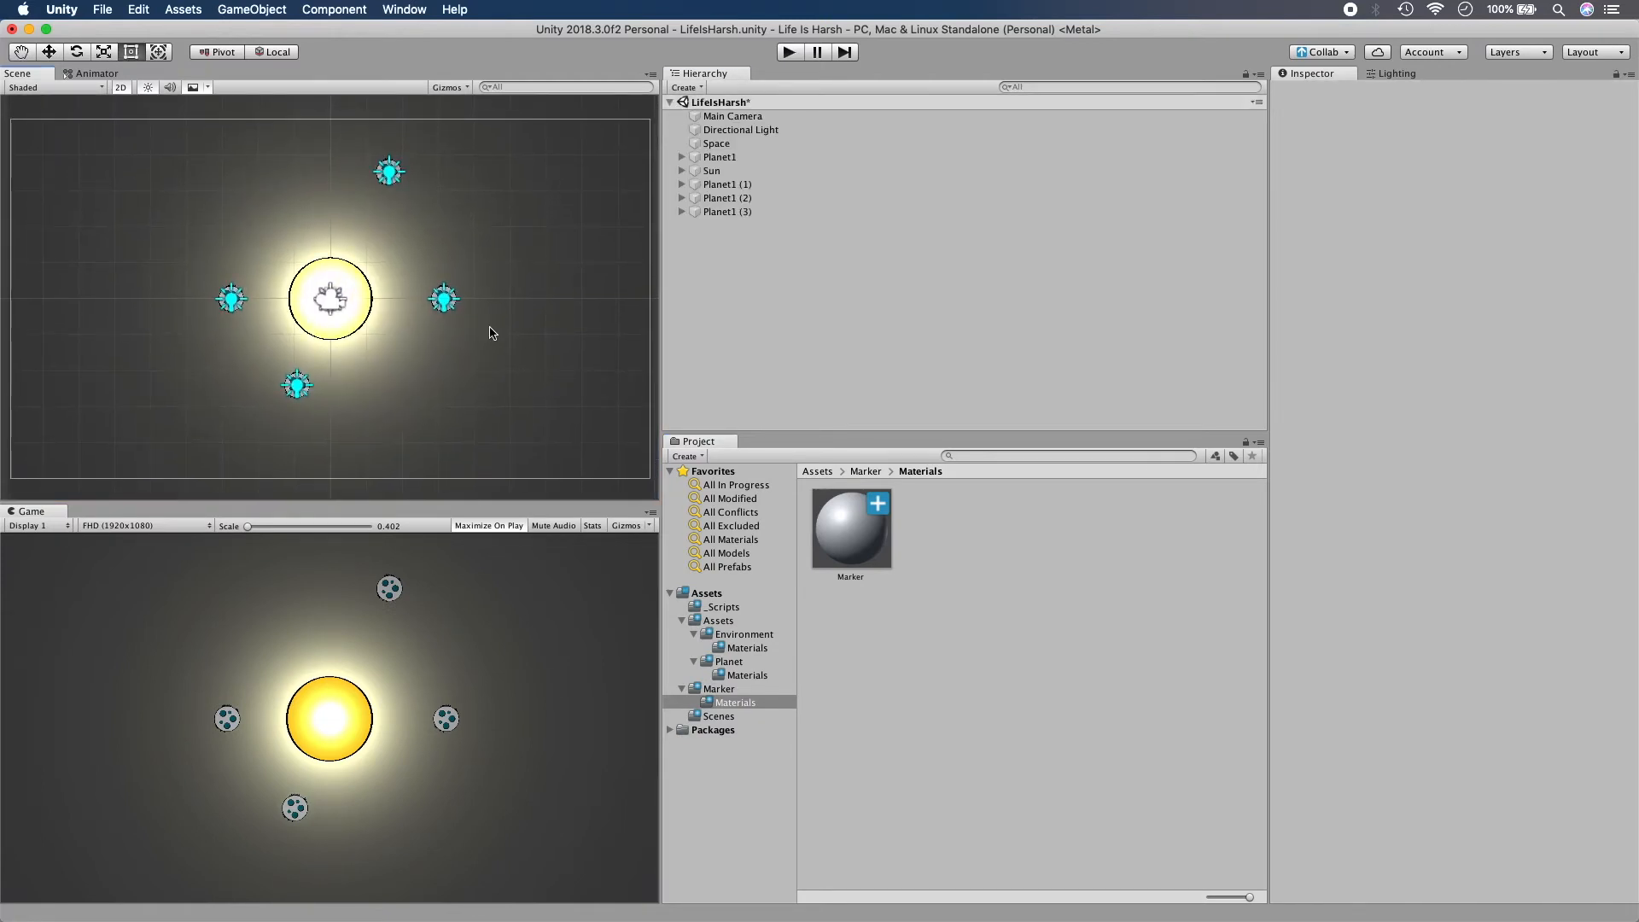
Switch to Visual Studio and declare "public GameObject marker;" below the speed field in PlanetRotationAroundSun.cs.
key("ctrl+Up")
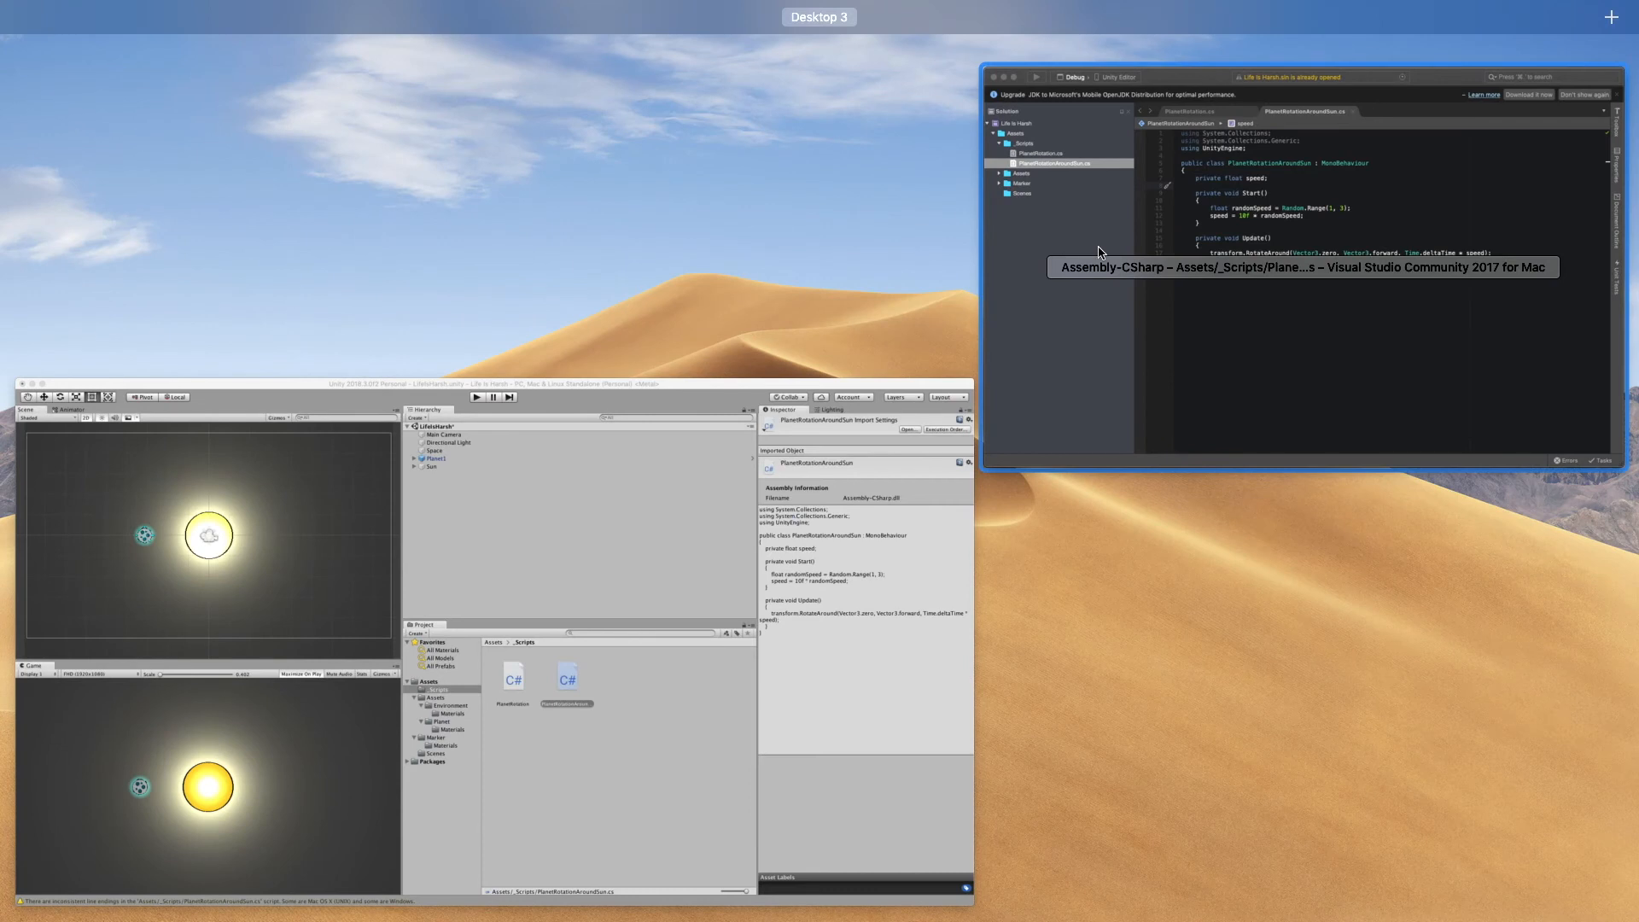
left_click(1100, 249)
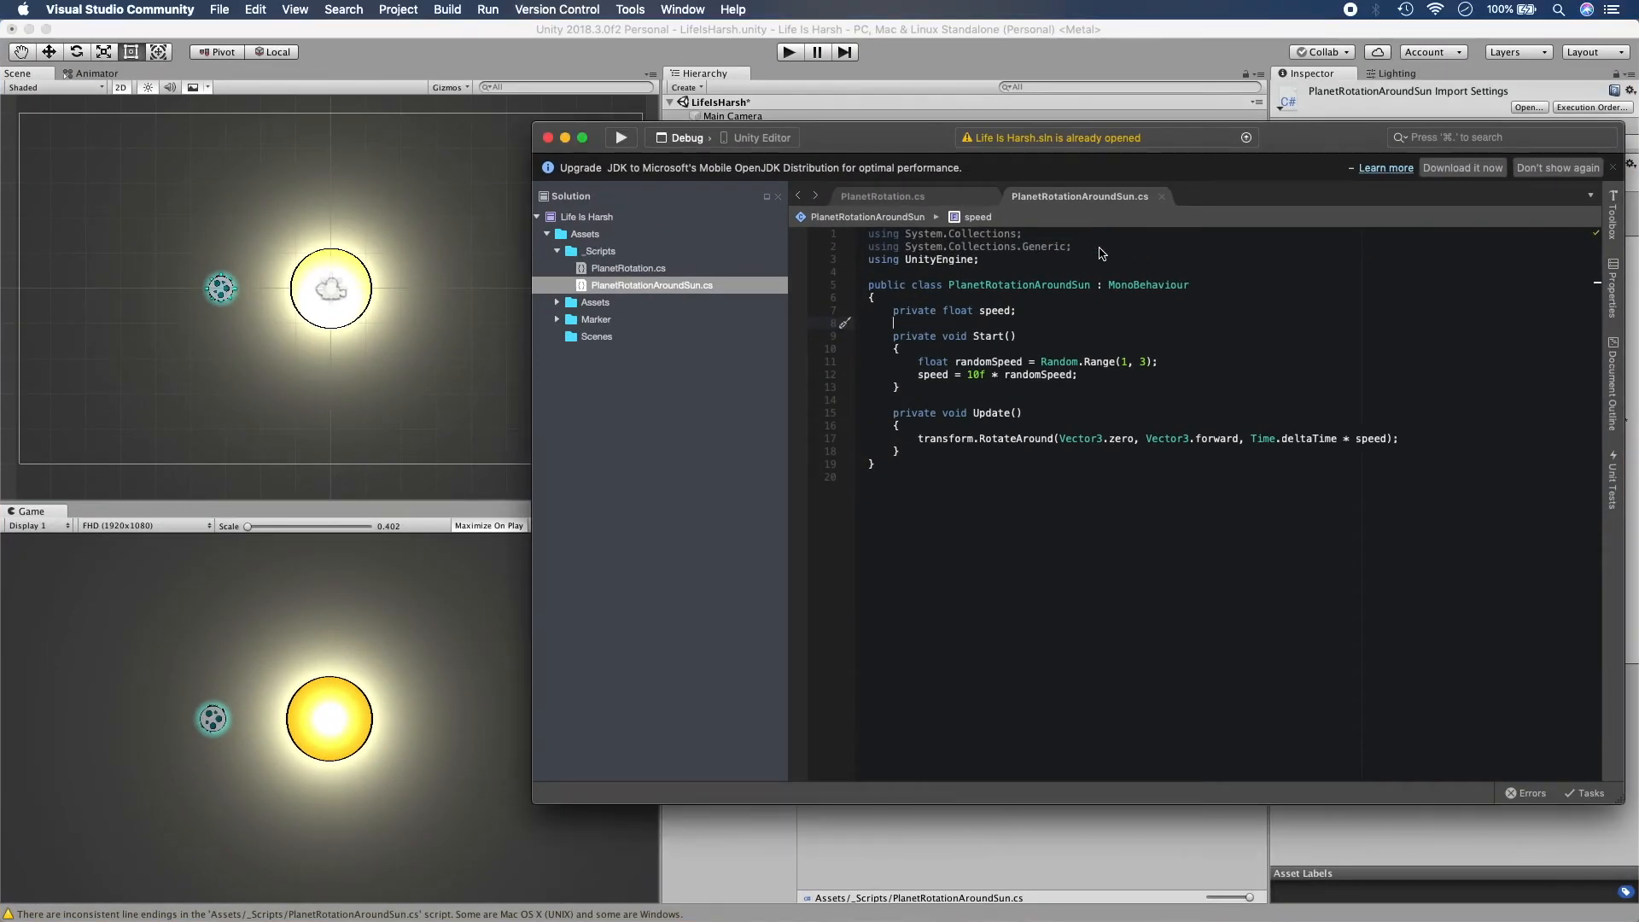
left_click(1034, 312)
key("Return")
key("Return")
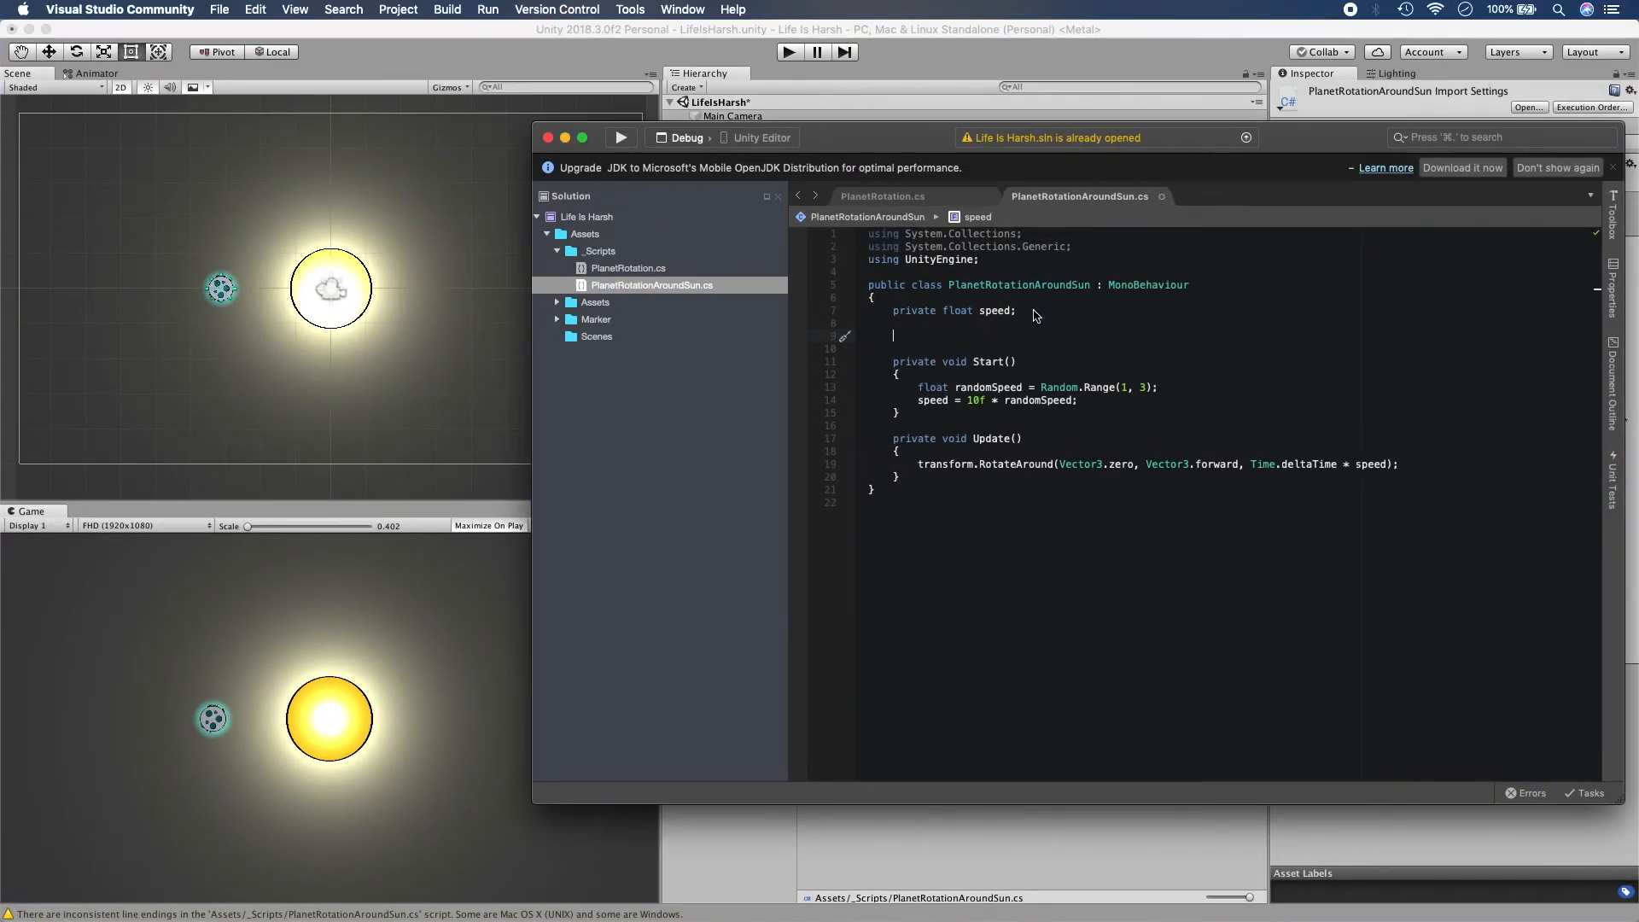
type("public G")
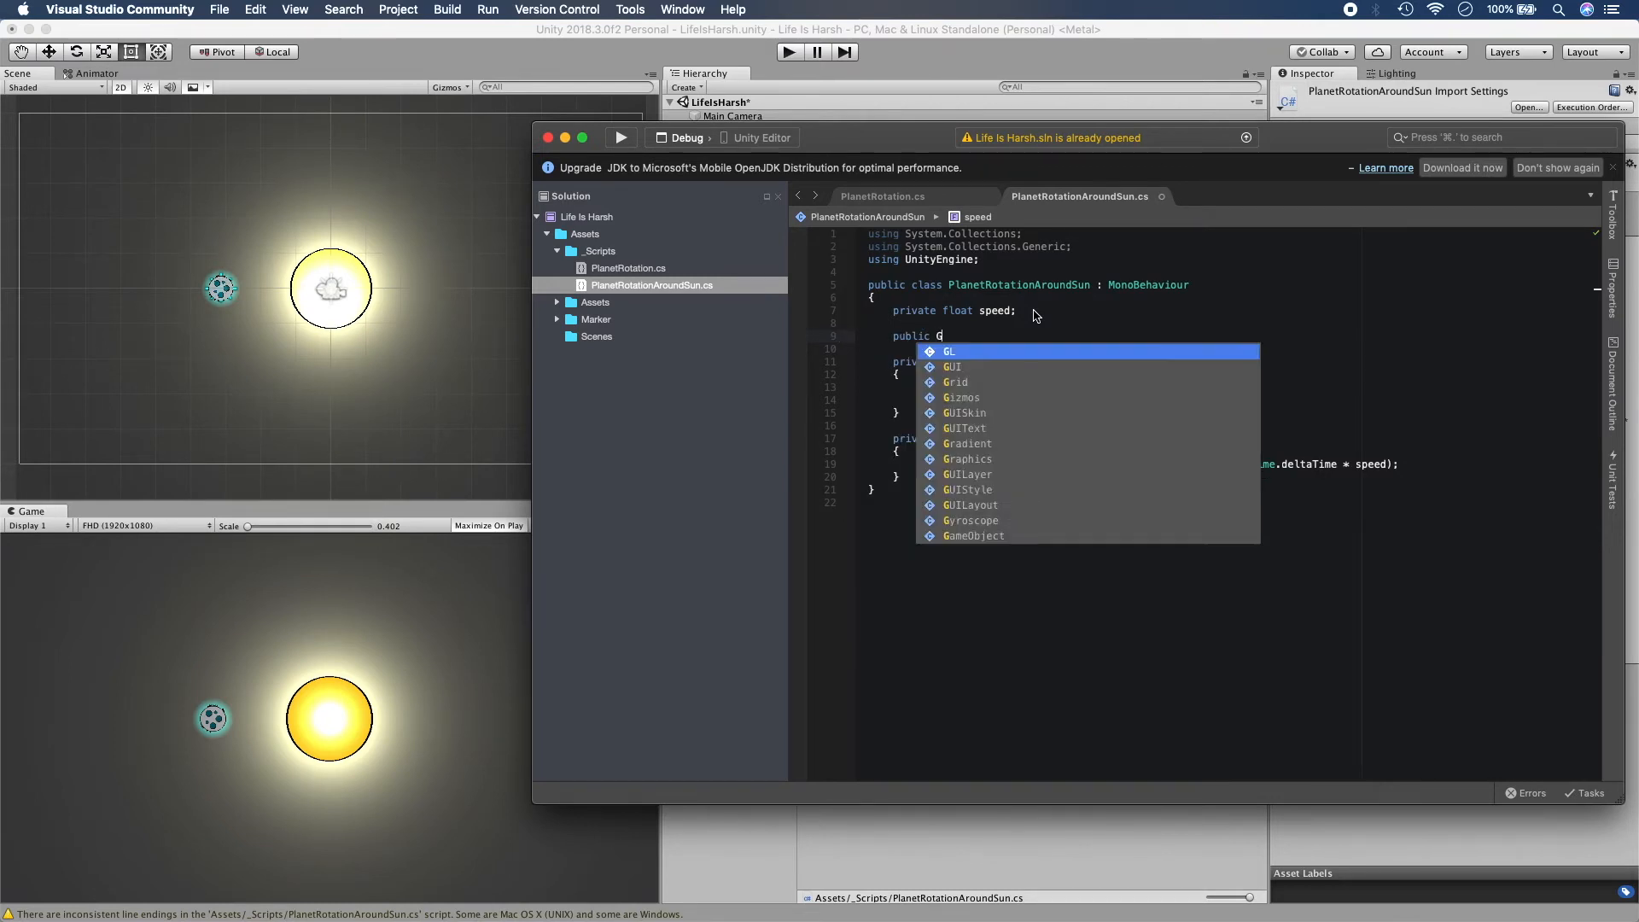
type("ameObject marker;")
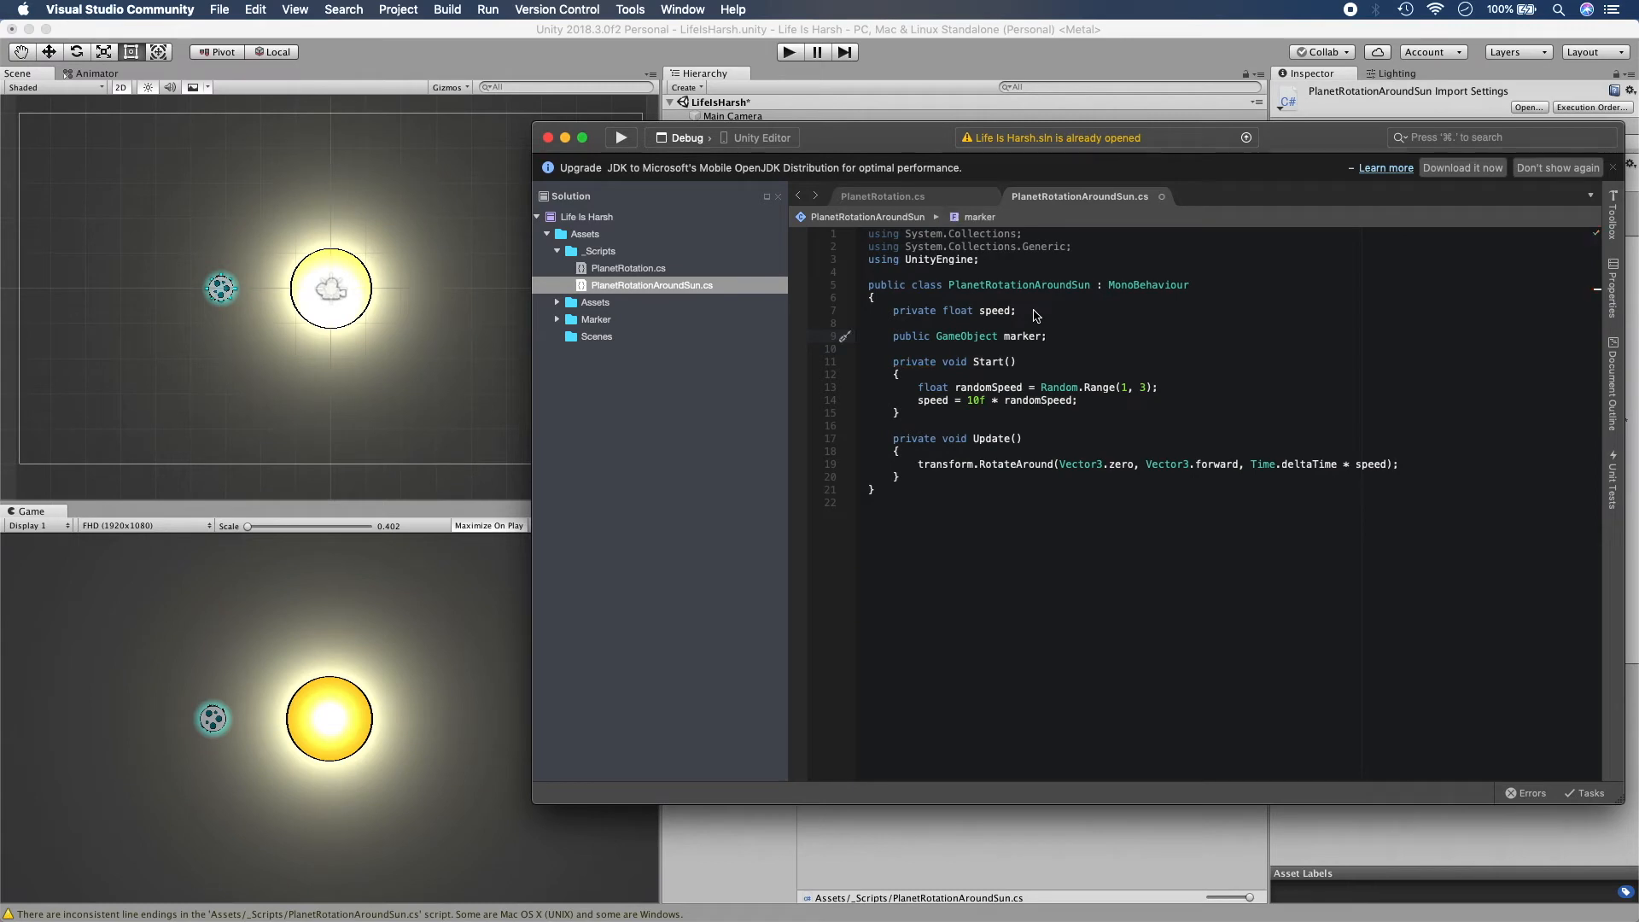
Add the line "marker.GetComponent<GameObject>();" at the beginning of the Start method.
left_click(1079, 373)
key("Return")
key("Return")
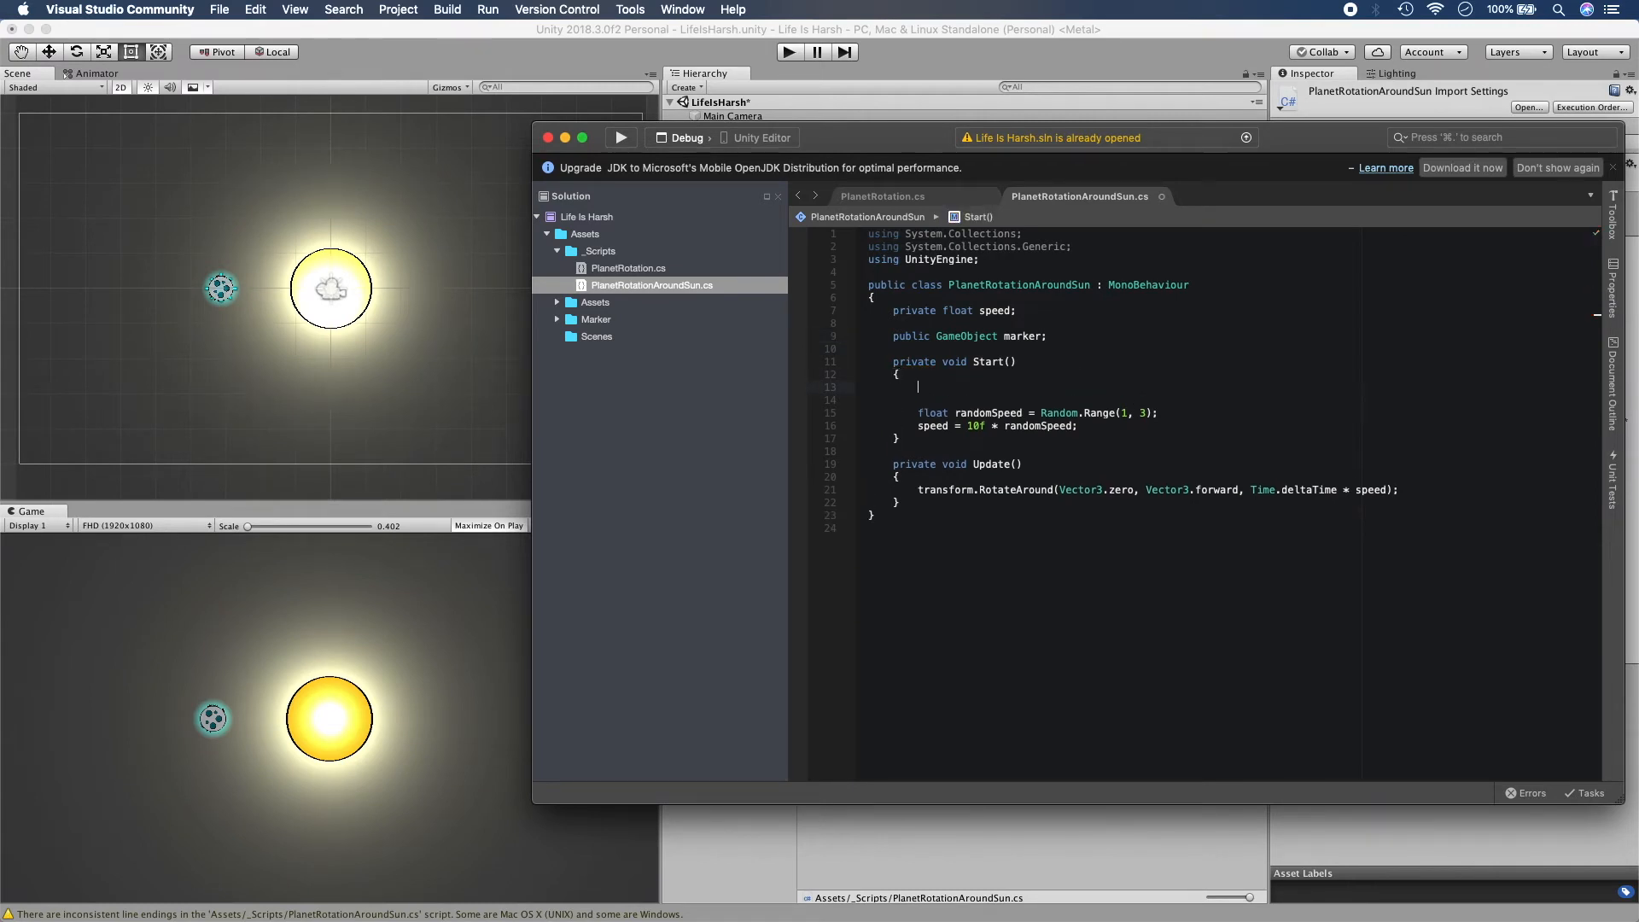
type("marker.GetComponent")
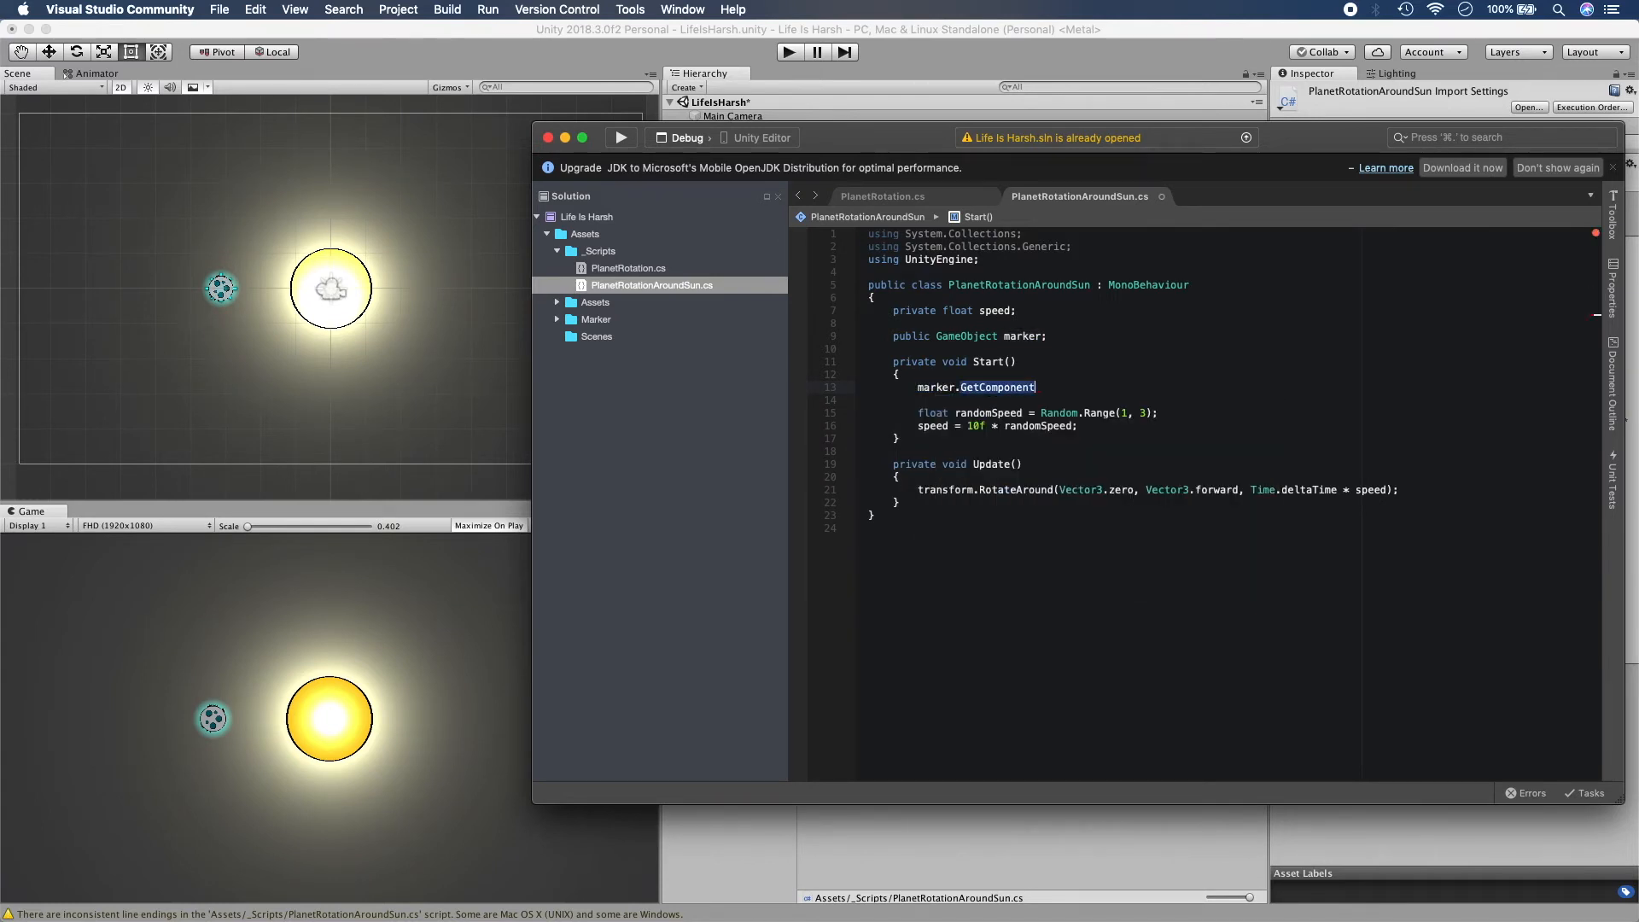
type("<GameObject>();")
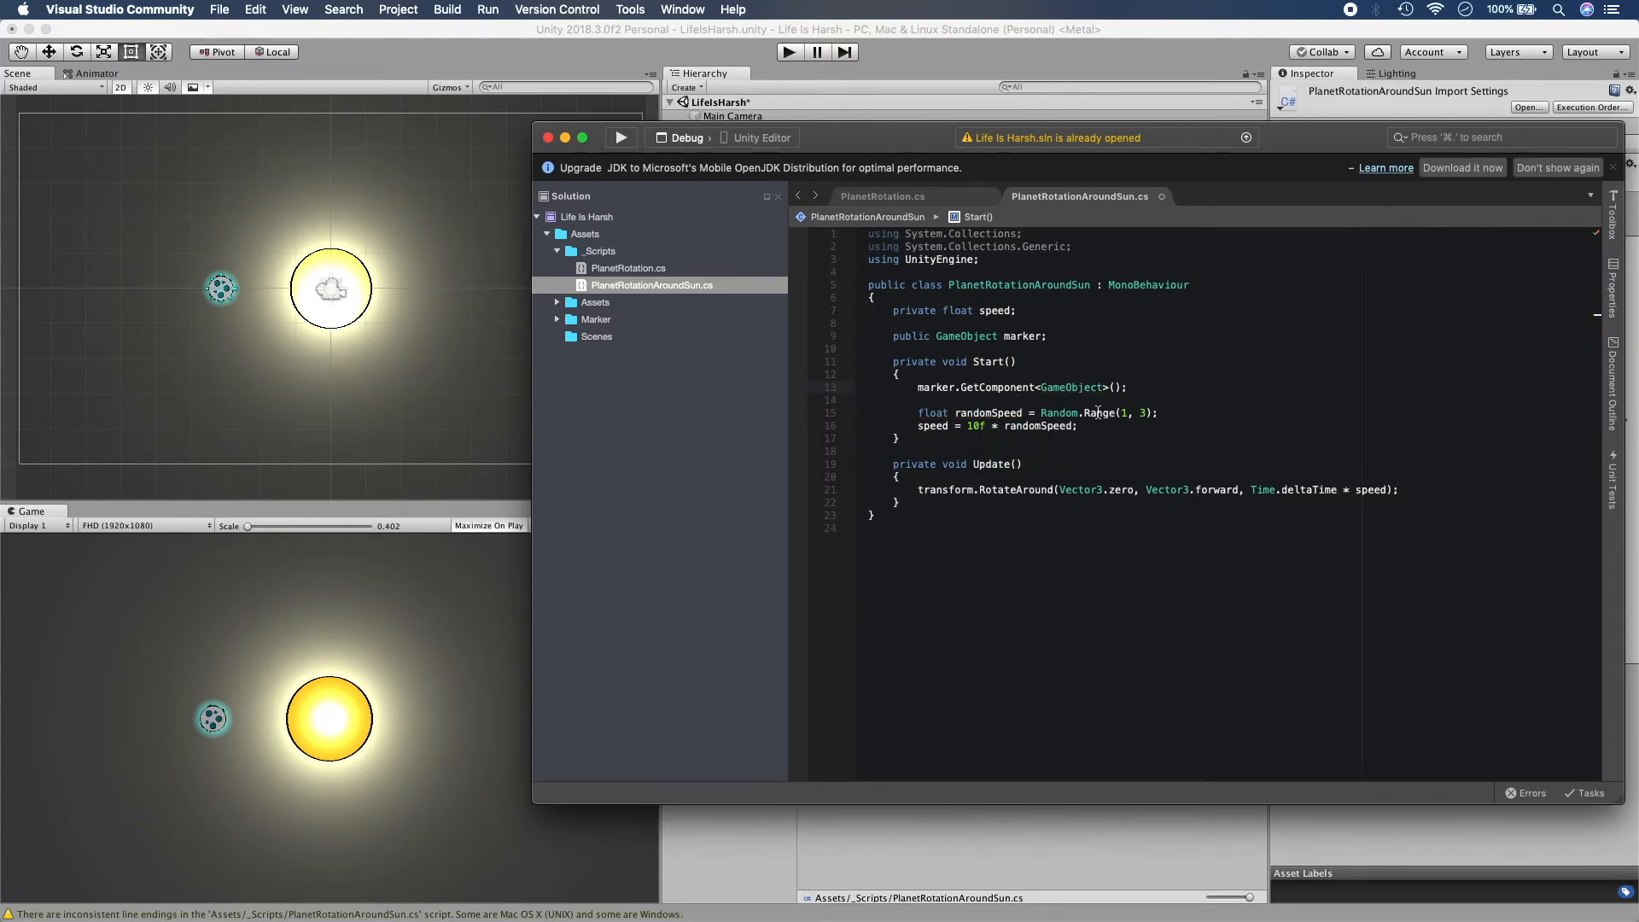
Add an empty method "private void PlaceMarker()" with braces below the Update method.
left_click(945, 503)
key("Return")
type("pri")
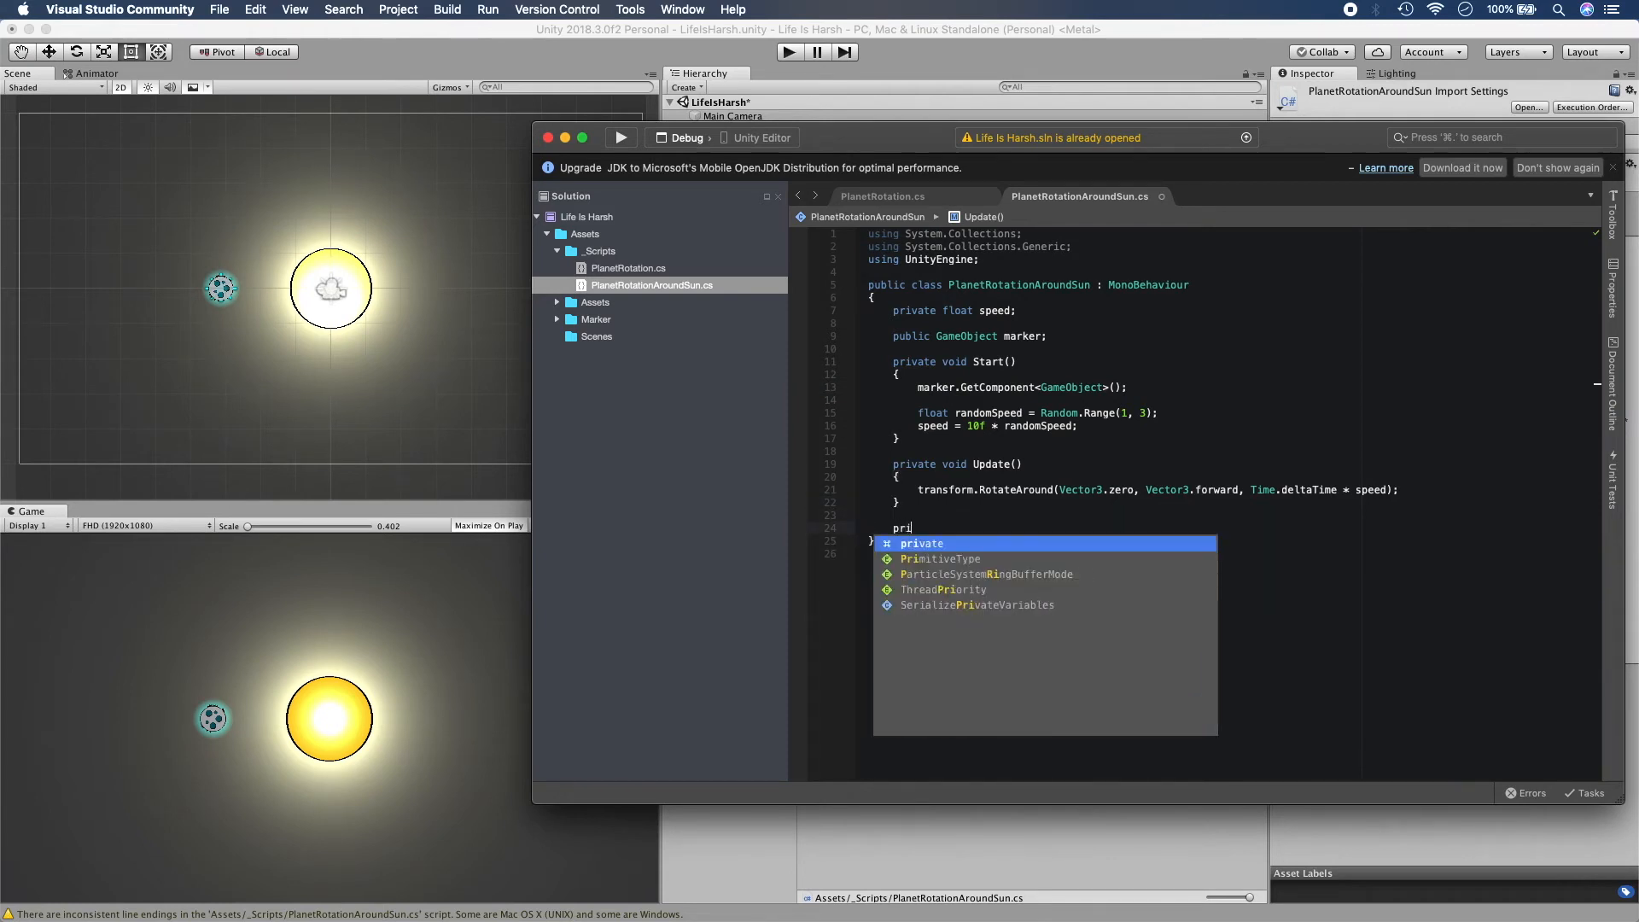
type("vate void ")
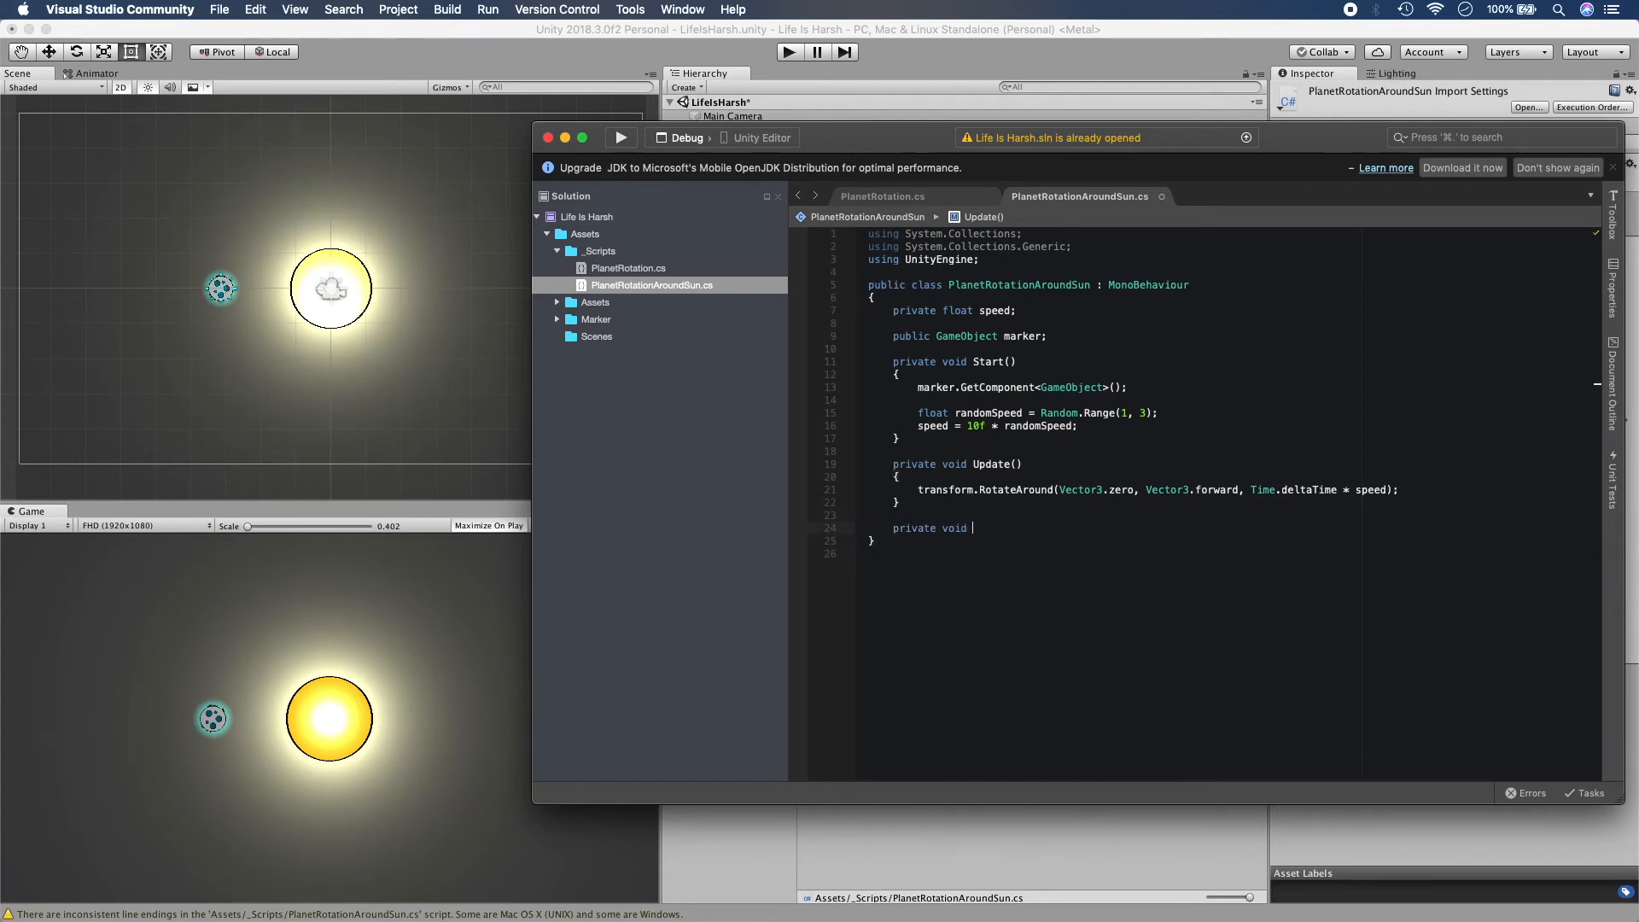
type("PlaceMarker()")
key("Return")
type("{")
key("Return")
Write "var placeMarker = Instantiate(marker, this.transform.position, Quaternion.identity);" in the PlaceMarker method body and save the script.
type("var placeM")
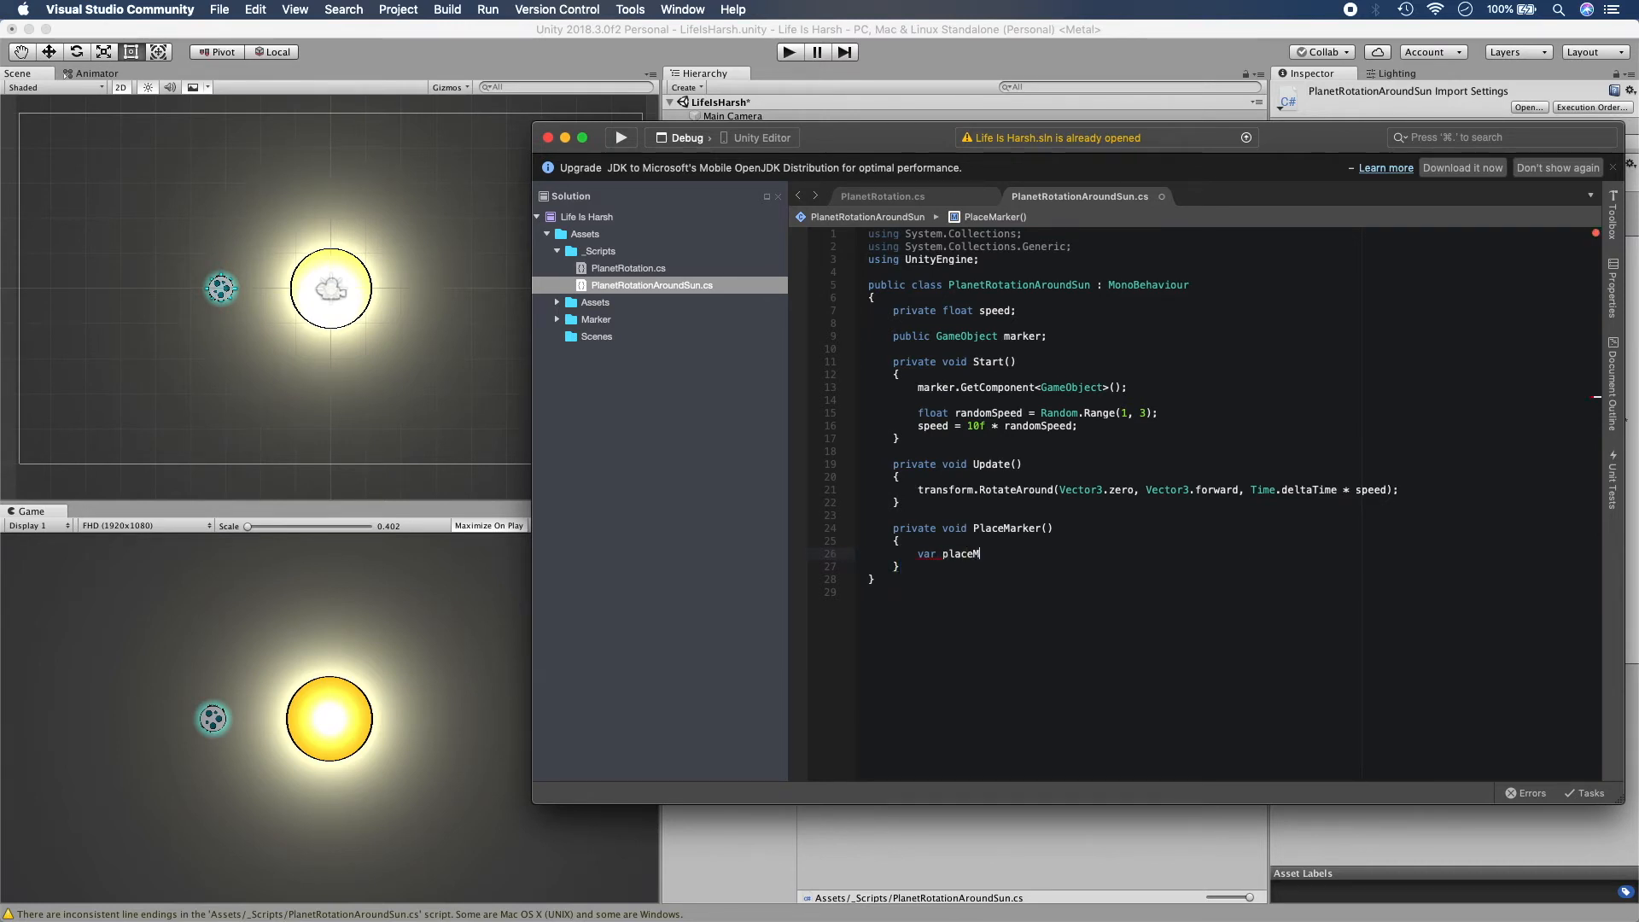
type("arker = Instantiate")
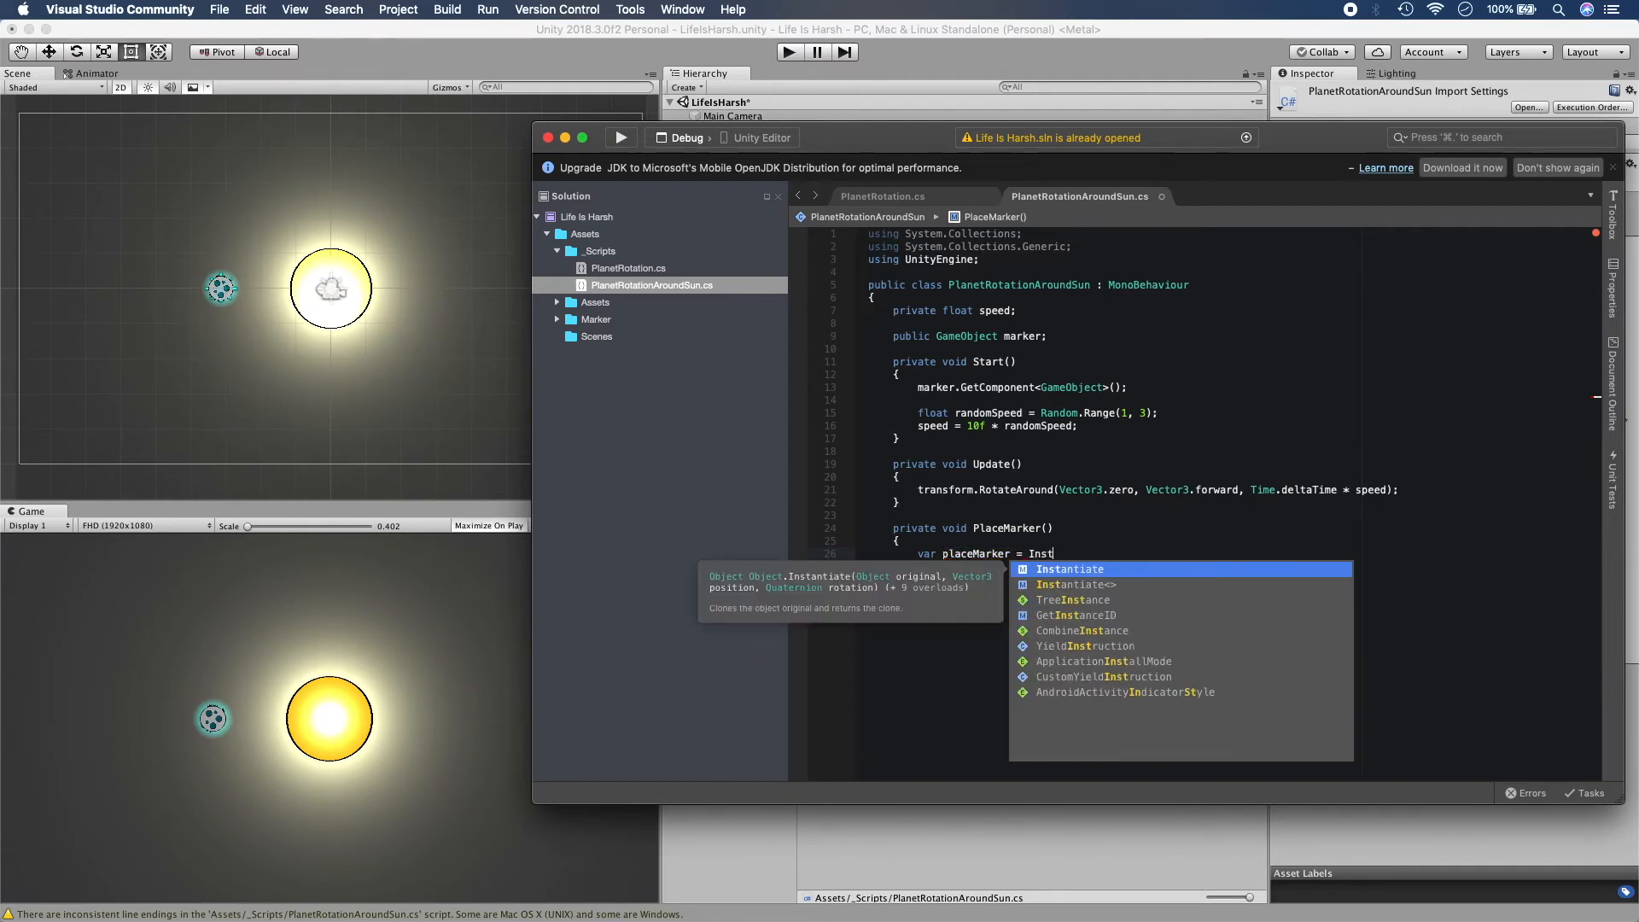
key("Return")
type("(")
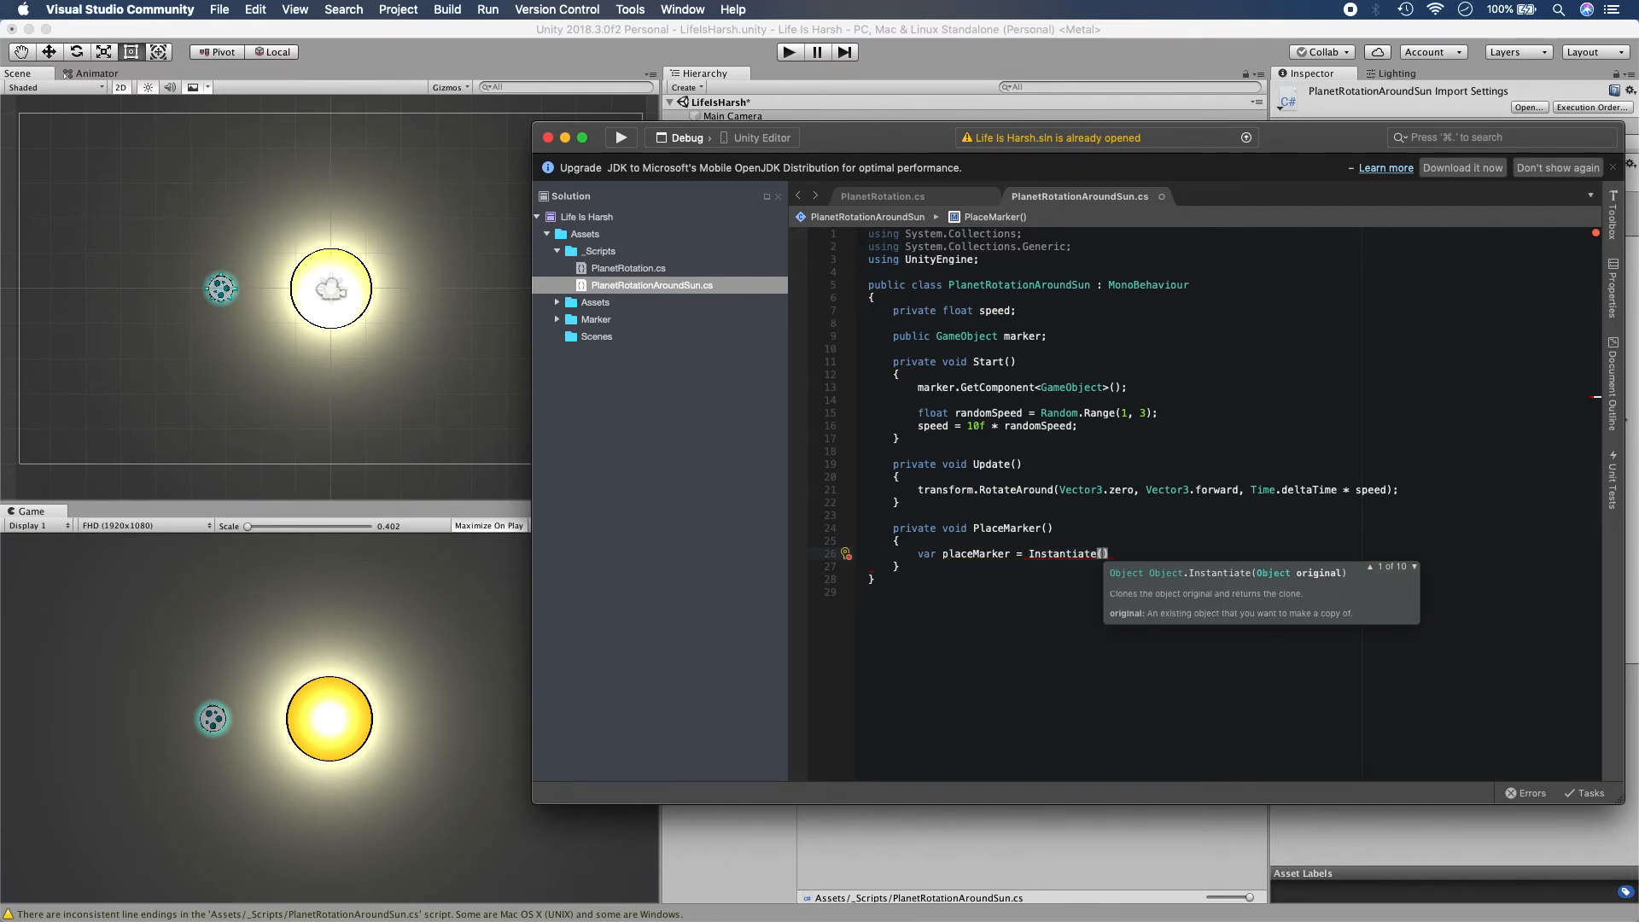
type("marker")
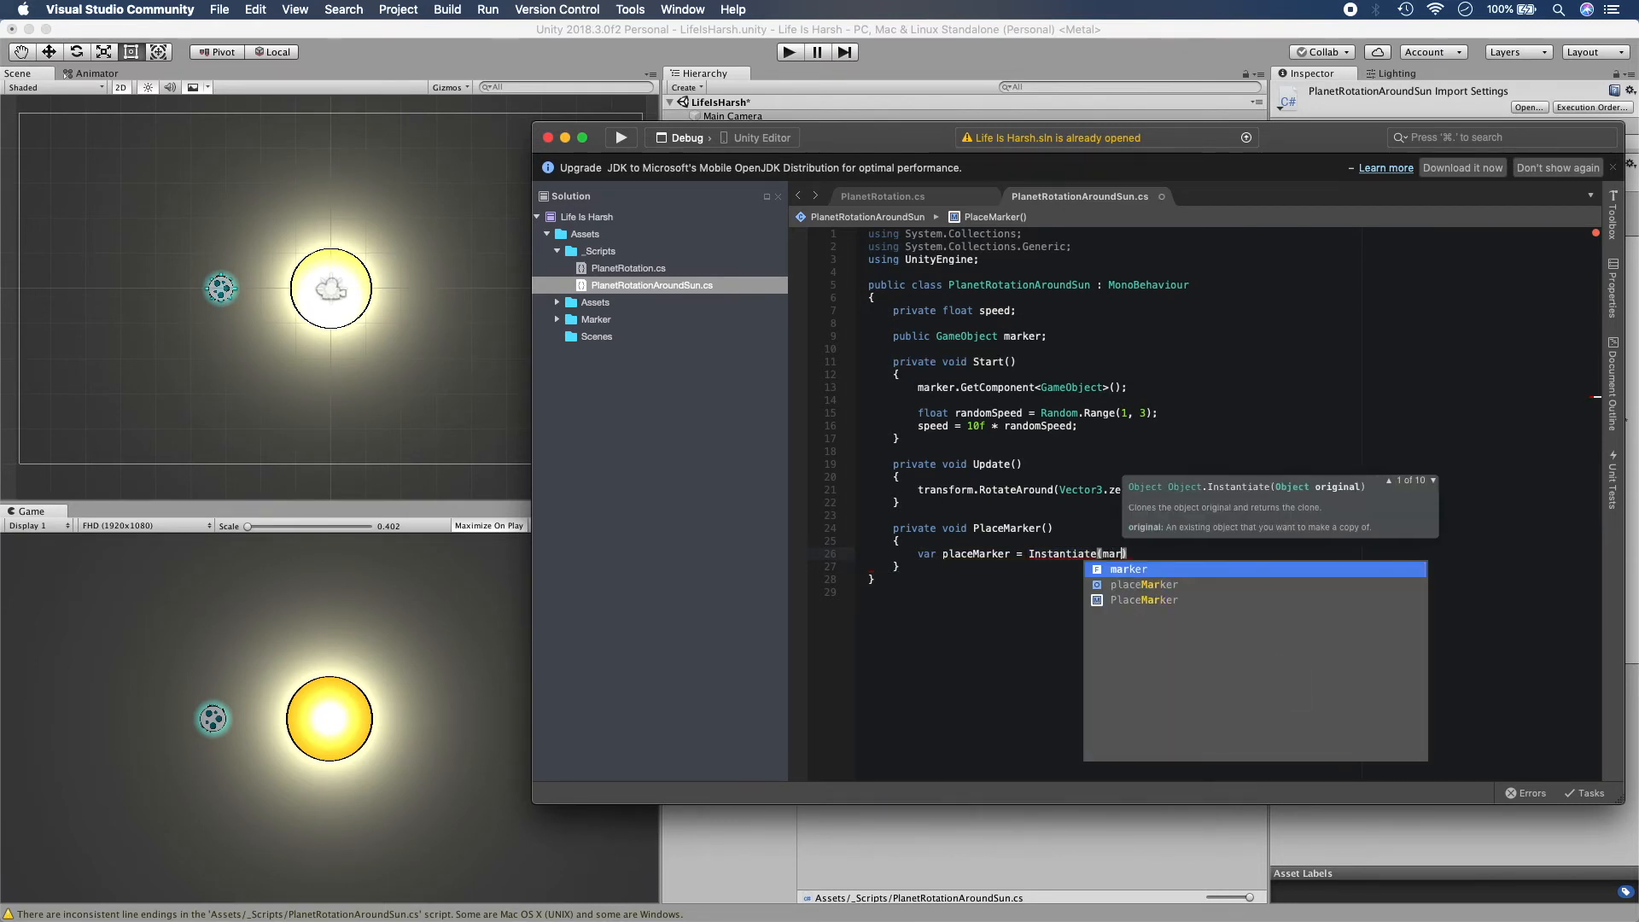
type(", this")
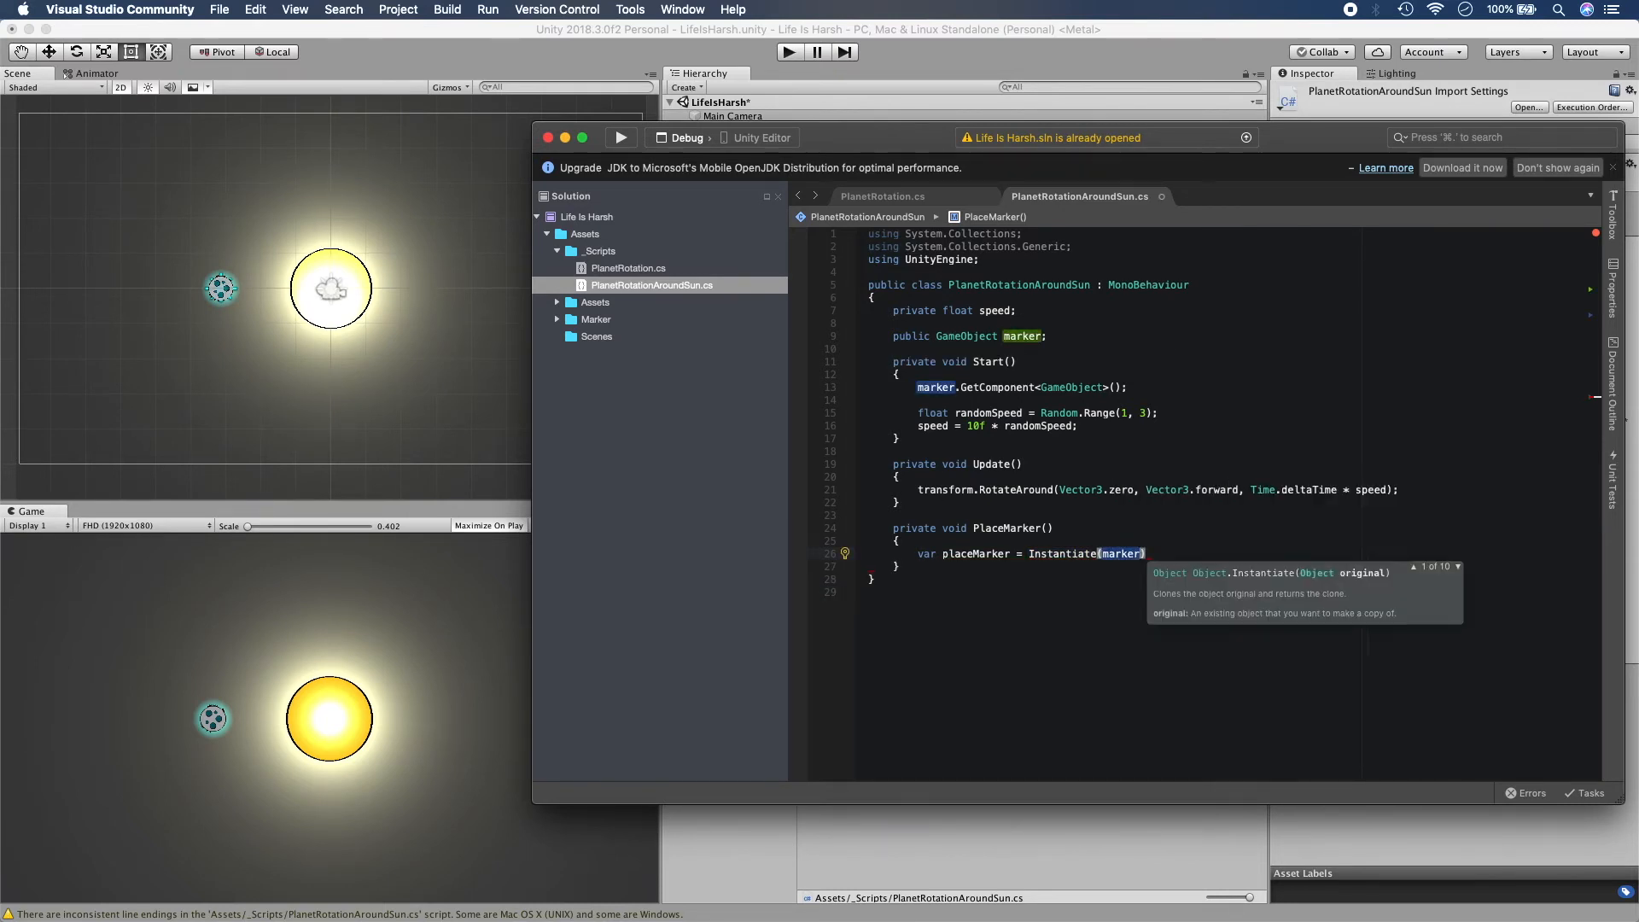
type(".transform")
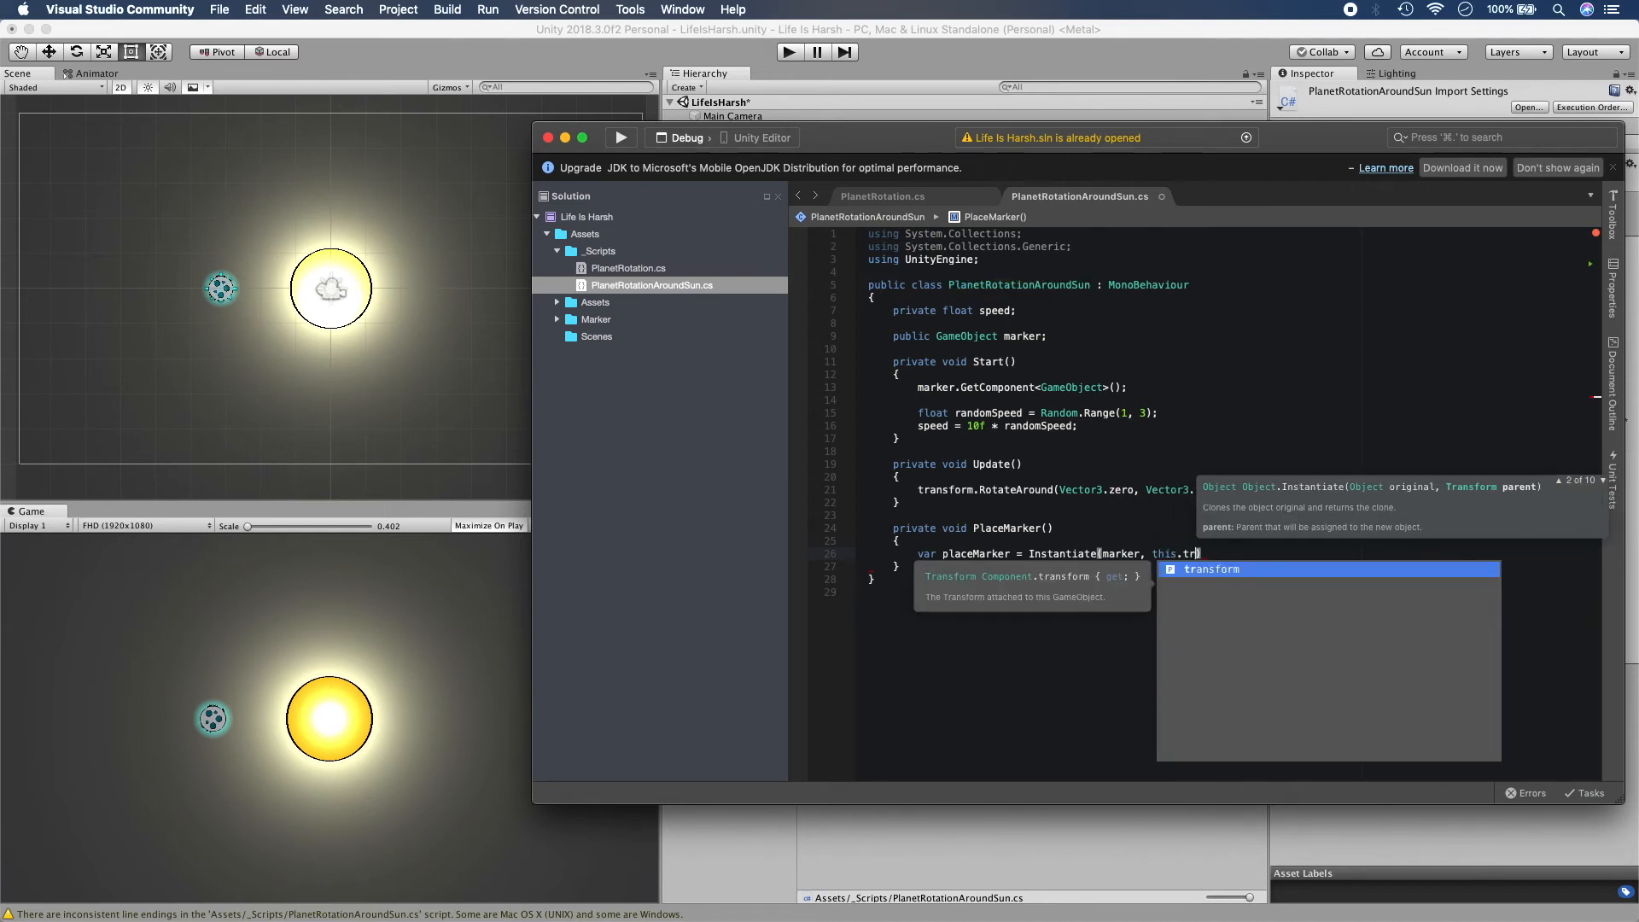
type(".position")
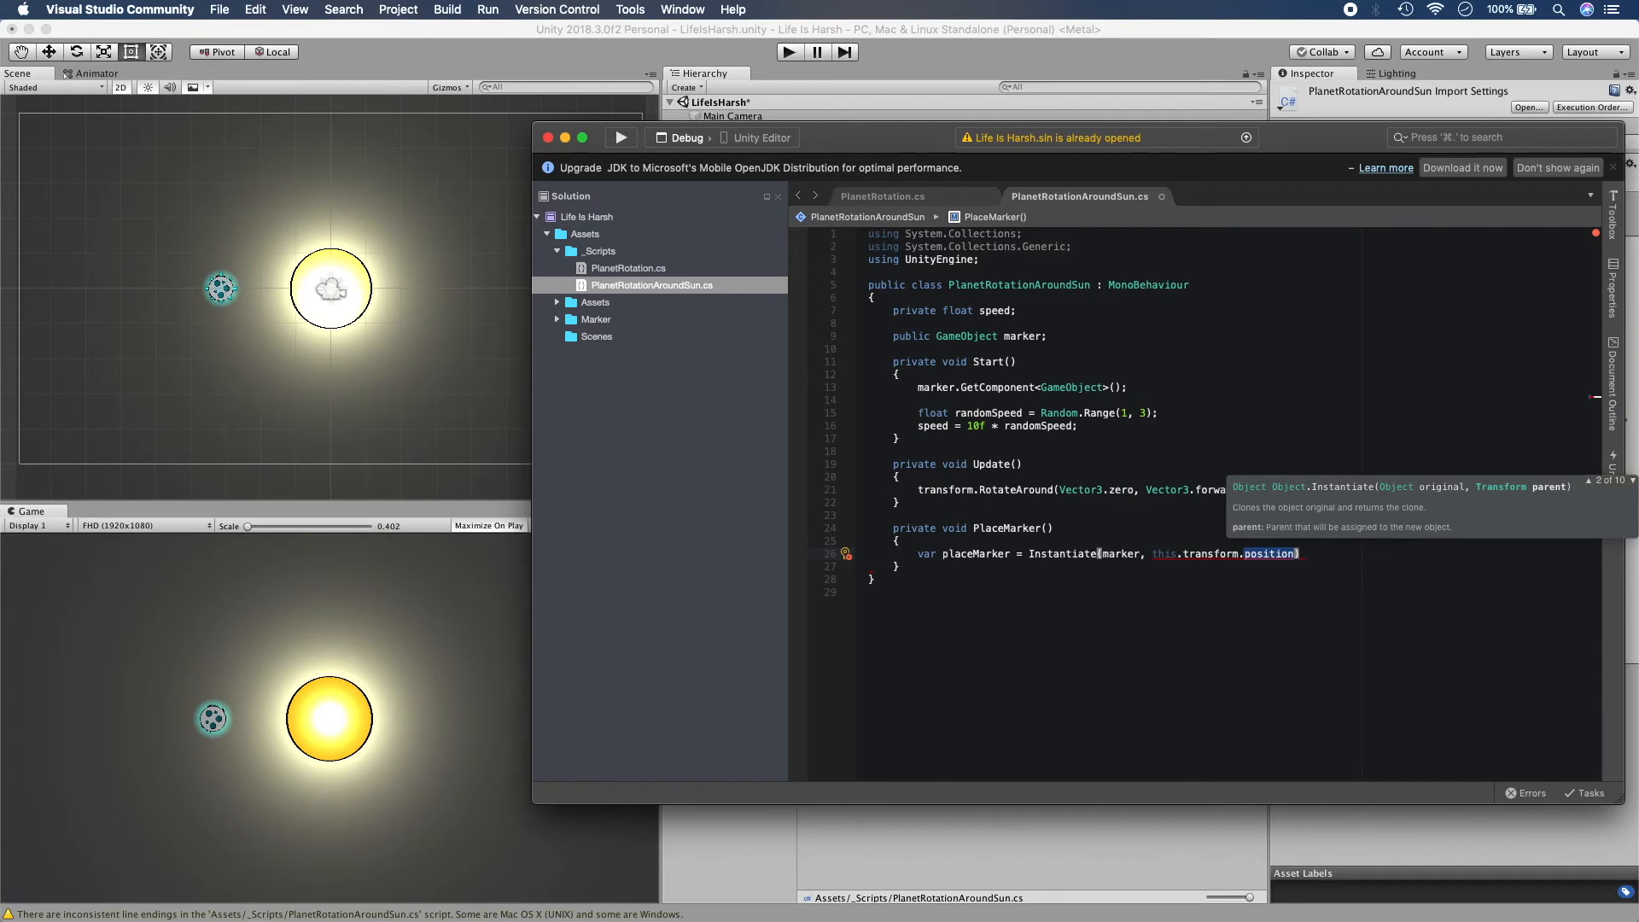
type(", ")
type("Quaternion")
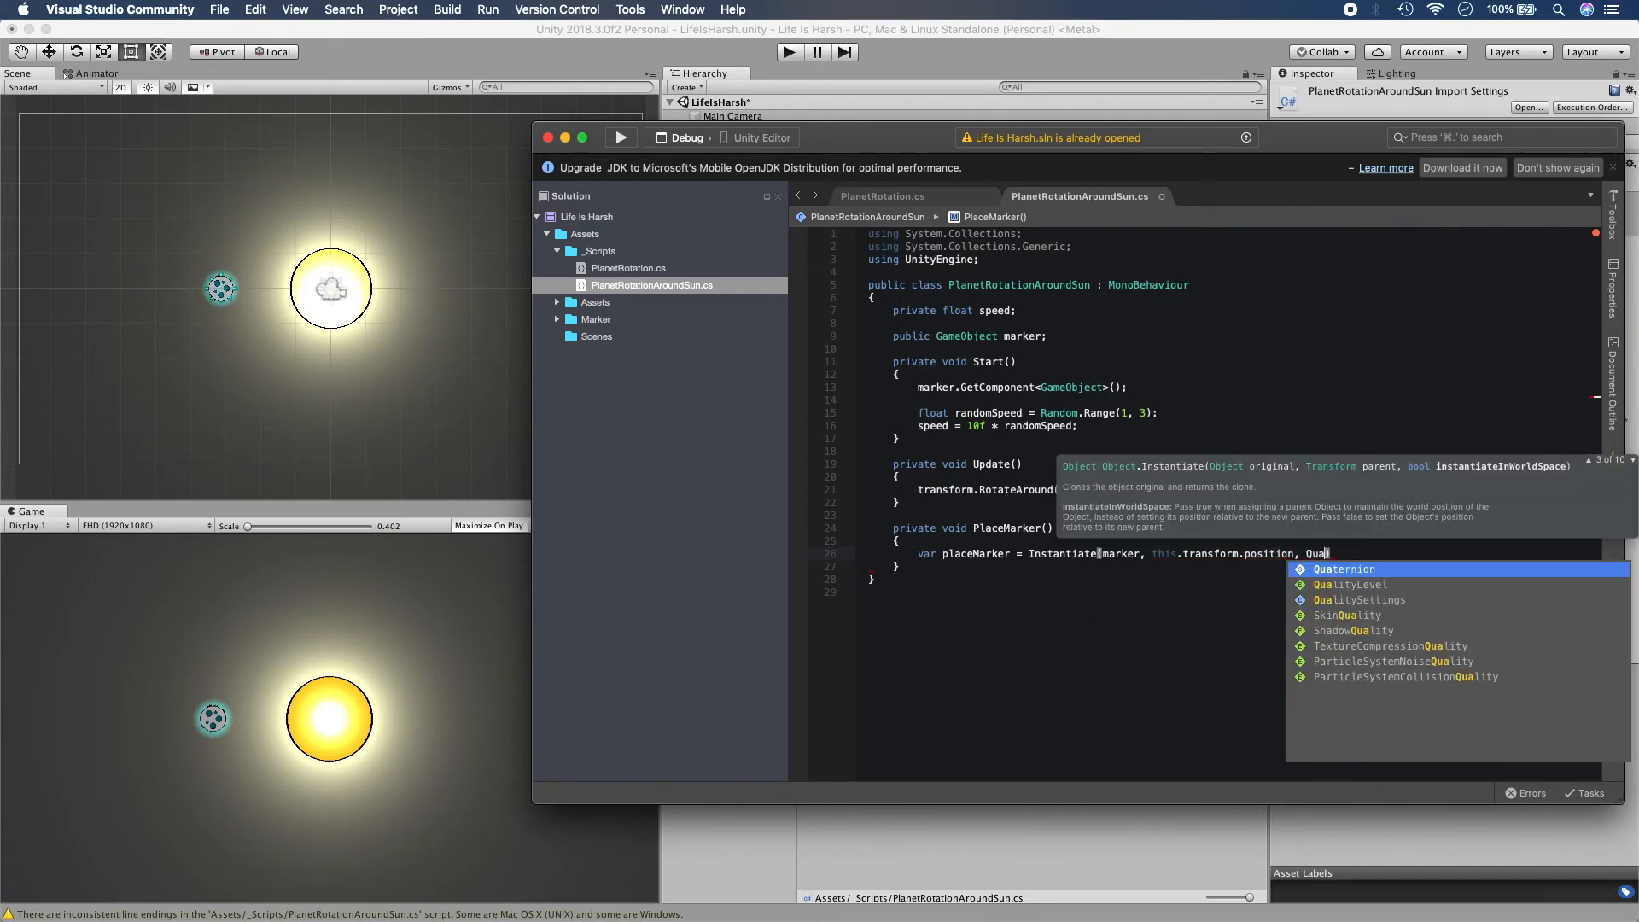
type(".id")
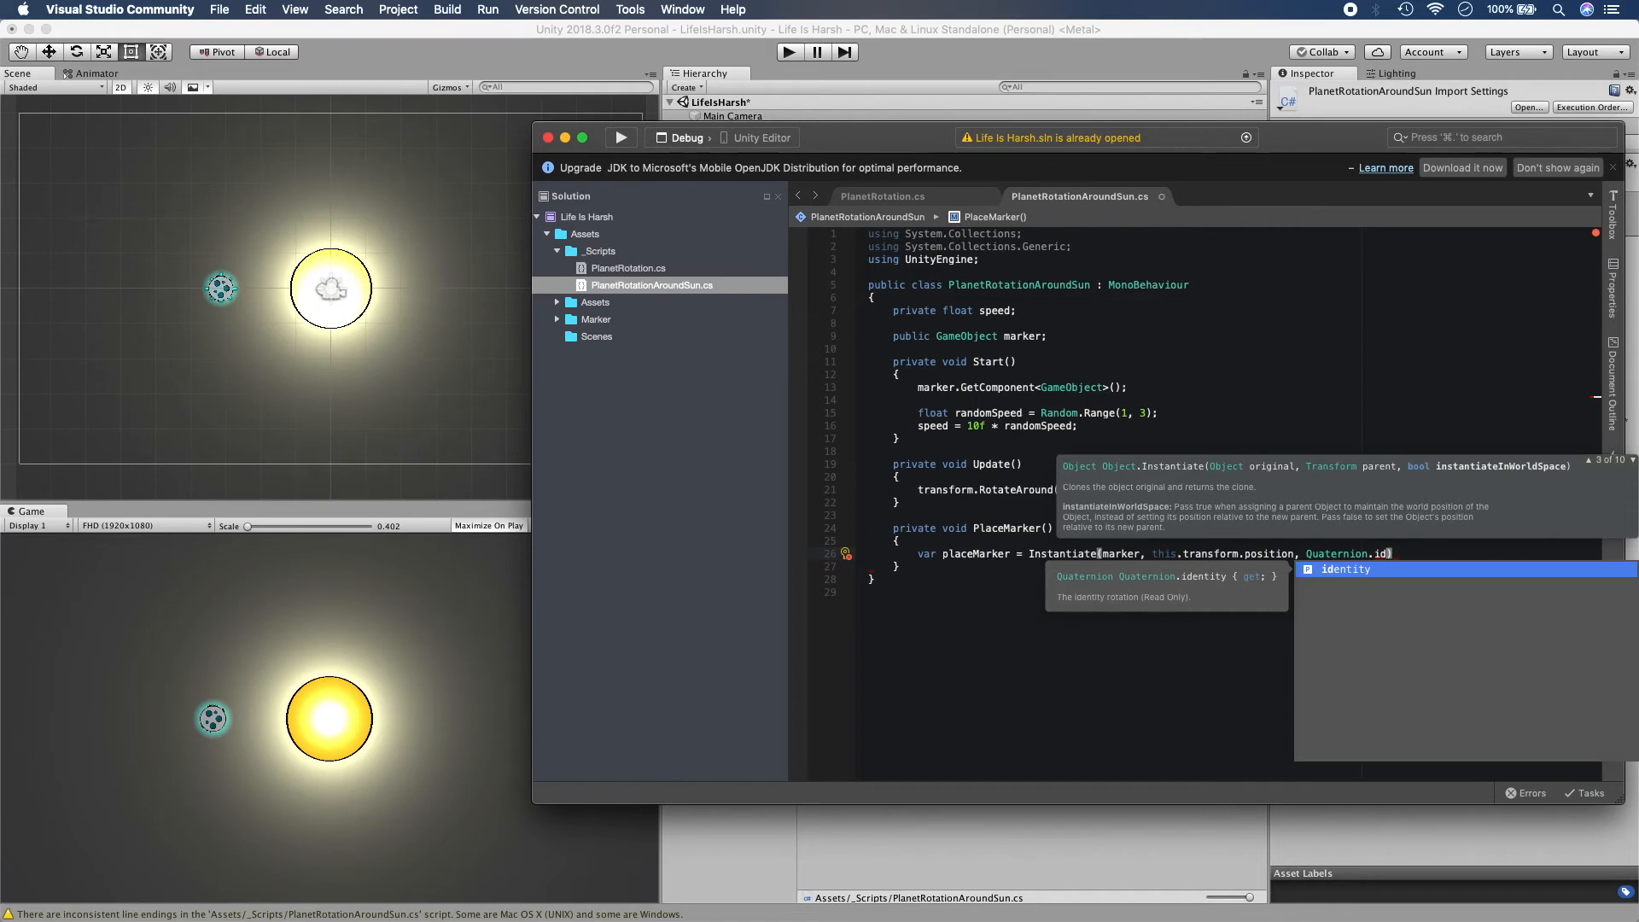
key("Return")
type(");")
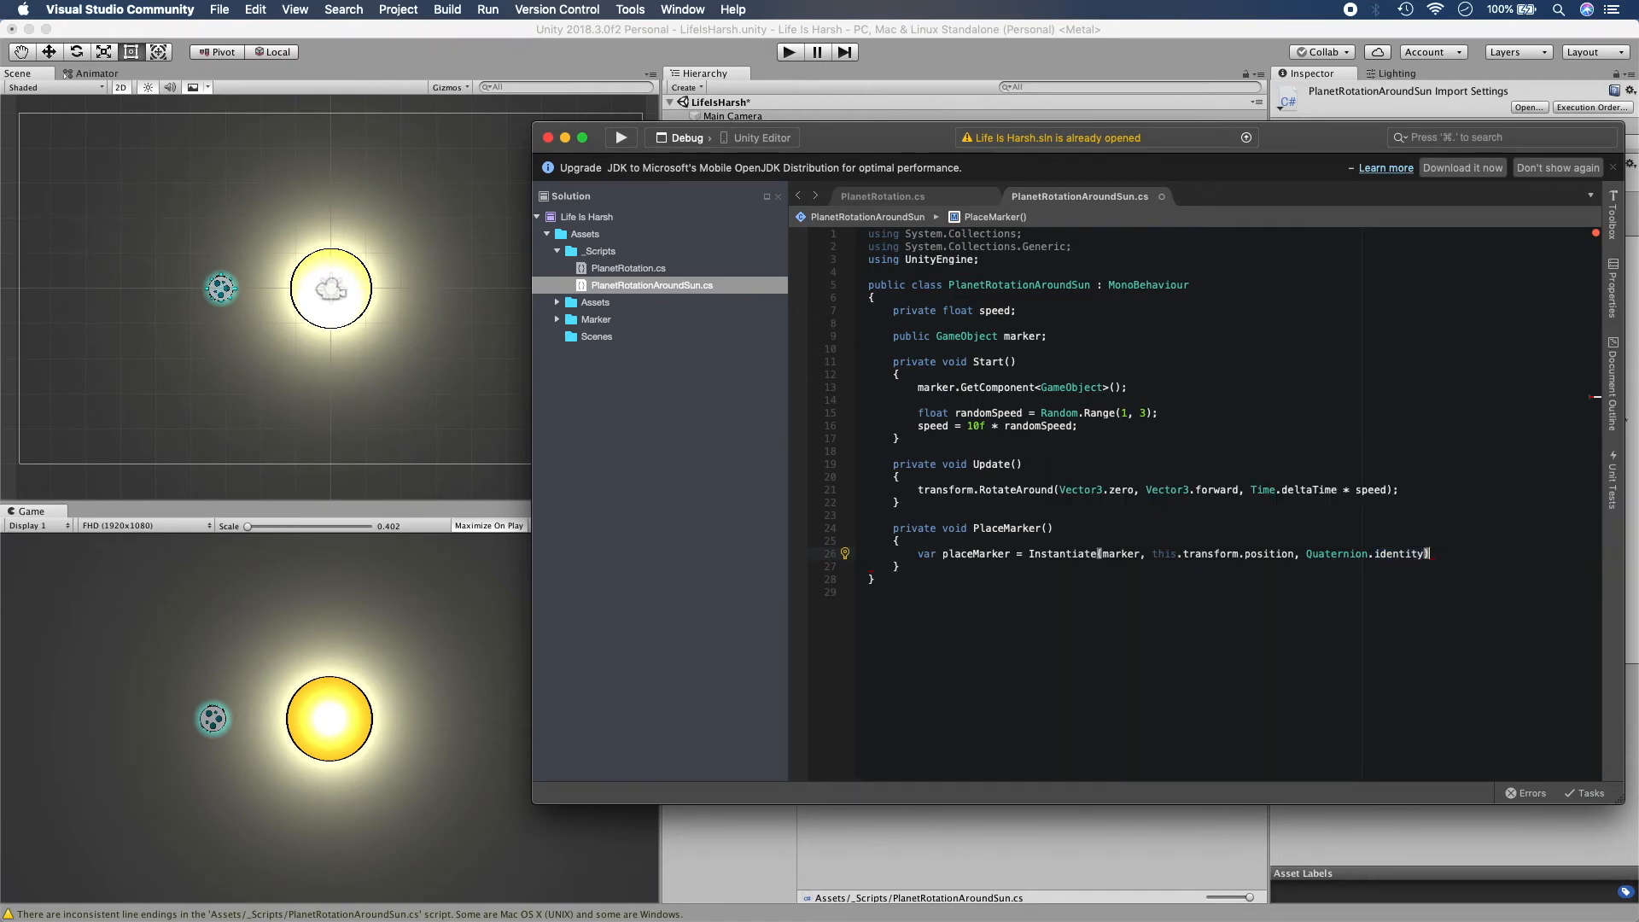
left_click(1101, 538)
key("super+s")
Add the line InvokeRepeating("PlaceMarker", 0f, 7f); at the end of the Start method in PlanetRotationAroundSun.cs.
left_click(1082, 426)
key("Return")
key("Return")
type("Invok")
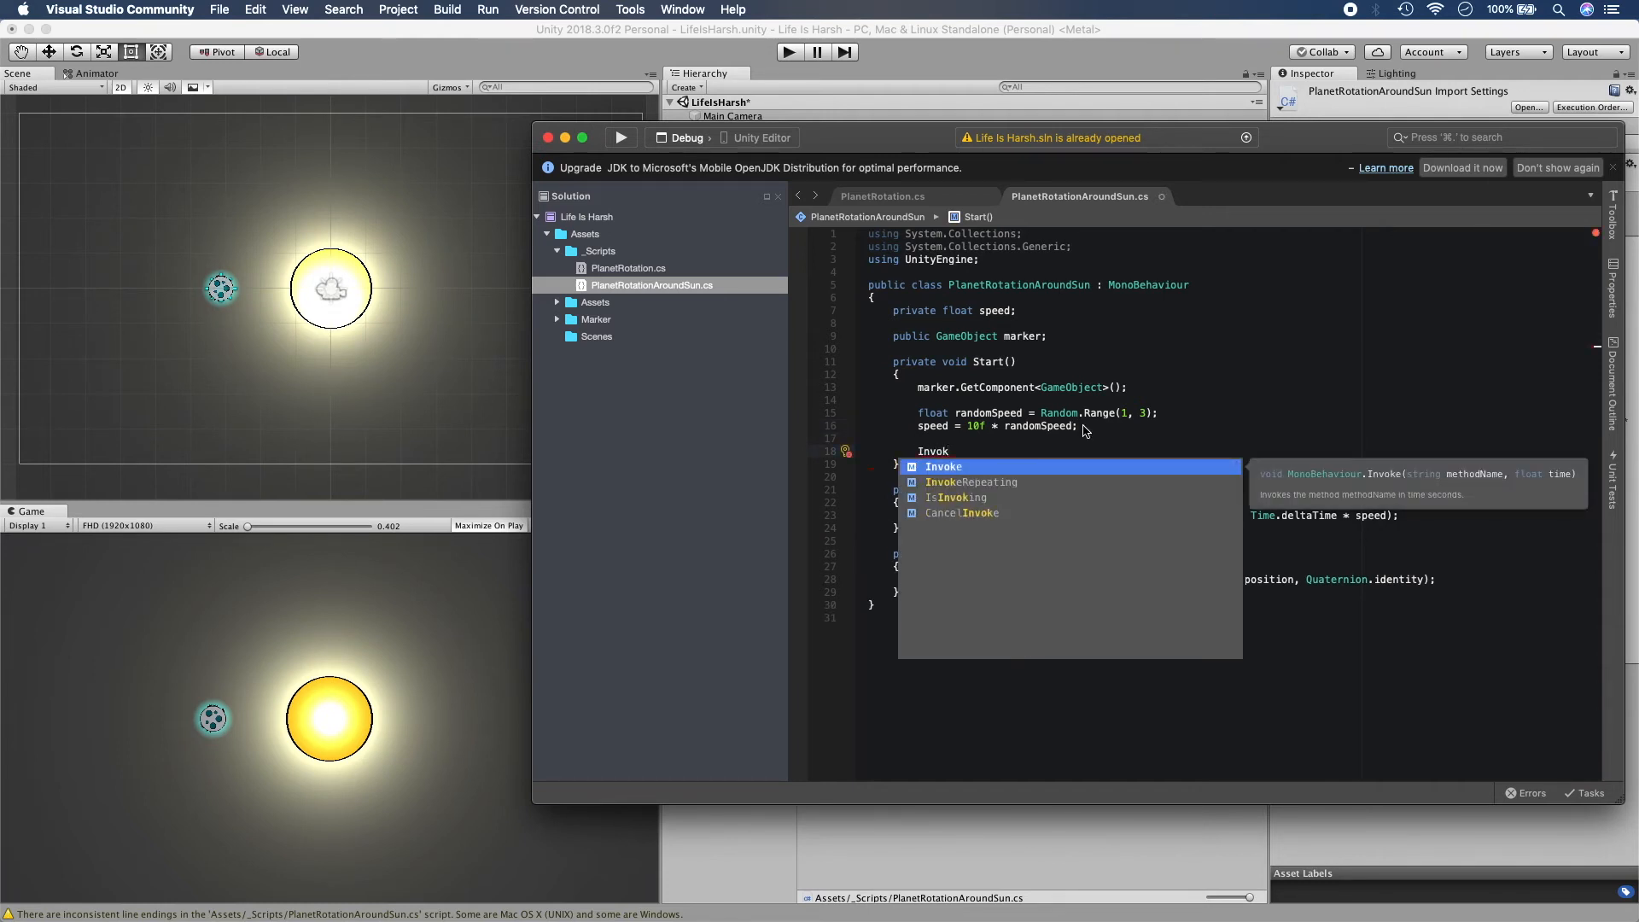
key("Down")
key("Return")
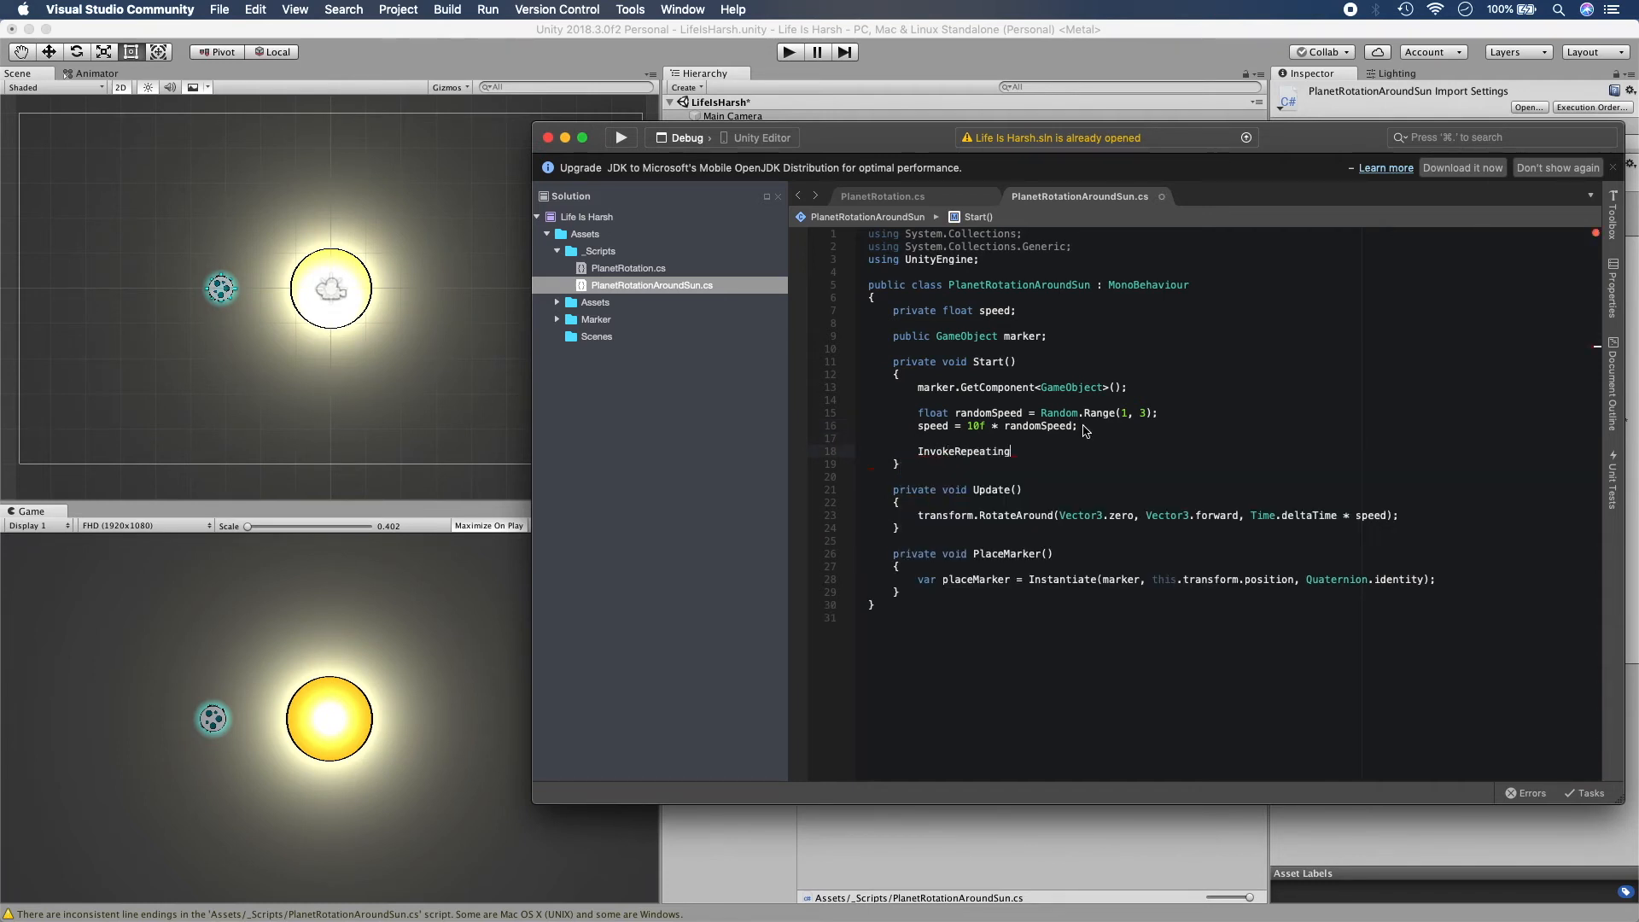
type("(\"")
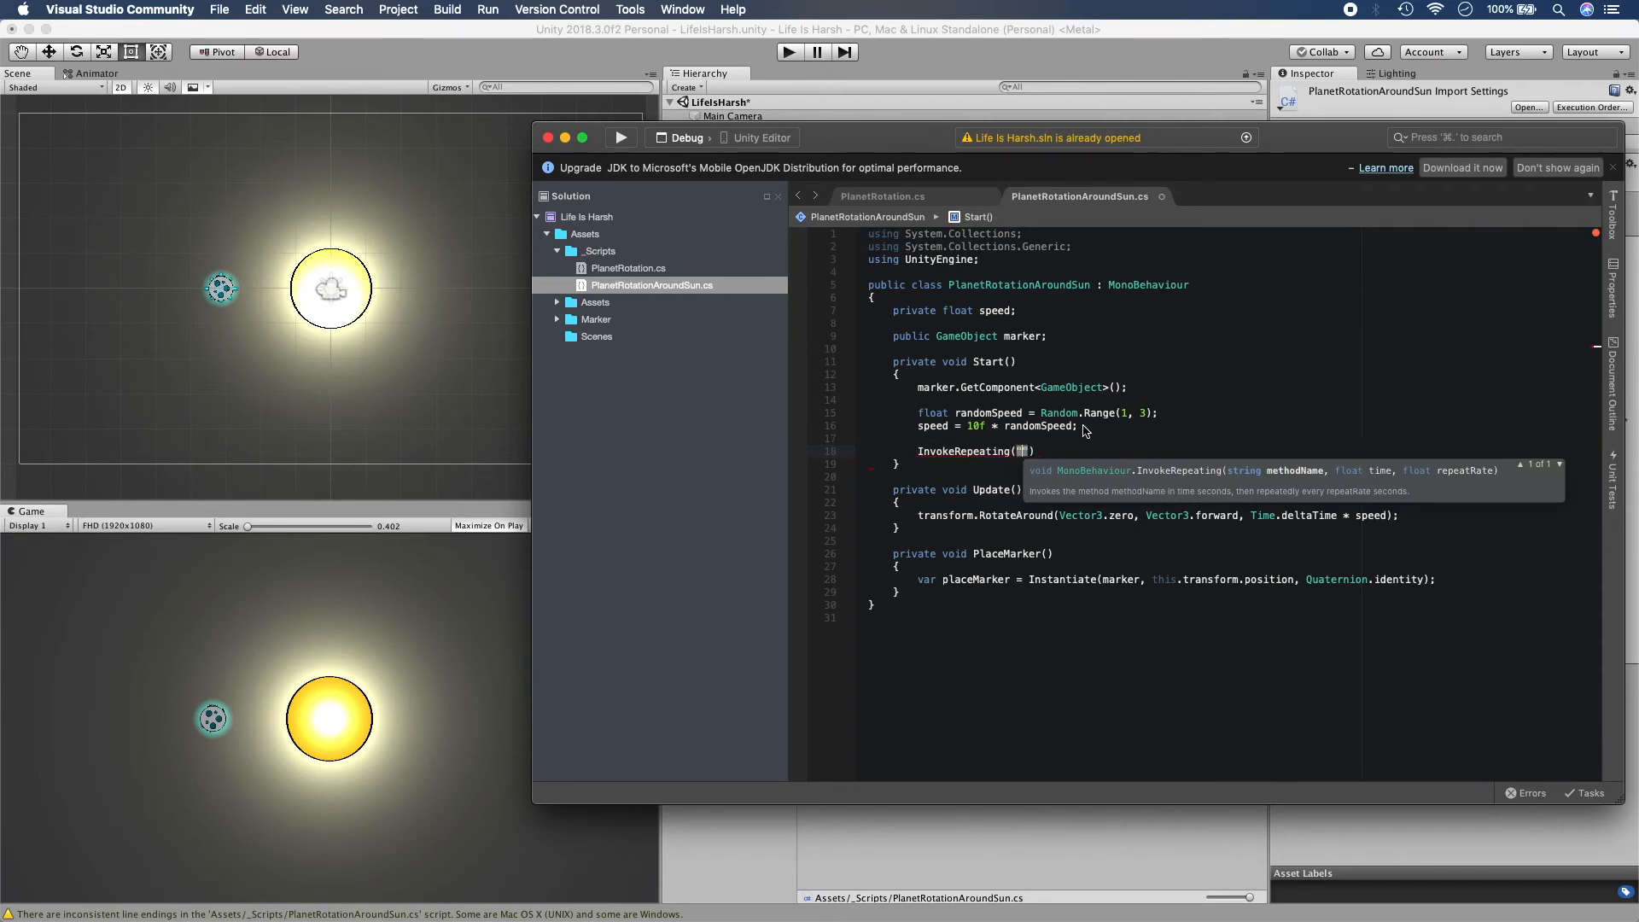
type("PlaceMarker\", 0f, ")
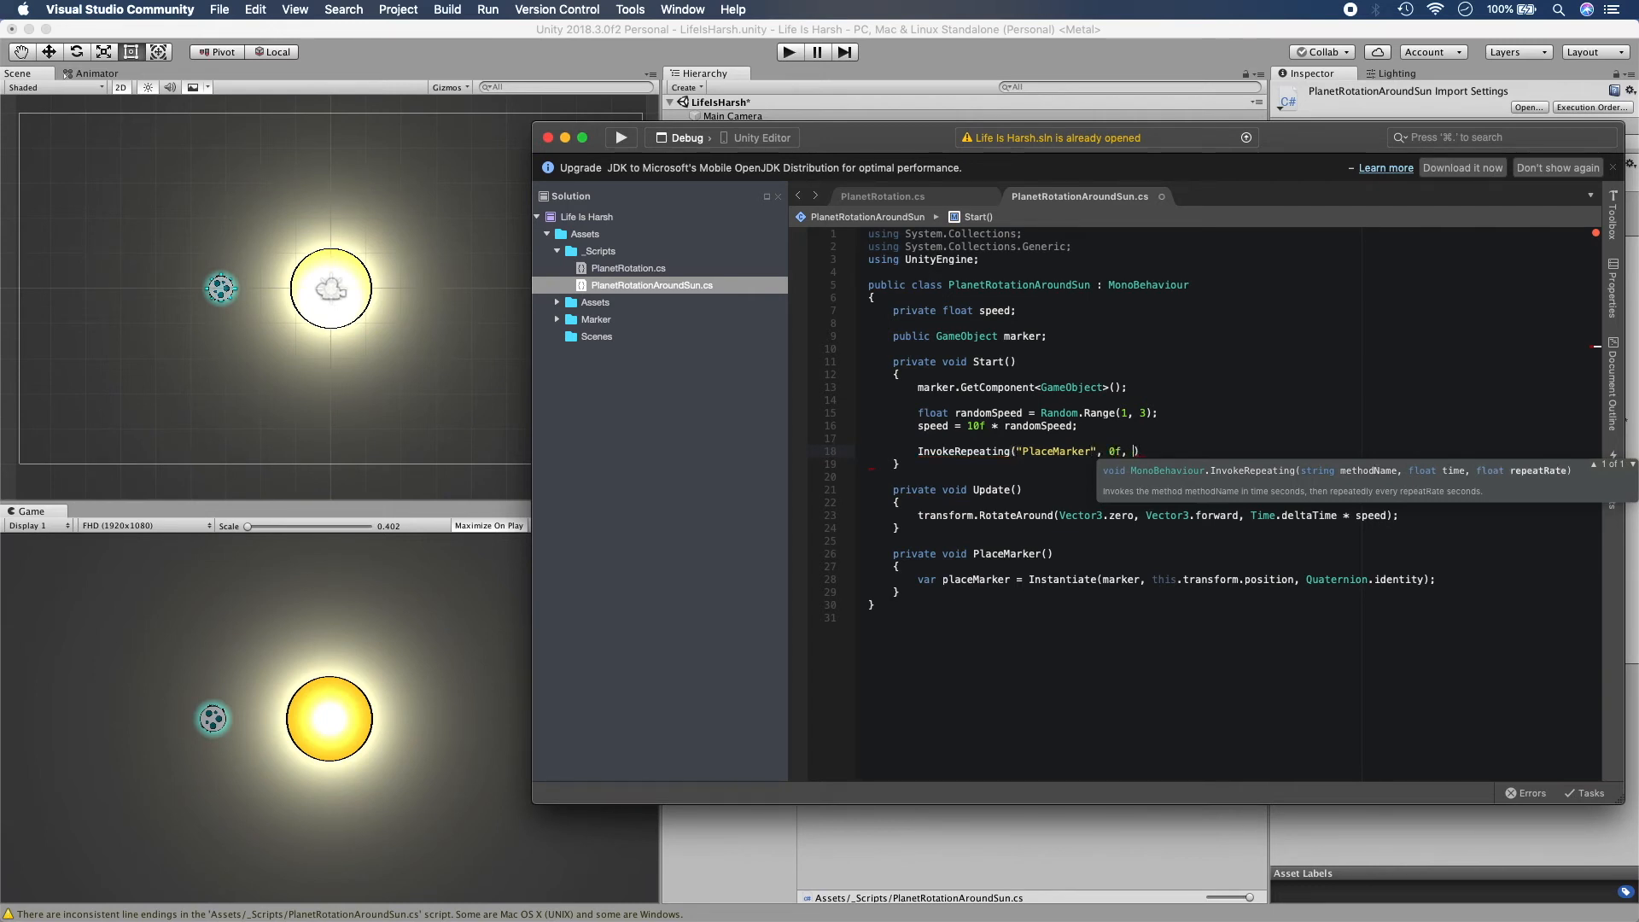
type("7f);")
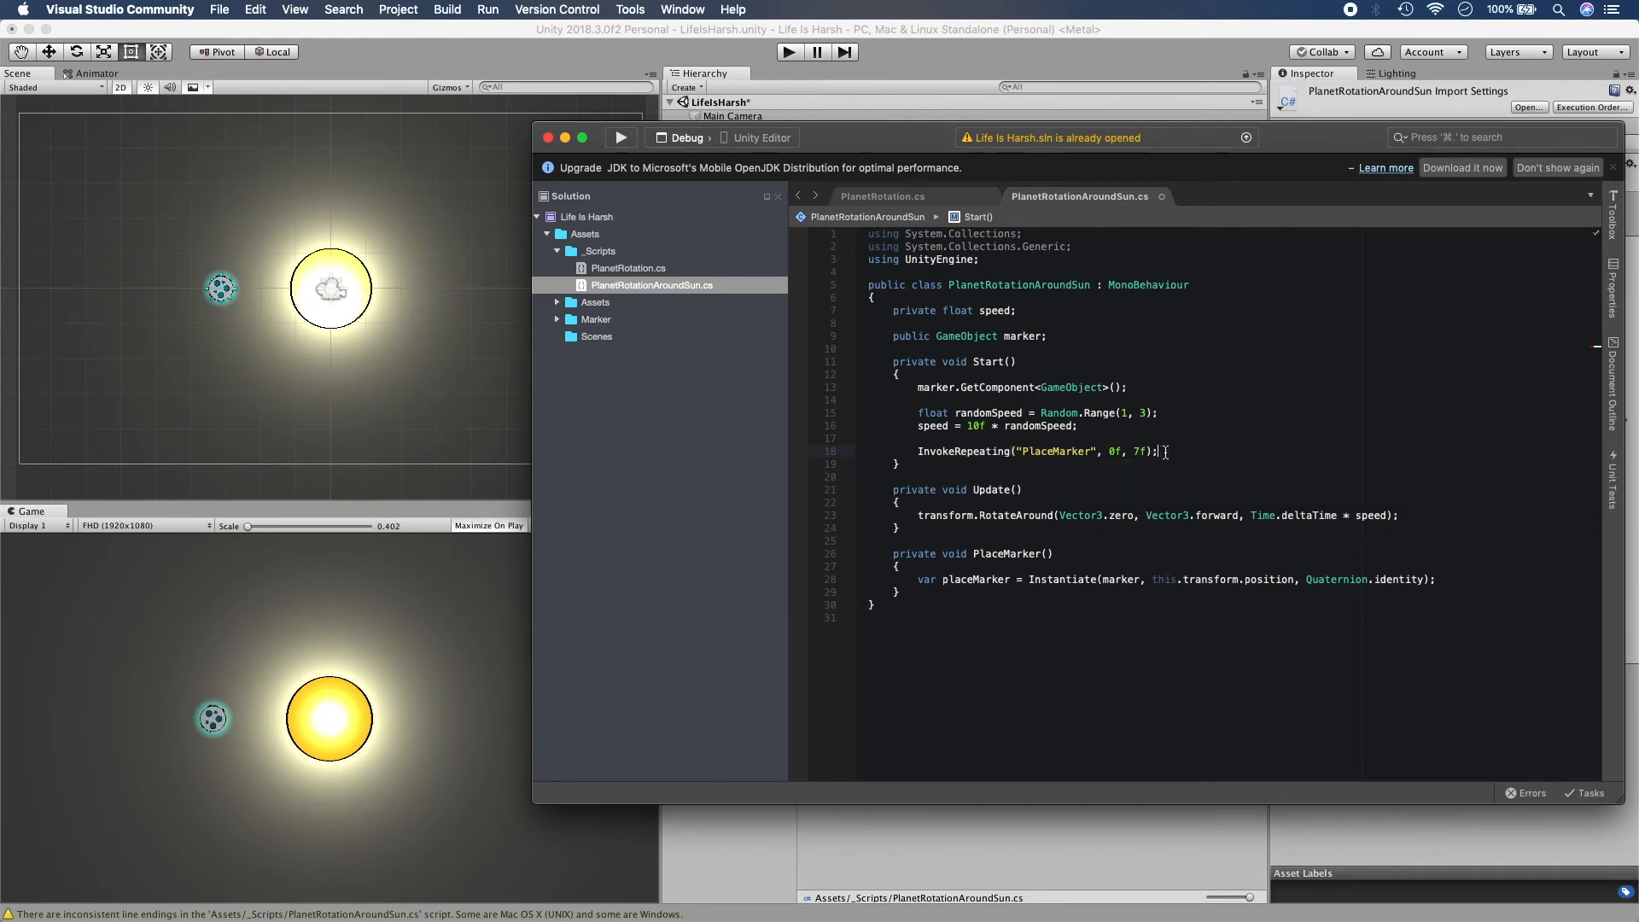
Set the repeat rate in the InvokeRepeating call to 0.5f and save the script.
left_click(1142, 451)
key("BackSpace")
type("0.5")
key("super+s")
Switch to Unity and assign the Marker prefab to the Marker slot of Planet1's Planet Rotation Around Sun script.
key("ctrl+Up")
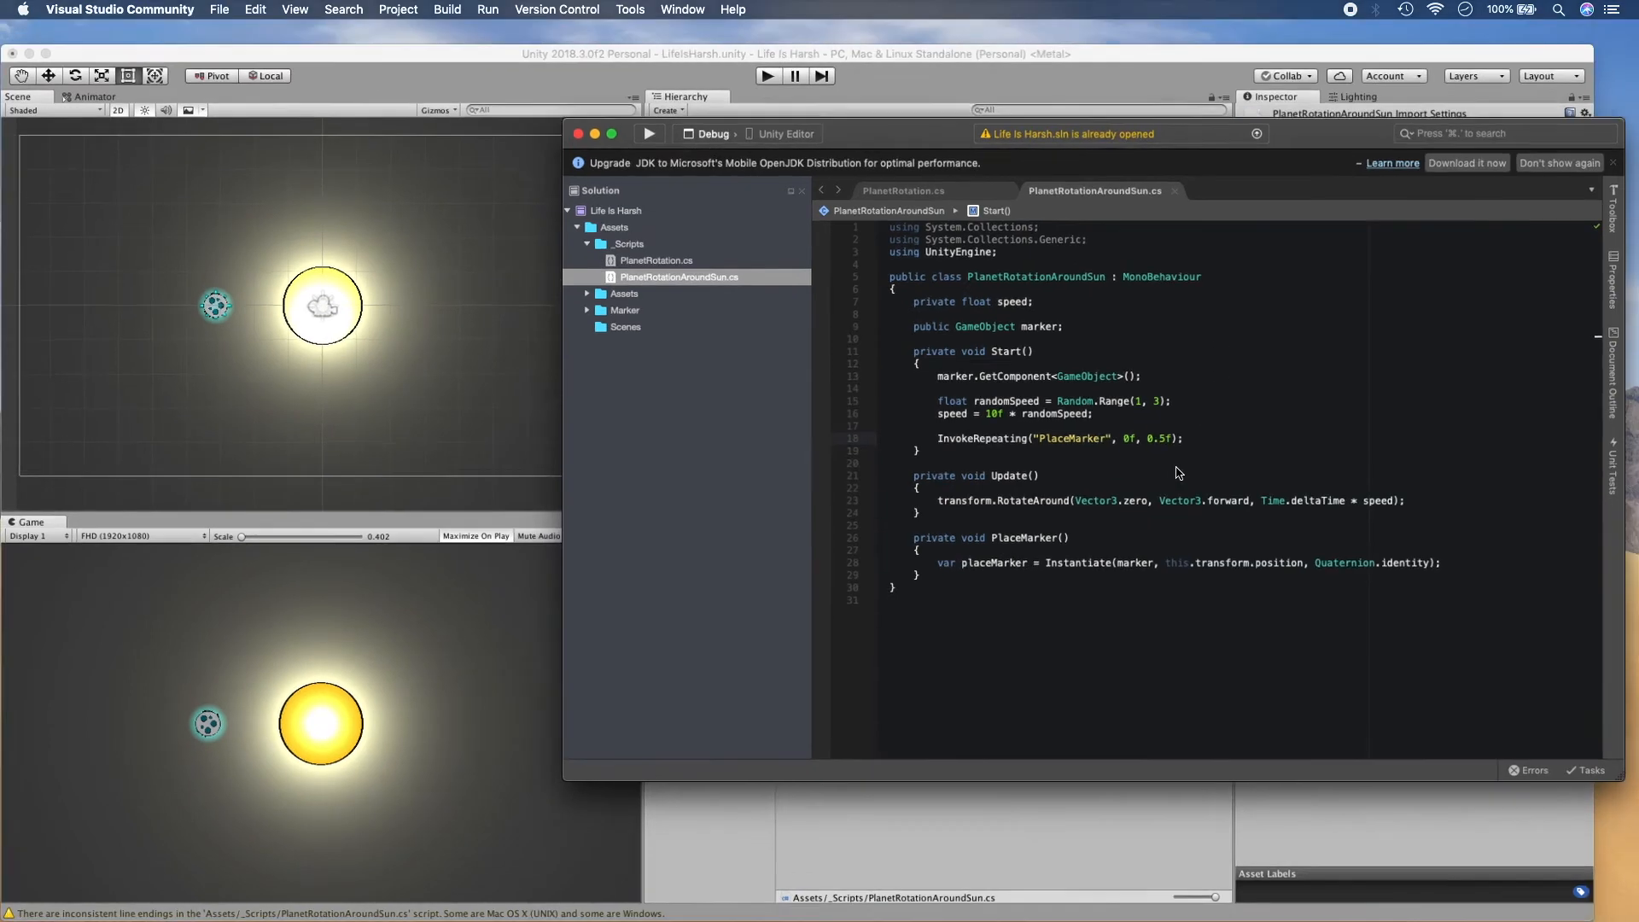
left_click(816, 561)
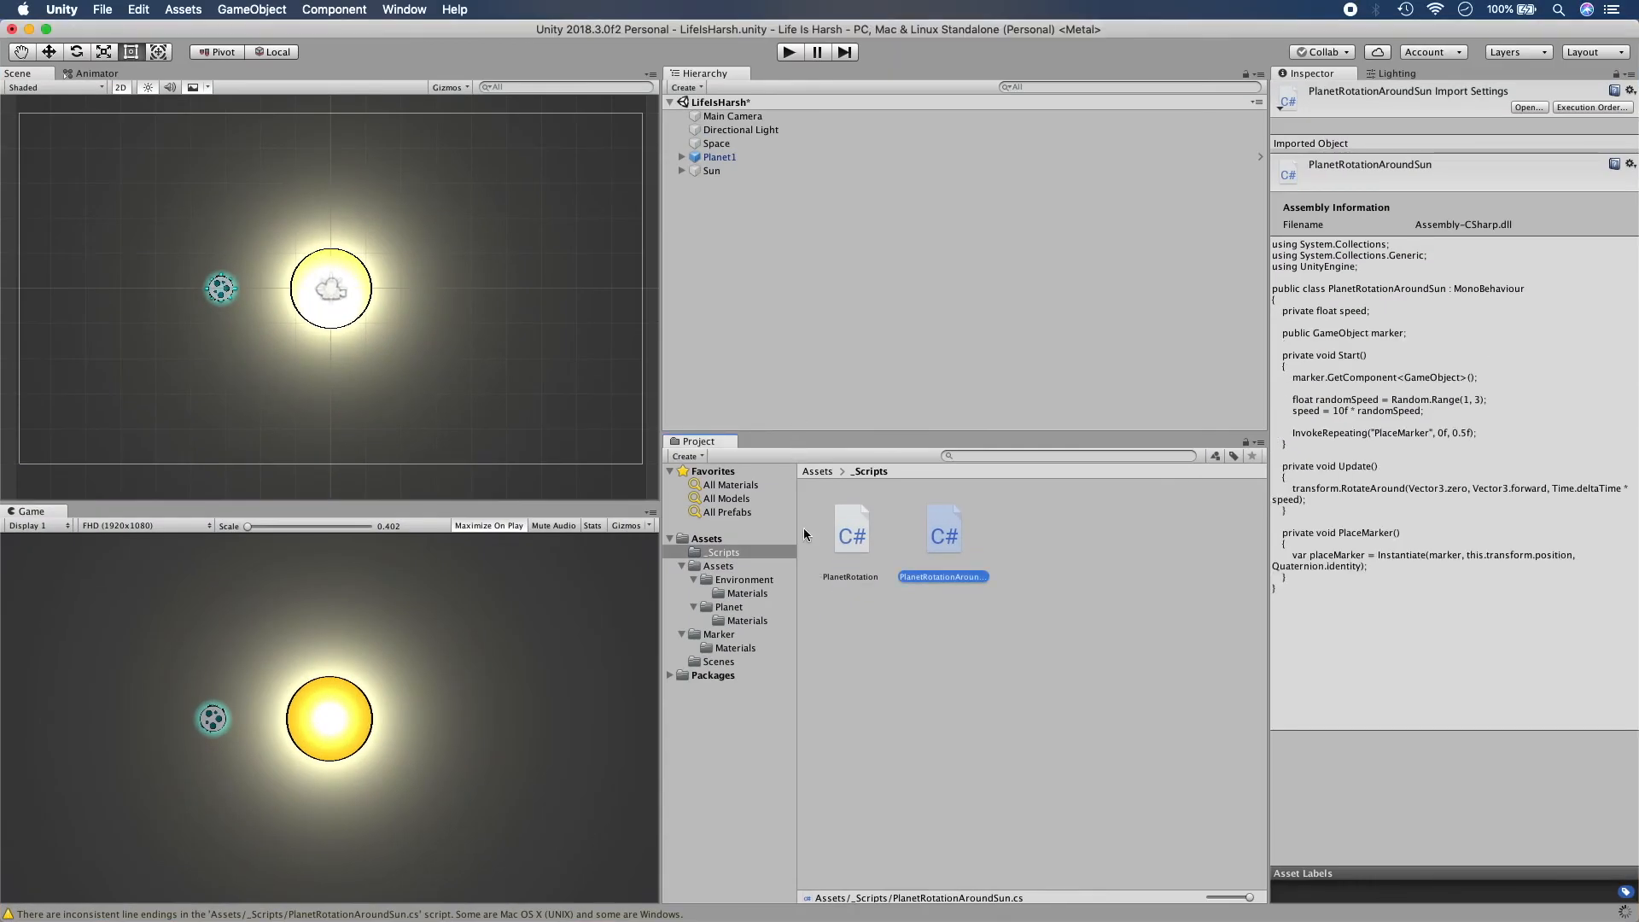
left_click(814, 157)
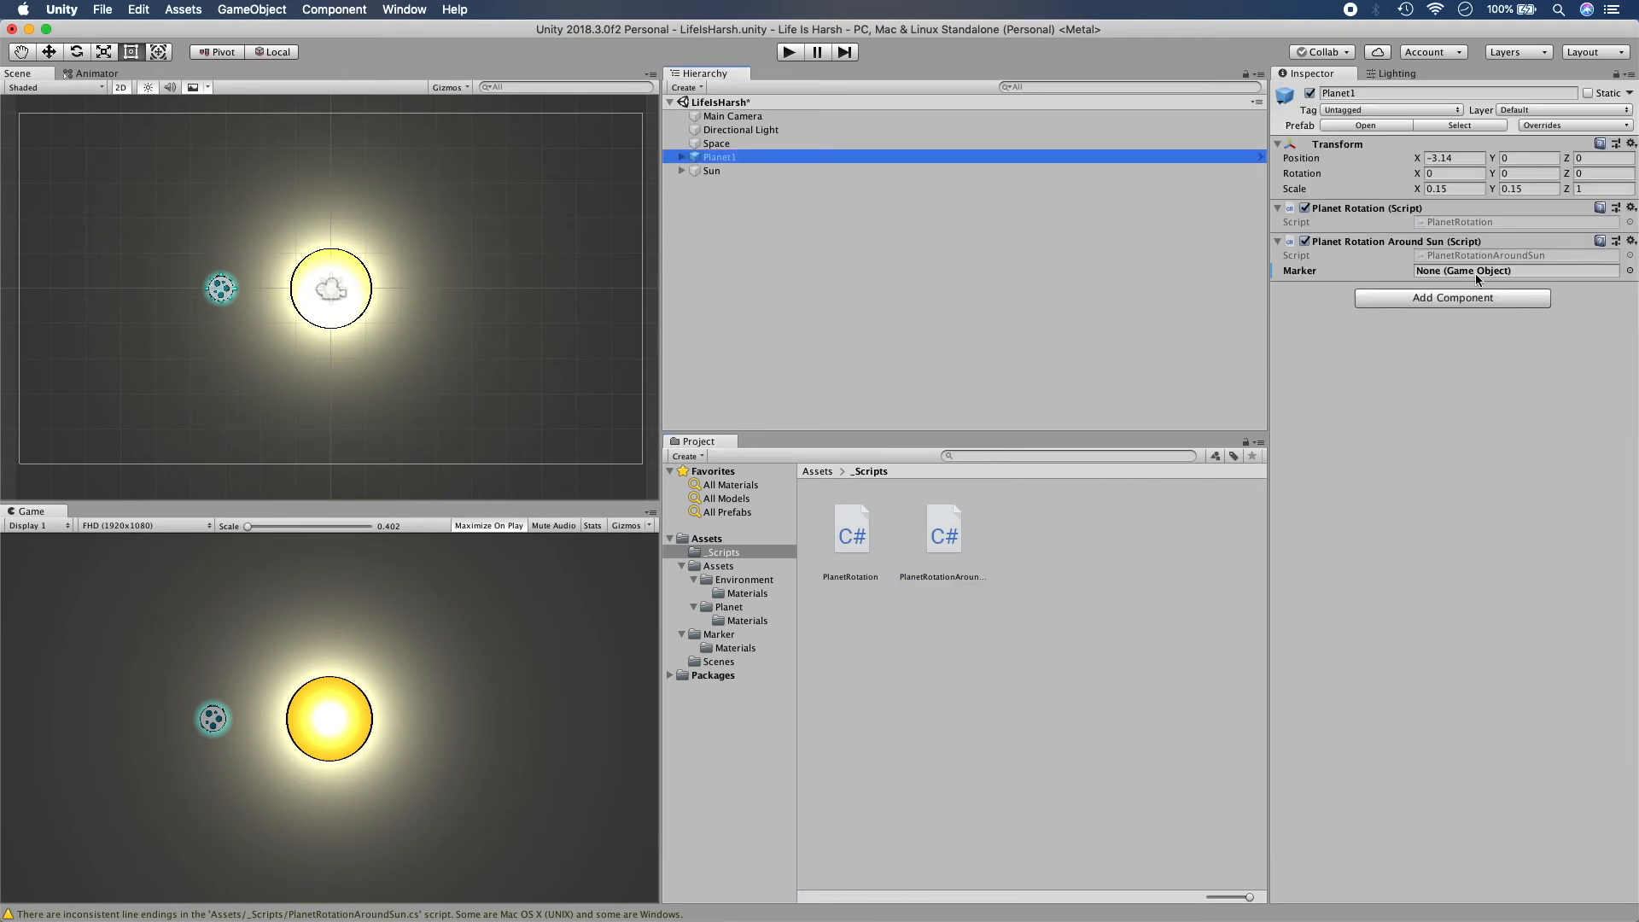
left_click(719, 635)
mouse_move(951, 539)
left_mouse_down()
mouse_move(1366, 342)
mouse_move(1438, 272)
left_mouse_up()
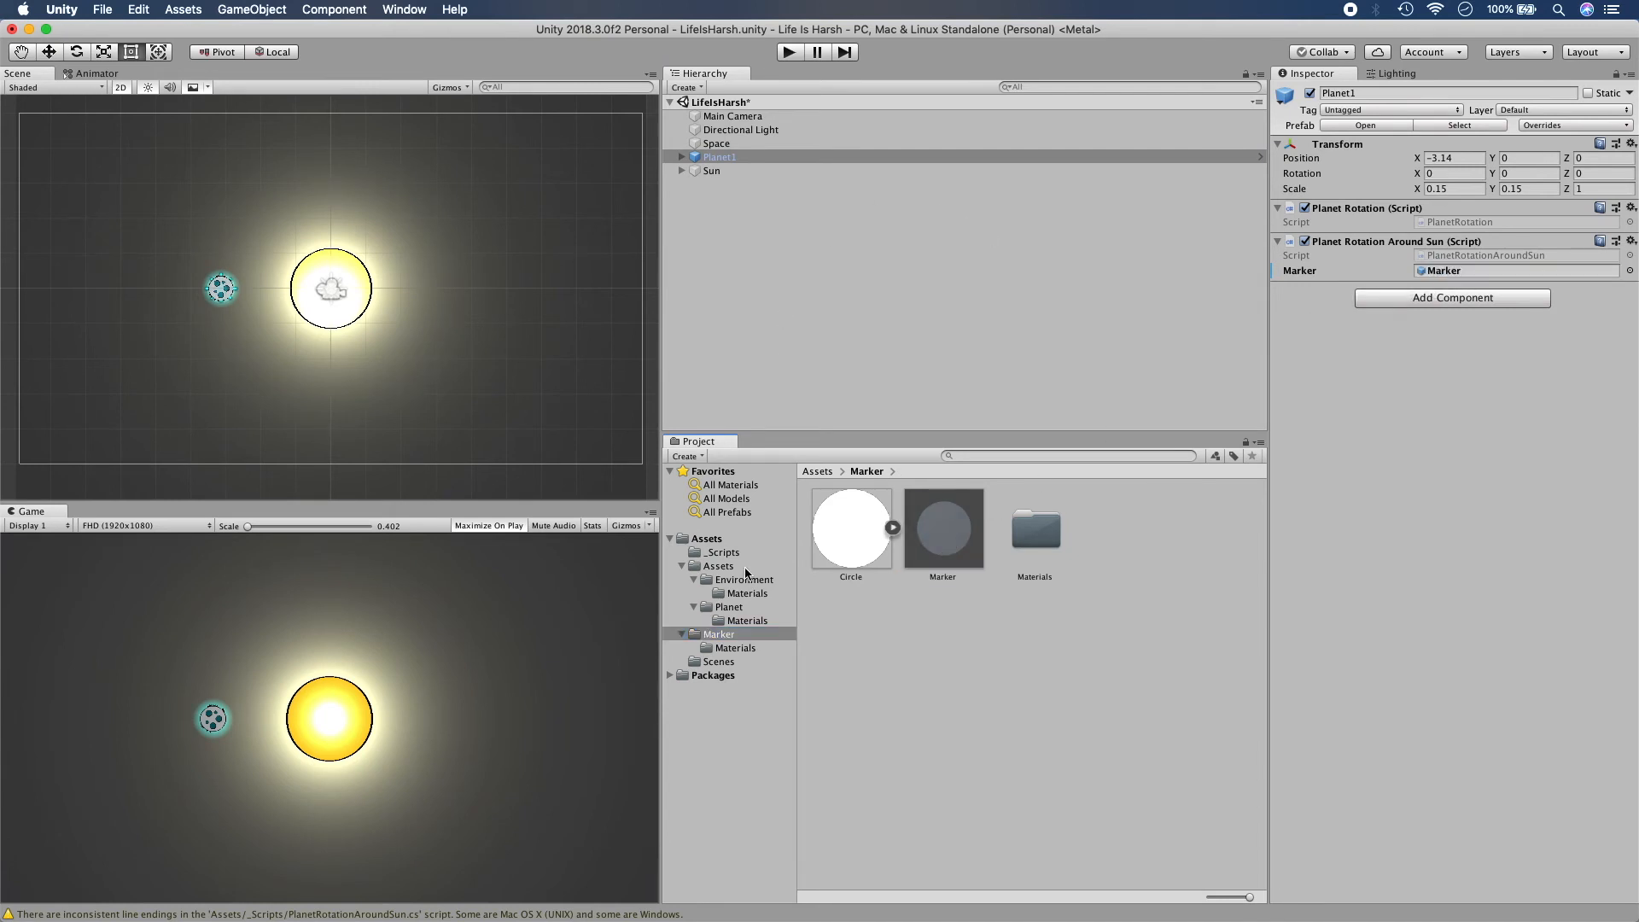
Update the Planet1 prefab with the scene's Planet1, and test-run the scene to check the placed markers.
left_click(730, 607)
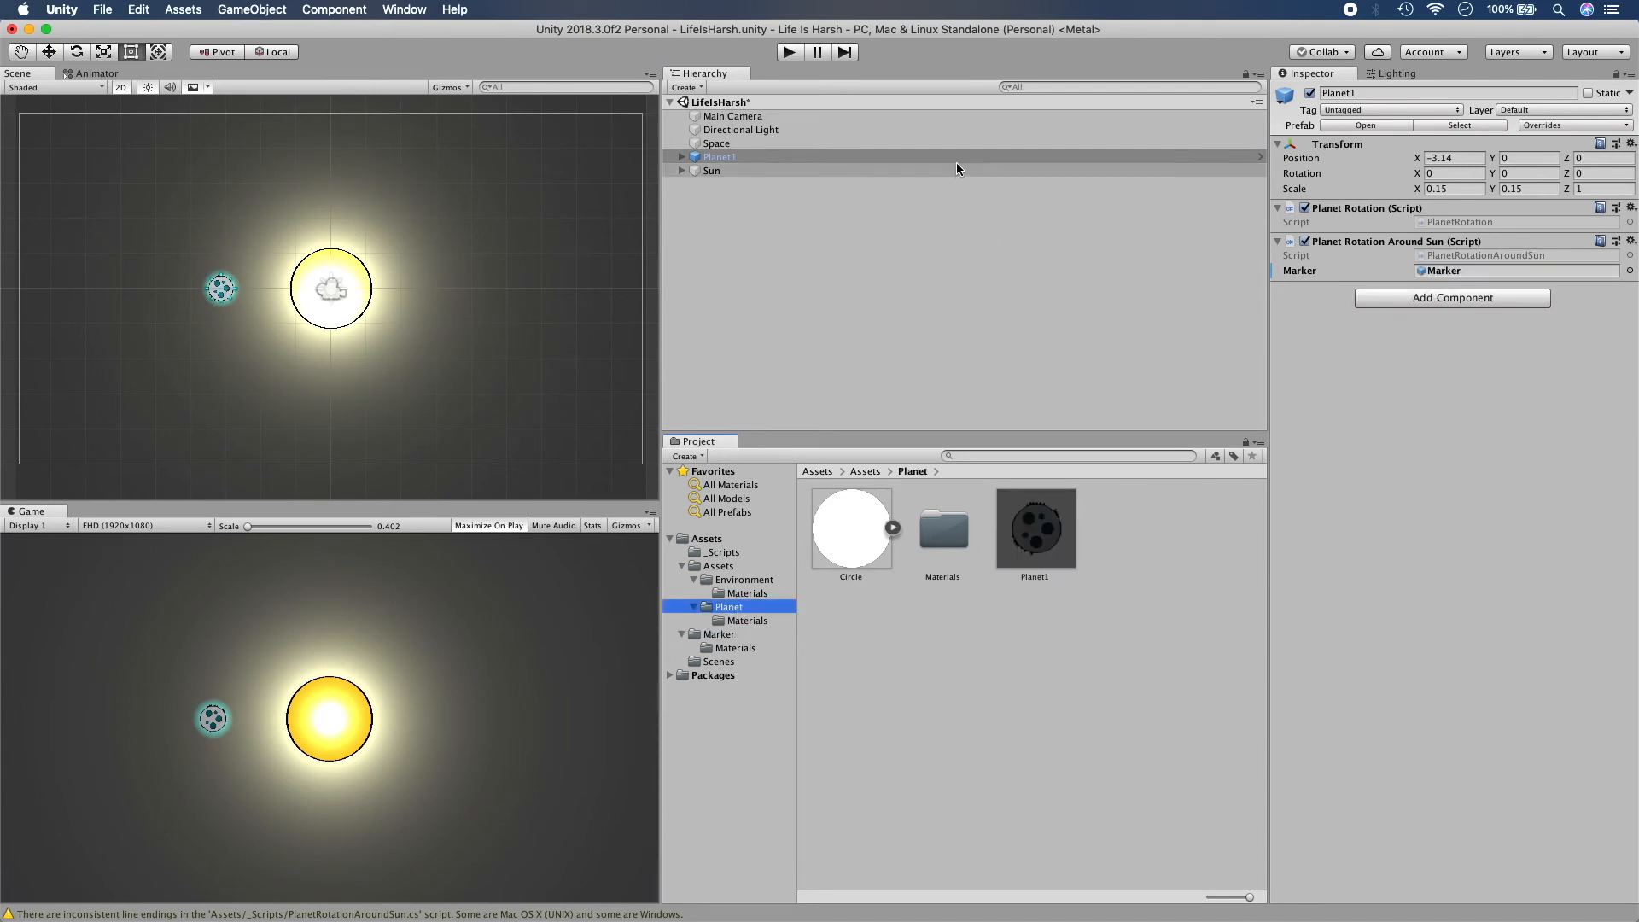
mouse_move(957, 156)
left_mouse_down()
mouse_move(997, 453)
mouse_move(1024, 525)
left_mouse_up()
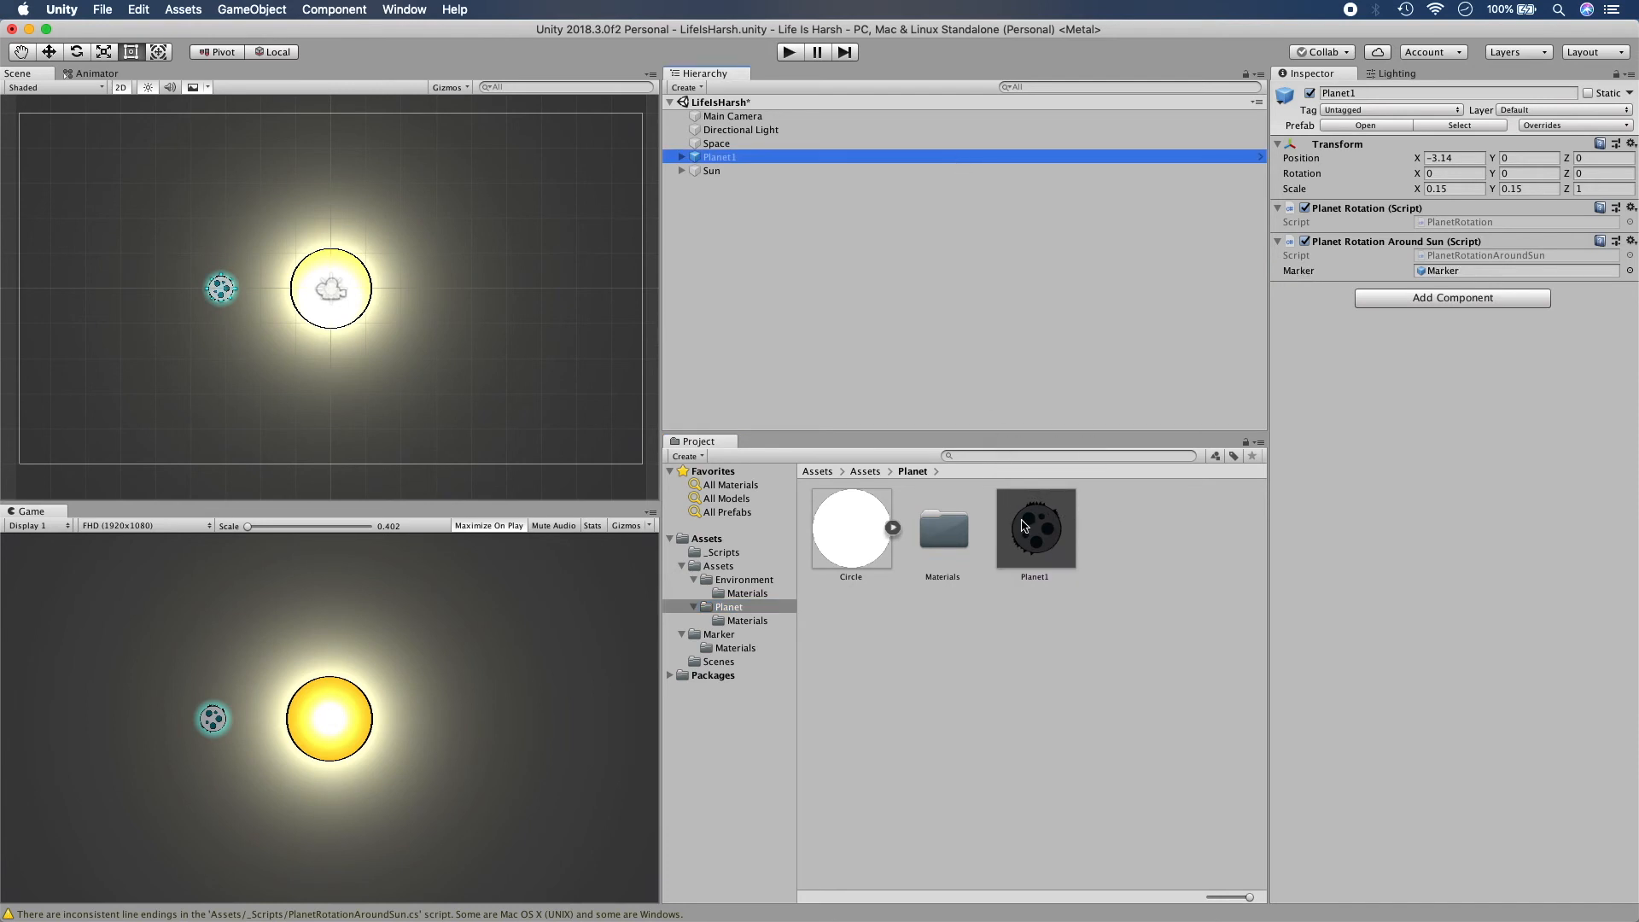
left_click(791, 52)
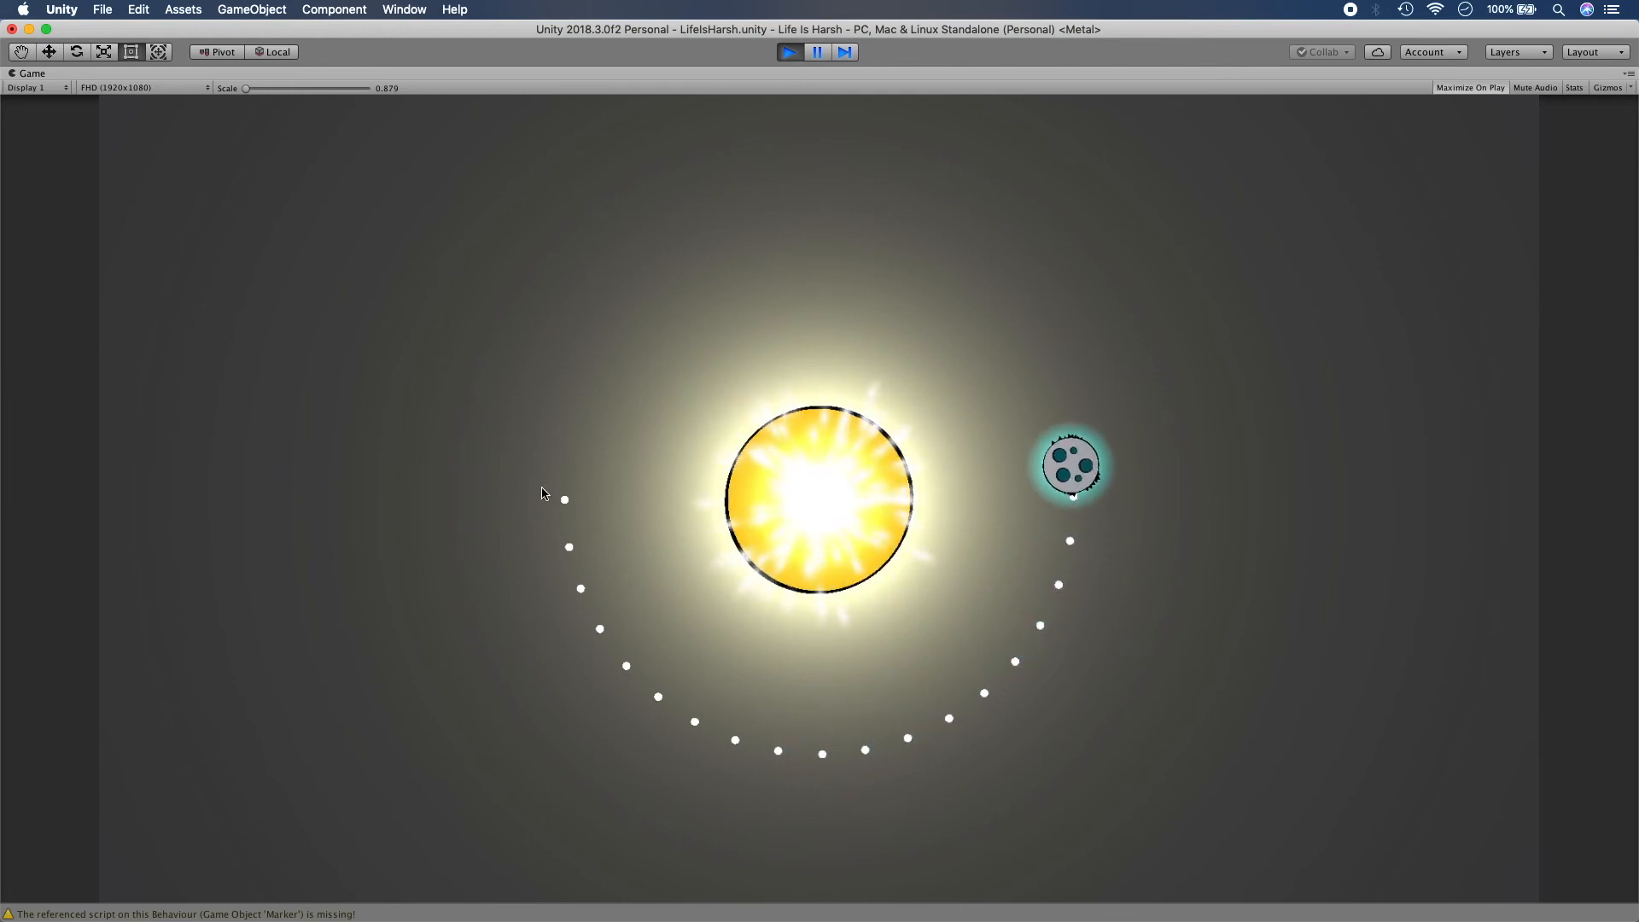
left_click(794, 55)
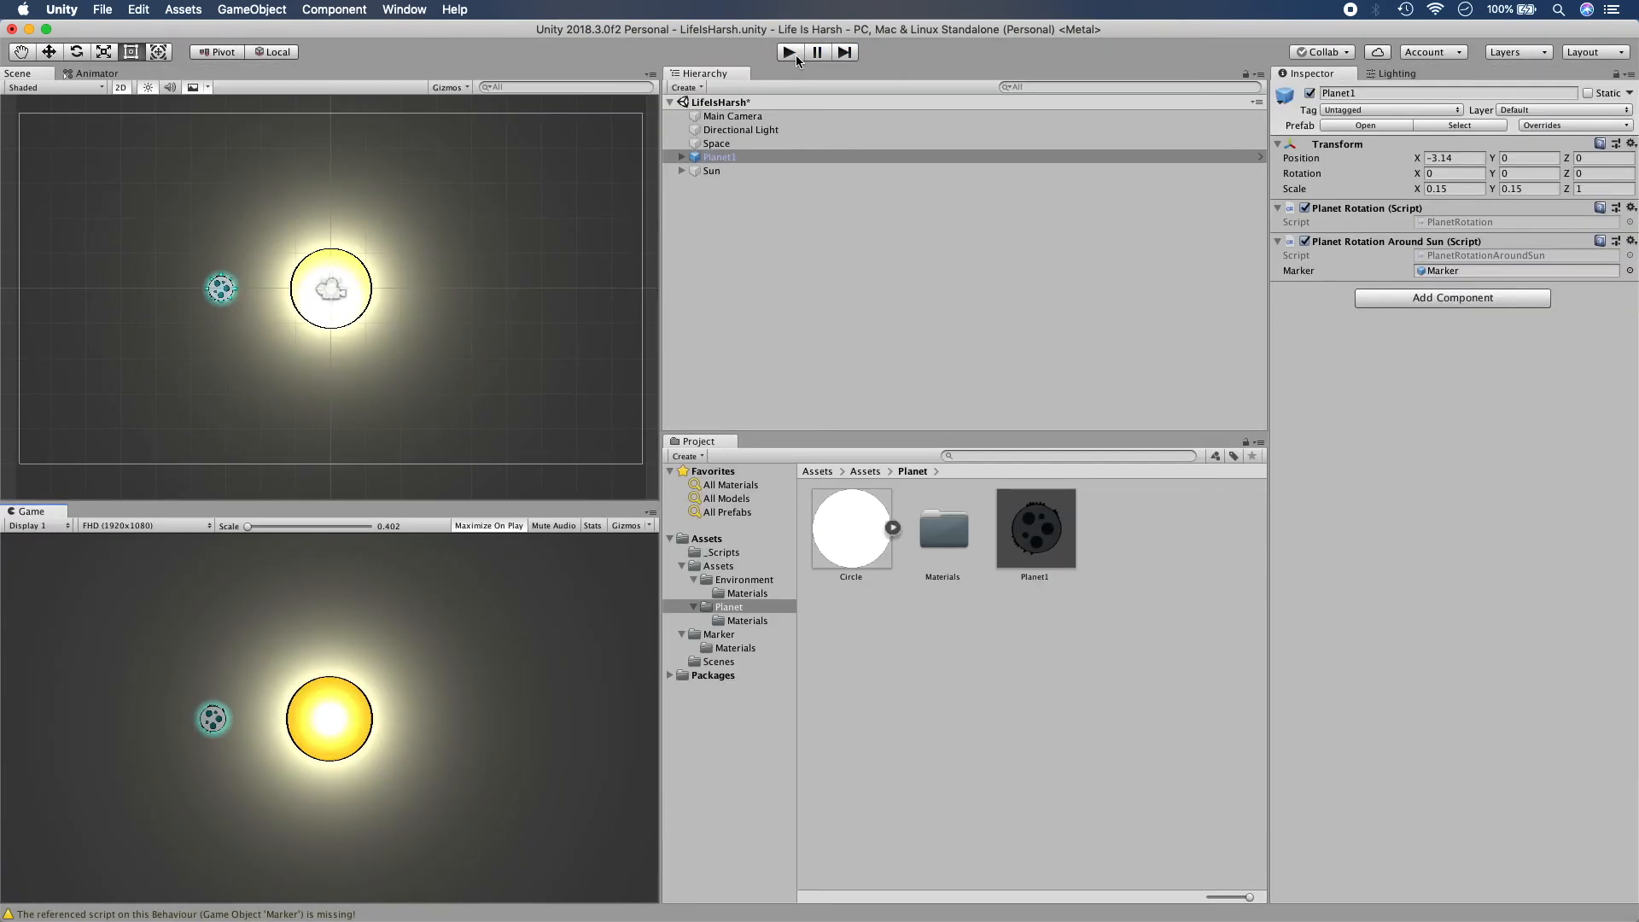
Create a C# script named DestroyMarker in the _Scripts folder and open it in Visual Studio.
left_click(736, 551)
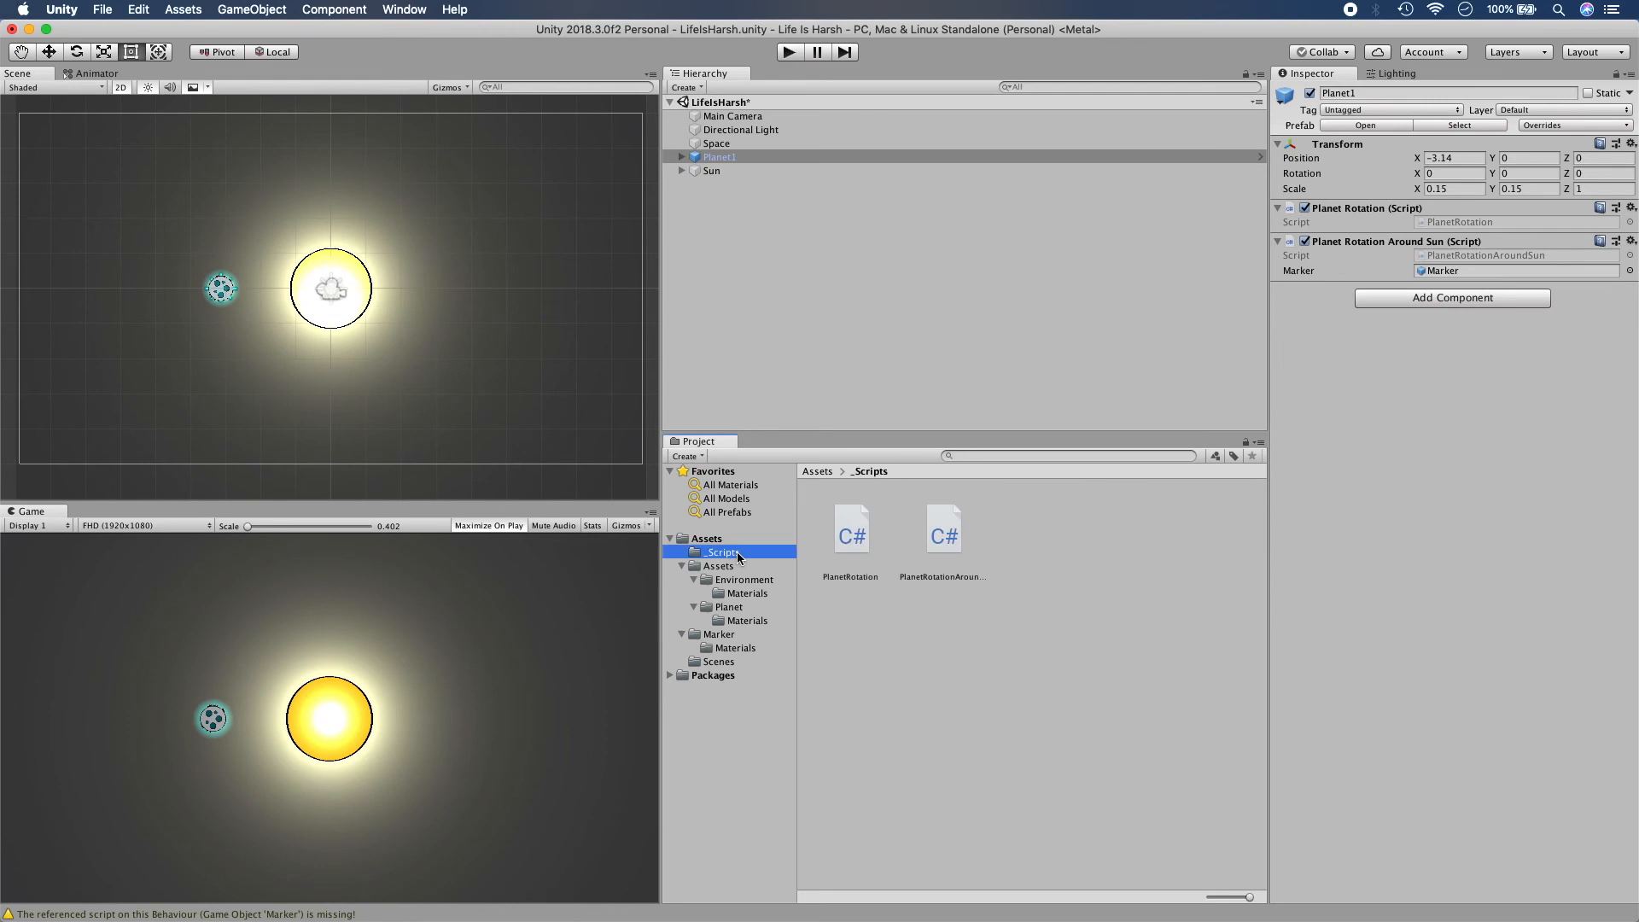
right_click(1023, 551)
mouse_move(1067, 534)
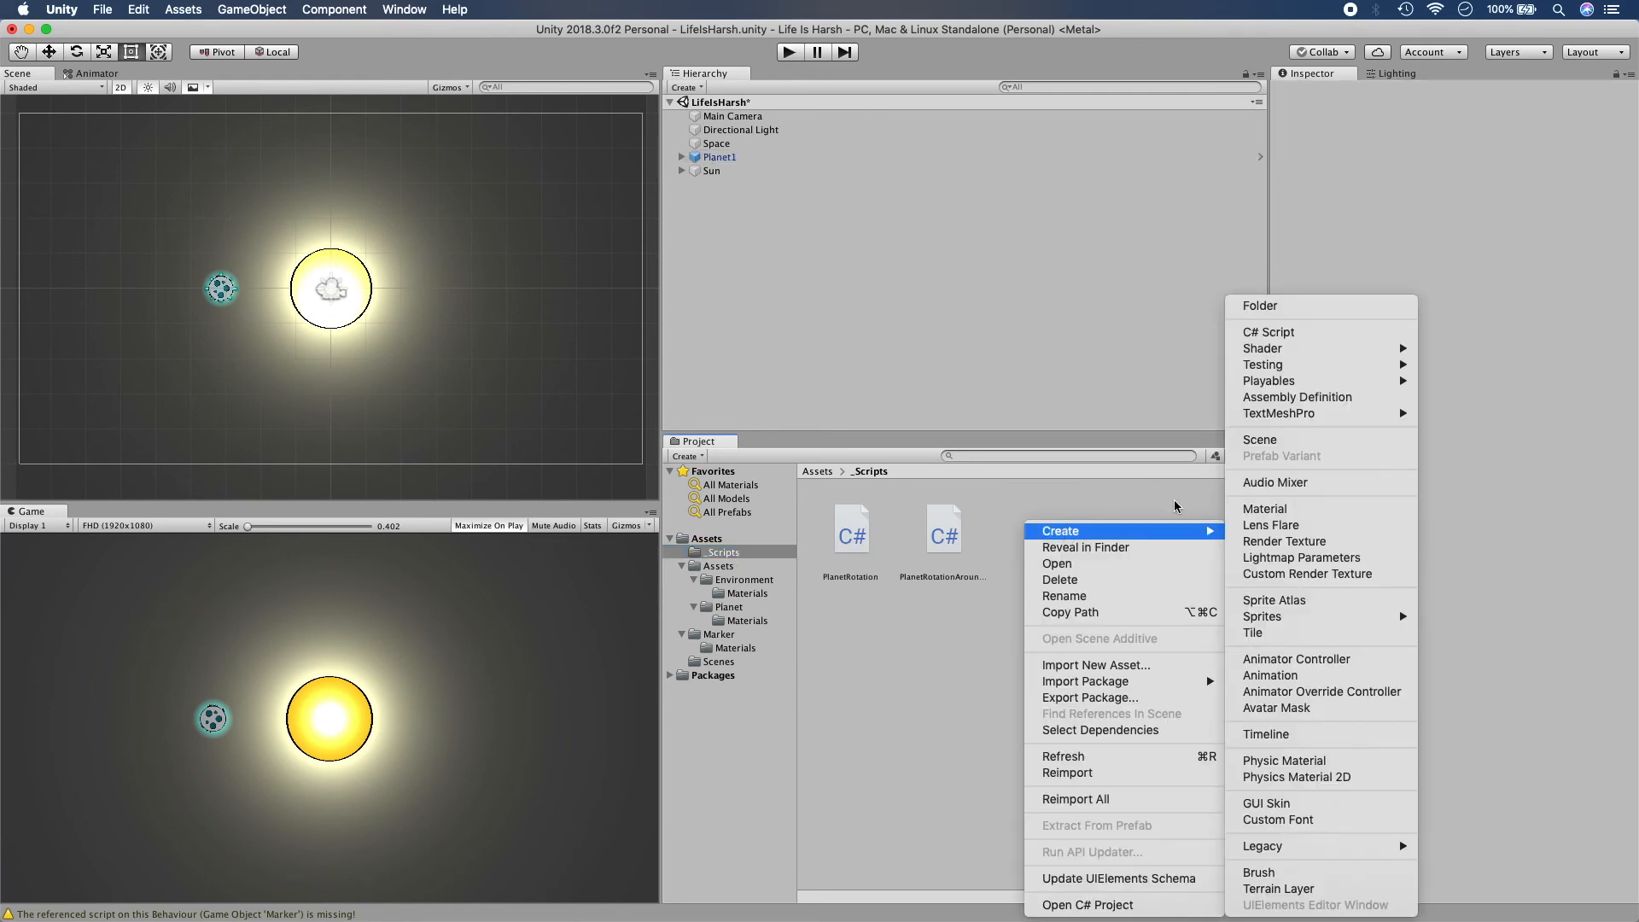
left_click(1269, 332)
type("D")
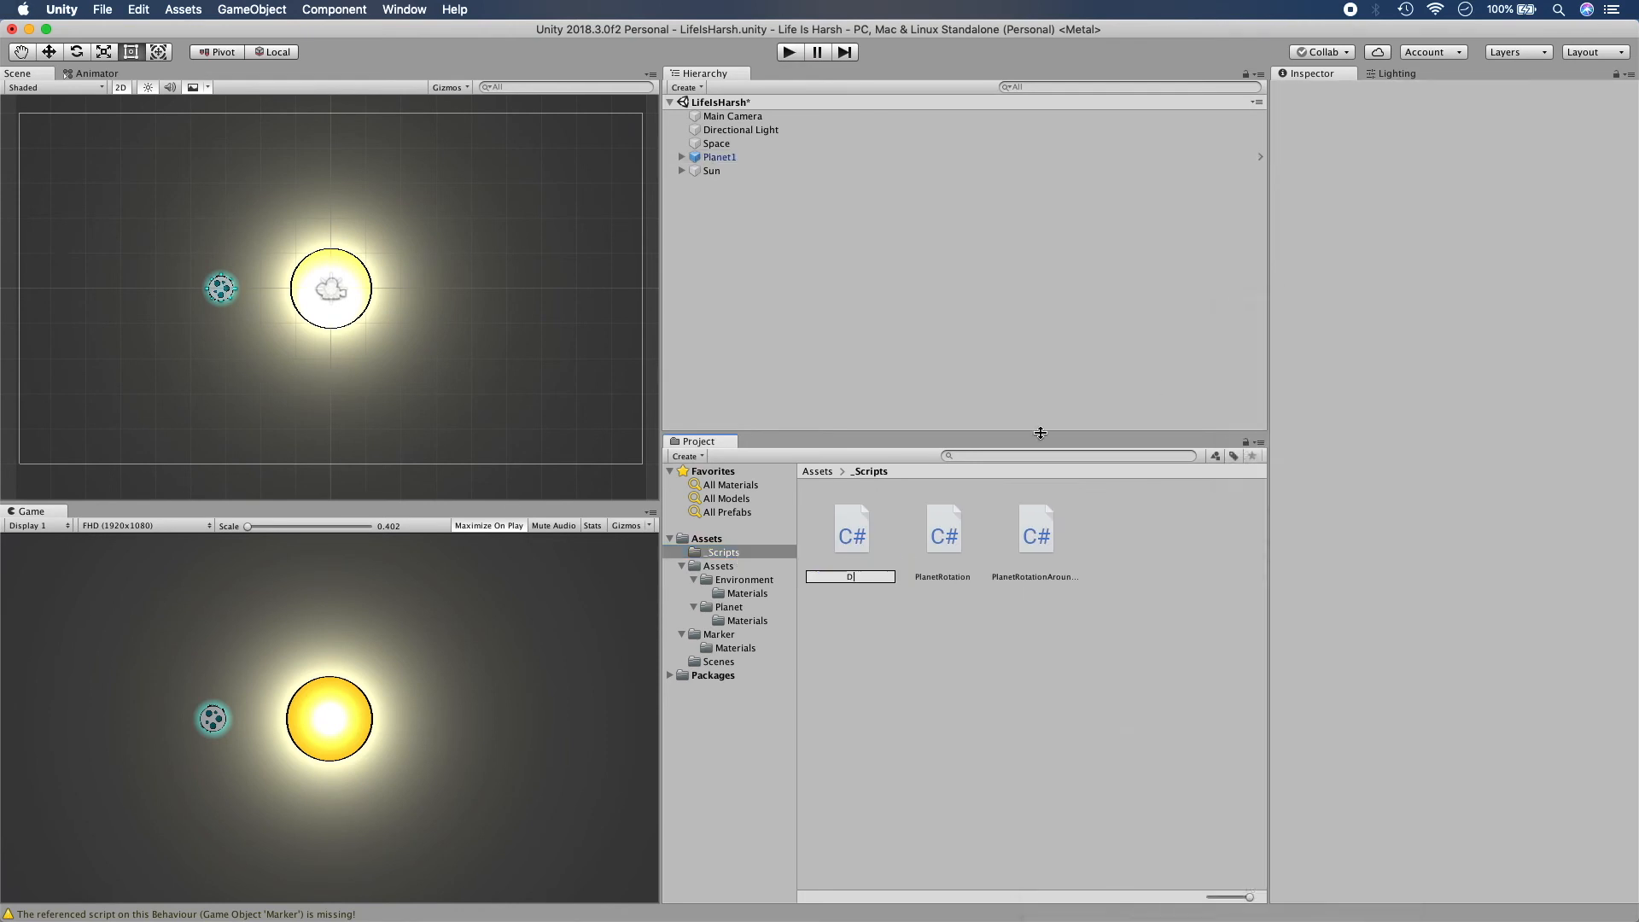
type("estroyMarker")
key("Return")
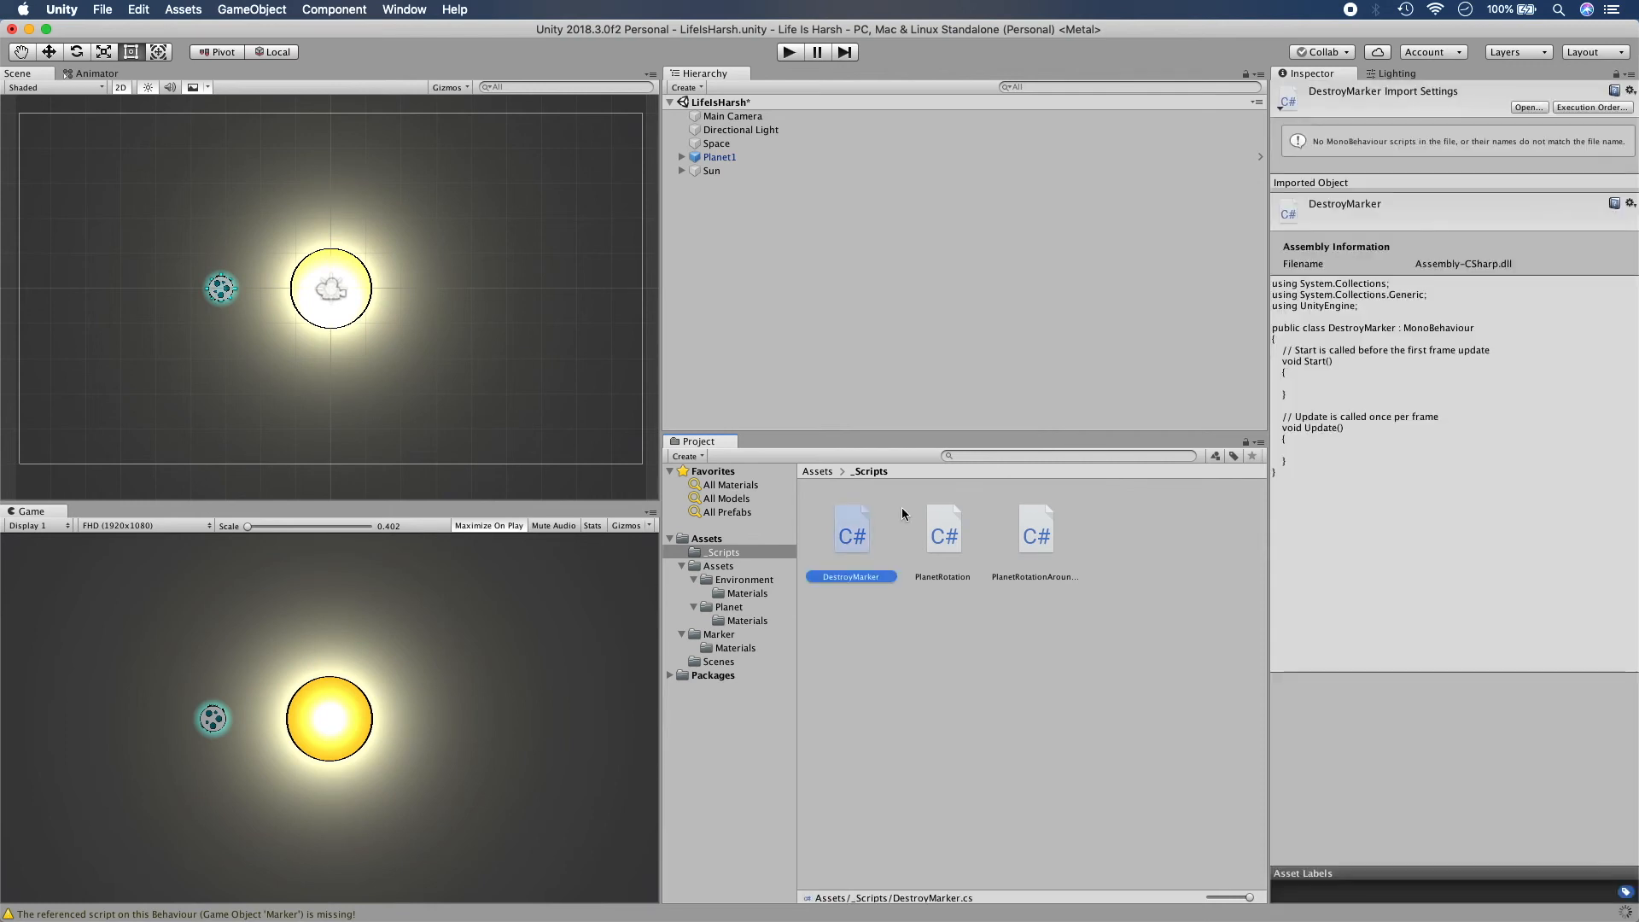
double_click(861, 530)
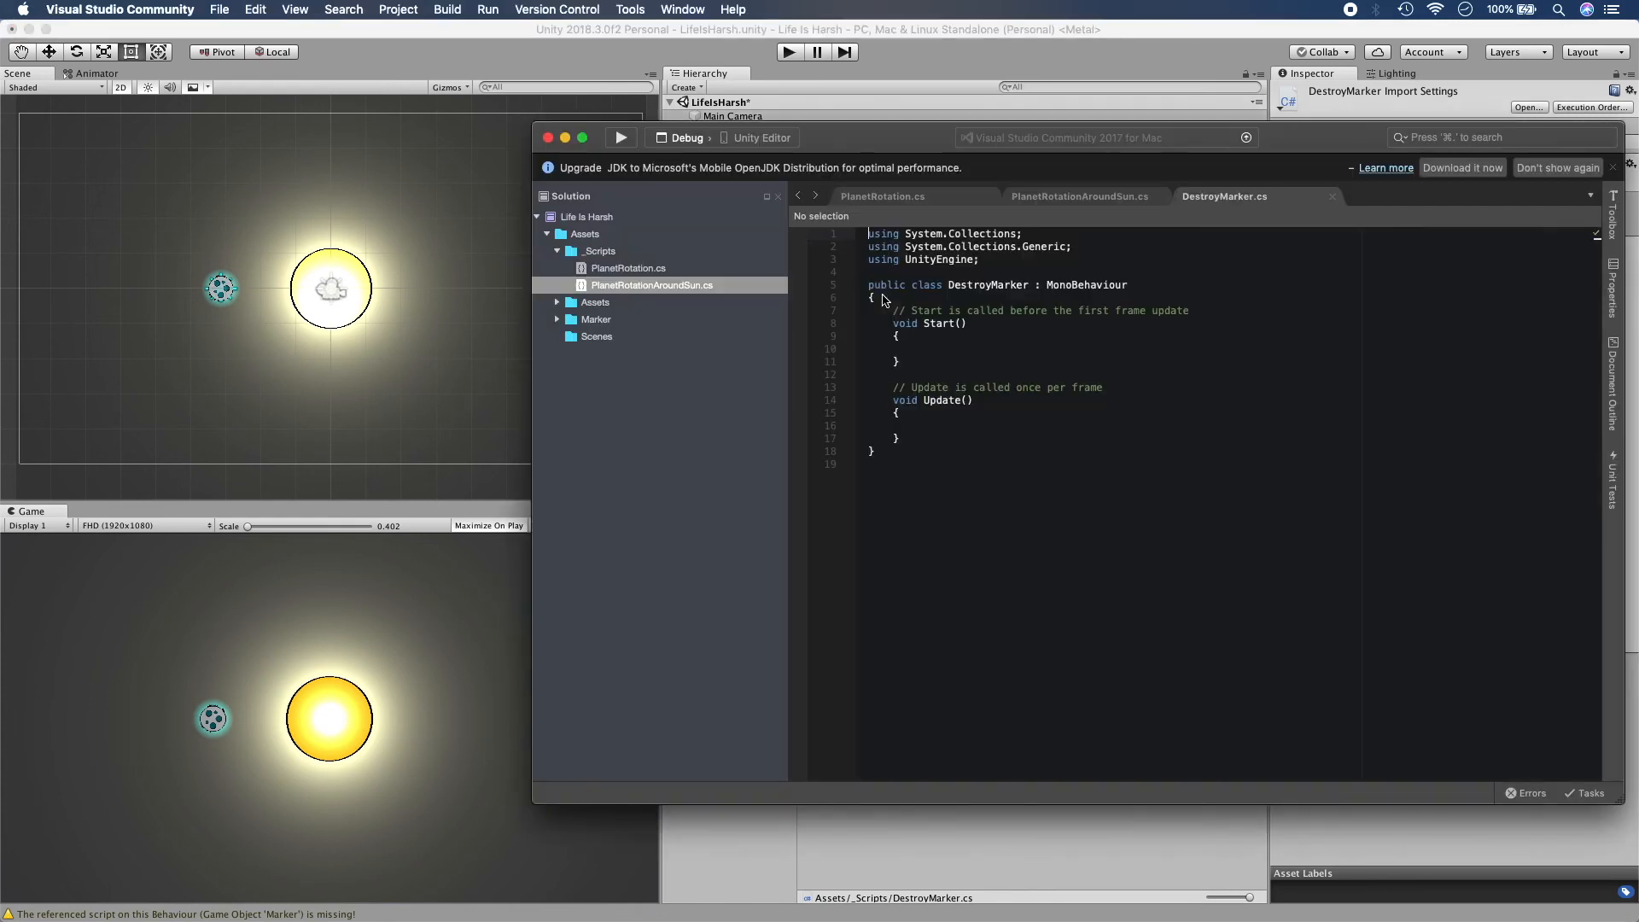
Delete the Update method and the comment above Start in DestroyMarker.cs.
left_click_drag(919, 437, 948, 363)
key("BackSpace")
left_click(1194, 310)
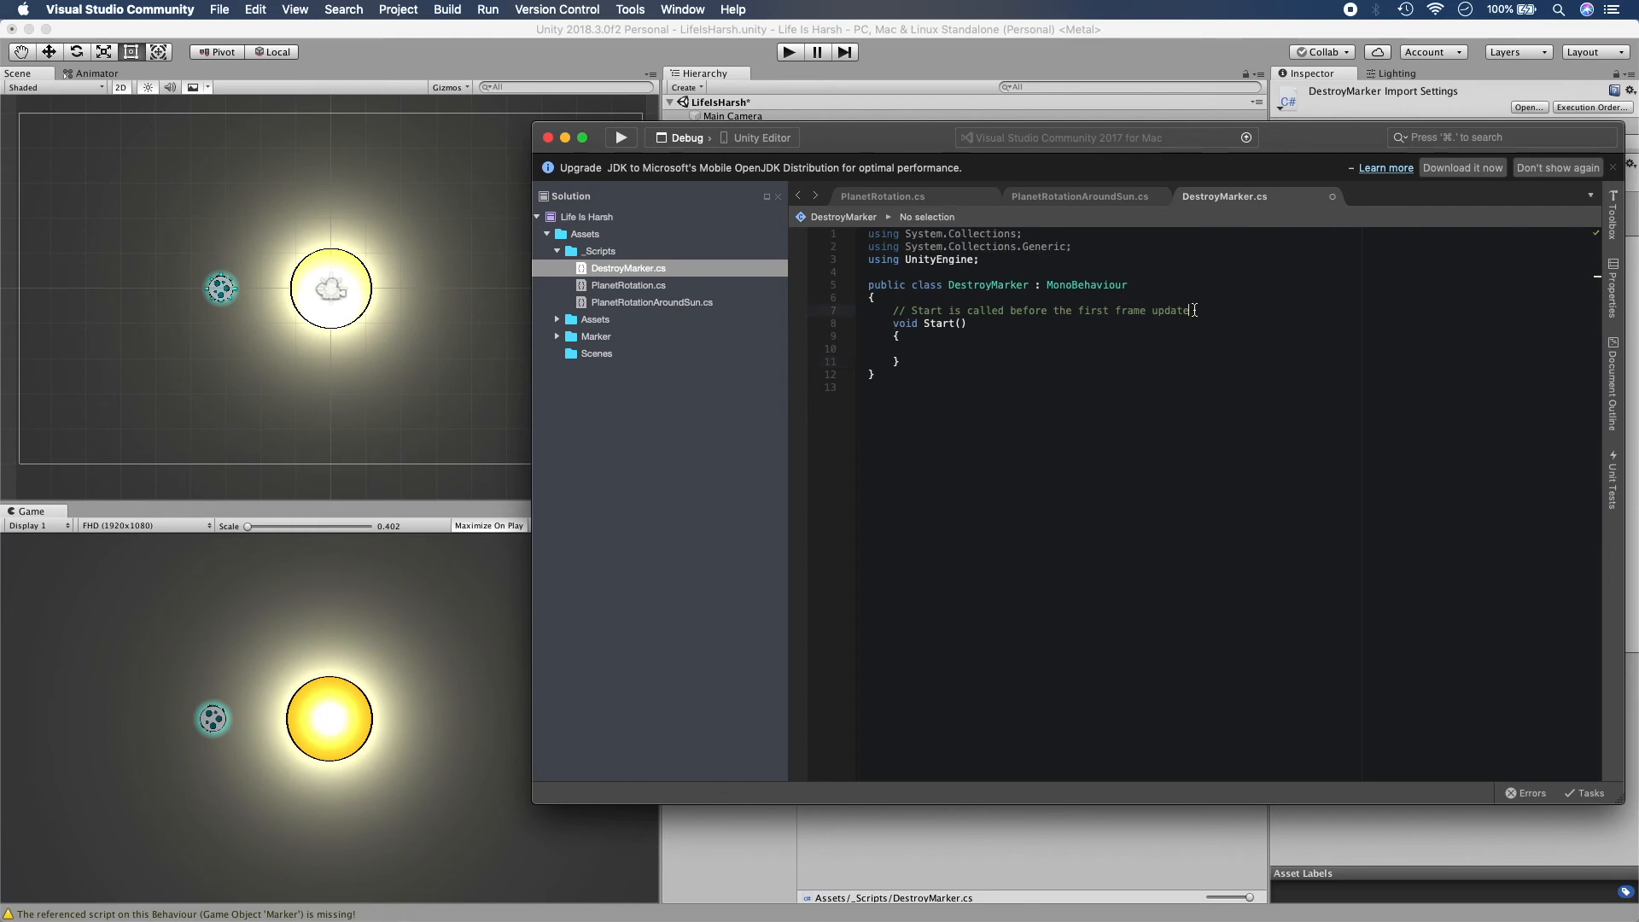
triple_click(1194, 309)
key("BackSpace")
Write "Destroy(this.gameObject, 7f);" in the Start method body of DestroyMarker.cs.
left_click(1006, 341)
type("Des")
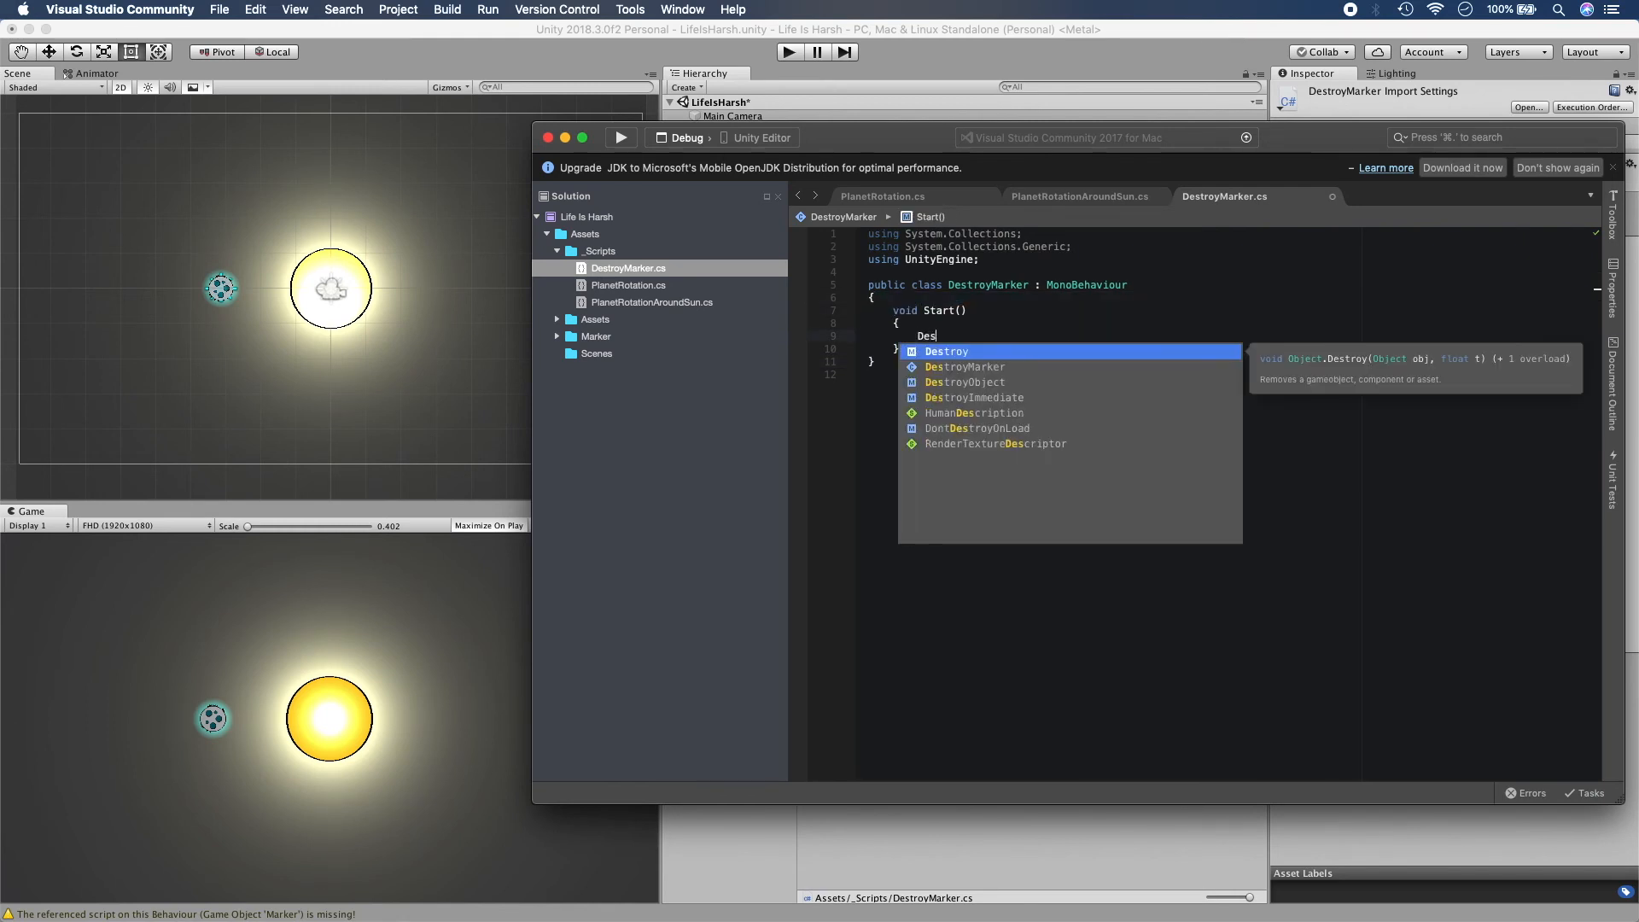
type("troy(")
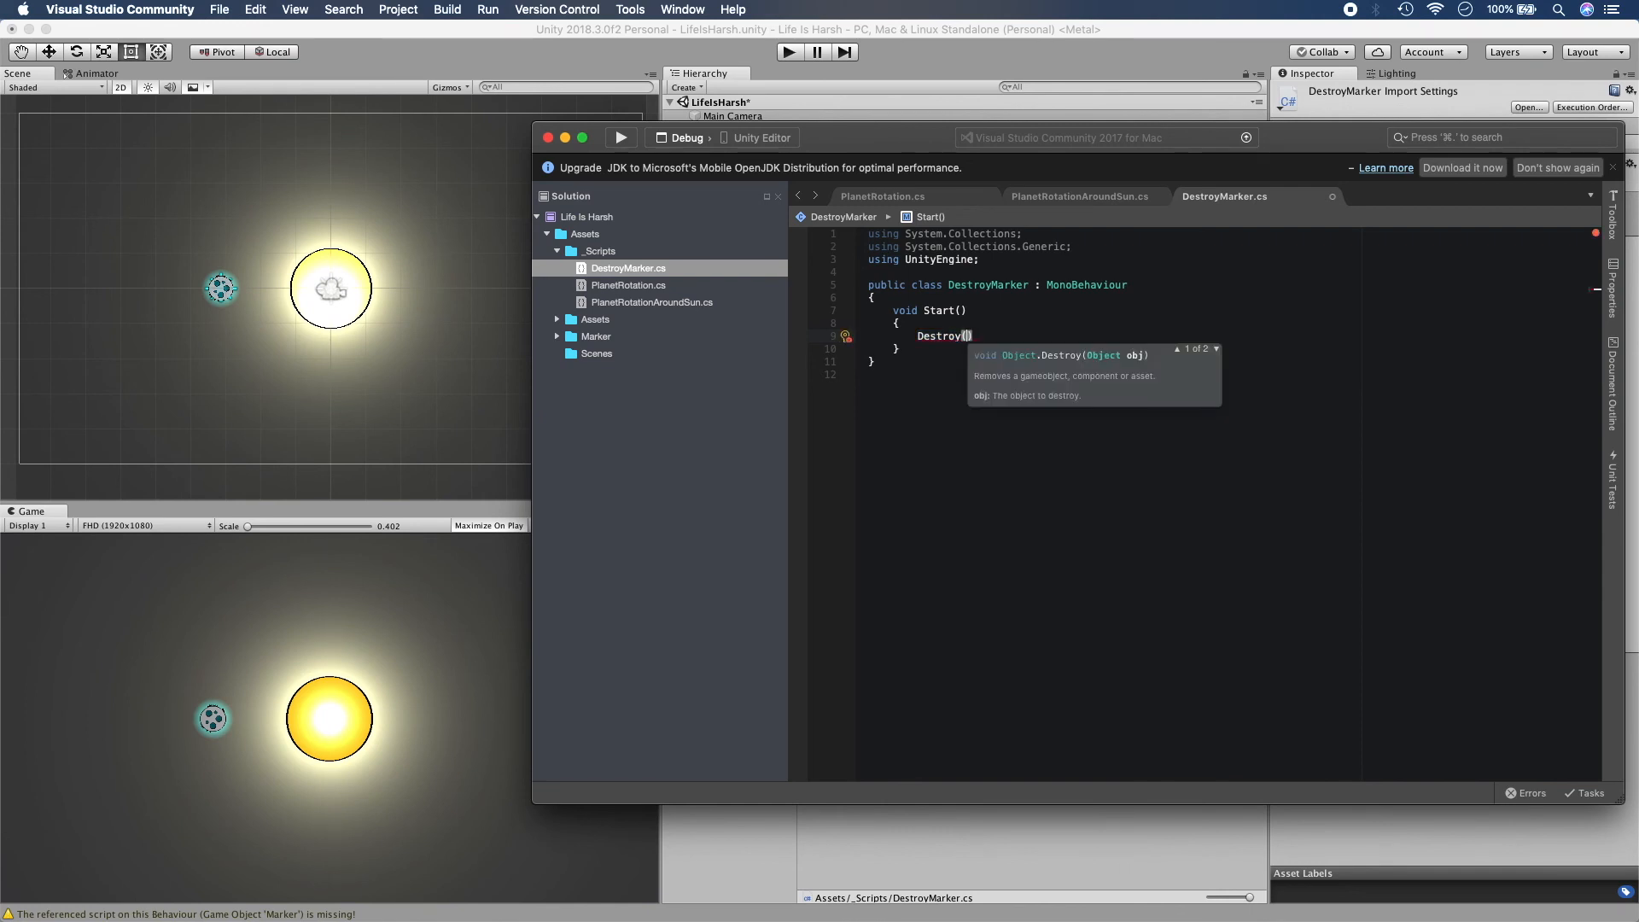
type("this.gameObject")
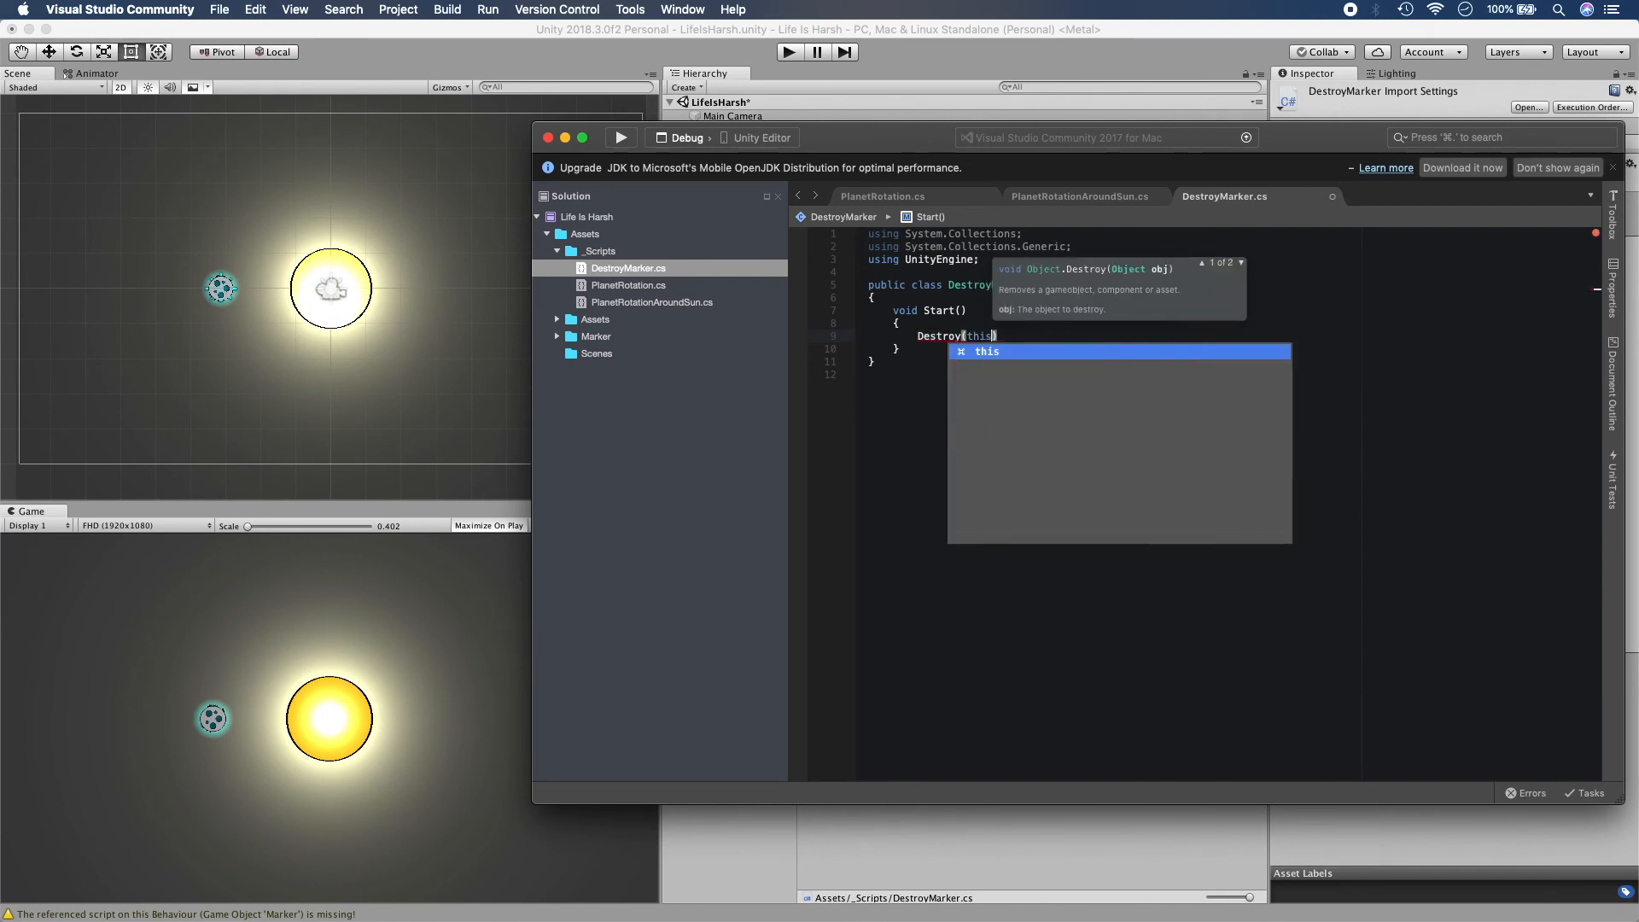
type(", ")
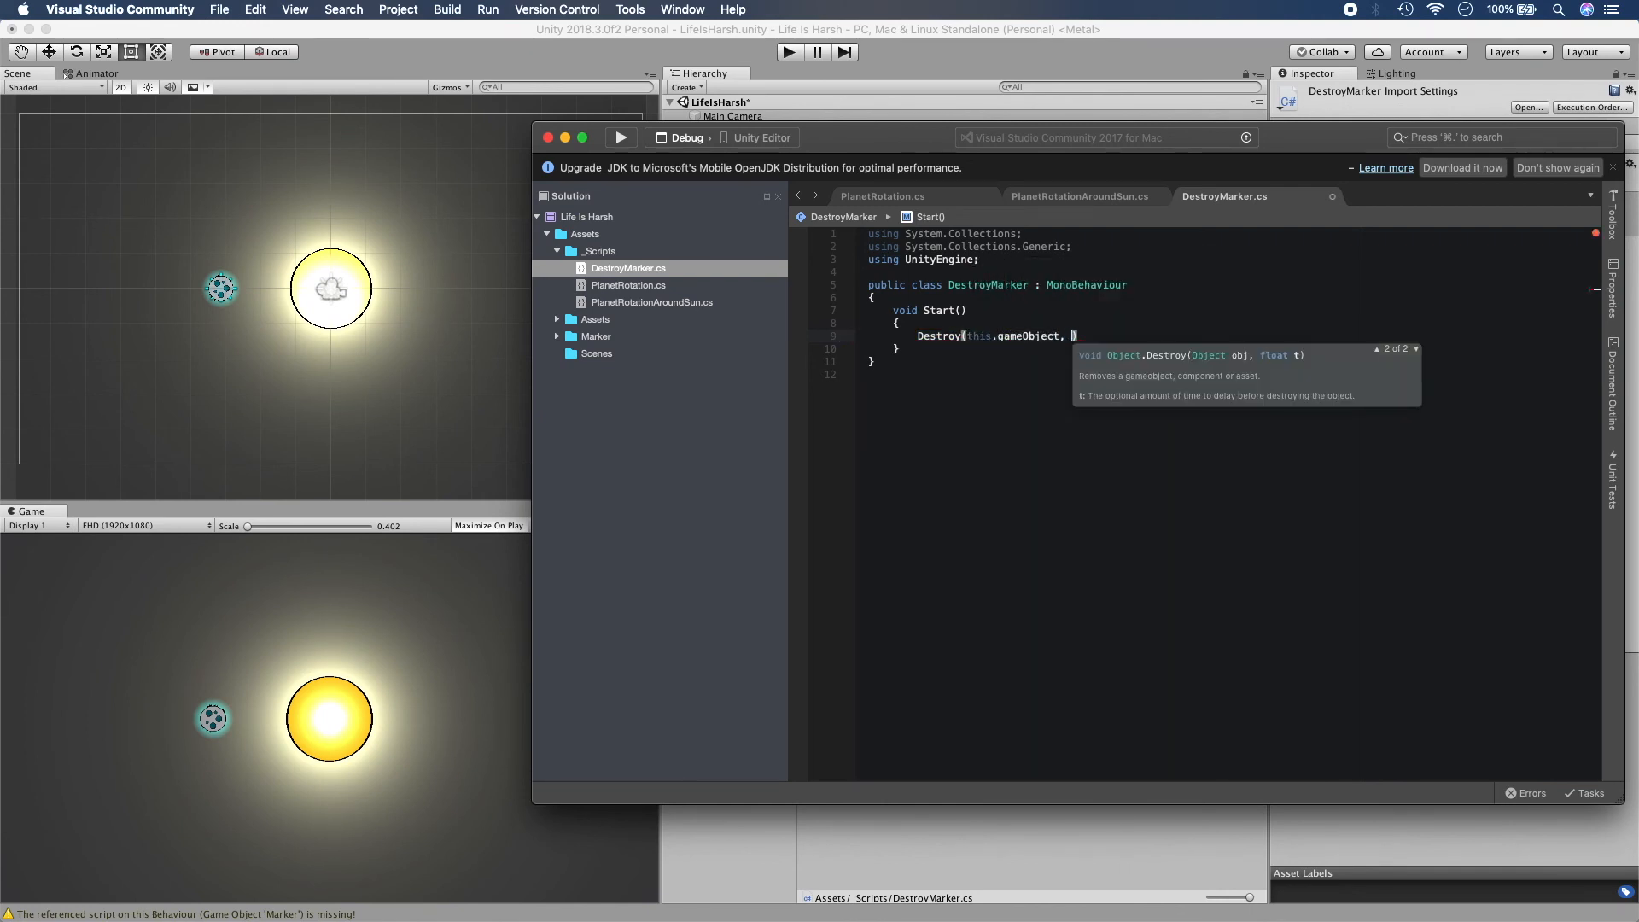
type("7f);")
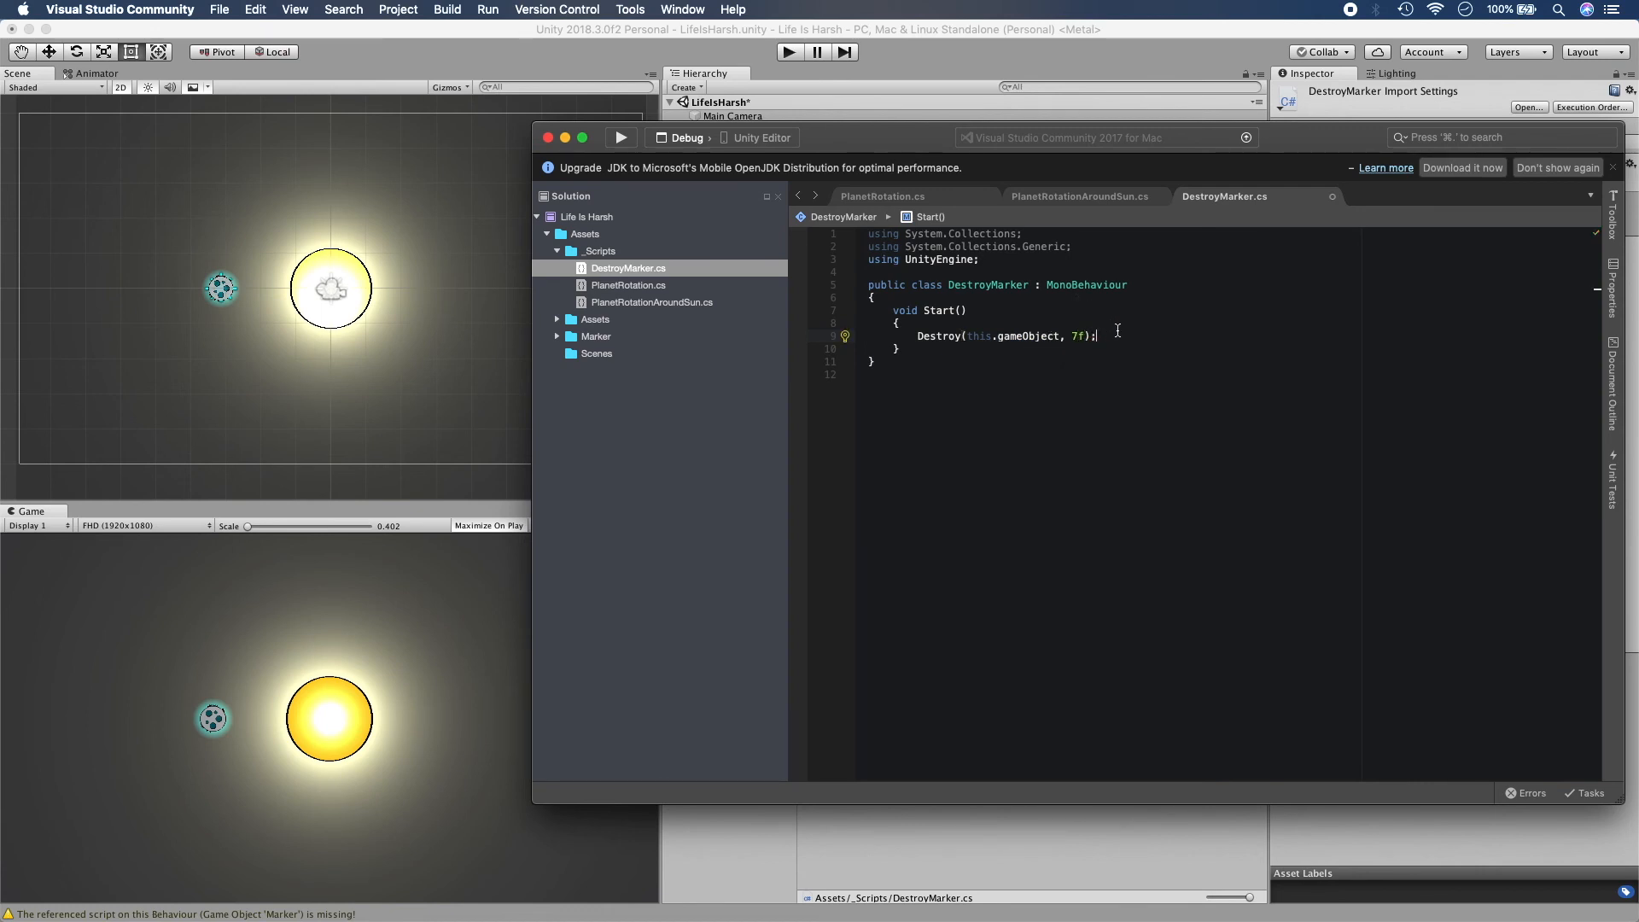
Switch to Unity and open the Marker prefab for editing.
left_click(1051, 65)
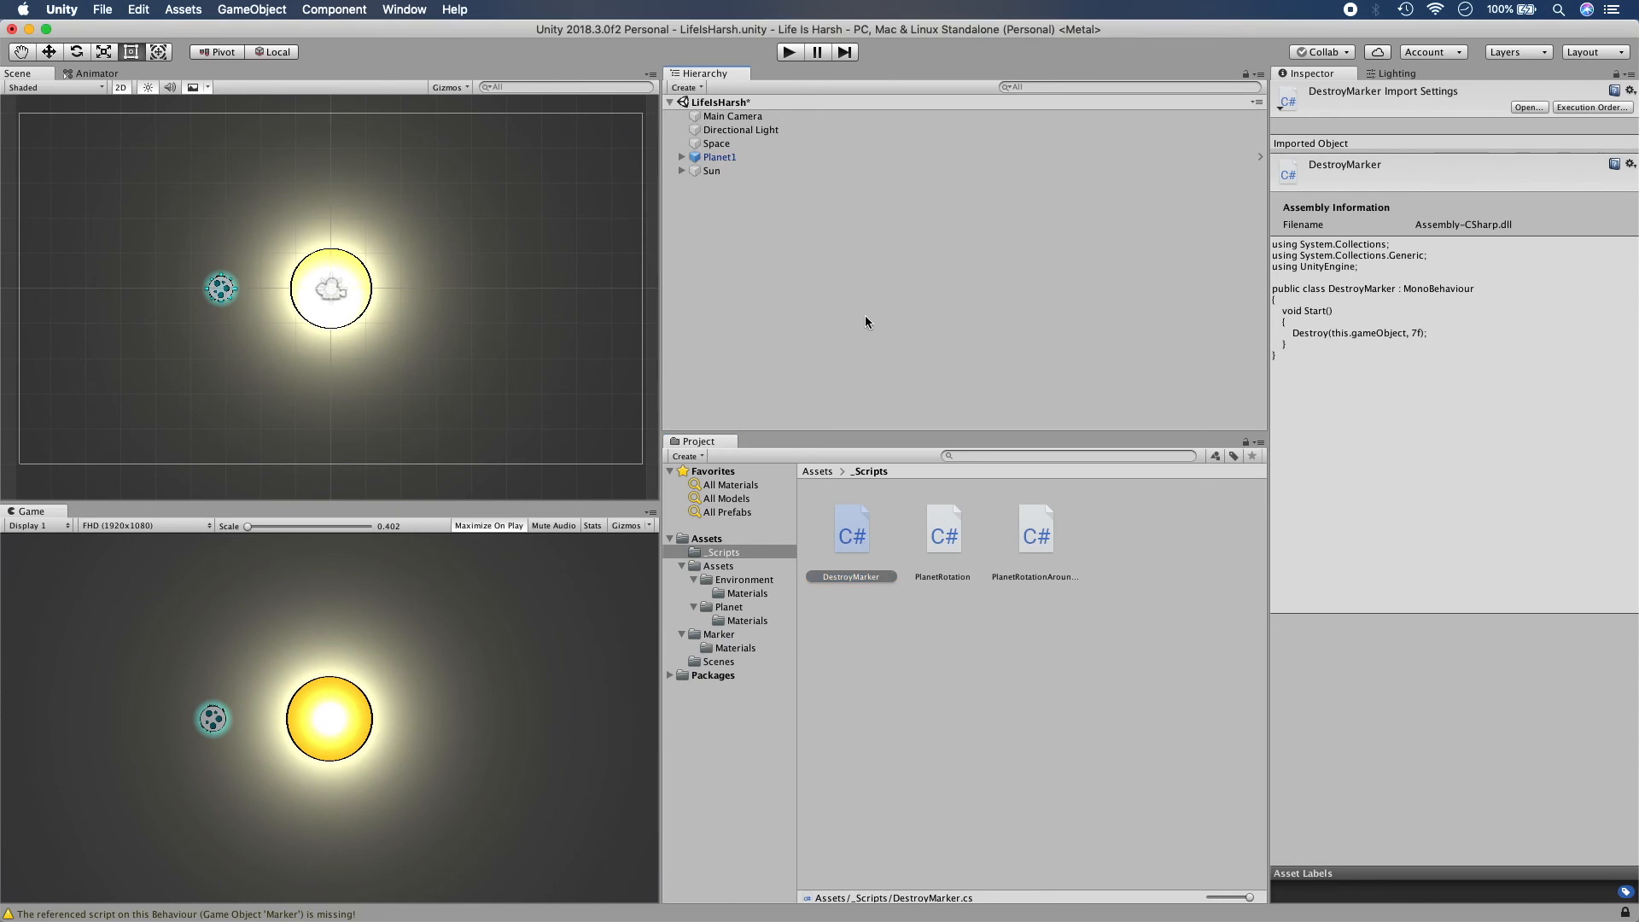
left_click(738, 633)
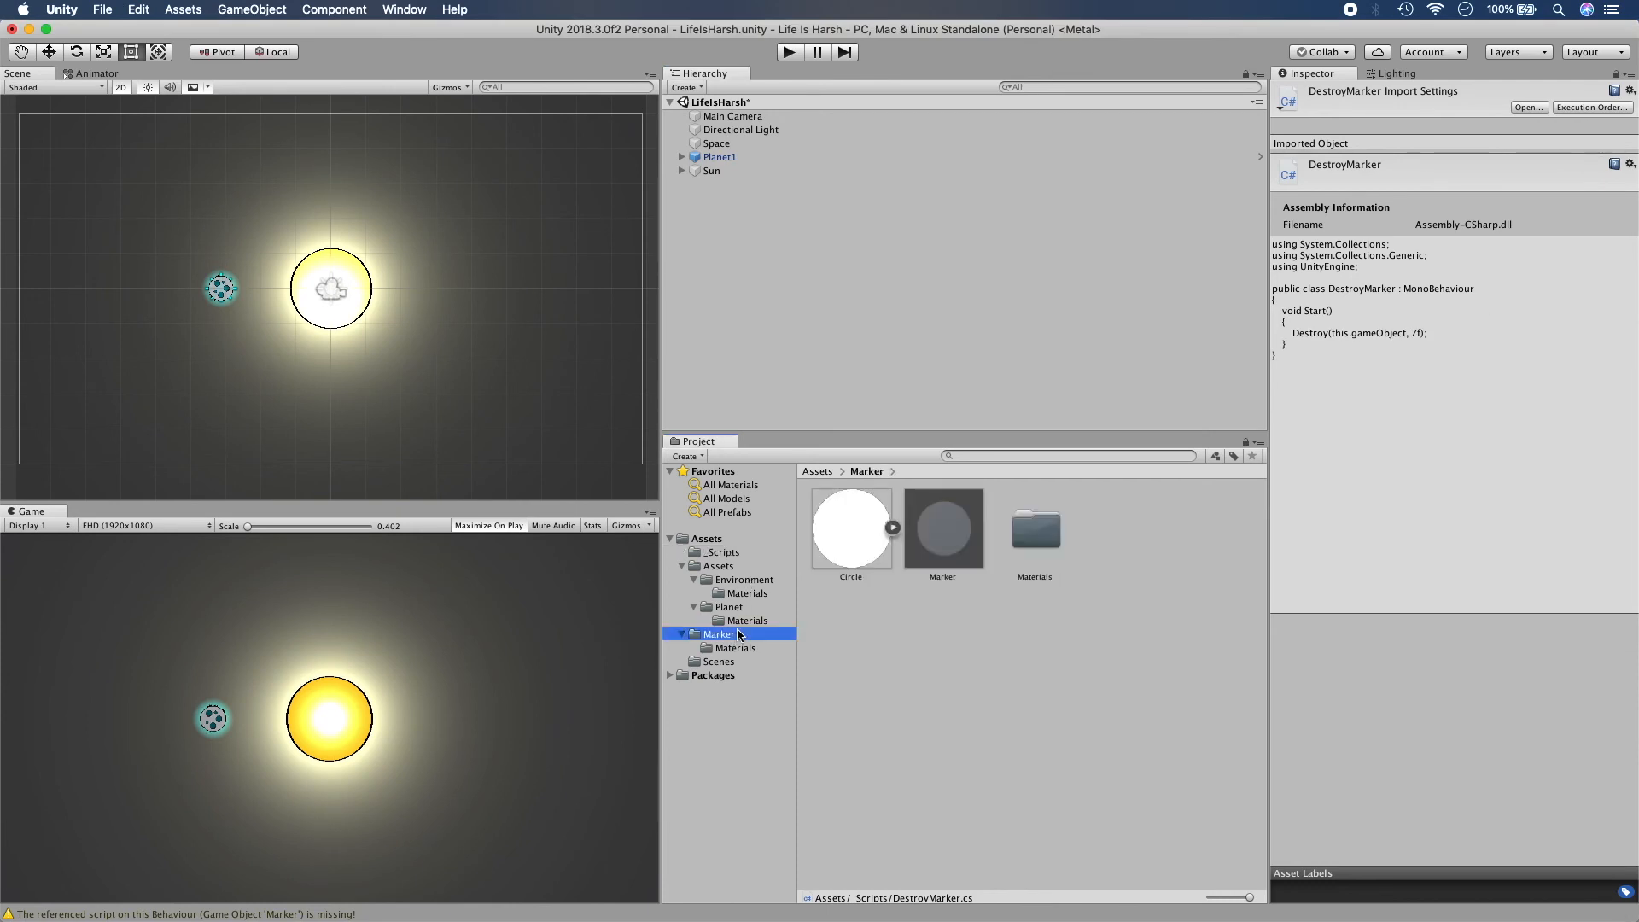
left_click(968, 500)
left_click(1395, 132)
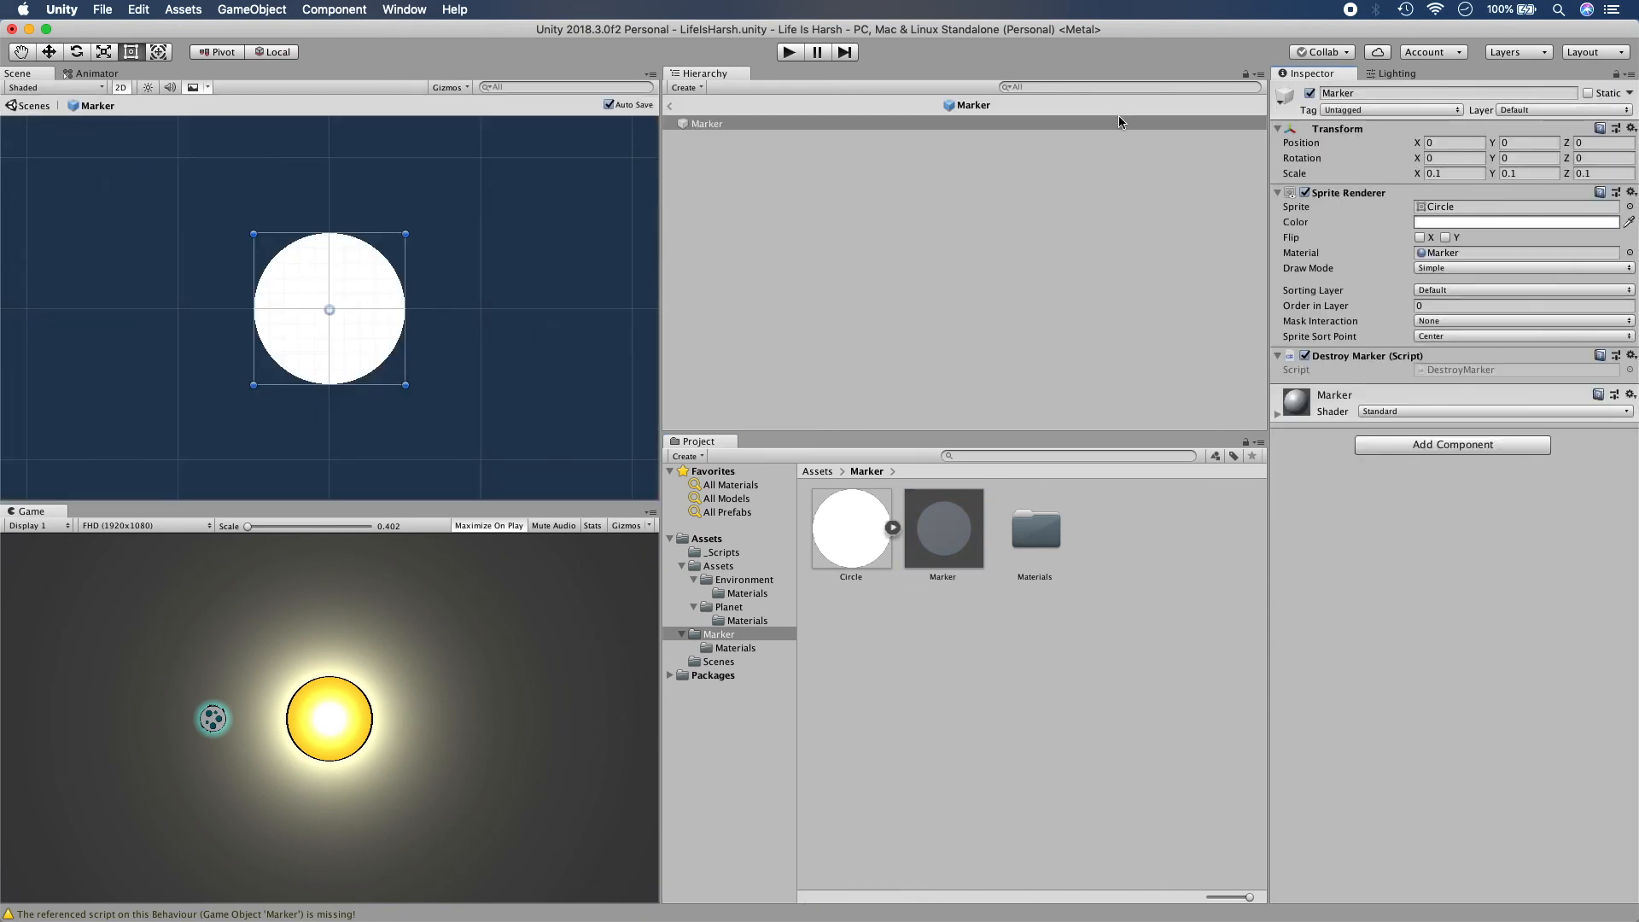
Remove the Destroy Marker component from the Marker prefab and attach the DestroyMarker script from _Scripts to it again.
left_click(737, 553)
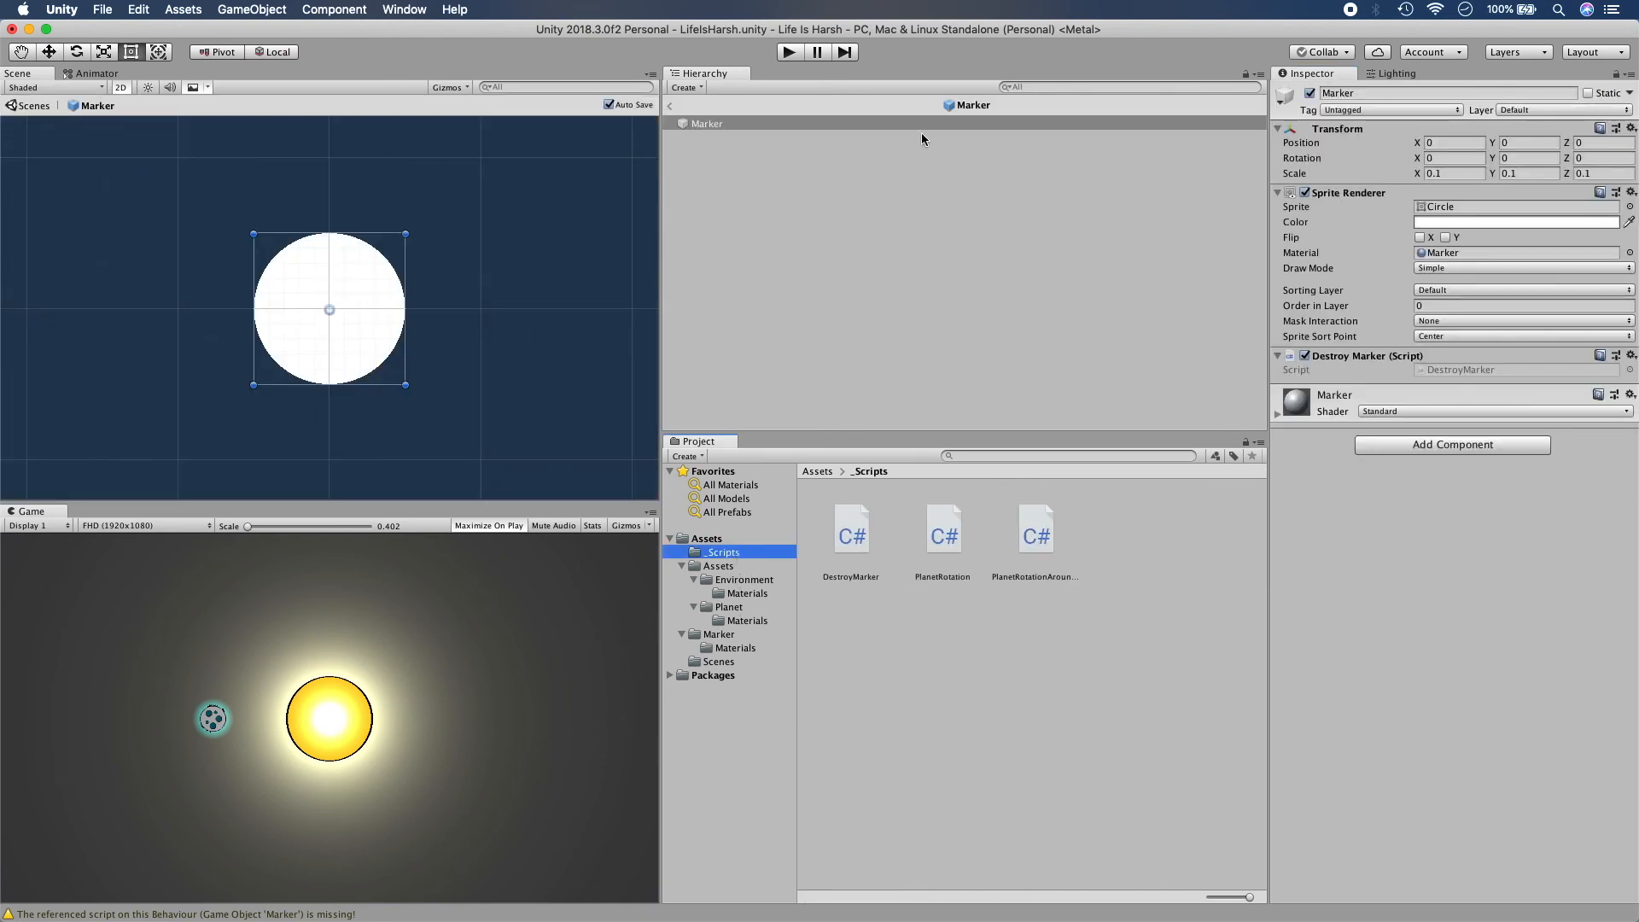
left_click(1622, 357)
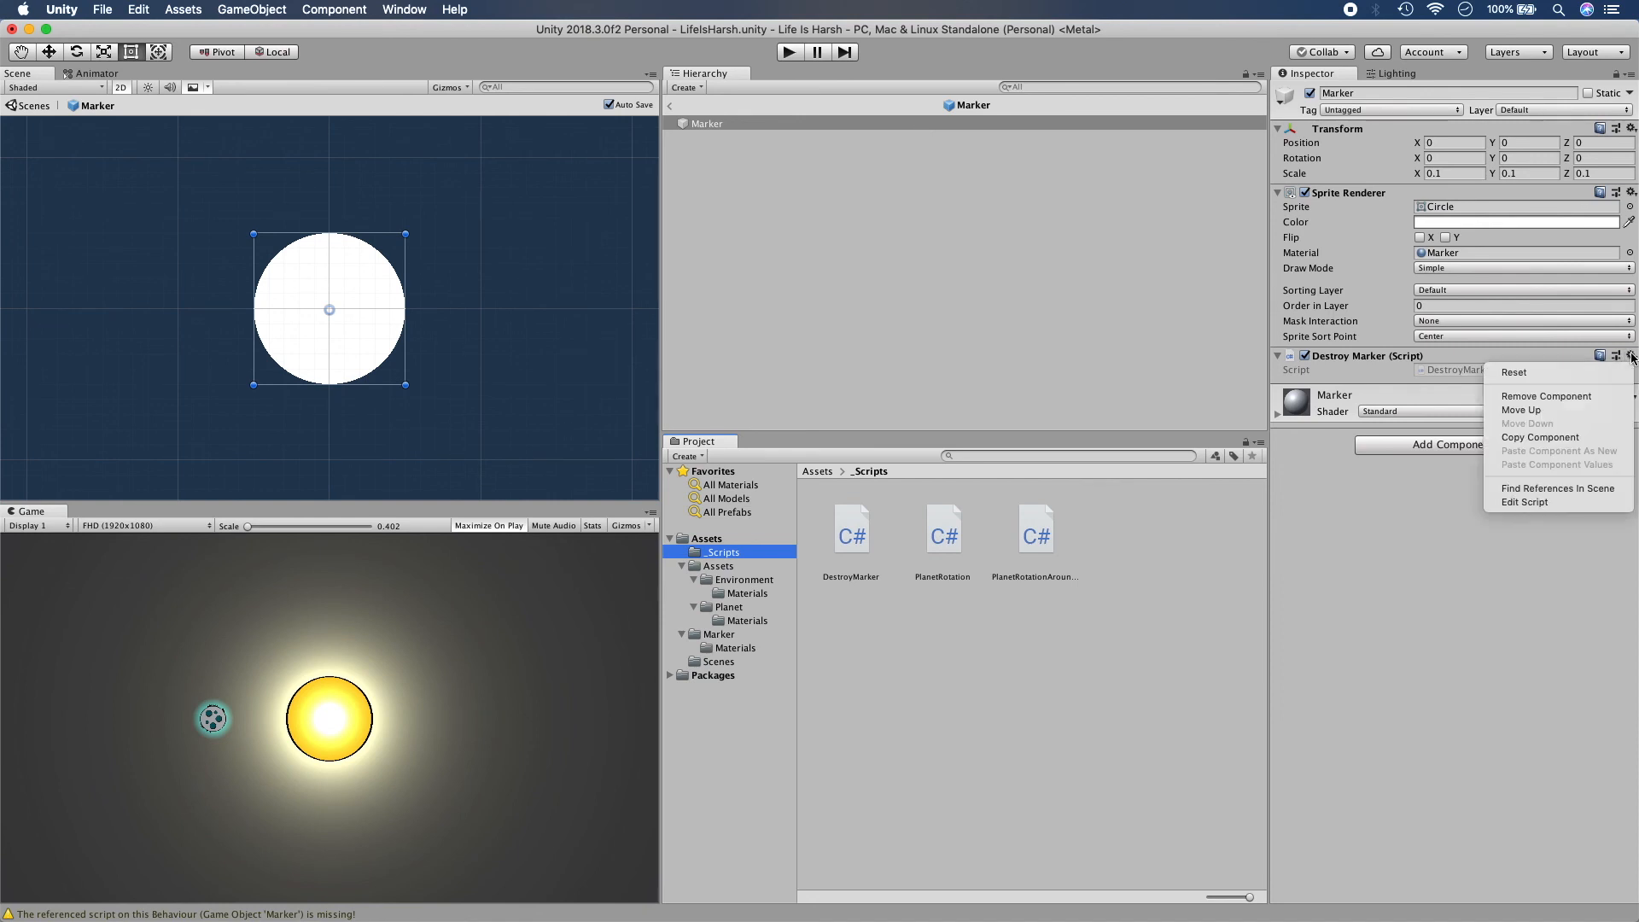
left_click(1516, 394)
left_click_drag(851, 535, 848, 121)
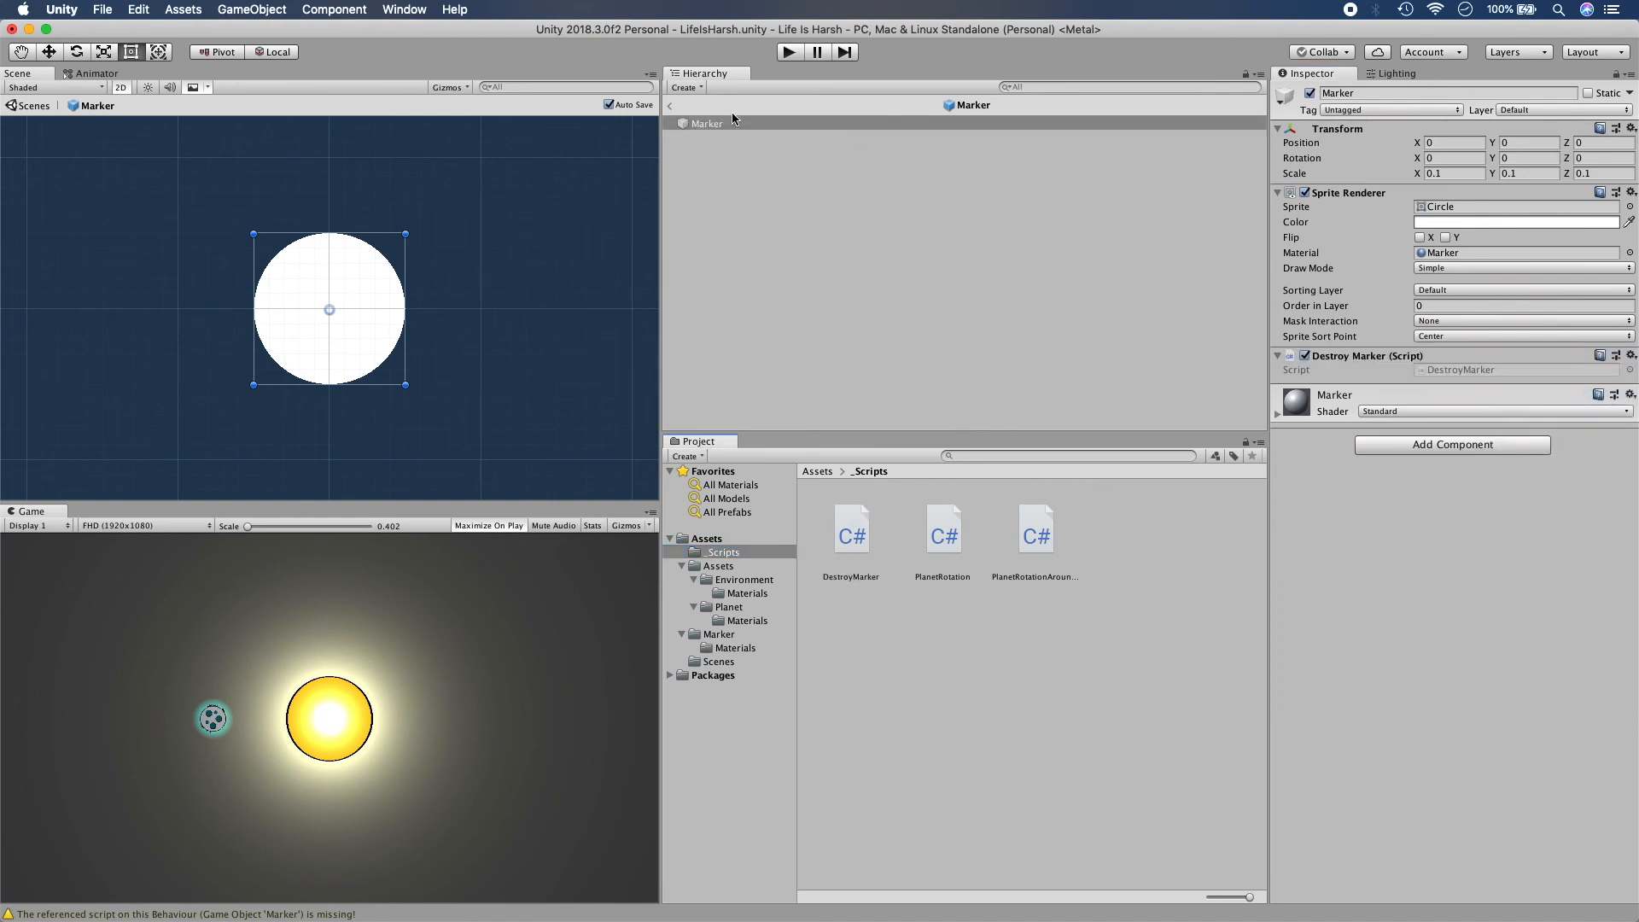
Leave prefab editing and run the scene to check that the markers get destroyed.
left_click(670, 105)
left_click(789, 52)
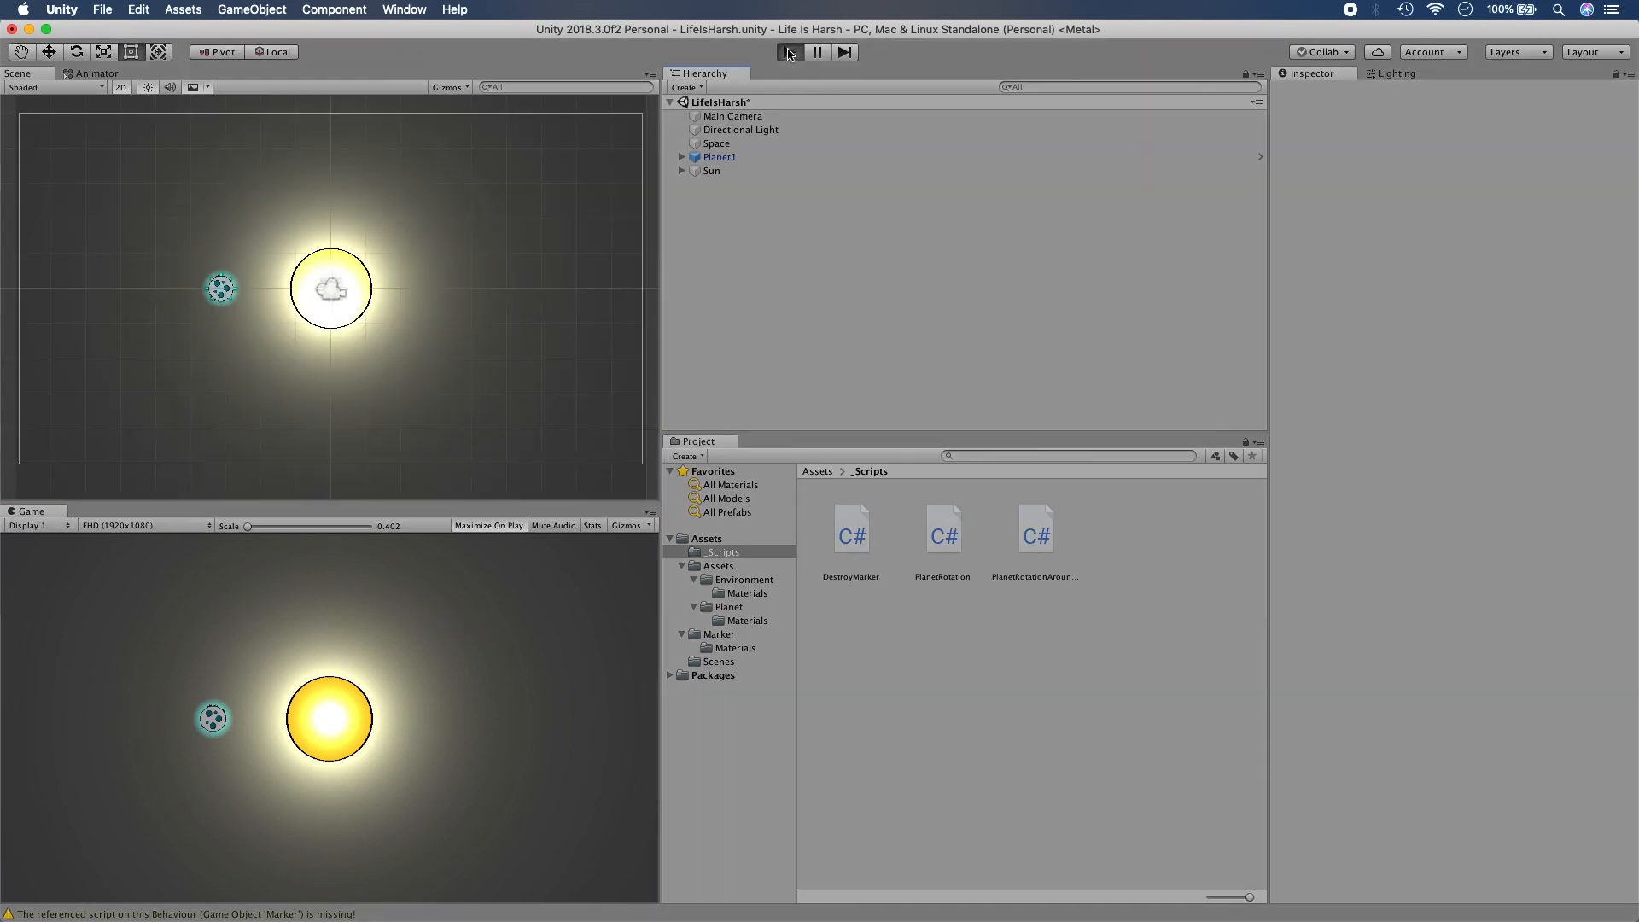